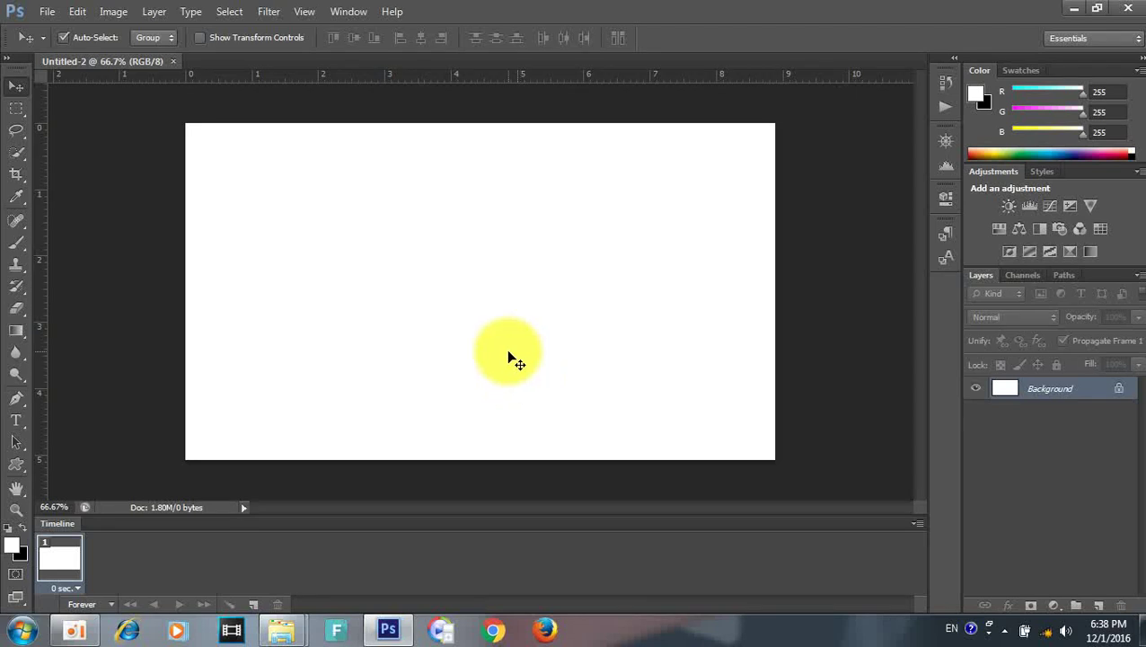
Step: Drag four margin guides: verticals near the left and right edges, horizontals near the top and bottom
click(506, 351)
click(401, 390)
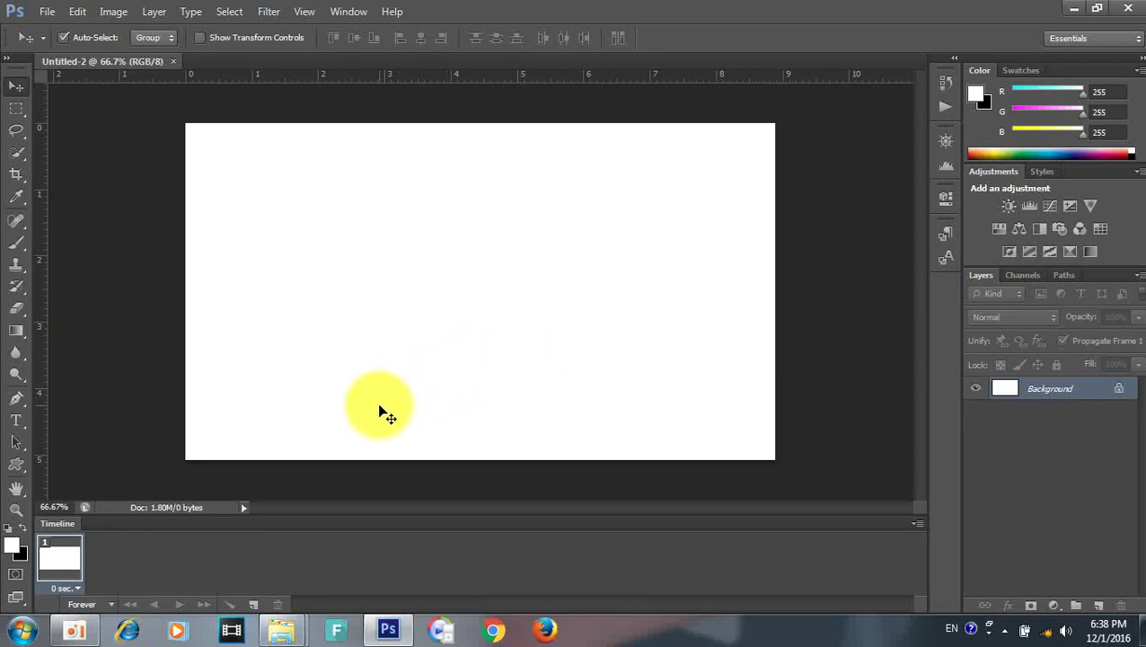
key(m)
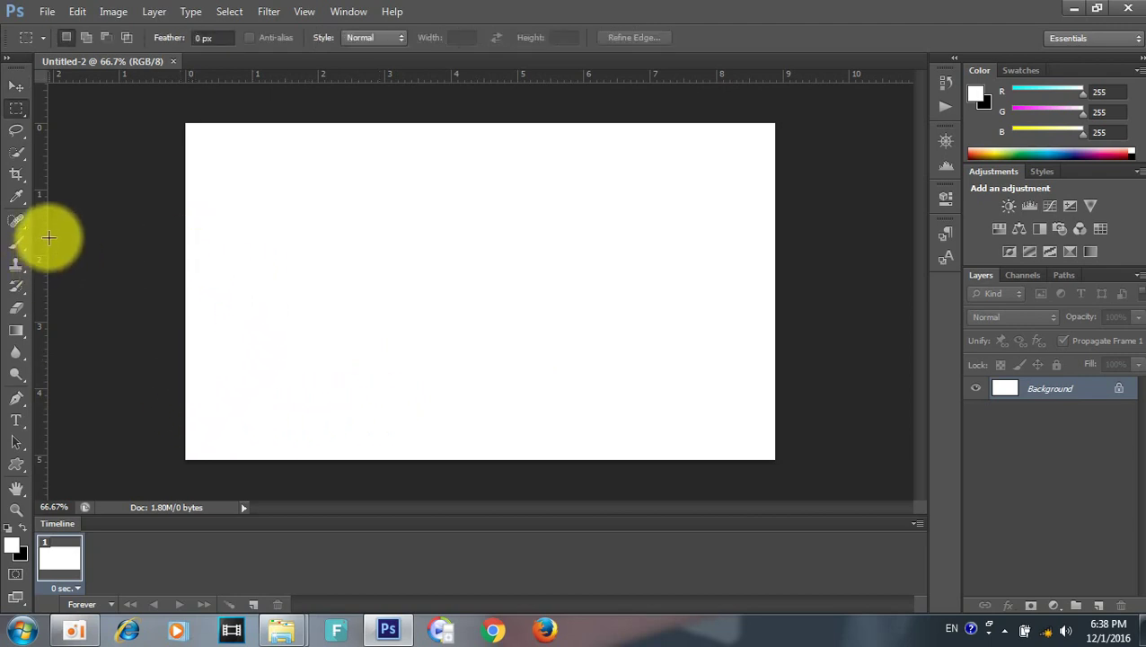
key(v)
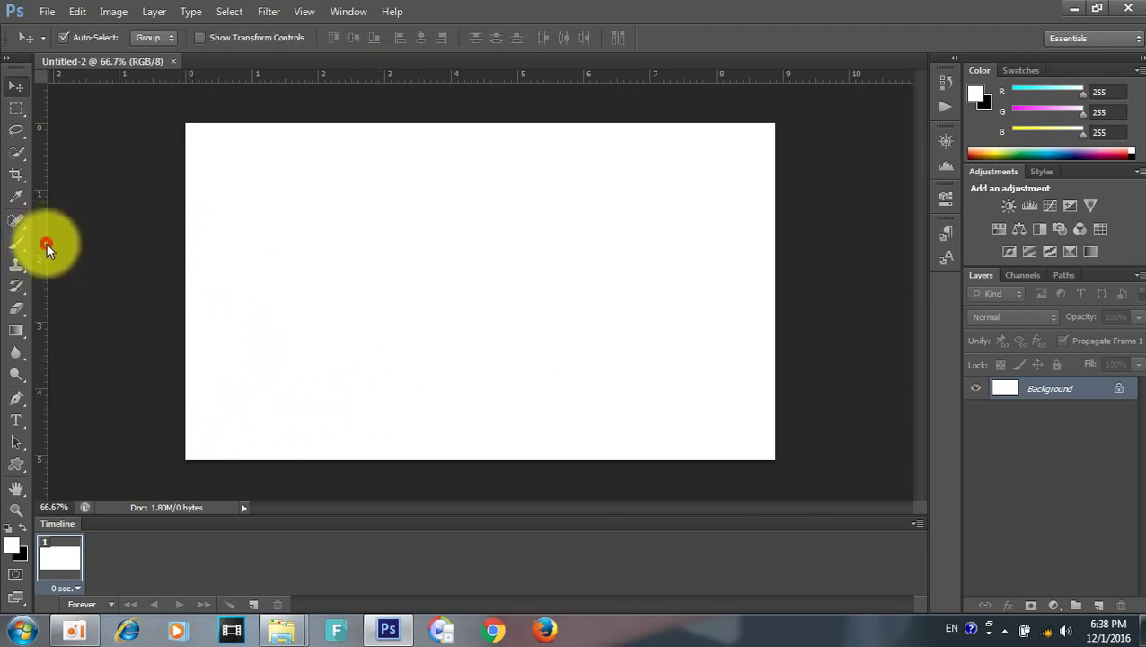
drag(44, 245, 208, 263)
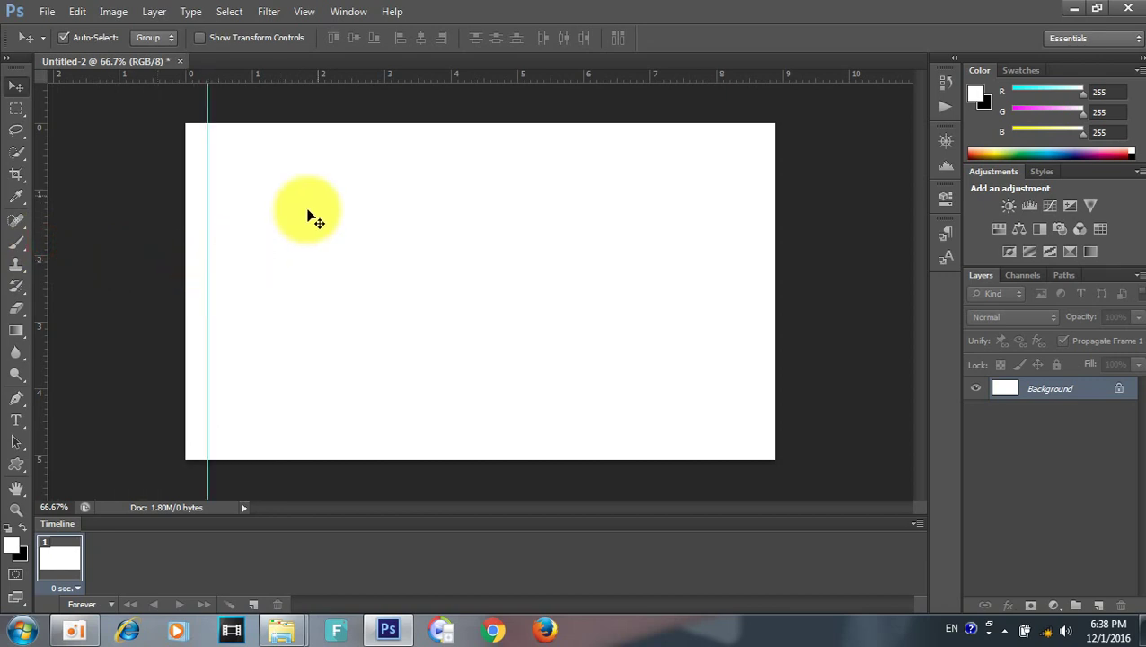
drag(329, 76, 338, 145)
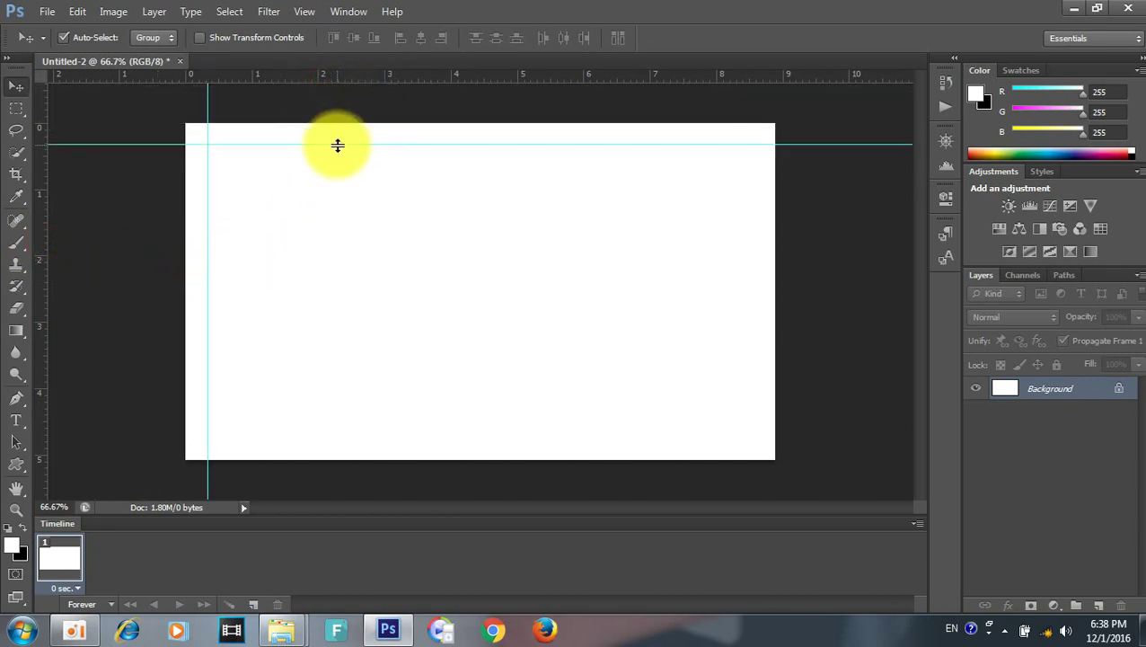
drag(309, 77, 350, 440)
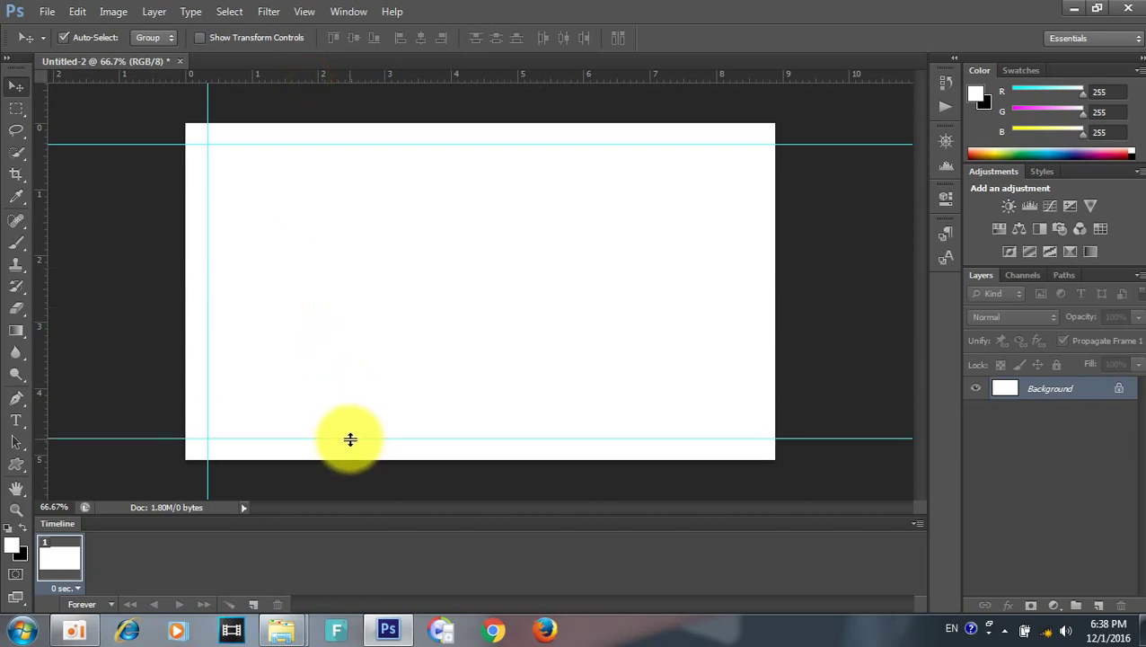
drag(46, 332, 752, 347)
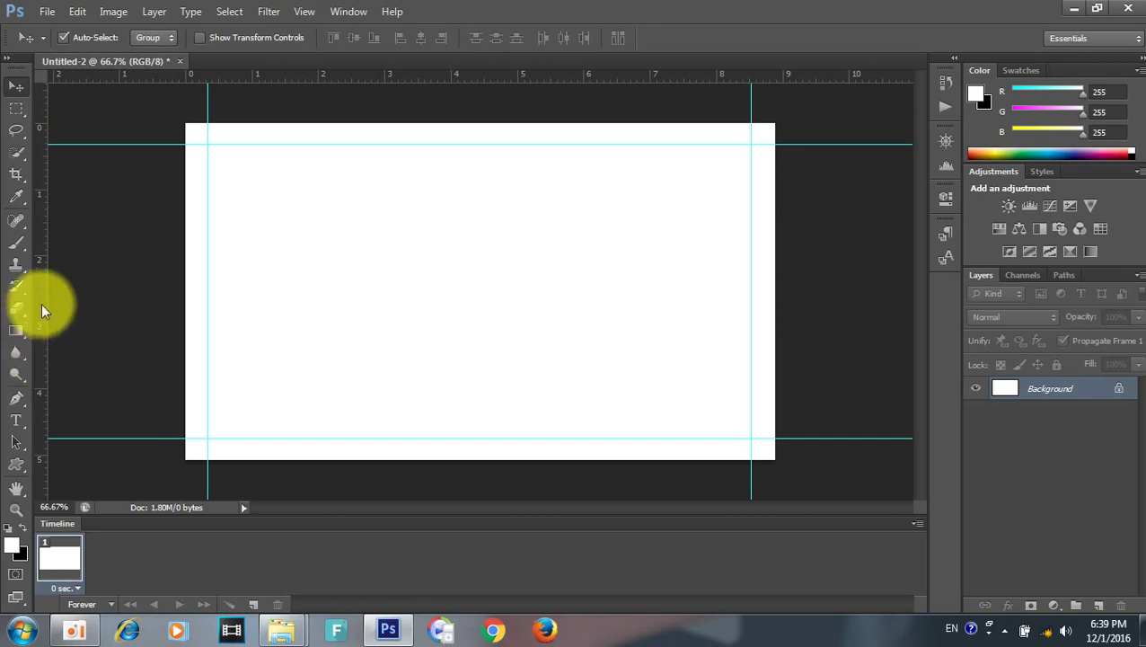
key(m)
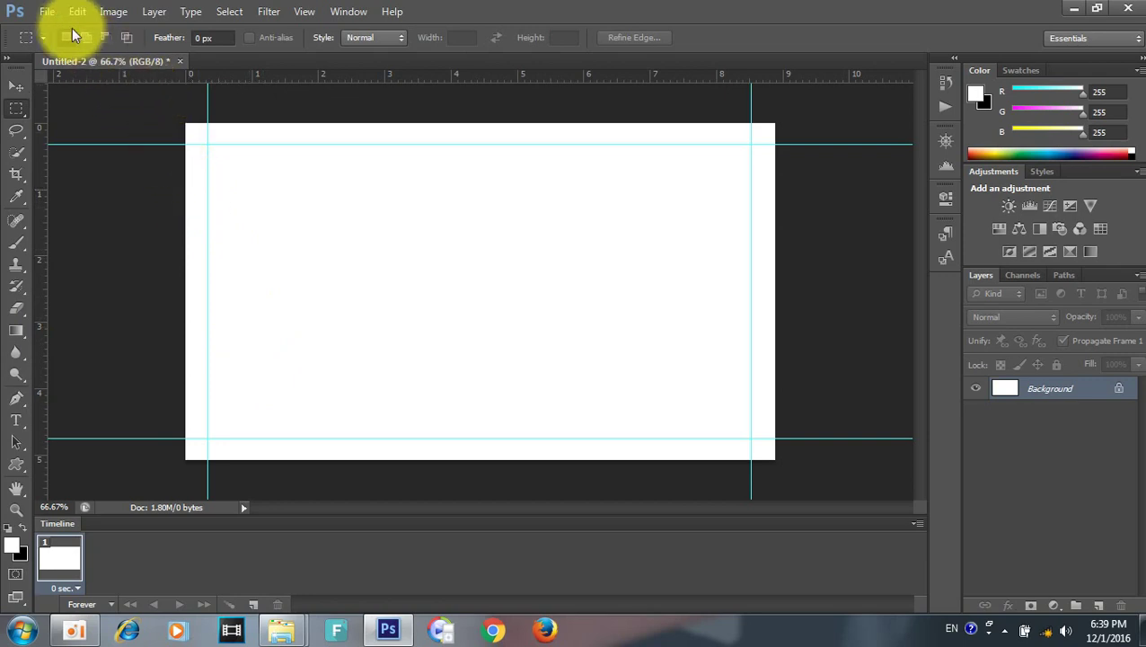
click(46, 12)
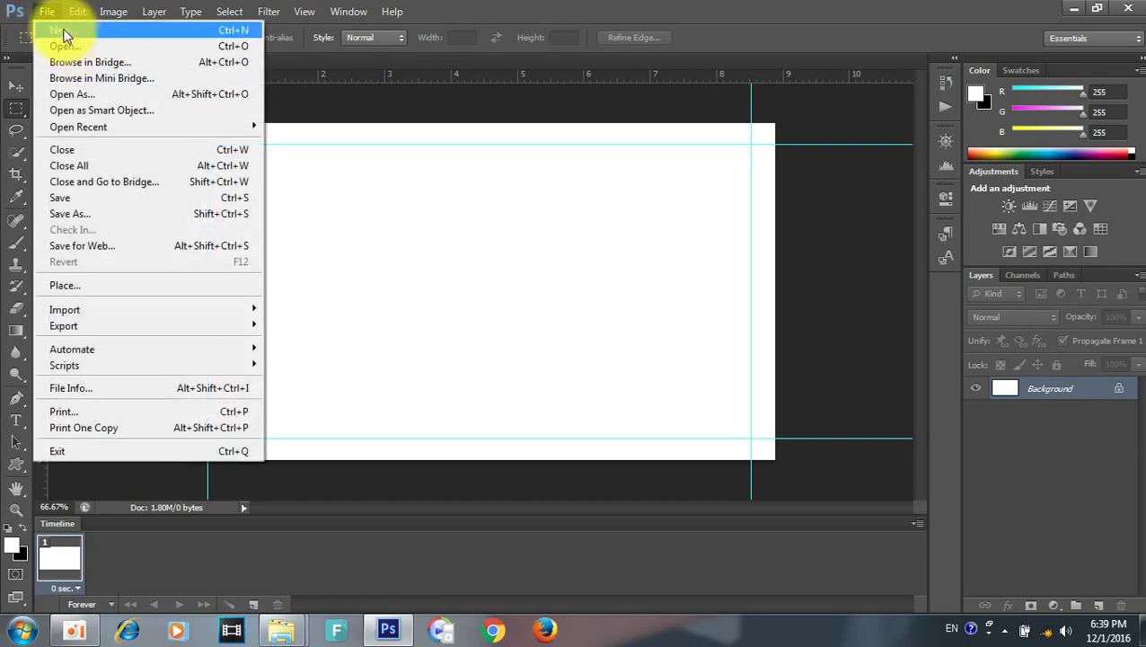
click(63, 33)
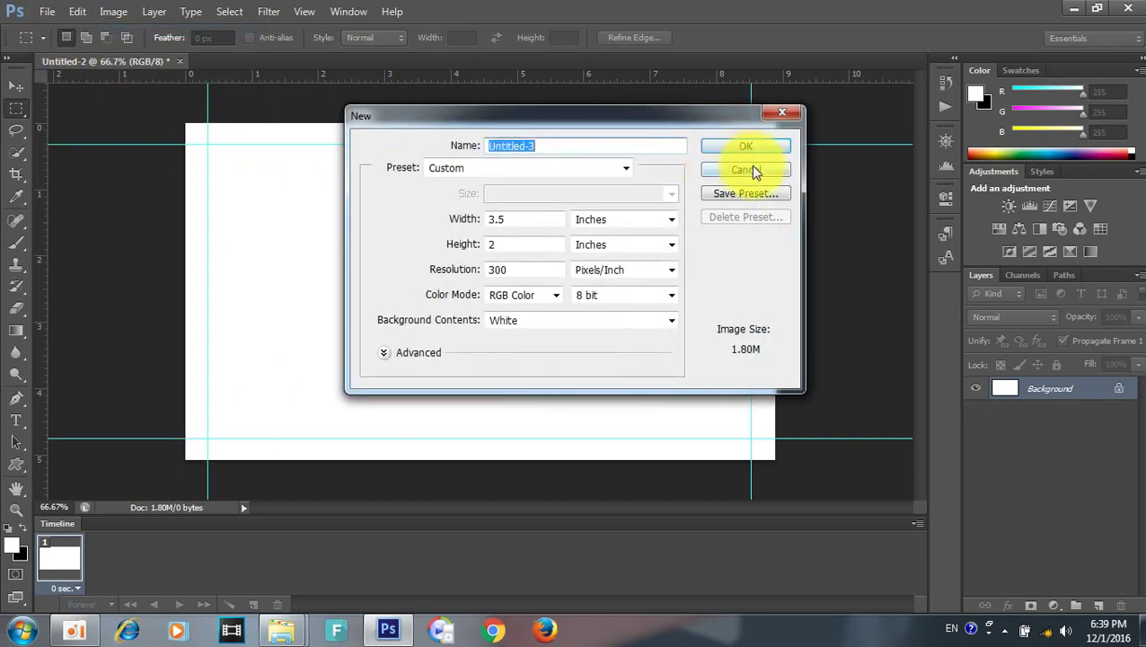
click(749, 168)
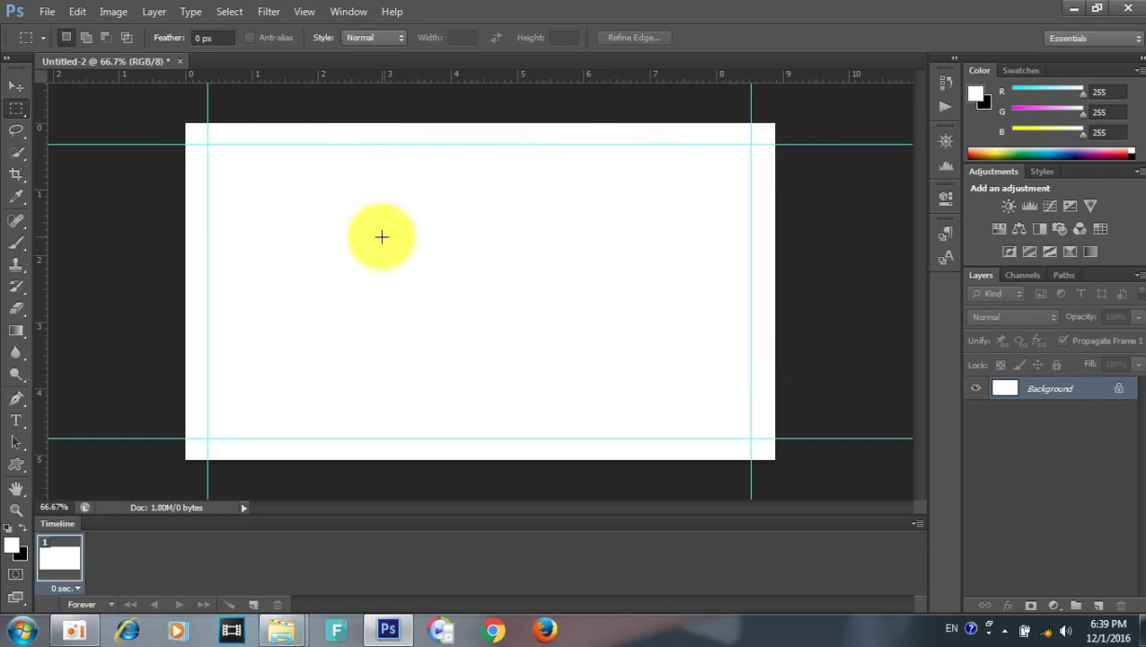
Step: Paste test text into a new text layer and set its colour to black
key(t)
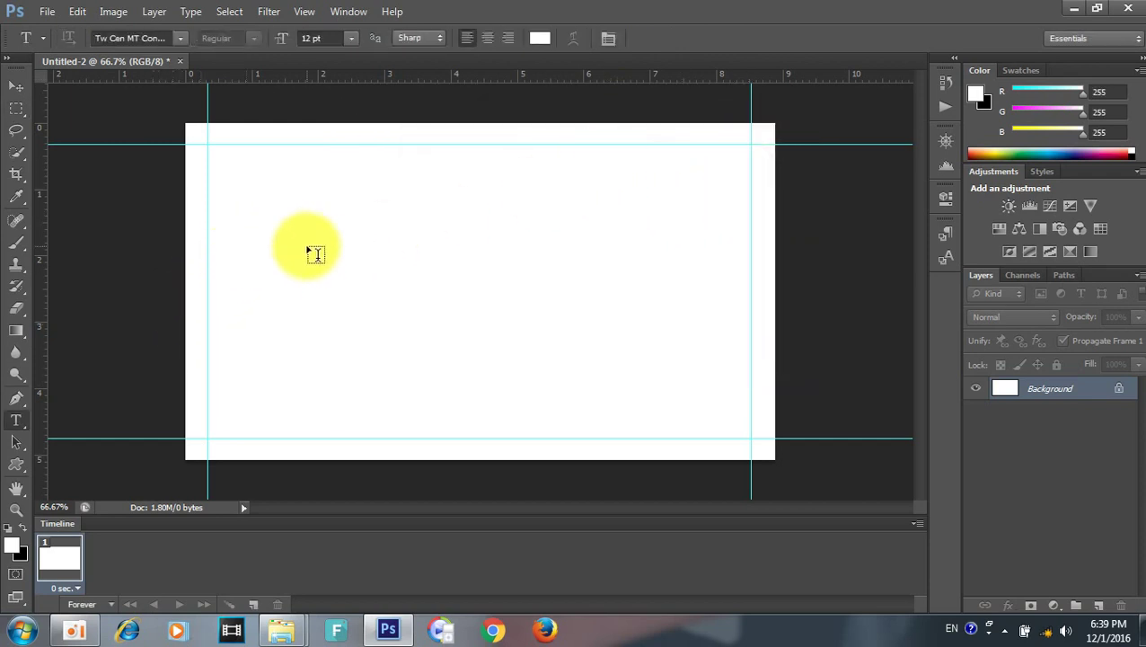
click(364, 249)
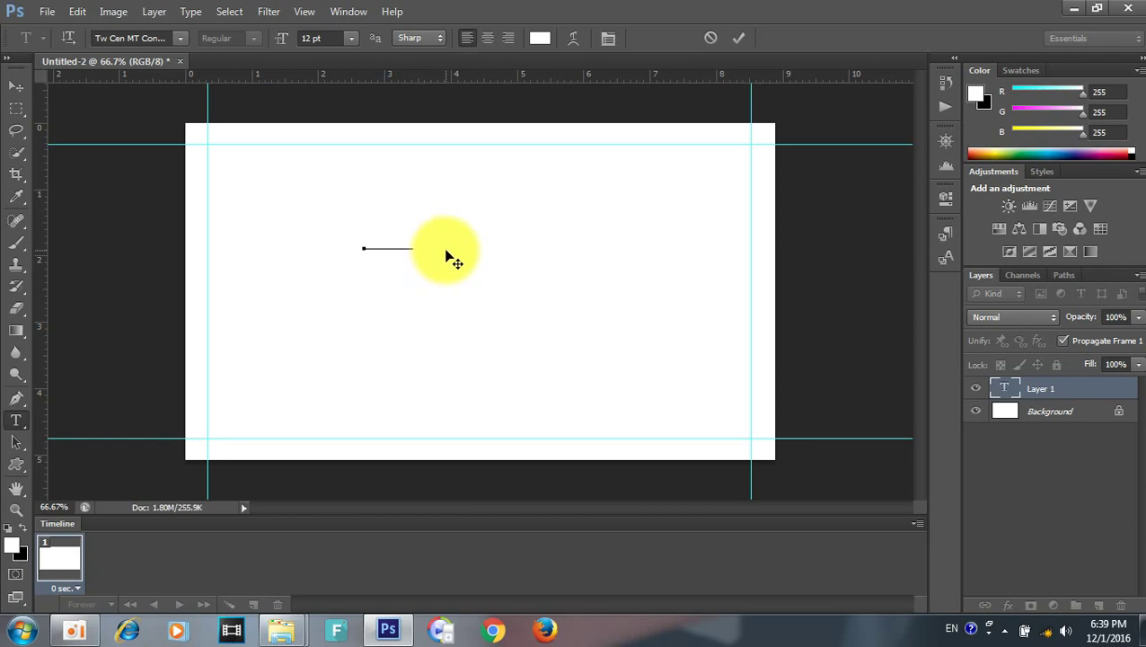
key(ctrl+v)
key(ctrl+a)
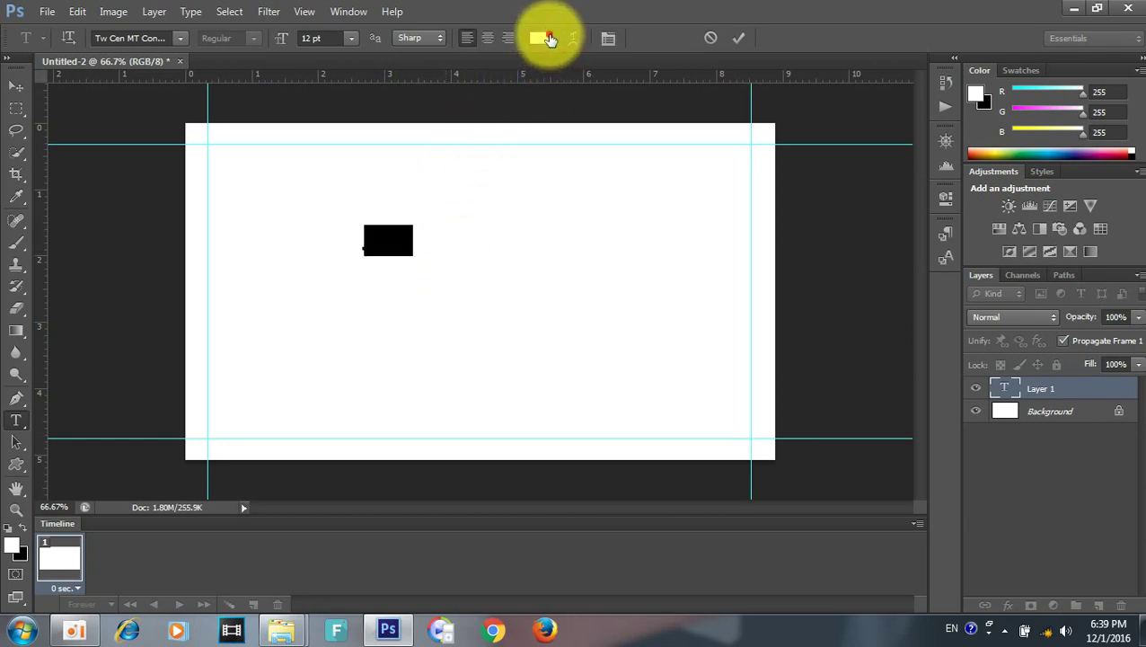
click(545, 38)
drag(691, 279, 835, 447)
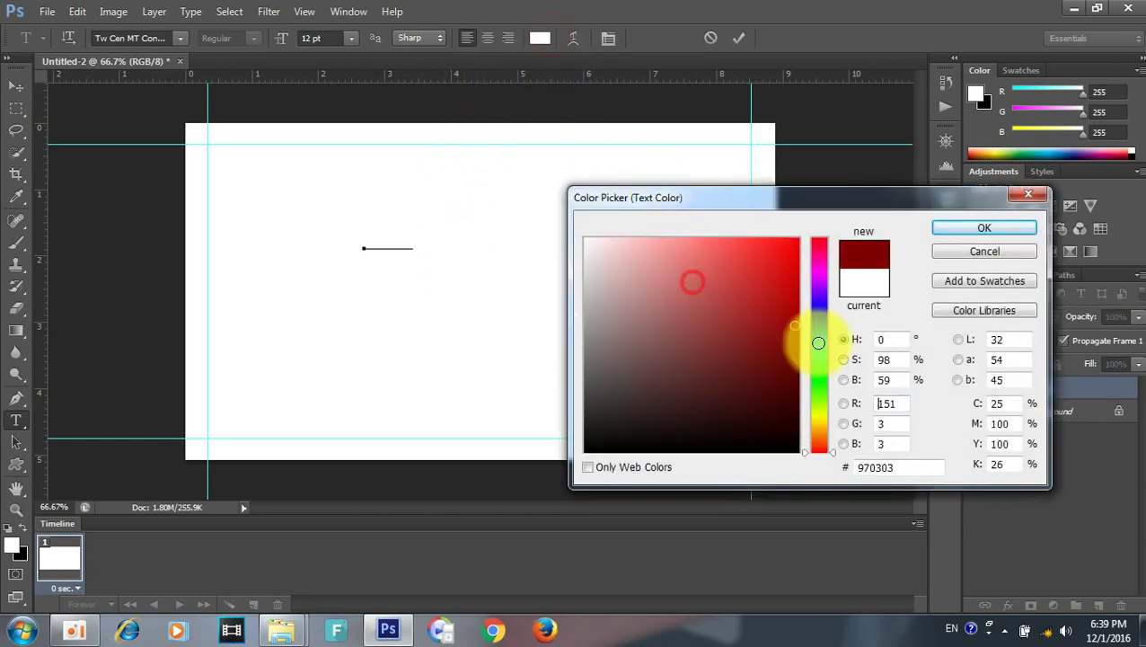
click(816, 392)
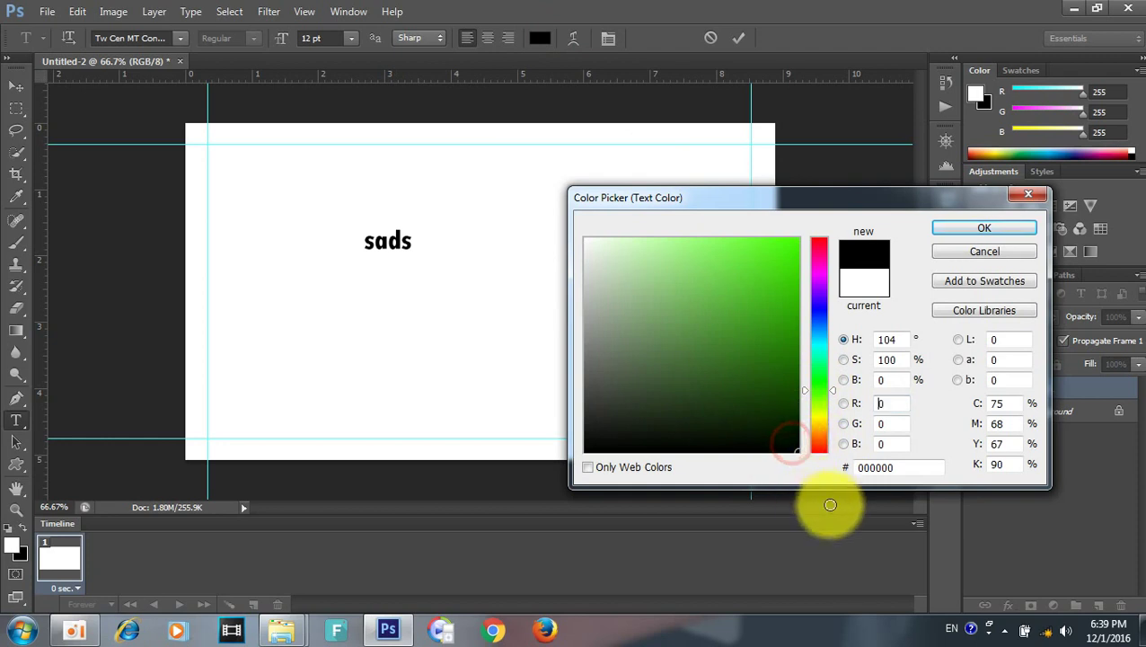
click(986, 230)
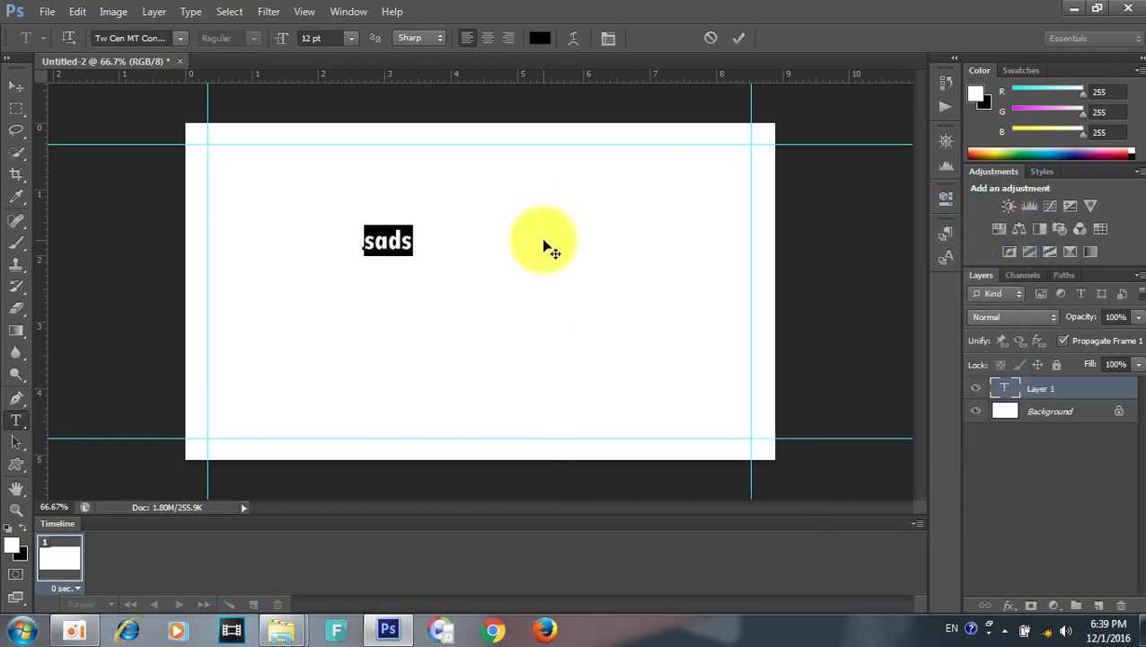
Step: Delete the test text after a Khmer keyboard check and commit the empty text layer
key(Delete)
key(Delete)
key(Delete)
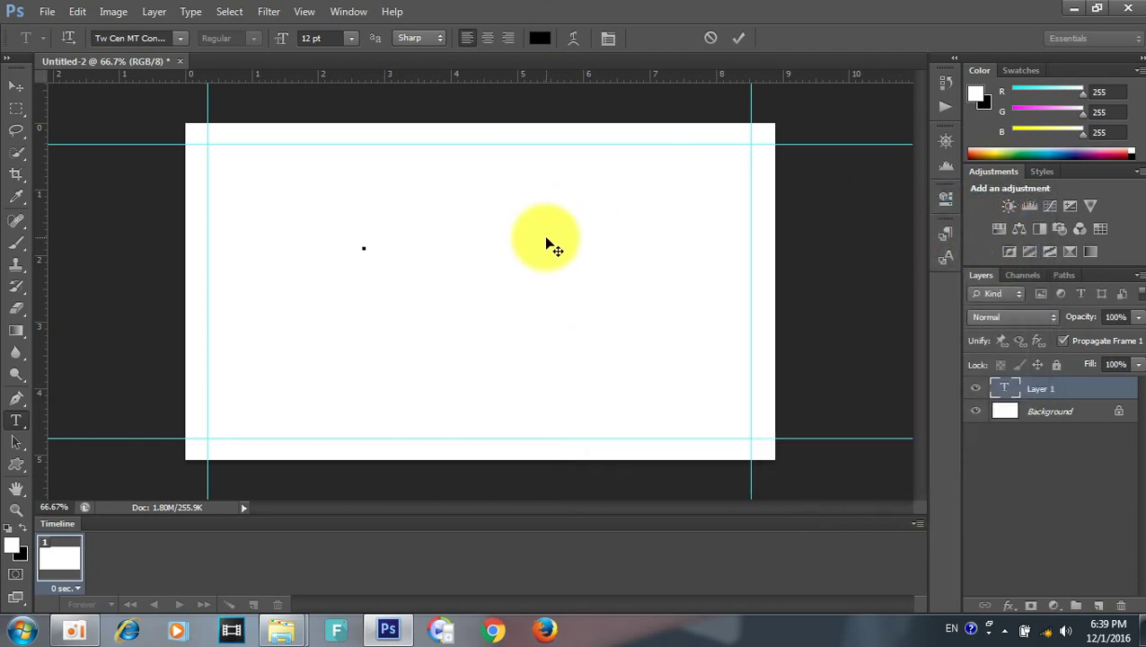
key(alt+shift)
text(ដ)
key(BackSpace)
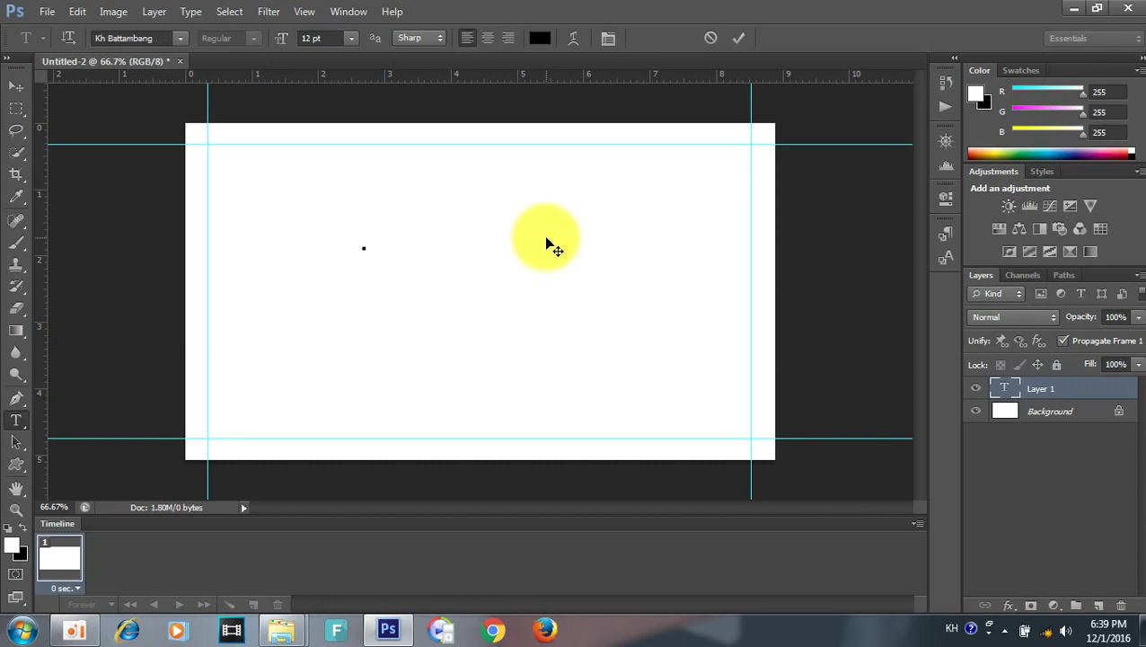
key(alt+shift)
text(d)
key(BackSpace)
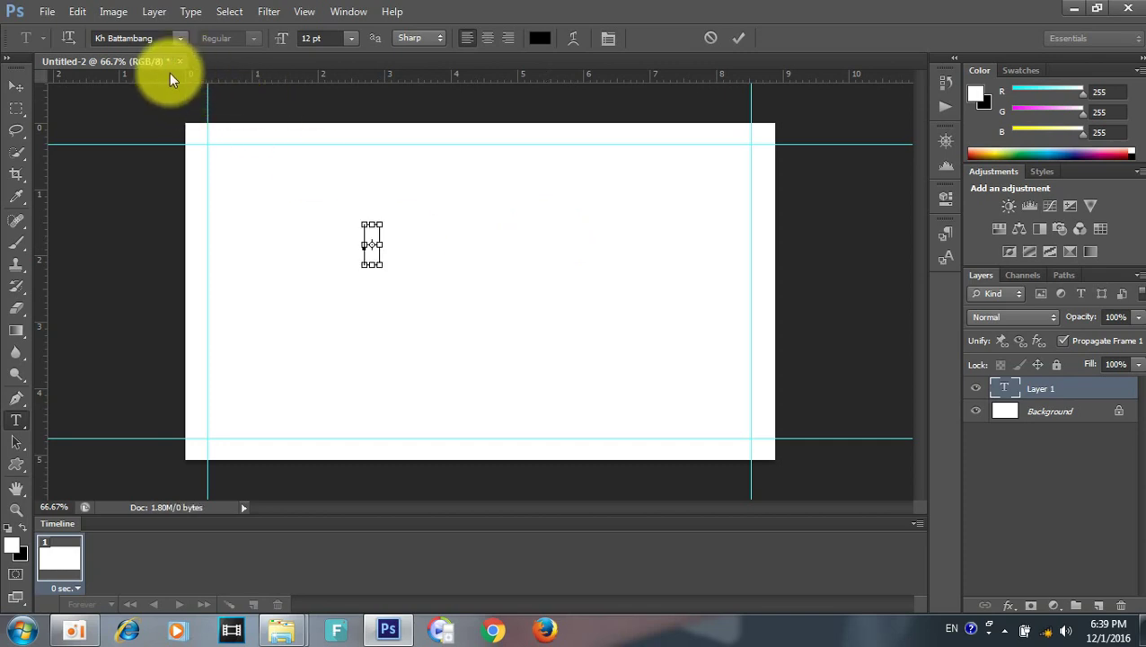
key(ctrl+Return)
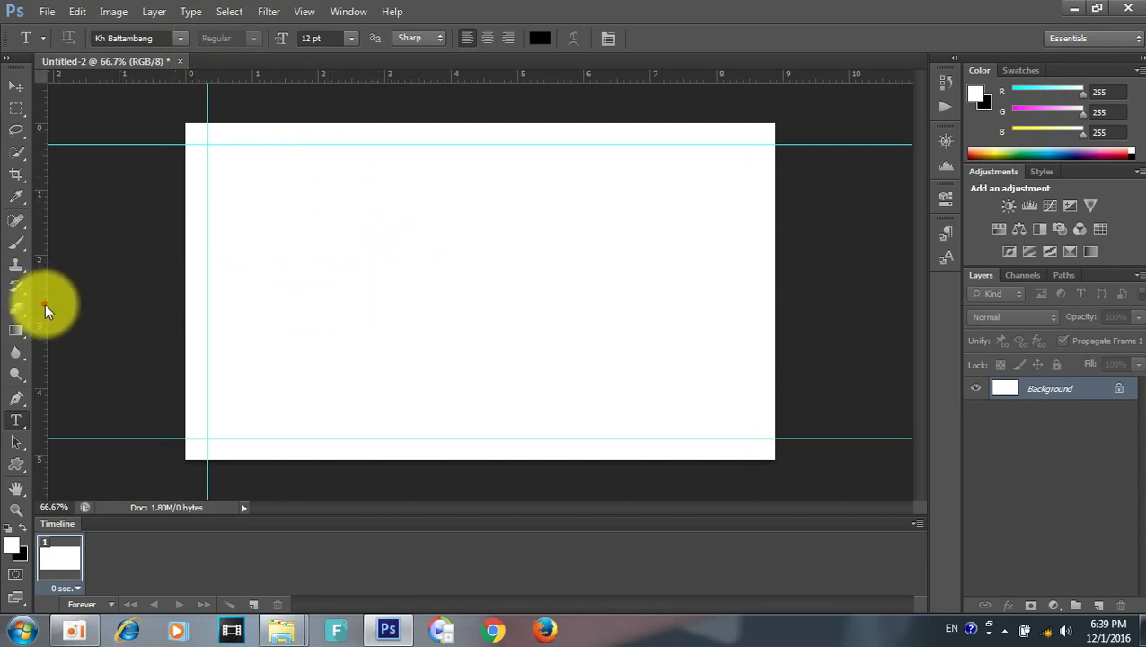
Step: Restore the right-edge guide, type YOUR NAME near the card's top, and move it down-right
drag(44, 303, 750, 370)
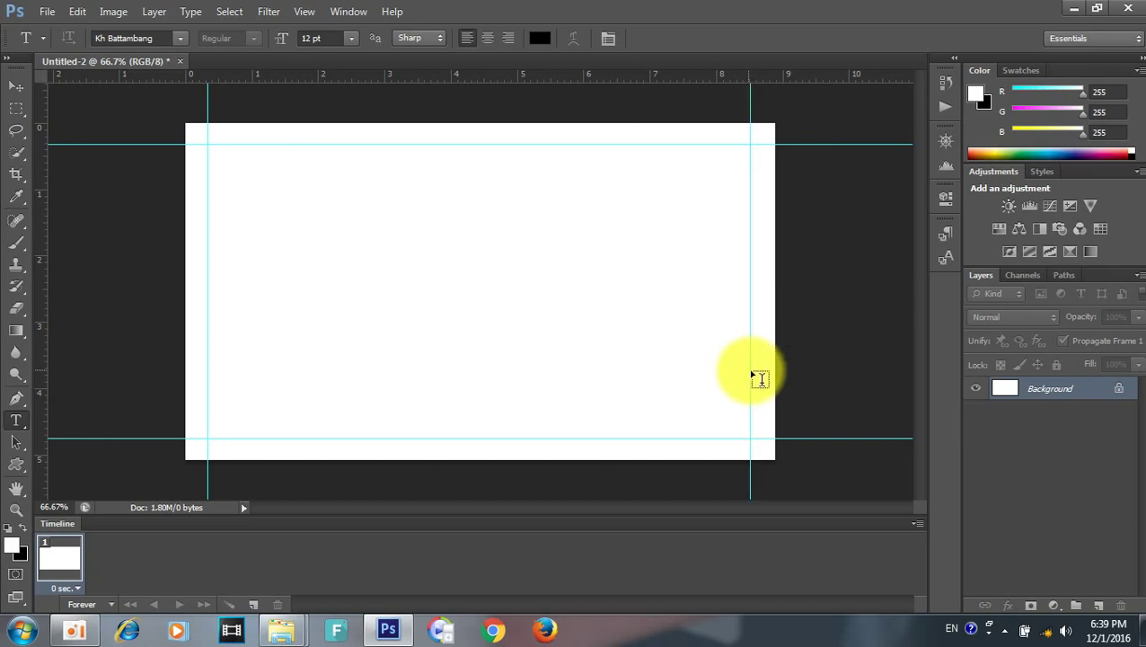
click(322, 211)
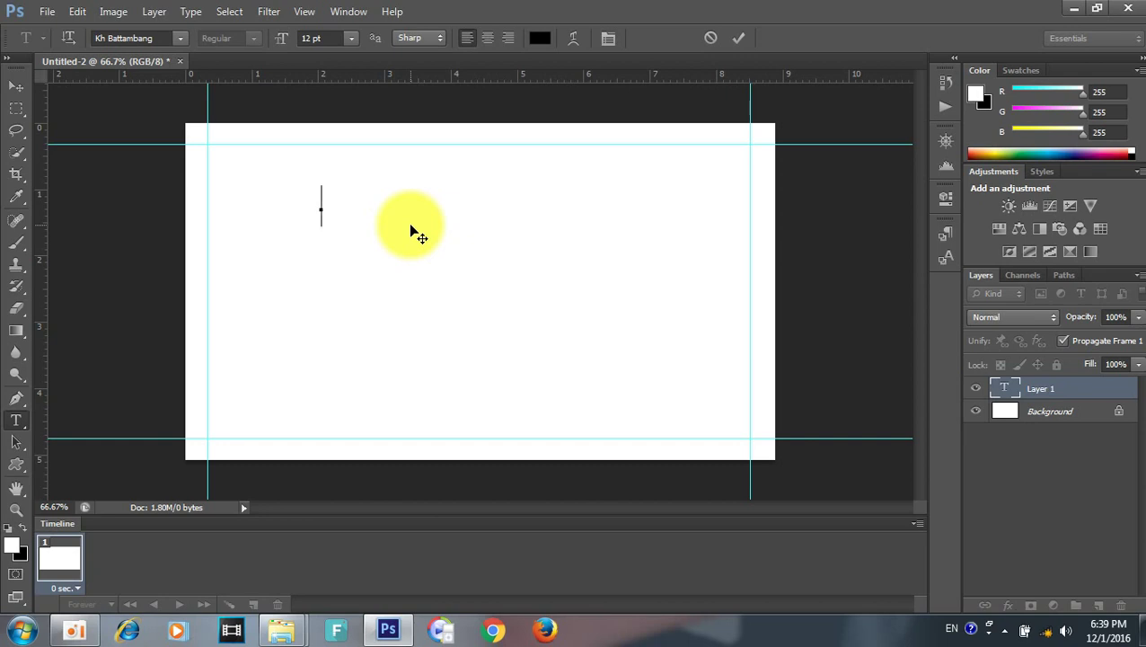
text(y)
text(ou)
key(BackSpace)
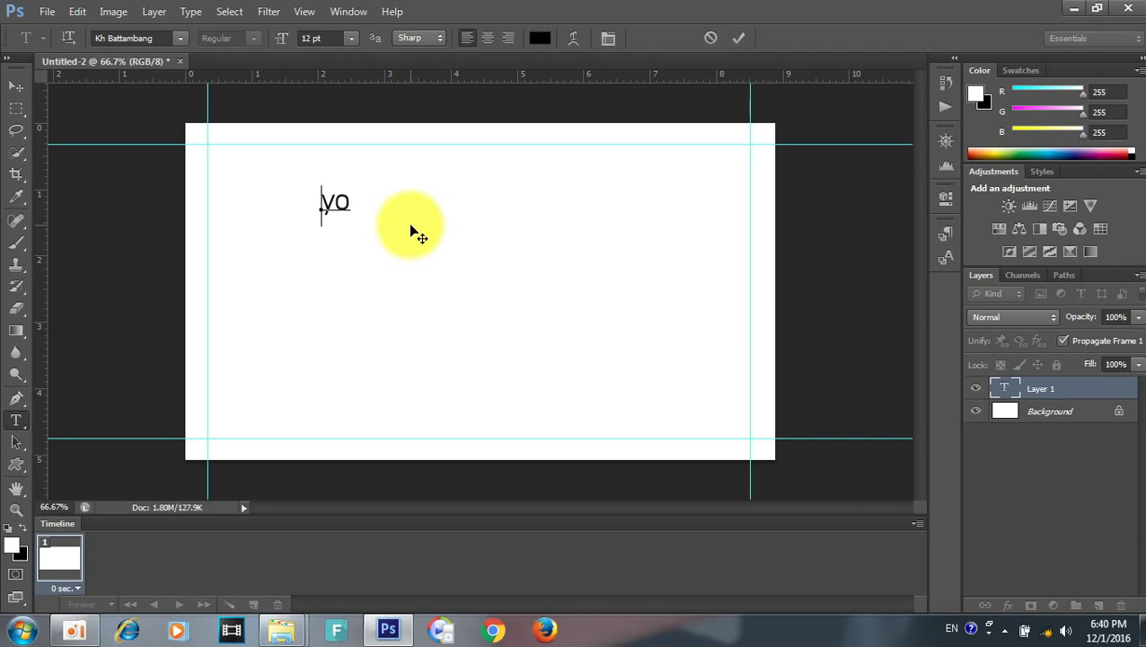
key(BackSpace)
key(BackSpace)
text(YOUR)
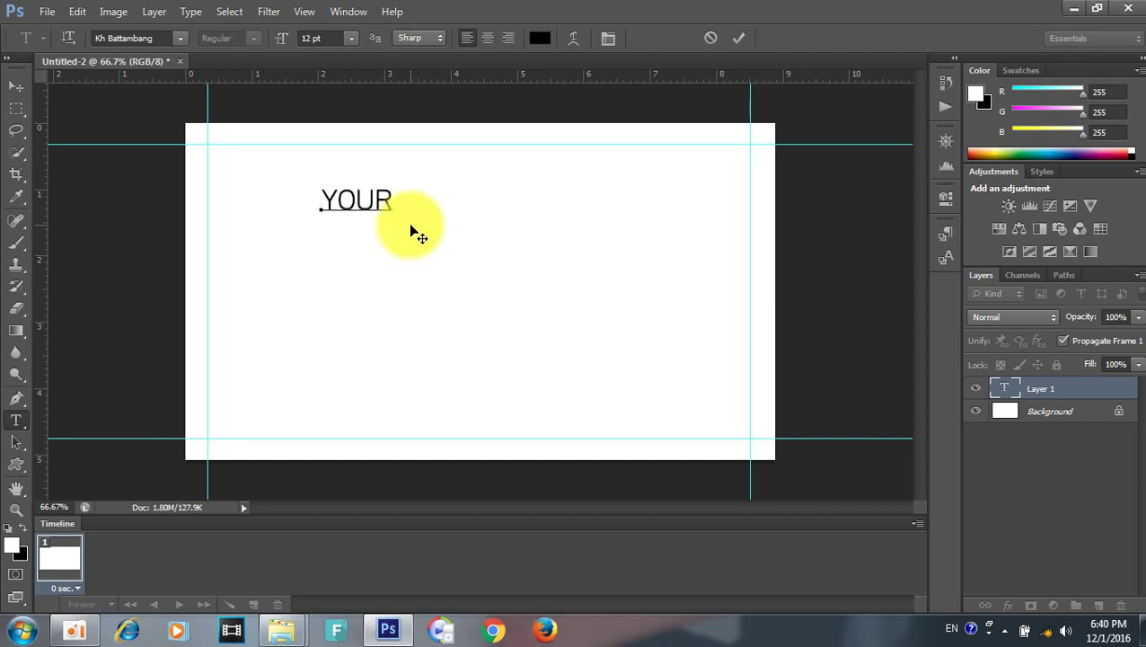
text( n)
text(A)
key(BackSpace)
key(BackSpace)
key(BackSpace)
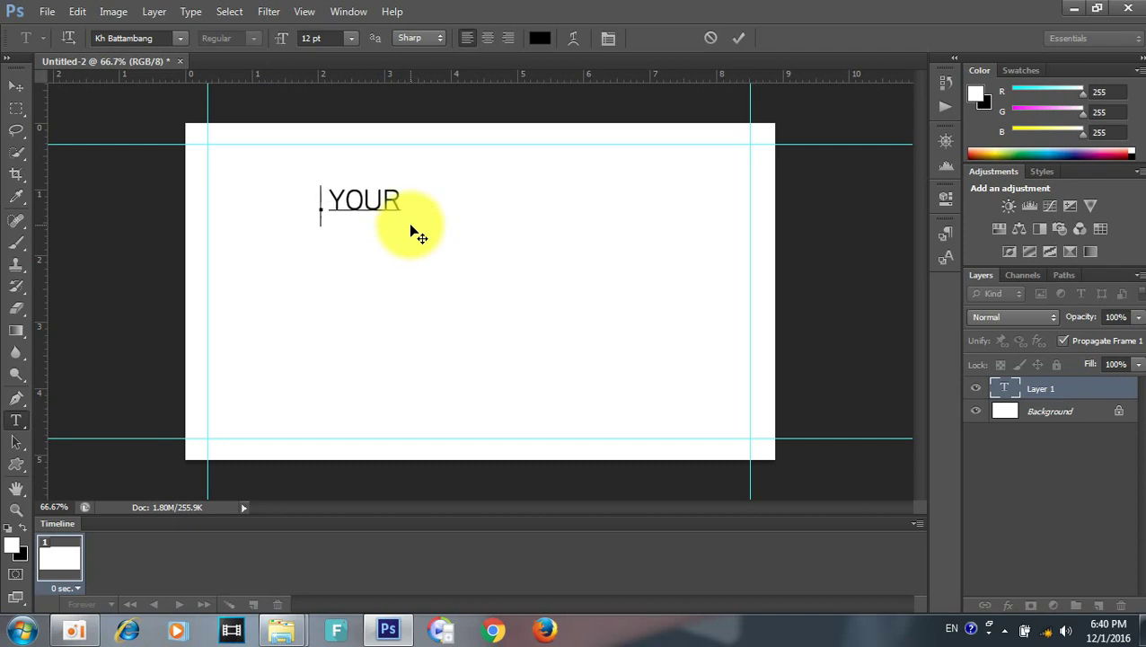
text( NAME)
click(413, 232)
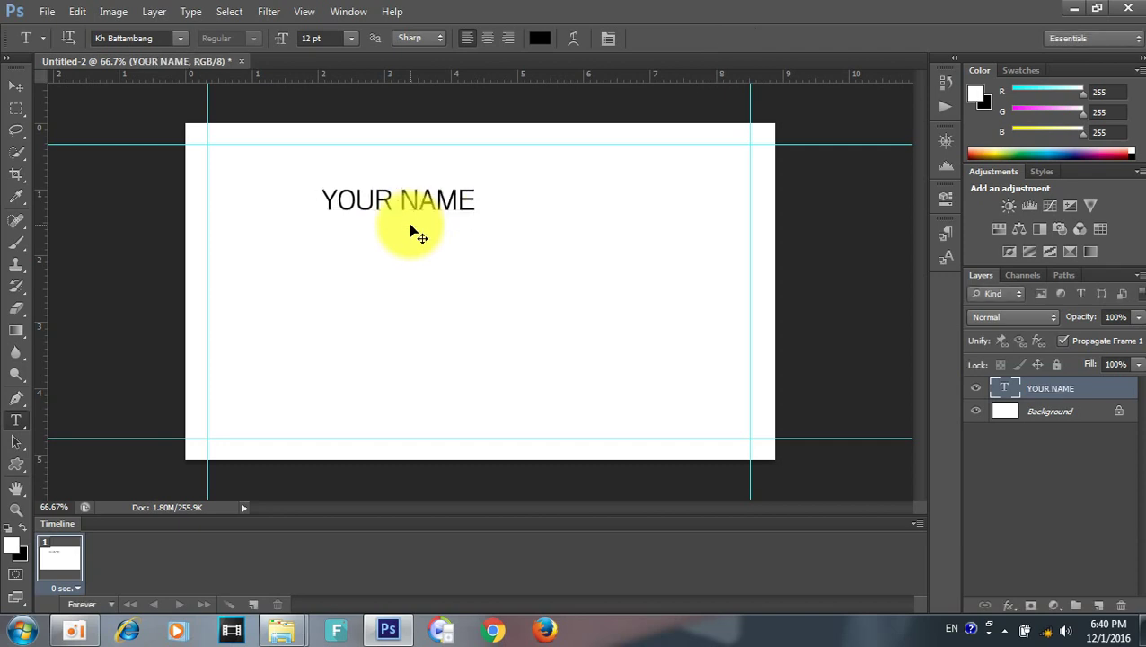
key(v)
drag(420, 220, 472, 255)
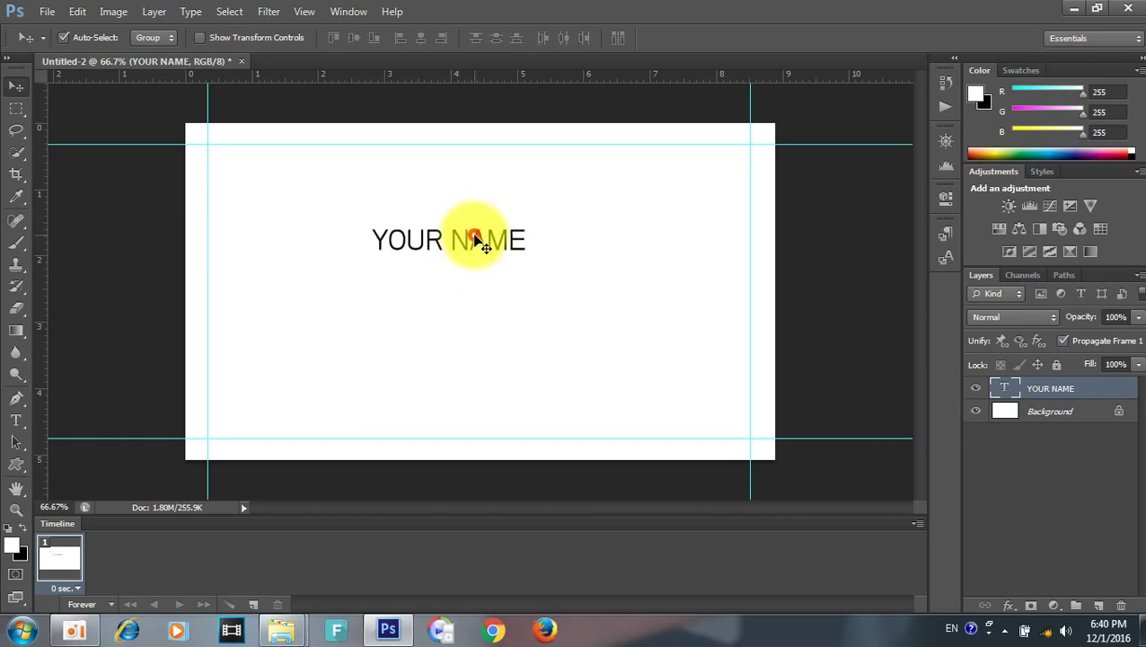
key(y)
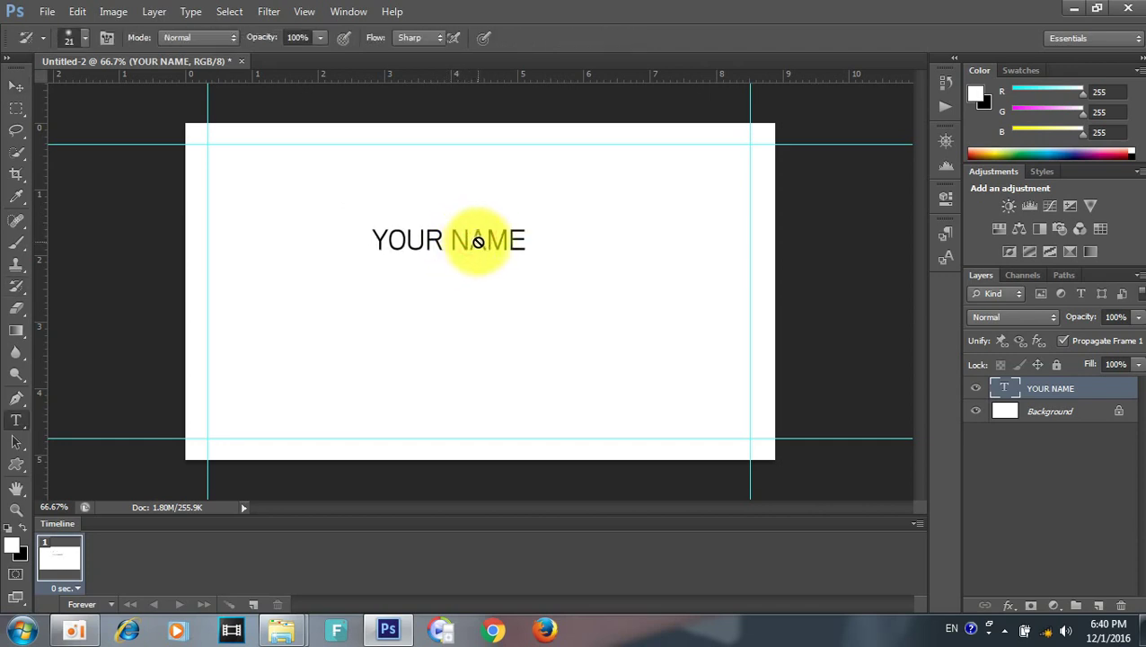
Step: Replace YOUR NAME with DUCH SUN and nudge it slightly right
key(t)
click(482, 240)
text(A)
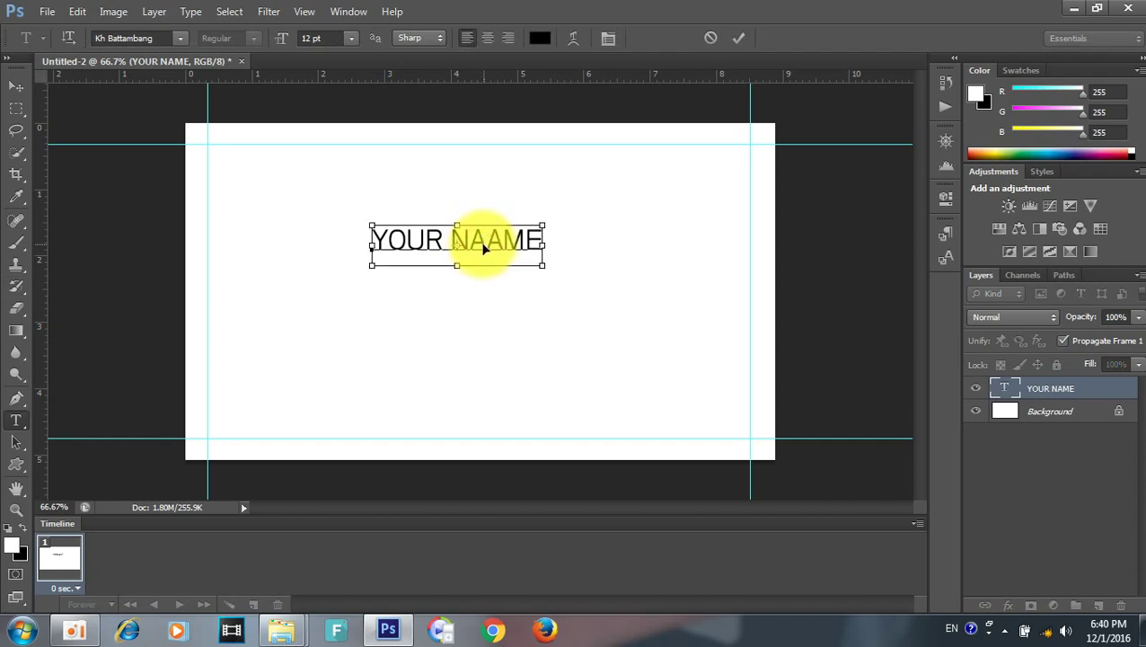
key(ctrl+a)
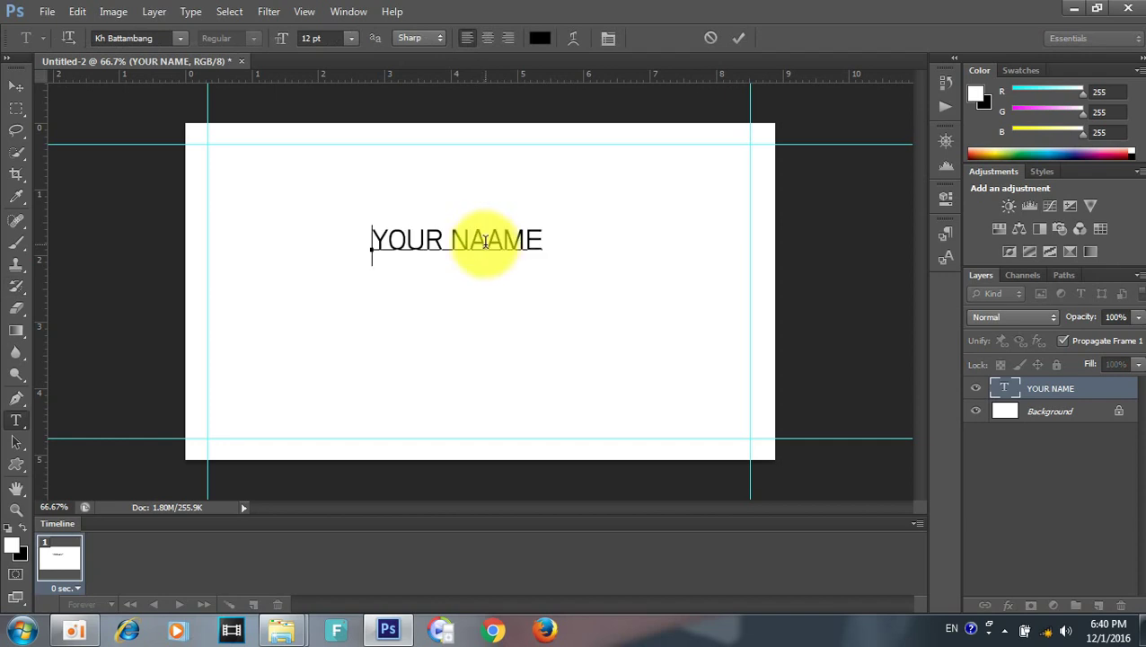
text(DUCH SUN)
key(ctrl+Return)
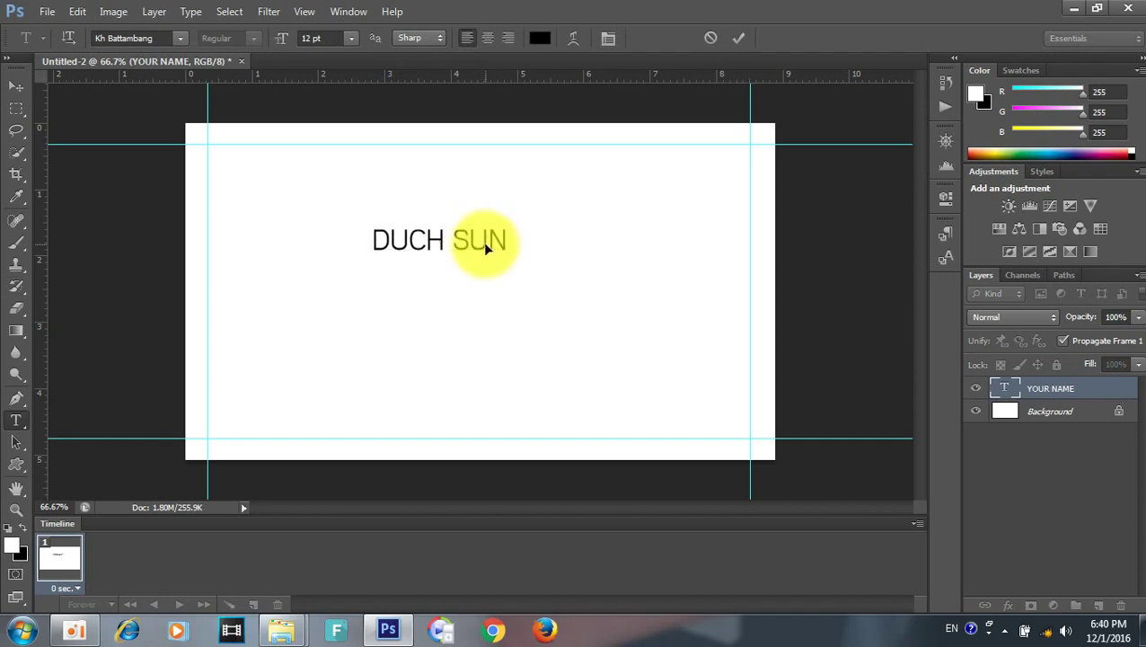
key(v)
drag(478, 234, 490, 237)
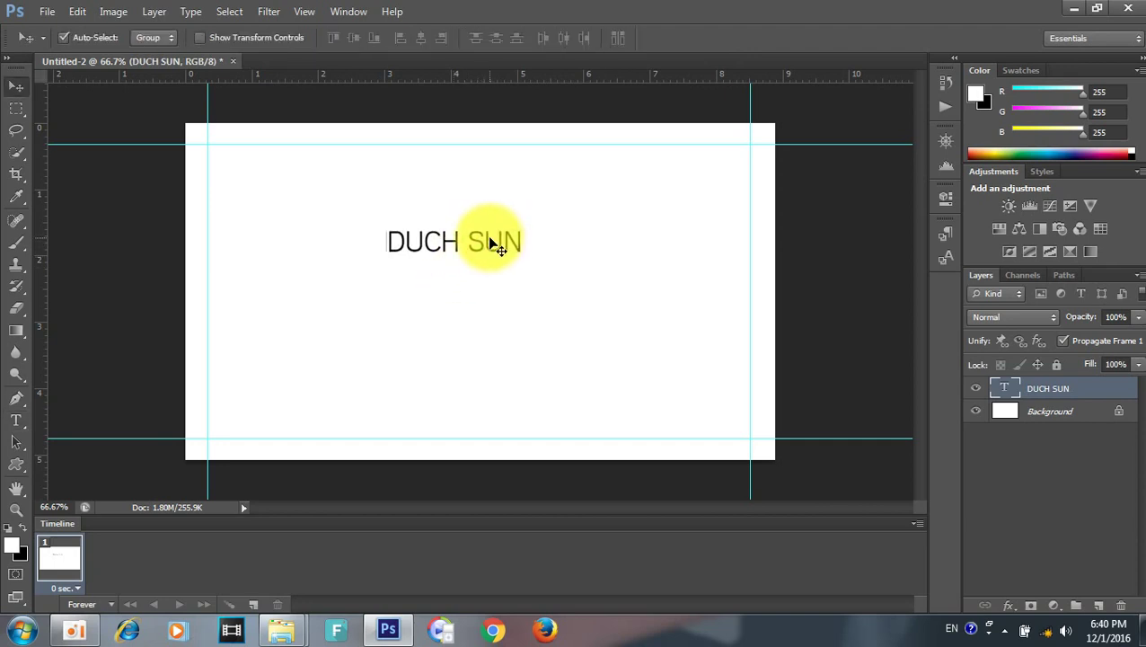
Step: Select the DUCH SUN text and change its font to Arial
key(t)
click(459, 240)
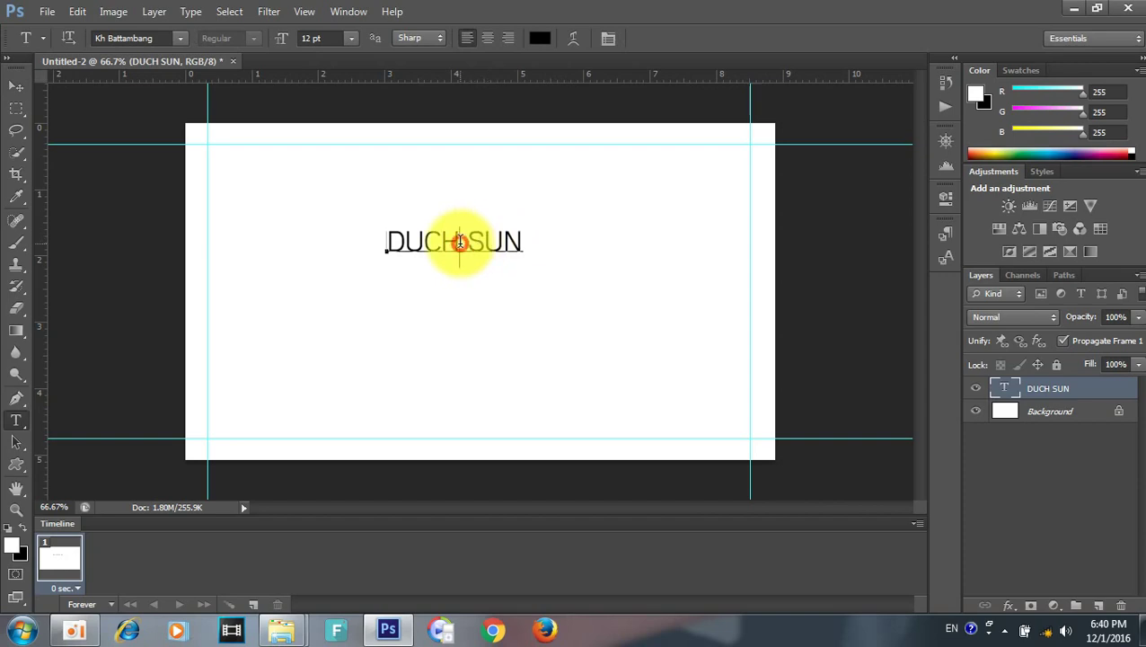
triple_click(460, 244)
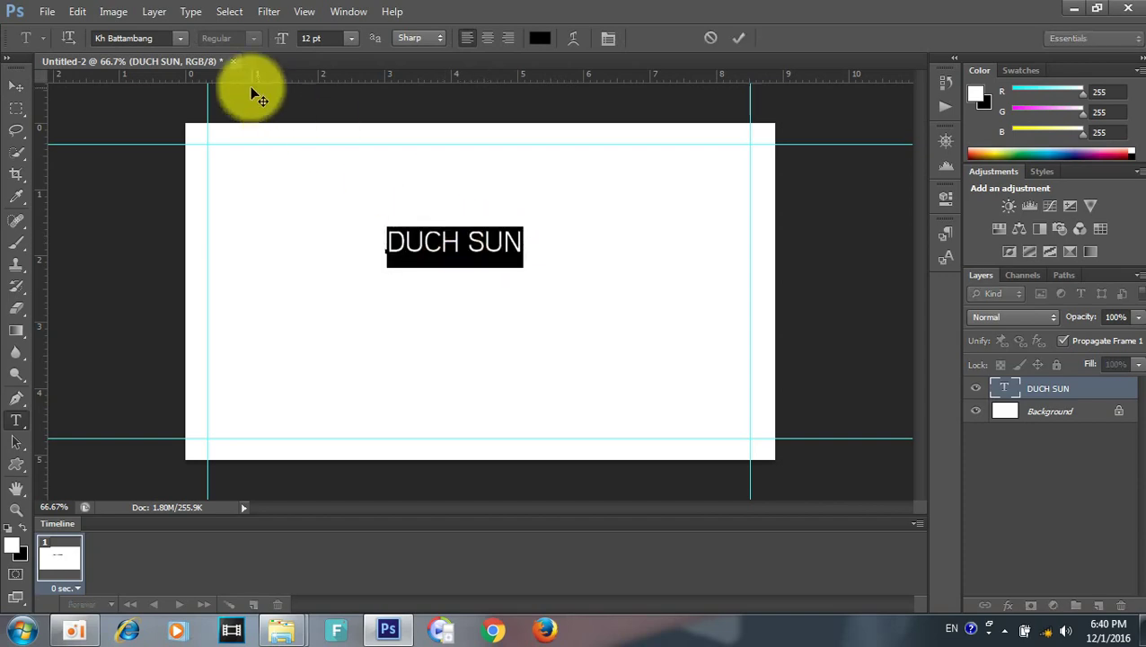
click(180, 38)
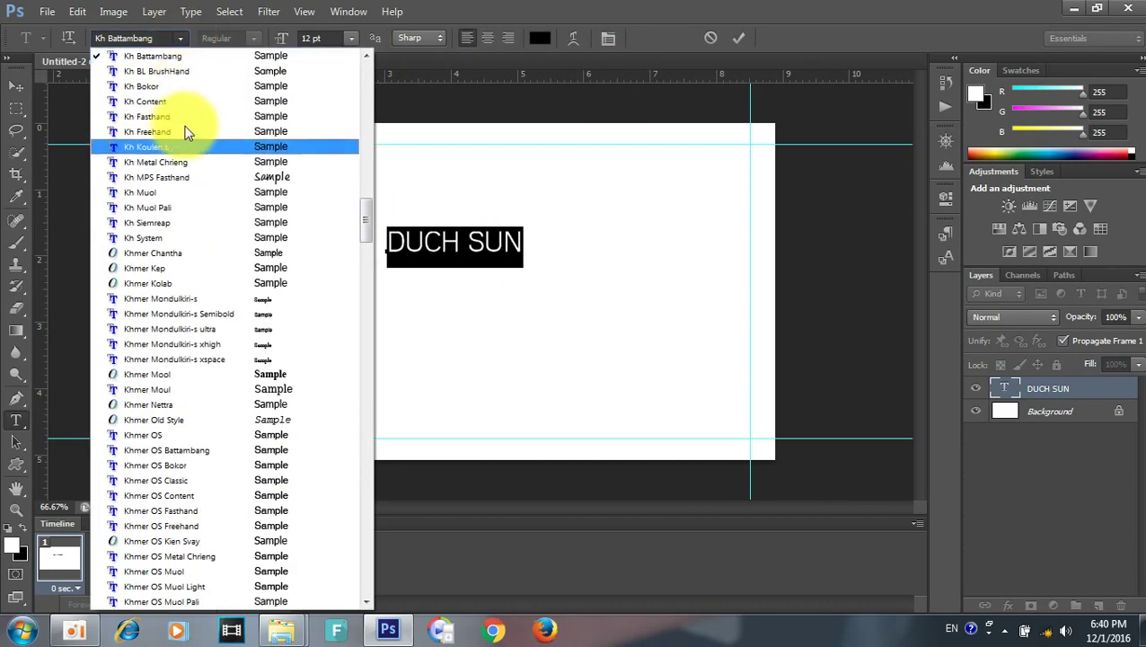
scroll(216, 377, down, 4)
scroll(216, 363, down, 2)
scroll(216, 305, down, 2)
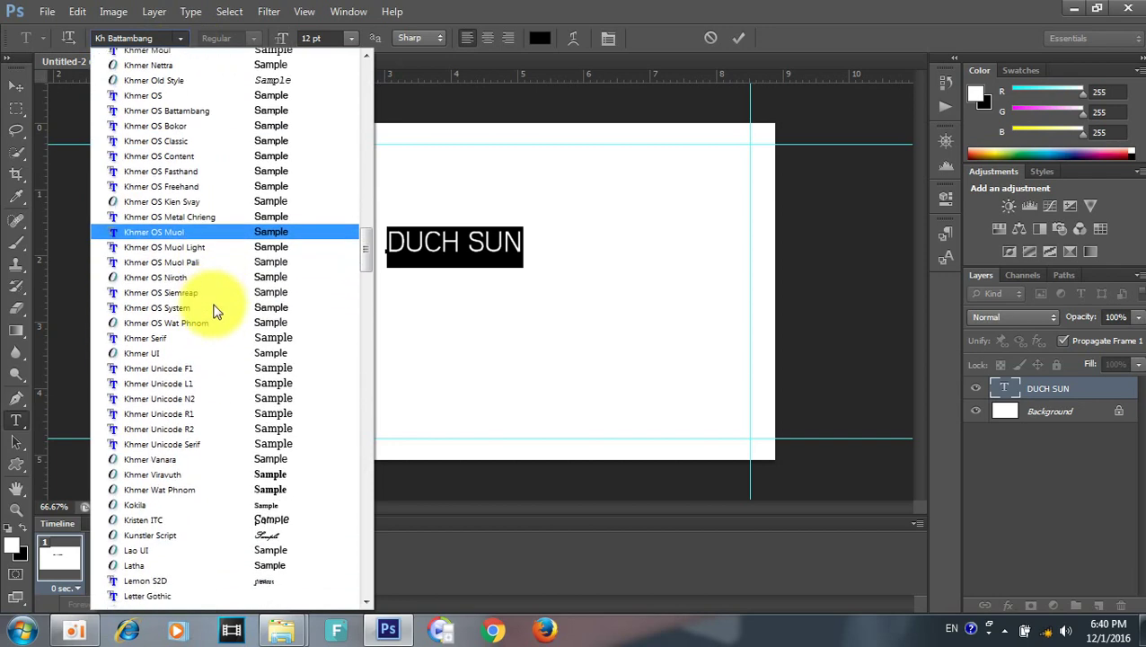
scroll(218, 309, down, 3)
scroll(225, 288, down, 3)
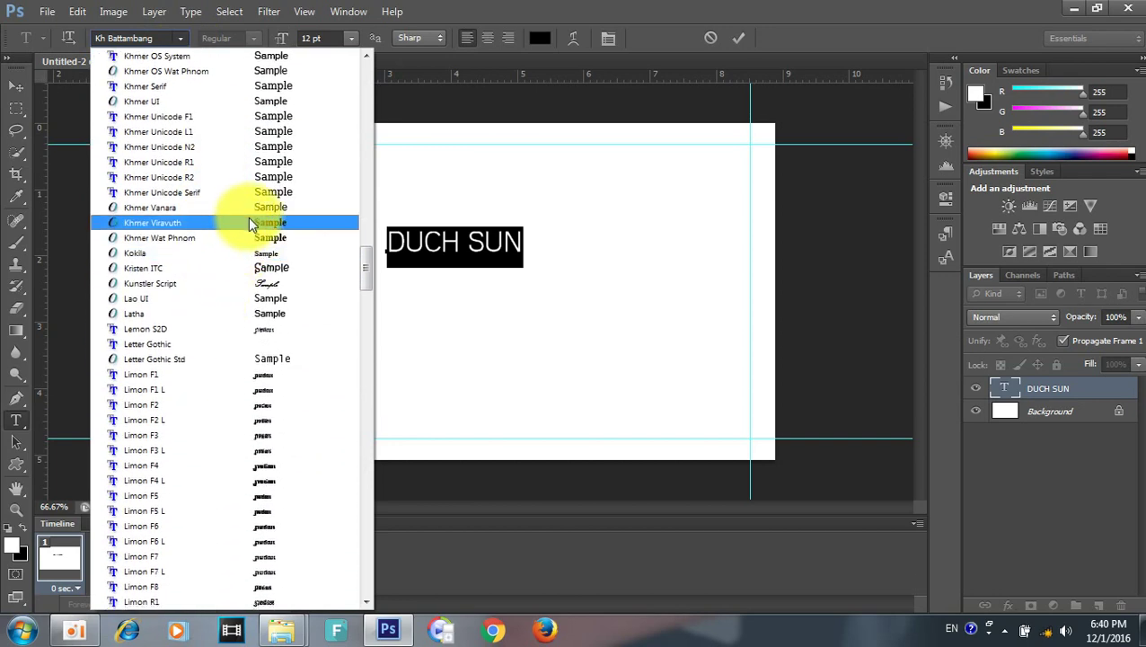
click(251, 221)
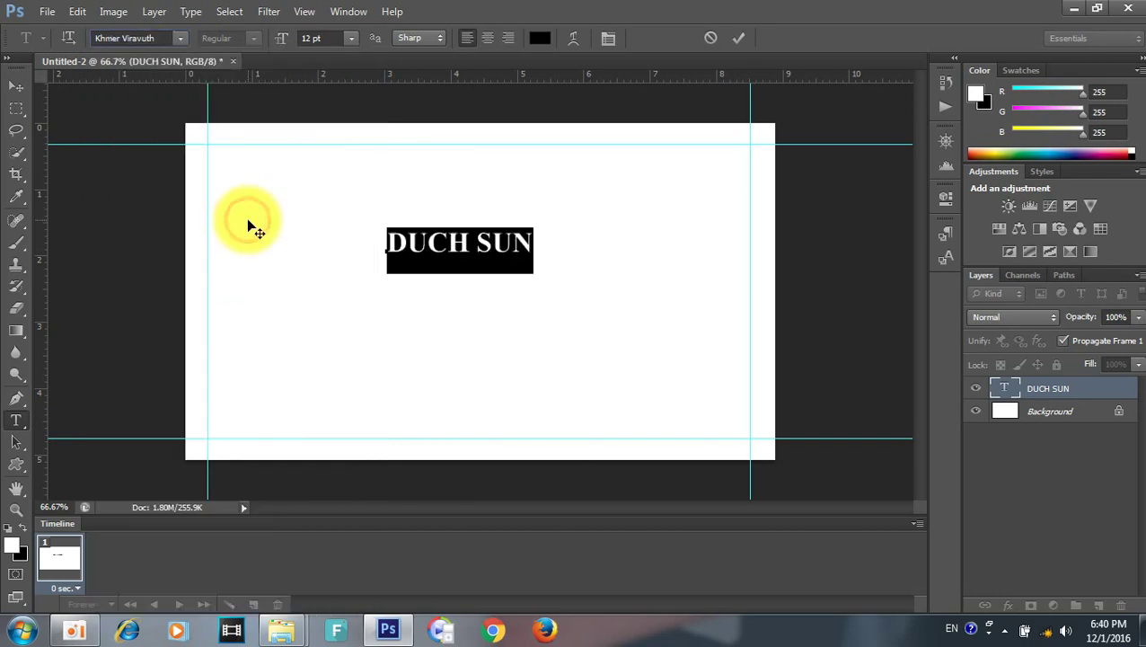
click(169, 39)
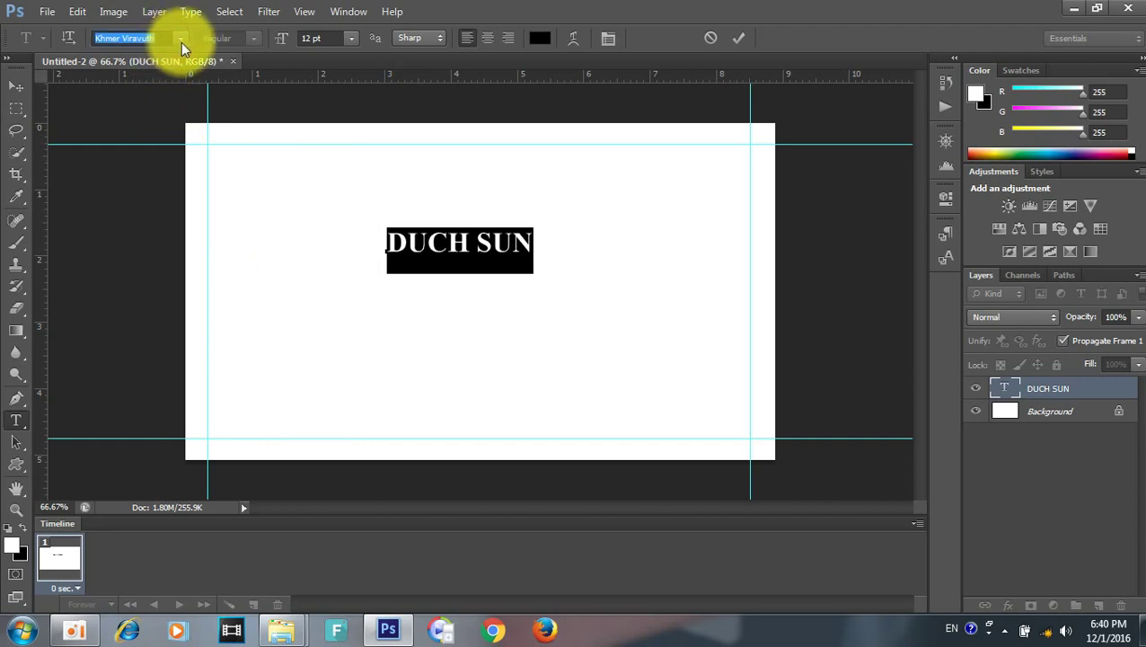
text(Arial)
key(Return)
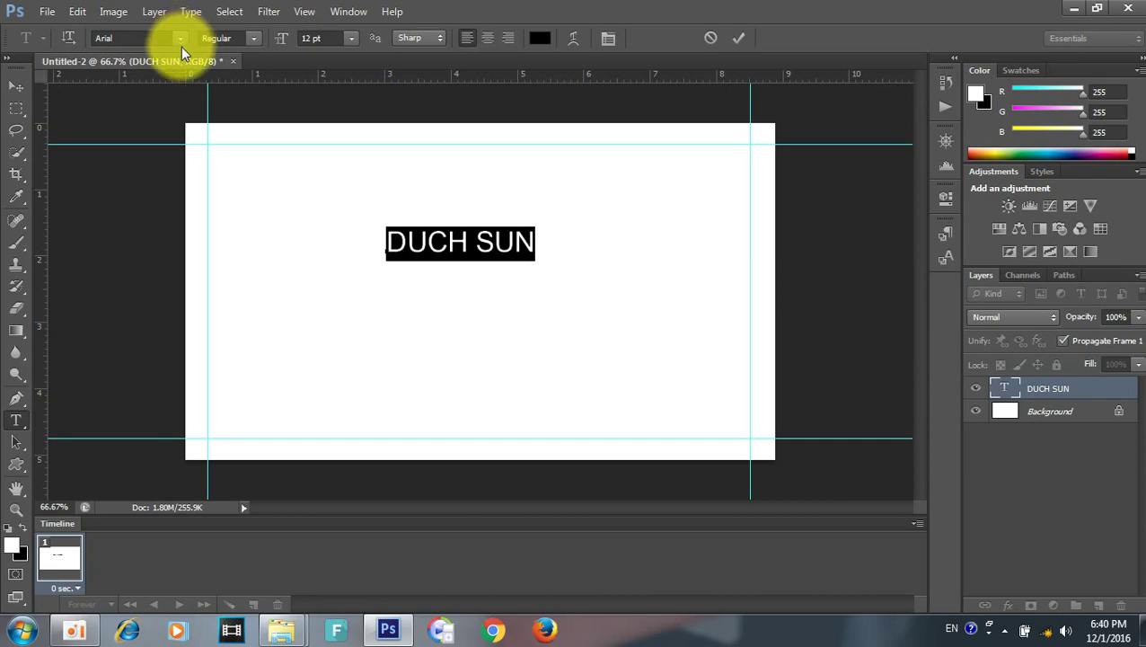
Step: Set the name's font style to Bold
click(256, 40)
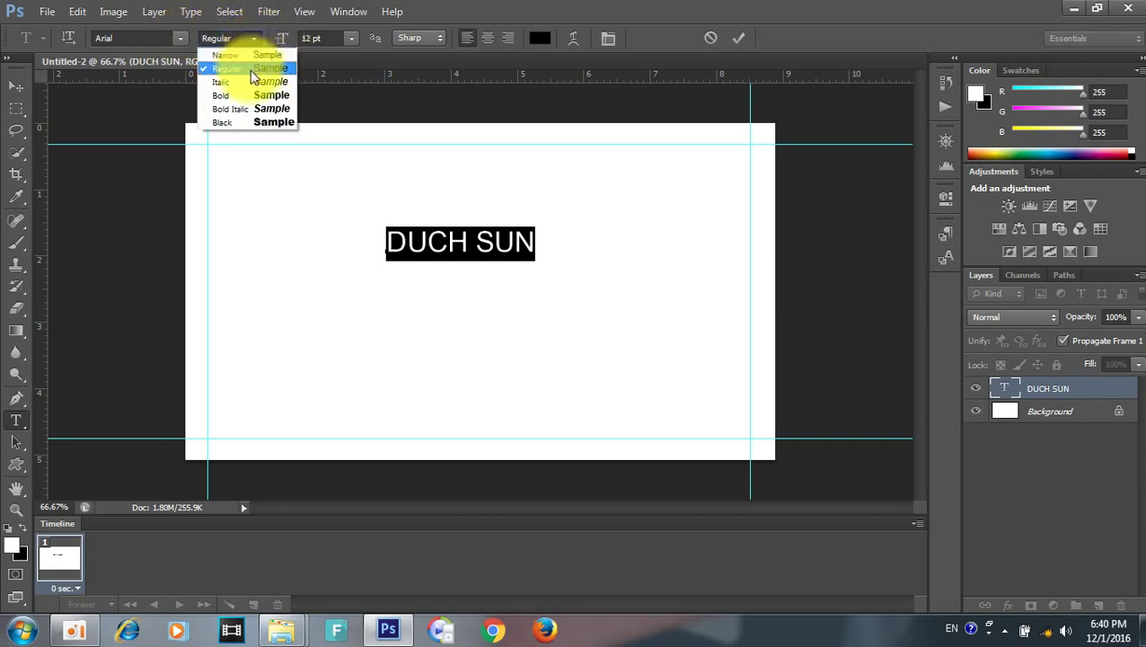
click(254, 119)
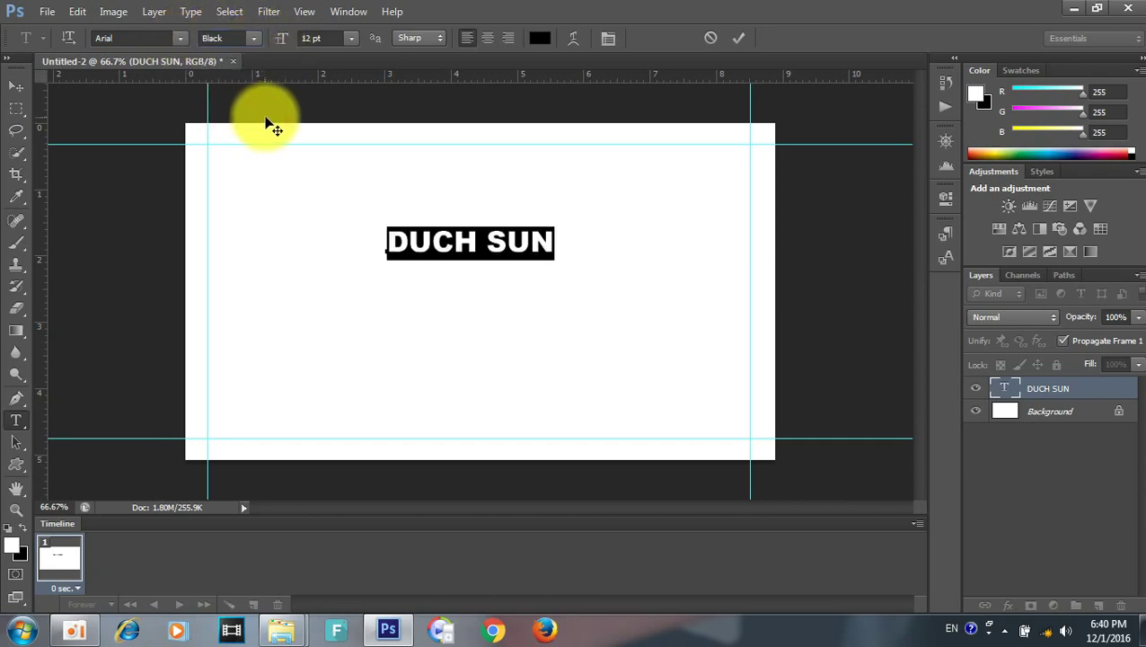
click(251, 40)
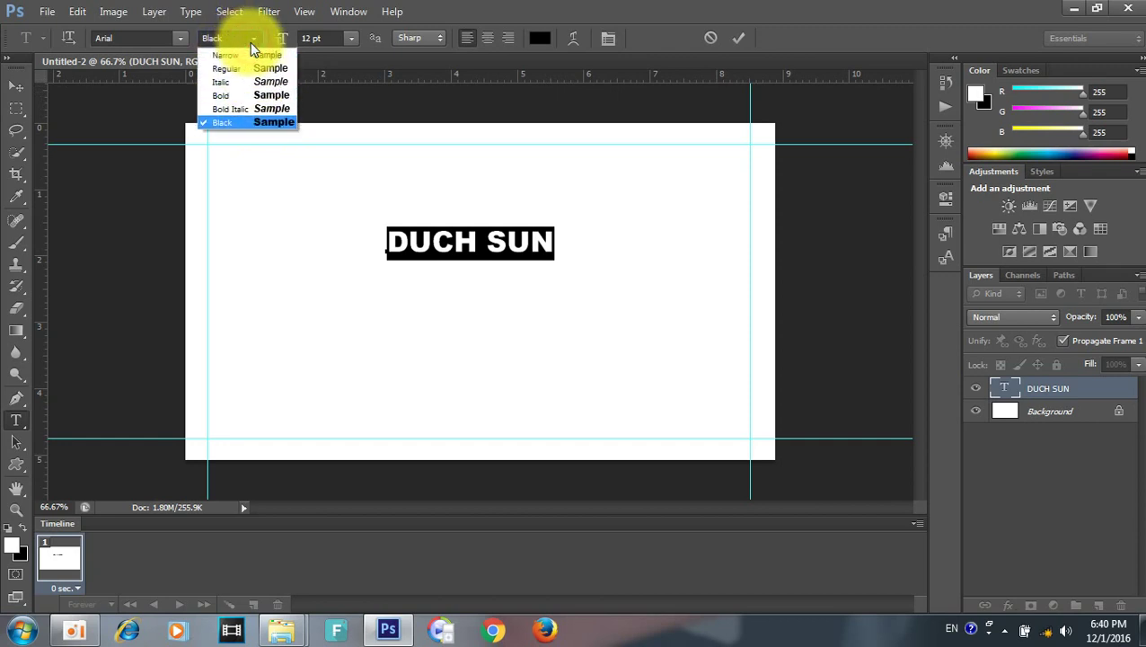
click(259, 96)
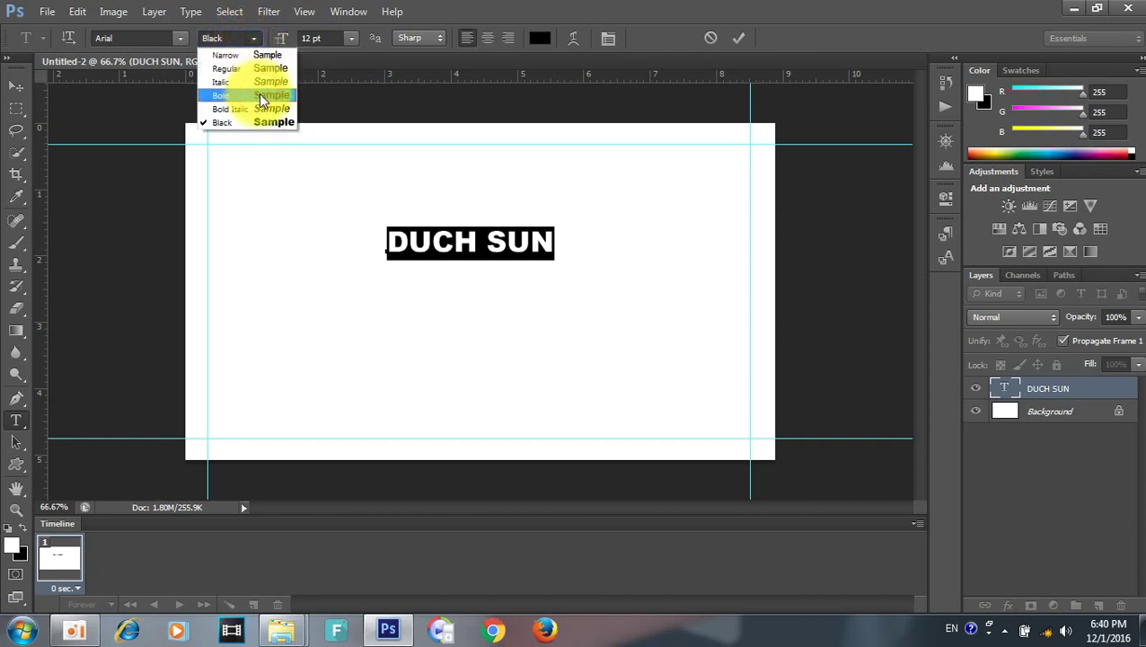
click(261, 95)
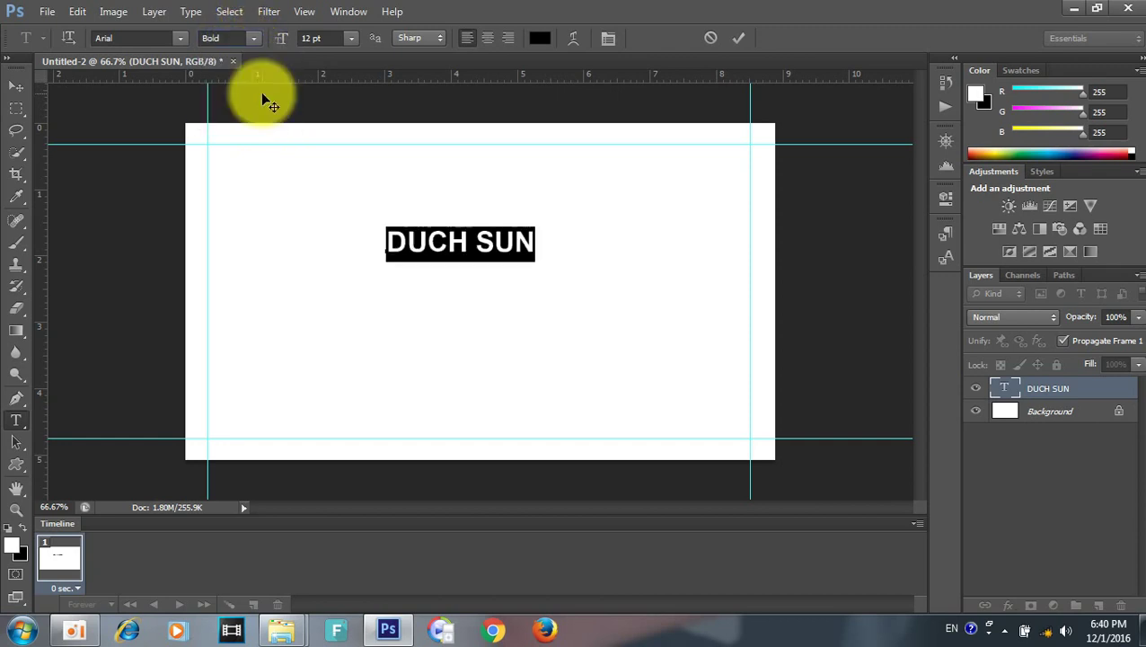
click(274, 97)
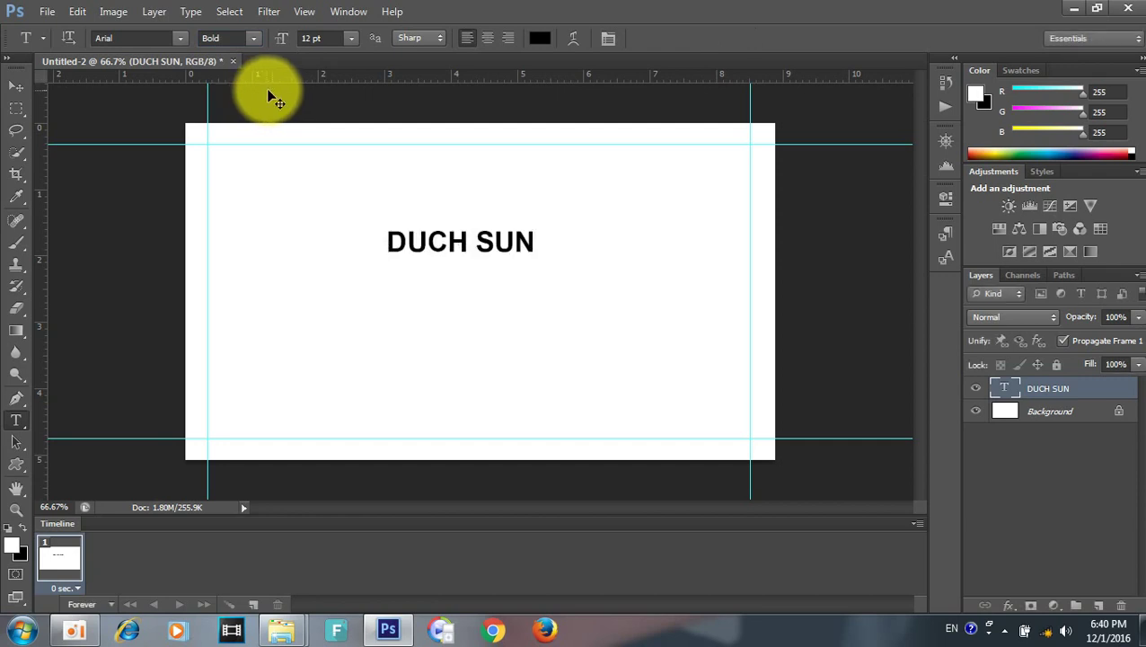
Step: Scale the DUCH SUN text up to about 116%
key(ctrl+t)
drag(536, 229, 561, 225)
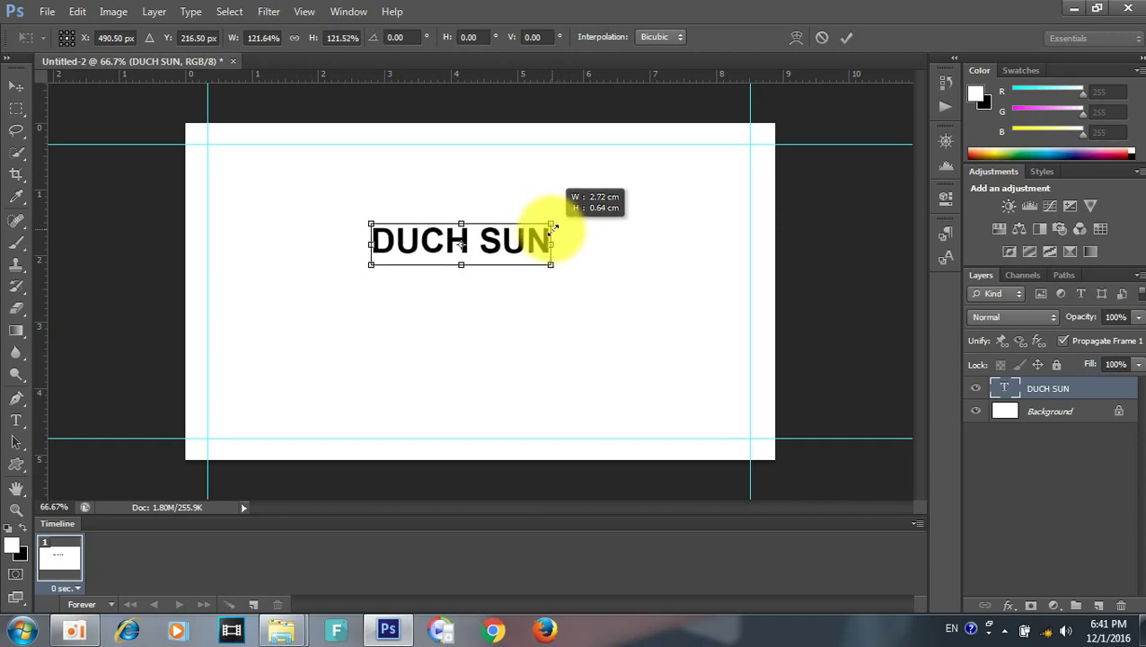
drag(560, 224, 547, 228)
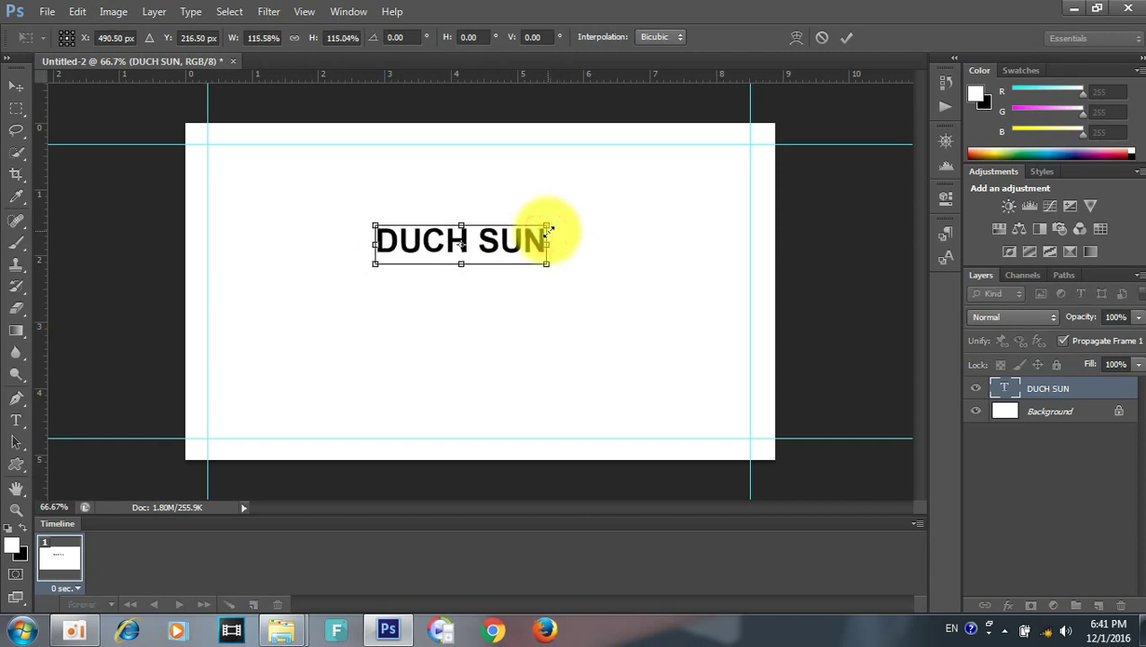
key(Return)
key(v)
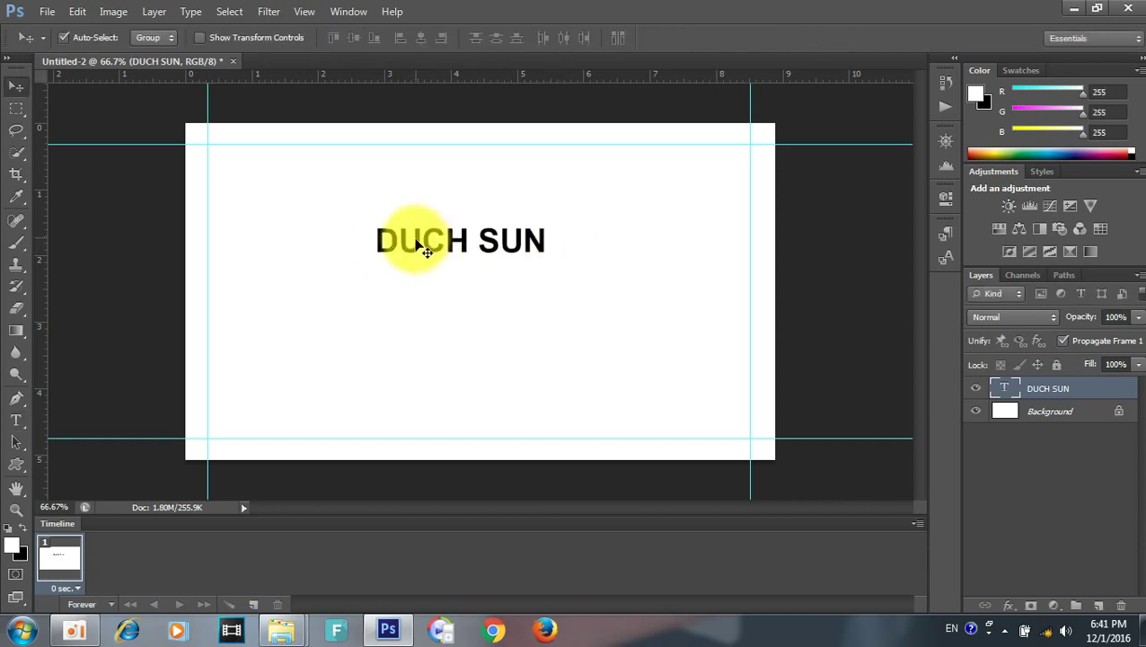
Step: Start a text line below the name and test typing with English and Khmer input
key(t)
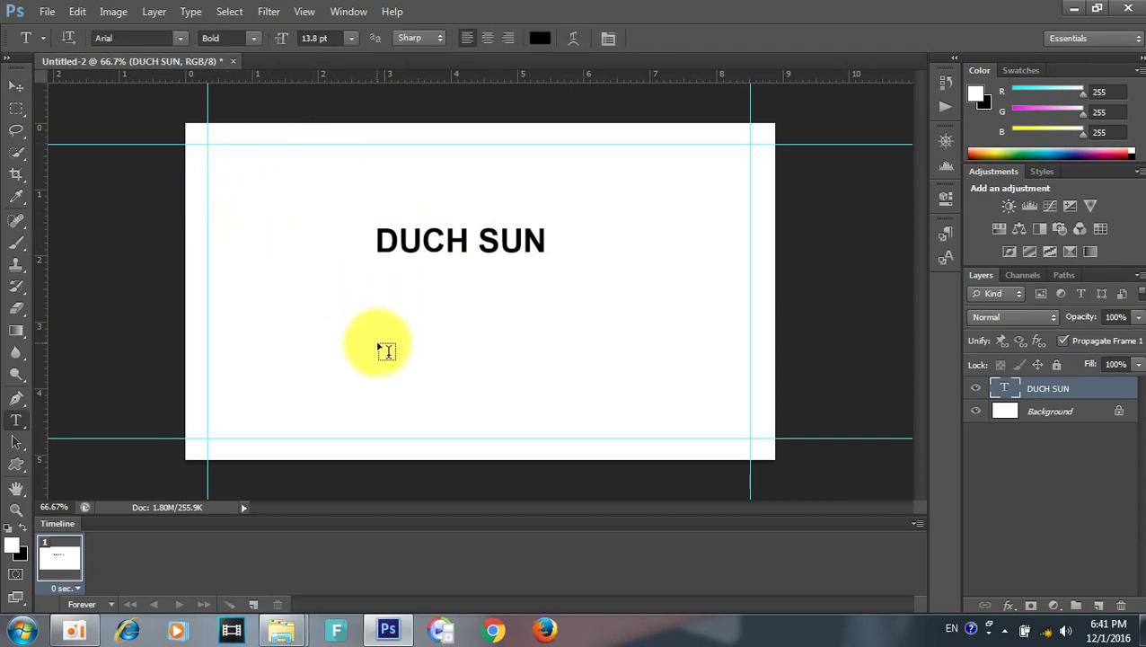
click(351, 339)
text(D)
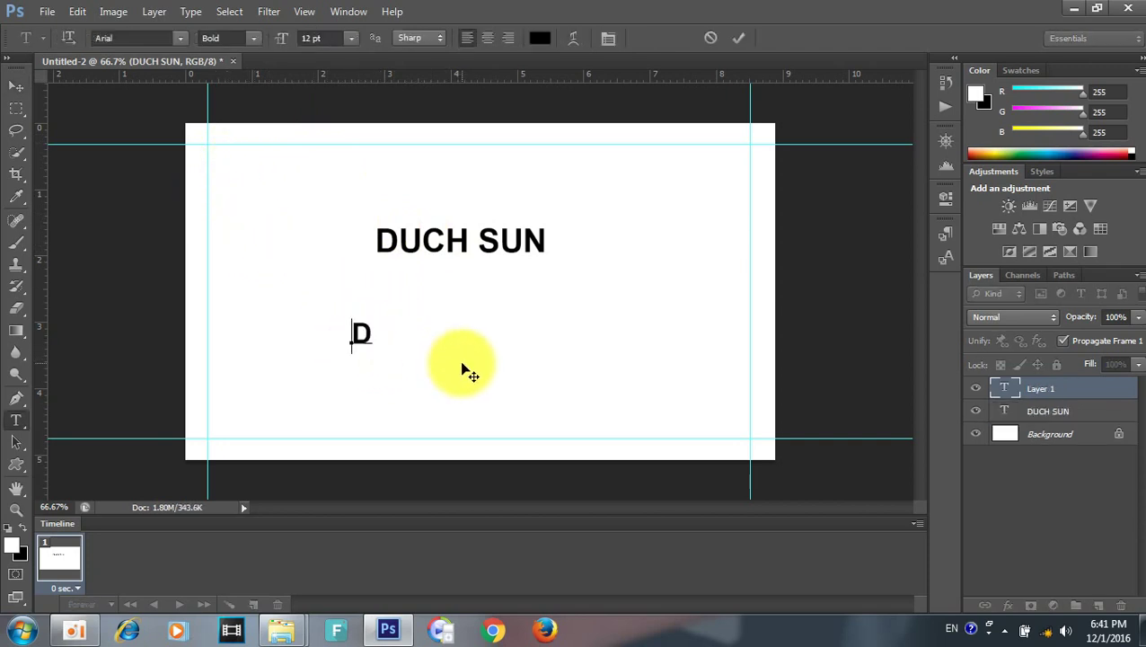
key(BackSpace)
key(alt+shift)
text(ស)
key(BackSpace)
key(alt+shift)
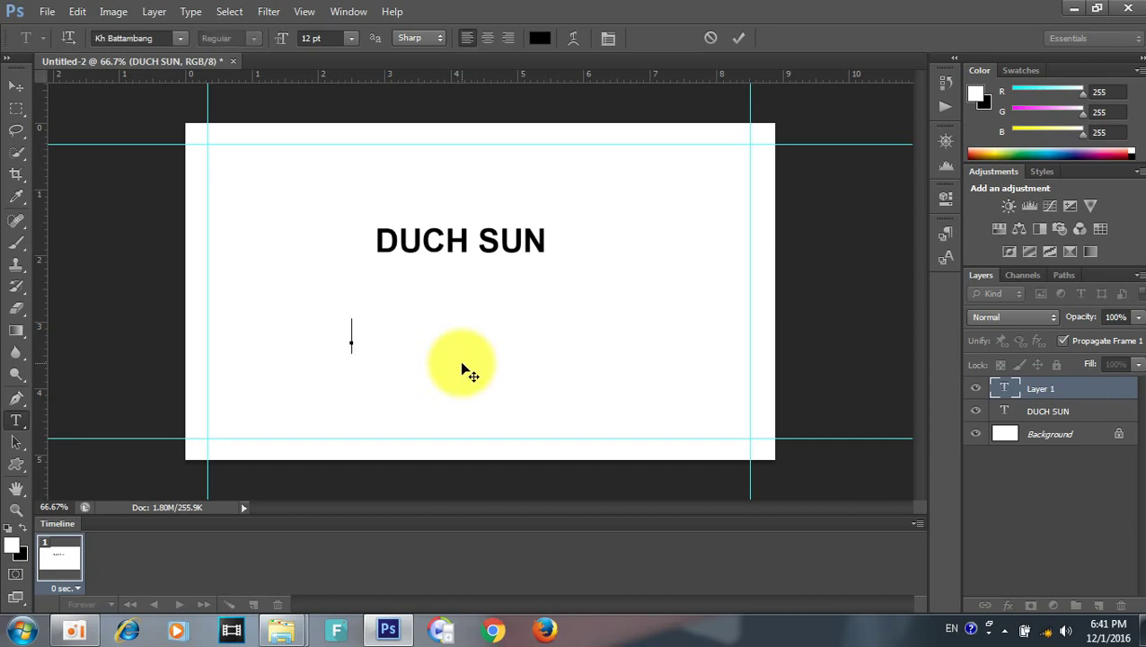
text(S)
key(BackSpace)
text(a)
key(BackSpace)
text(A)
key(BackSpace)
text(A)
key(BackSpace)
text(A)
key(BackSpace)
Step: Type GRAPHICS DESIGNER below the name and commit it
text(A)
text(gra)
key(BackSpace)
key(BackSpace)
text(G)
text(RAPH)
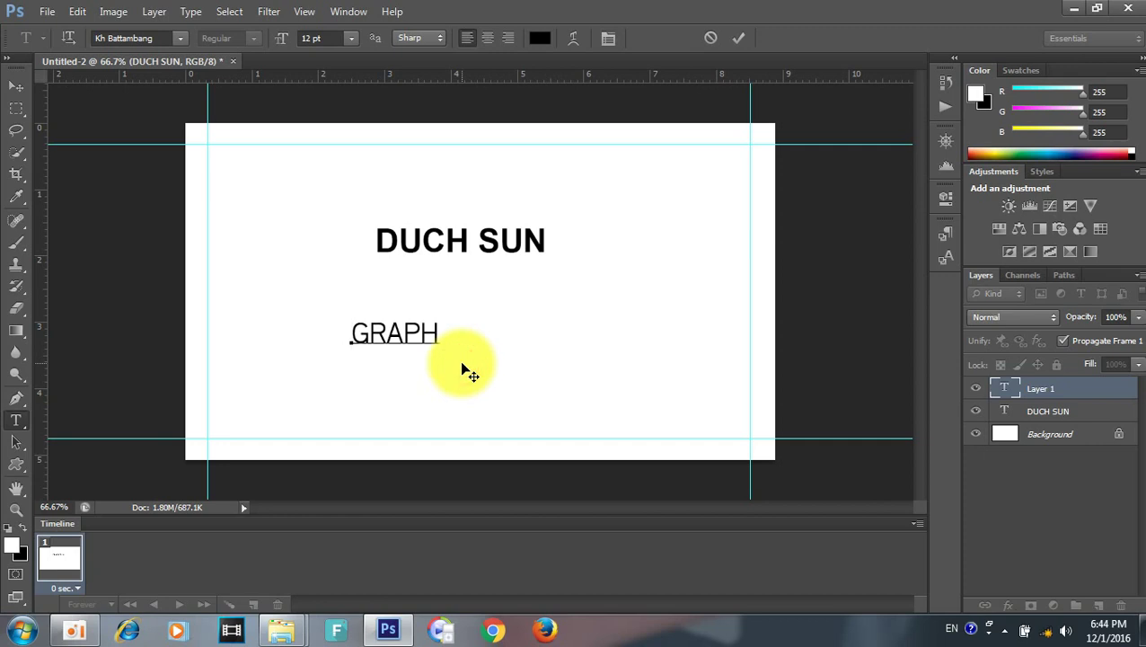
text(ICS )
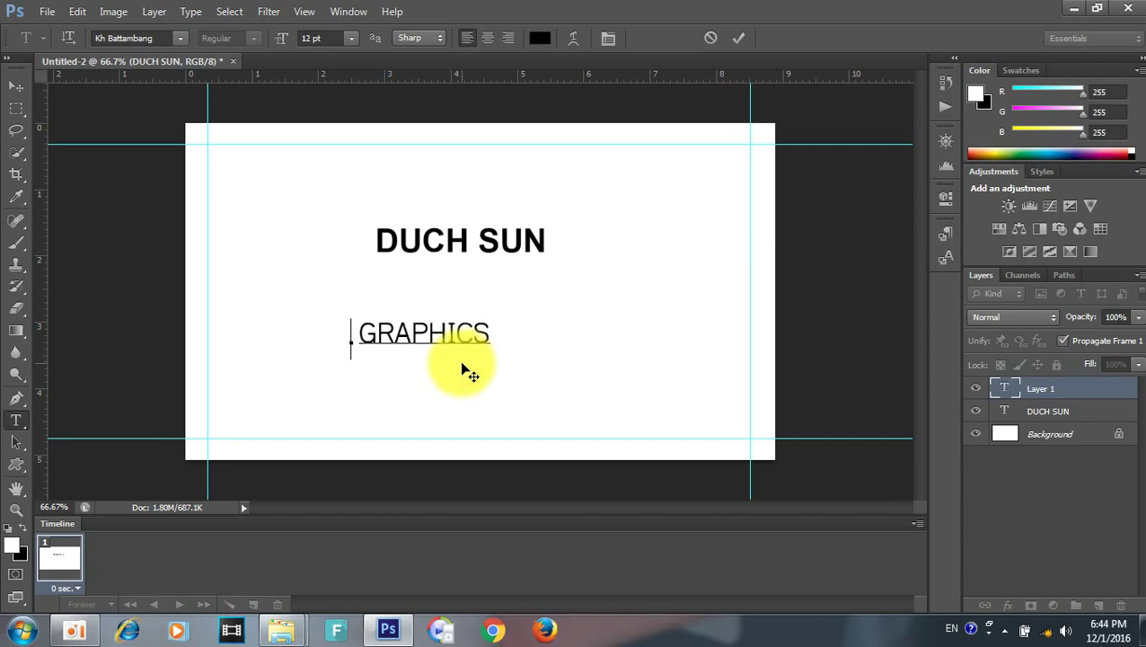
text(DES)
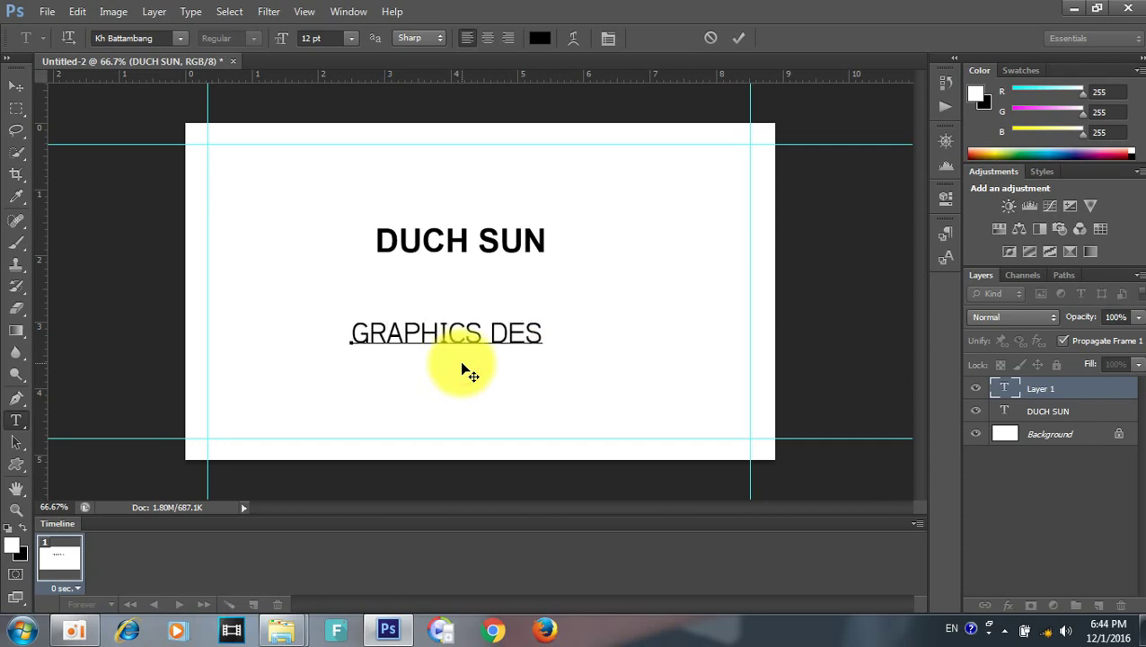
text(IGN)
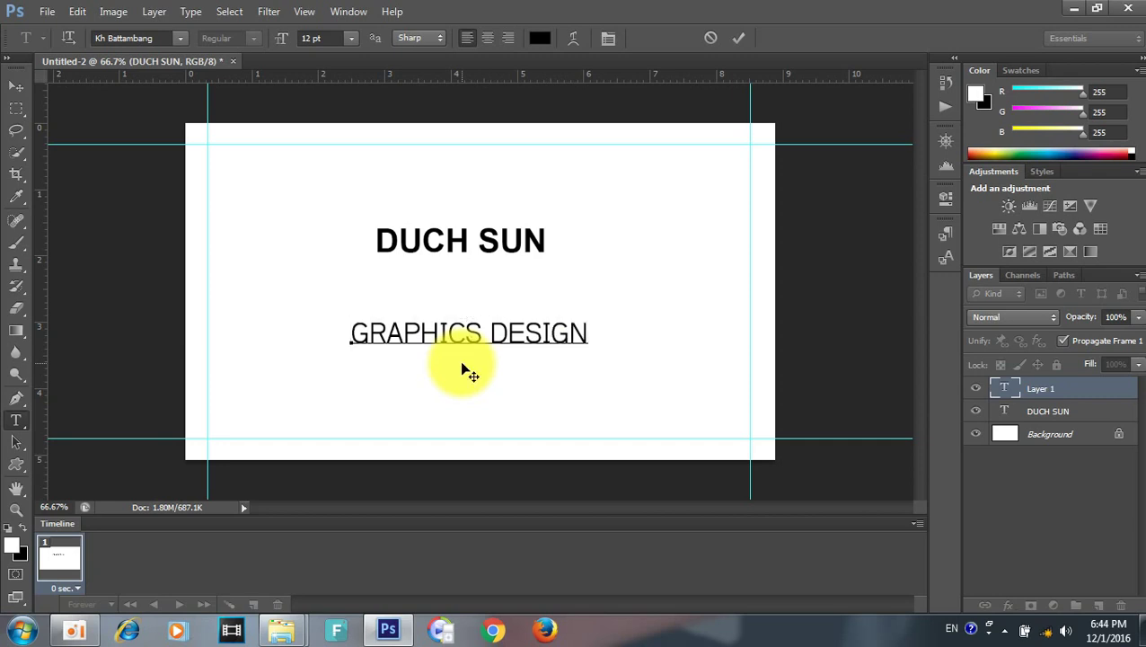
text(ER)
click(462, 365)
Step: Scale GRAPHICS DESIGNER down to about 61%, placing it directly under DUCH SUN
key(v)
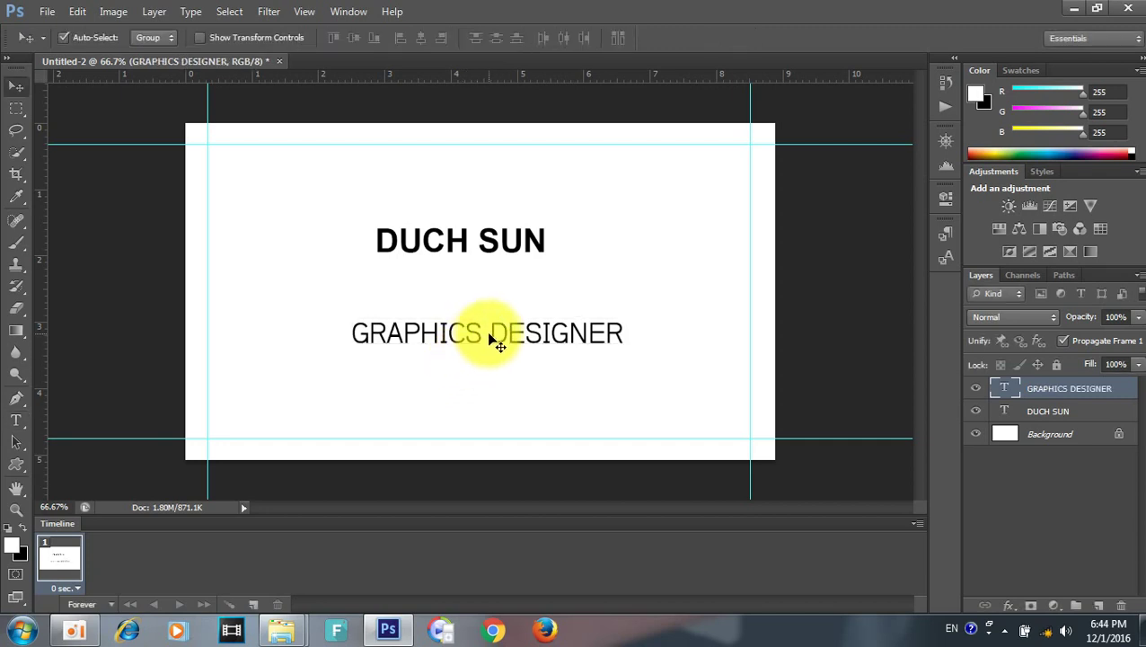
key(ctrl+t)
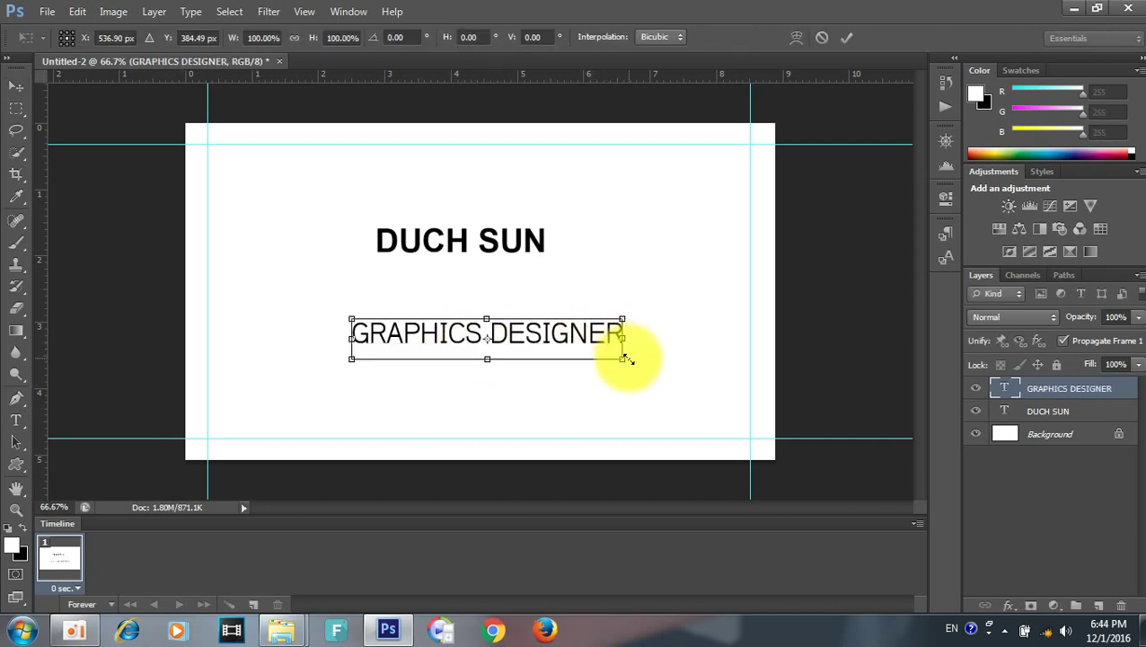
drag(626, 358, 585, 351)
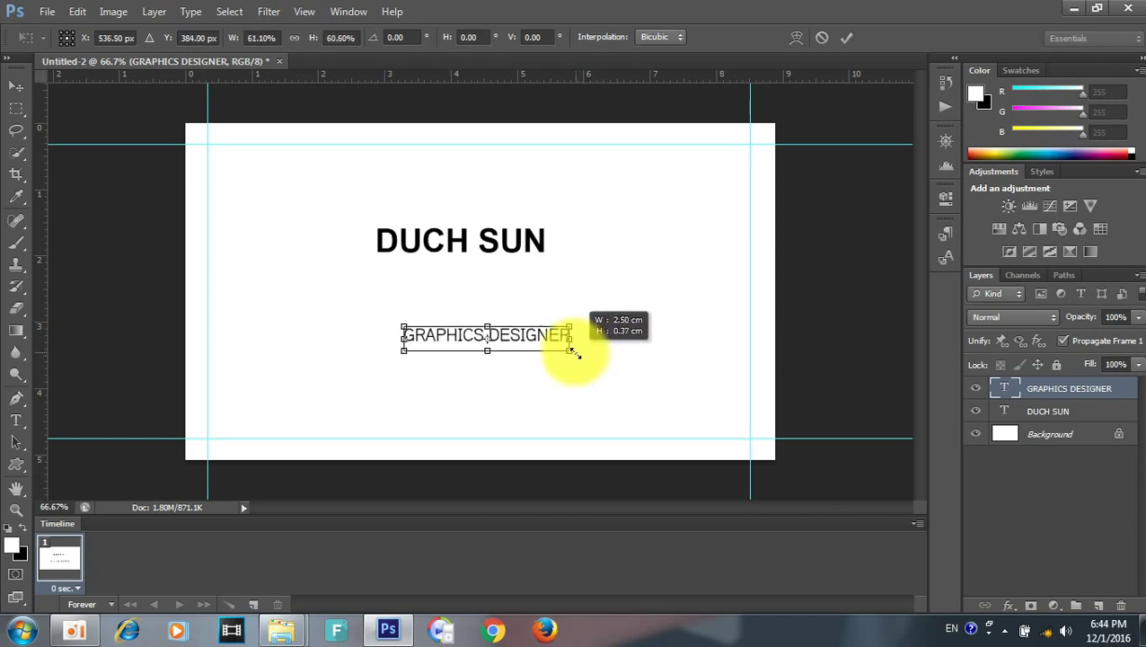
mouse_move(585, 351)
mouse_down()
mouse_move(507, 299)
mouse_move(519, 280)
mouse_up()
key(Return)
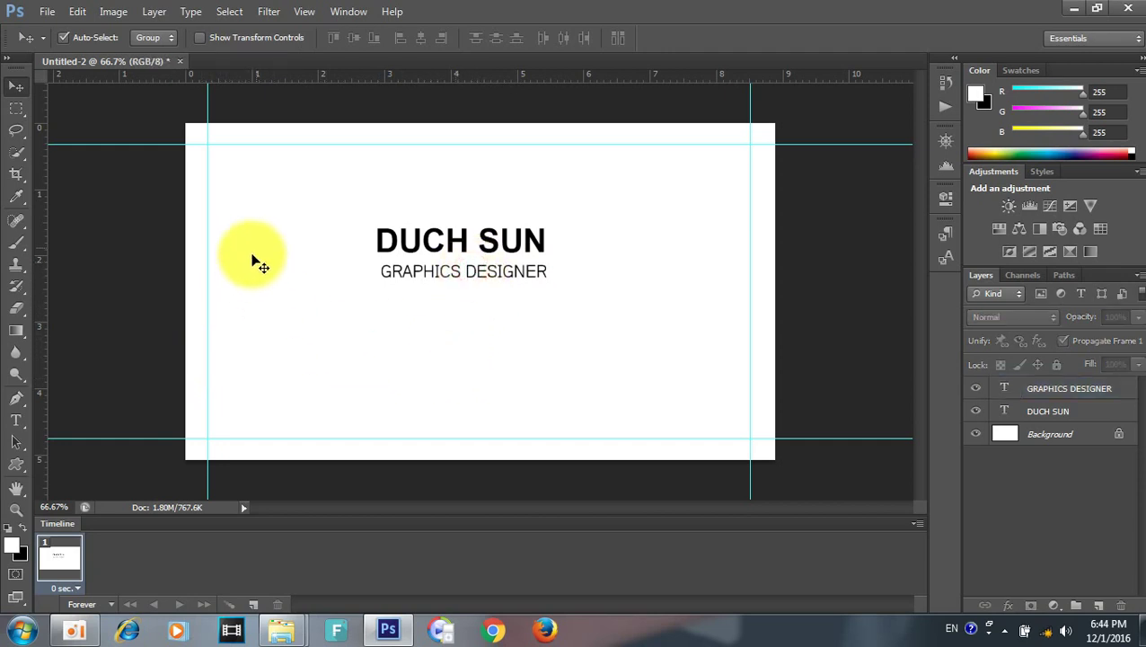
Step: Select all of the DUCH SUN text and try the Bell Gothic Std font
click(449, 245)
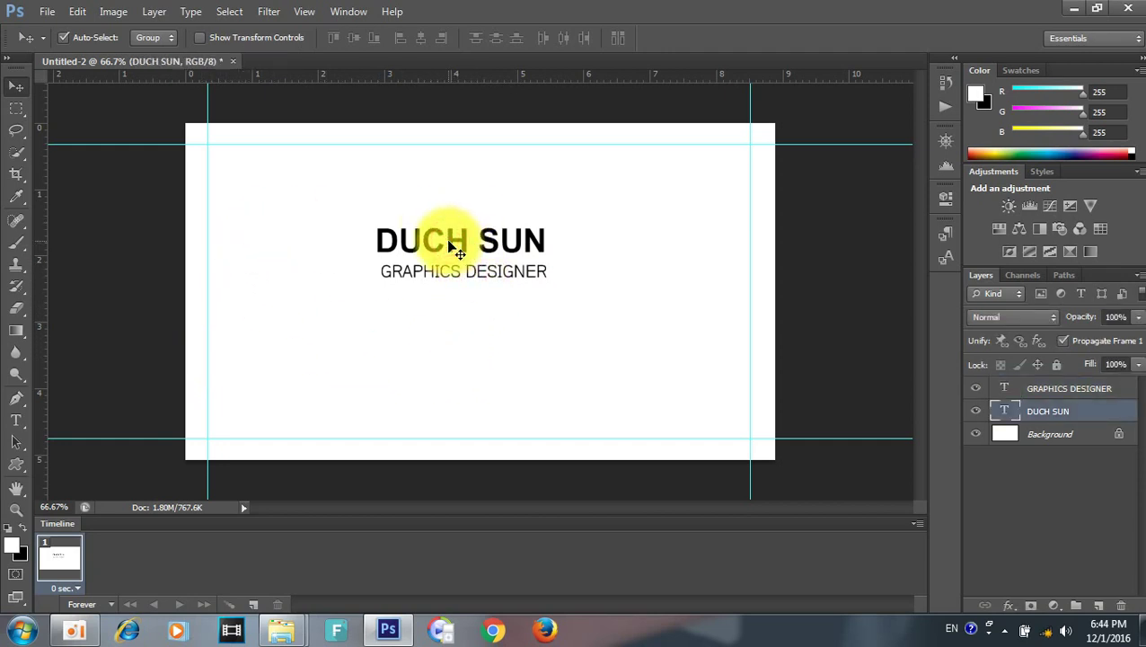
double_click(449, 244)
key(ctrl+a)
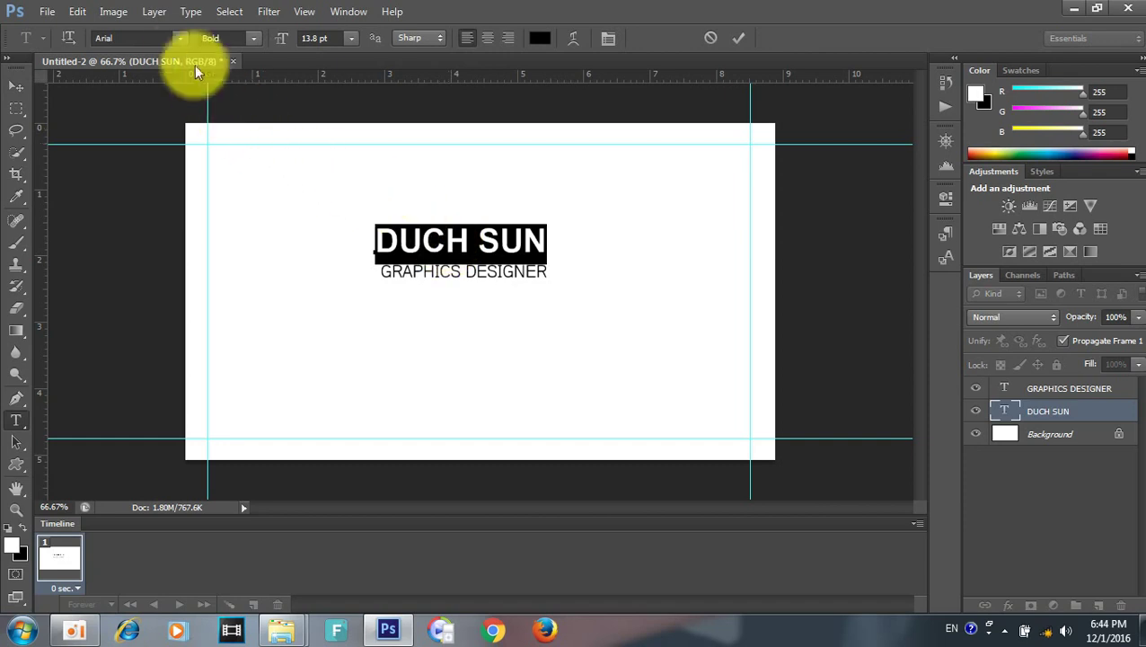
click(181, 39)
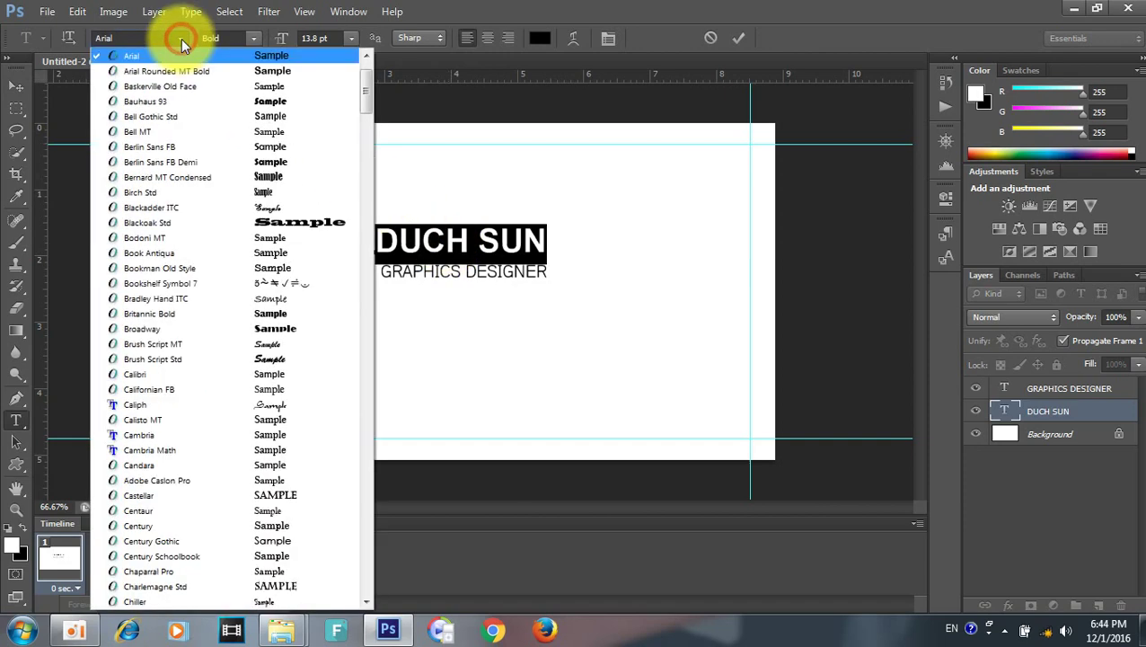
click(160, 116)
key(Right)
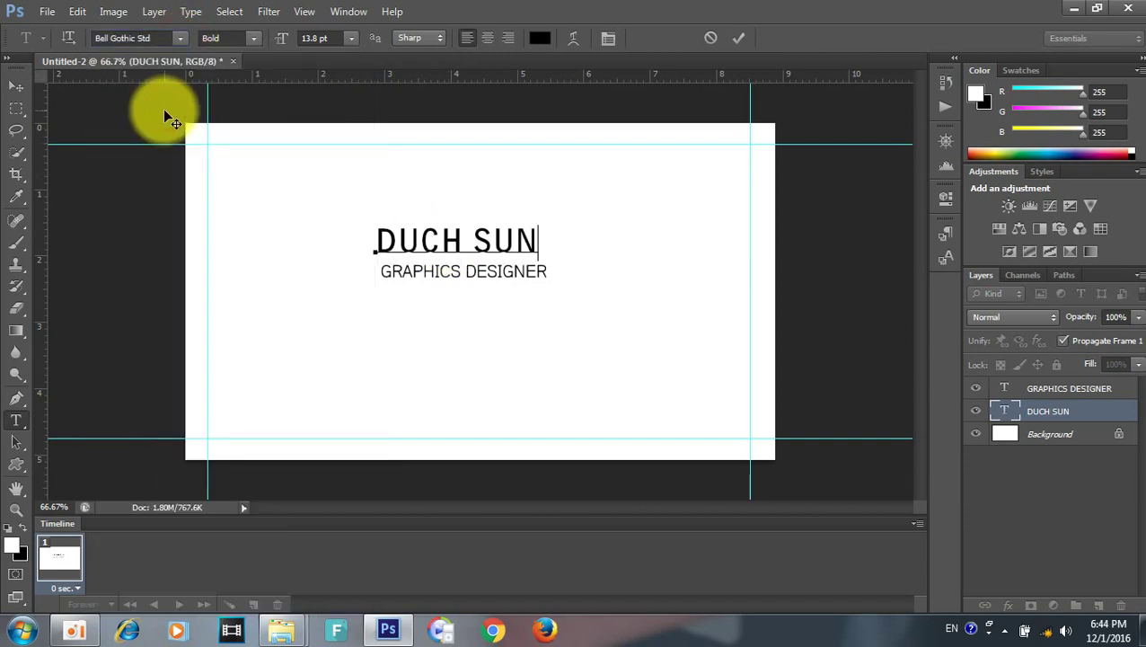
key(ctrl+a)
Step: Step through font families, settle the name on Century Gothic, and commit
click(143, 38)
key(Down)
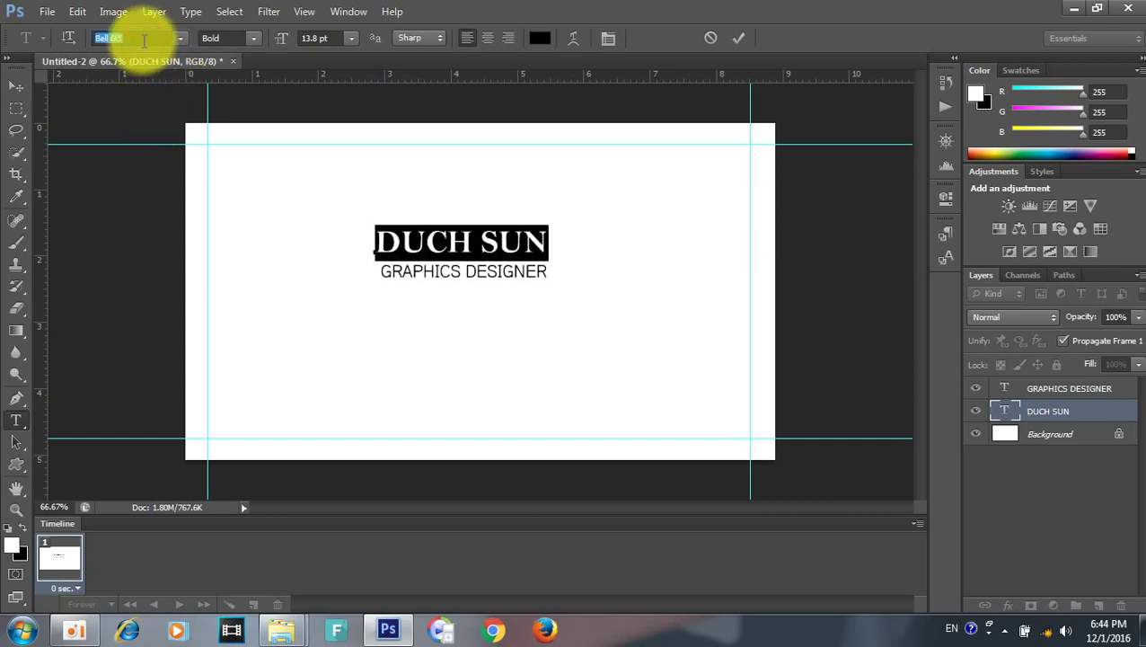
key(Down)
key(Down)
key(Down)
key(Down)
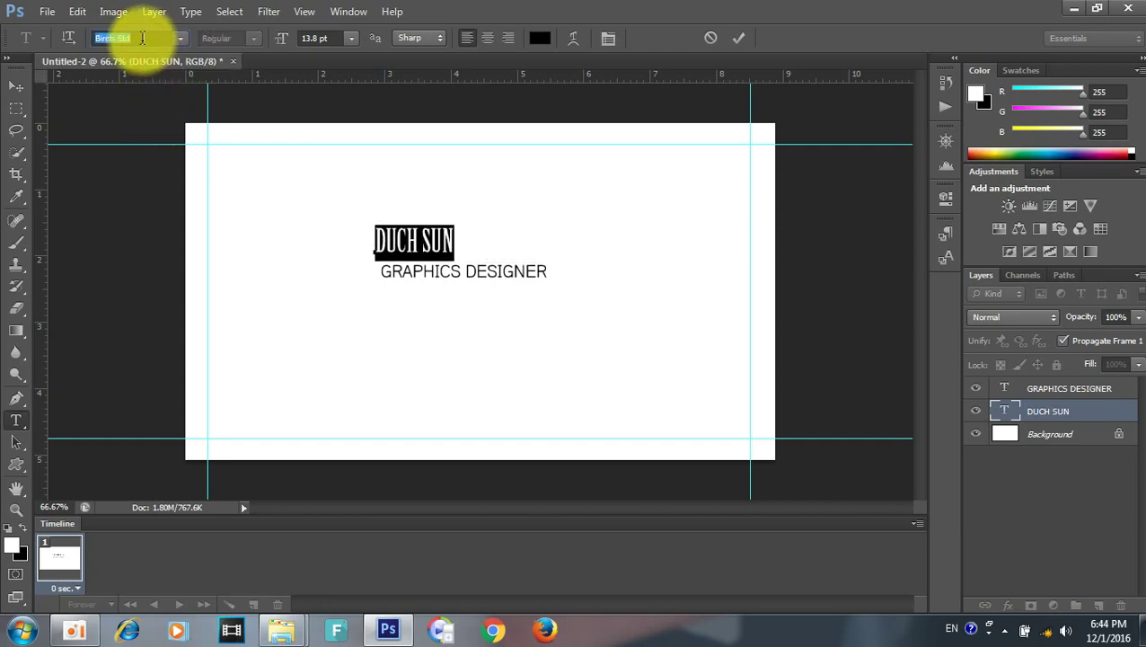
key(Down)
key(Down)
key(Down)
key(Down)
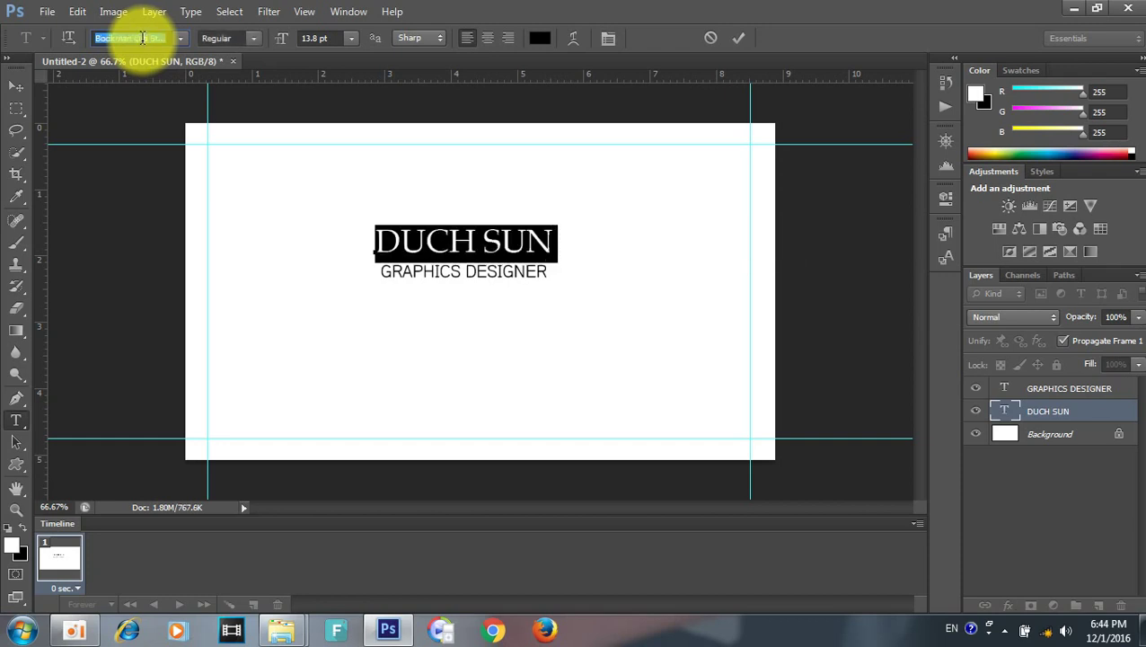
key(Down)
key(Down)
key(Down)
key(Down)
key(Down)
key(Down)
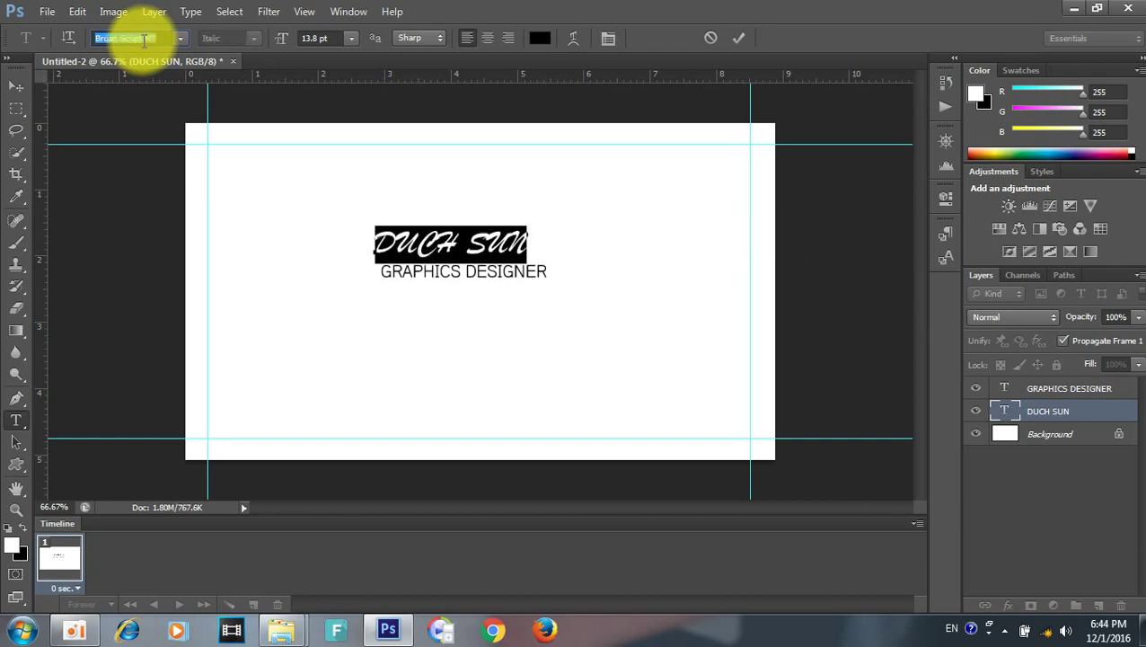
key(Down)
key(Down)
key(Down)
key(Down)
key(Down)
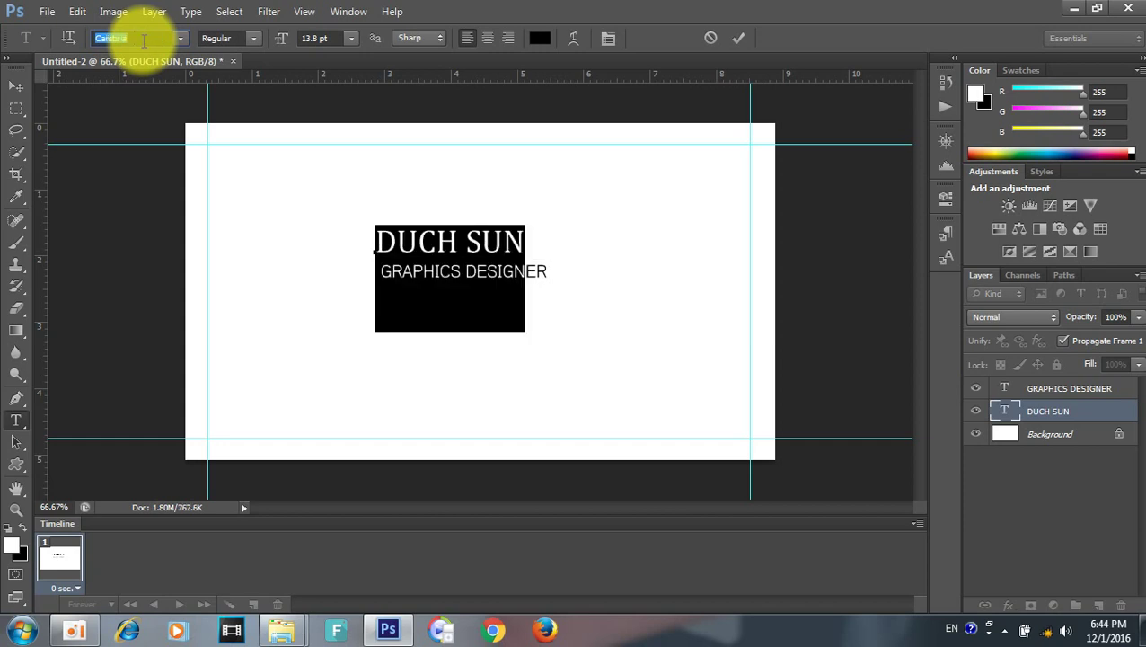
key(Down)
key(Down)
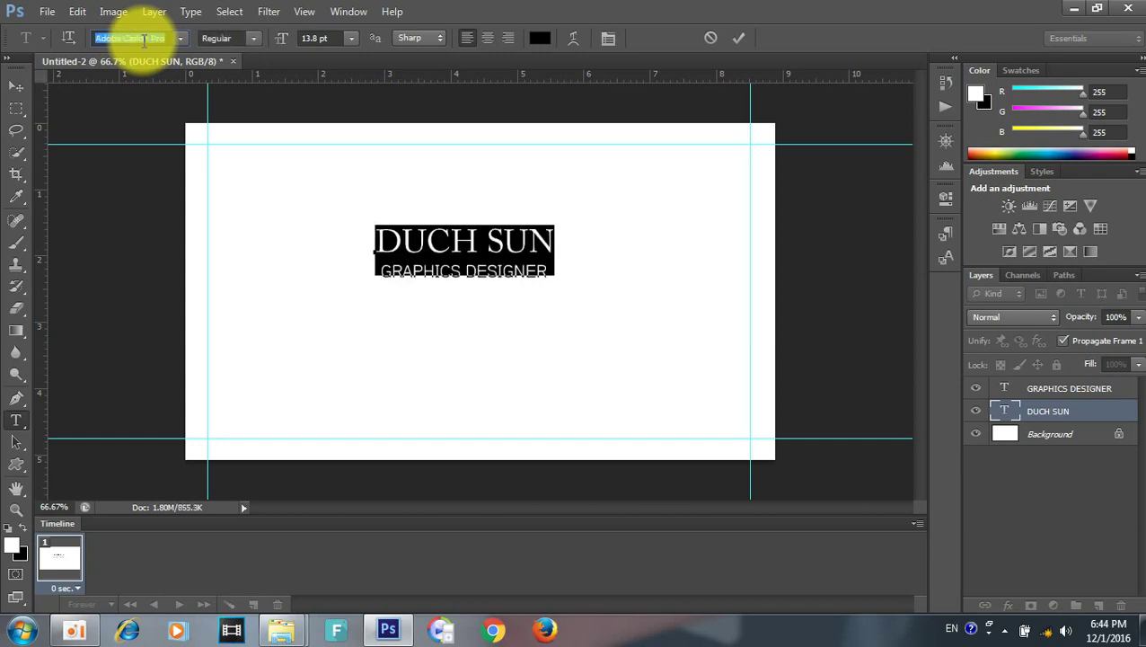
key(Down)
key(Down)
key(Down)
key(Down)
key(Down)
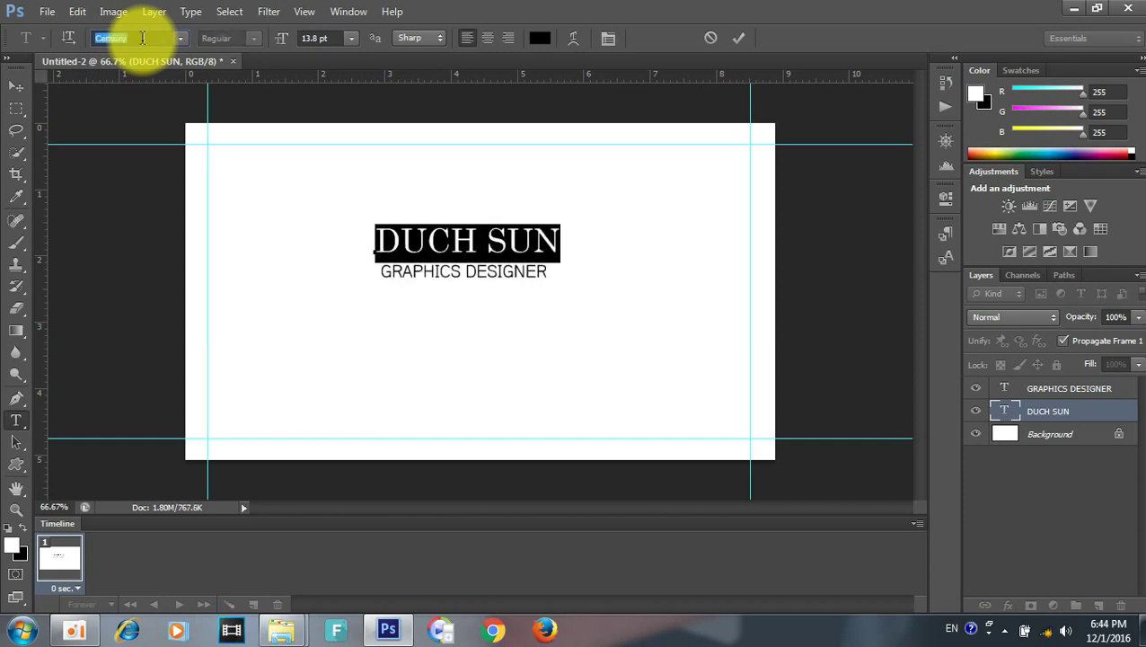
key(Down)
key(Down)
key(Up)
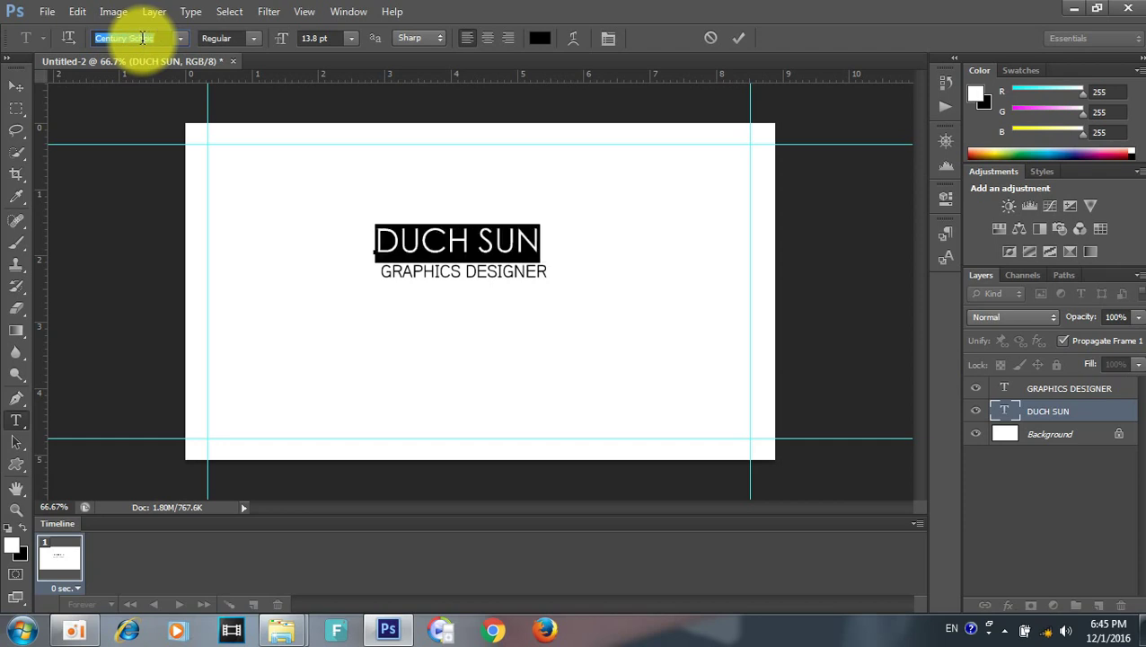
key(ctrl+Return)
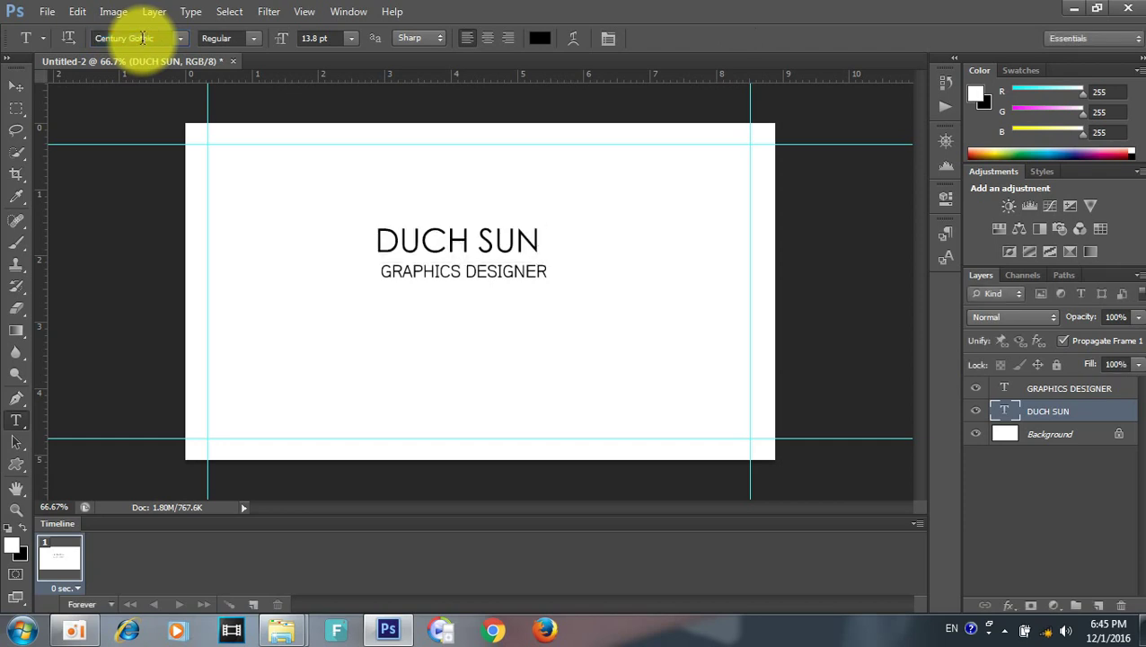
Step: Set DUCH SUN to Century Gothic Bold and commit the edit
click(439, 240)
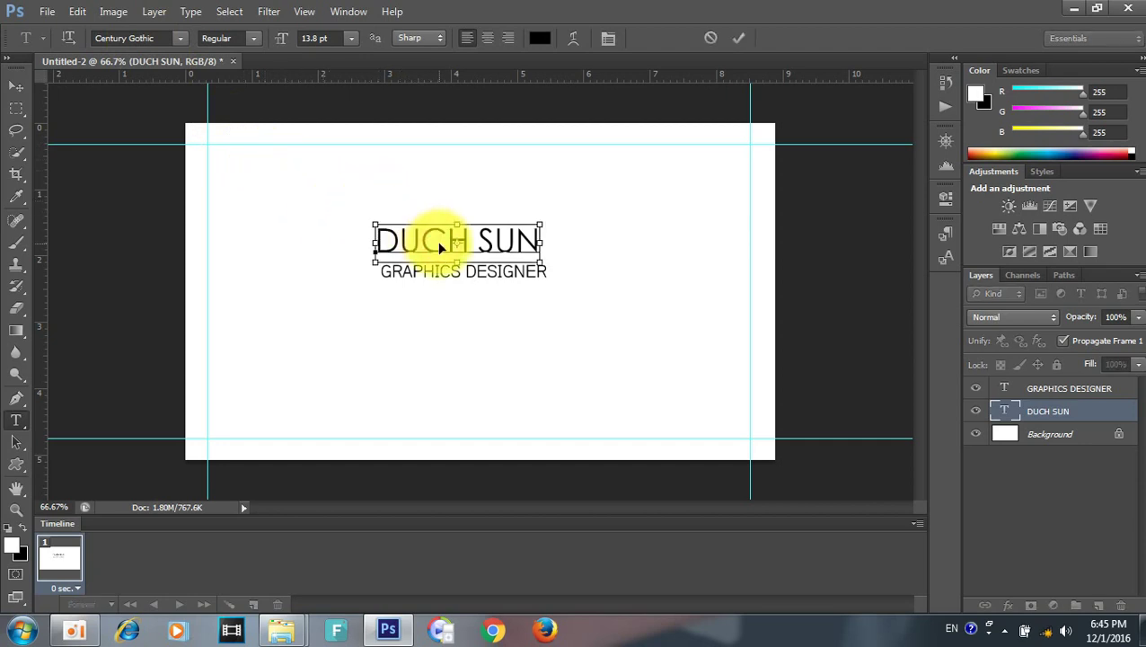
key(ctrl+a)
click(250, 41)
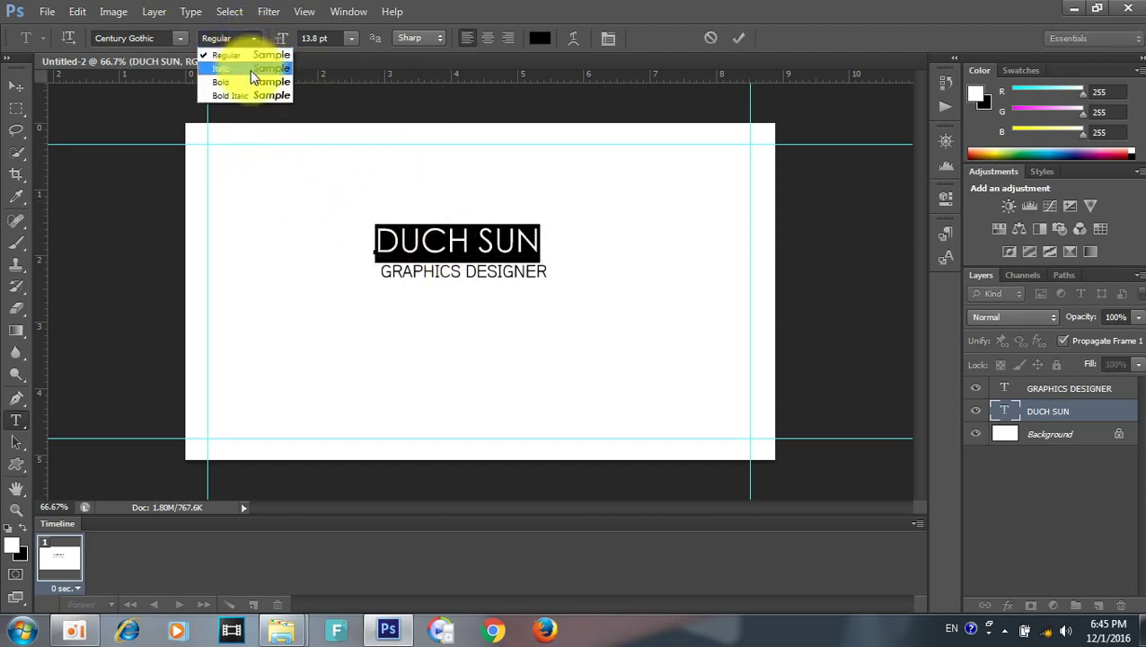
click(251, 78)
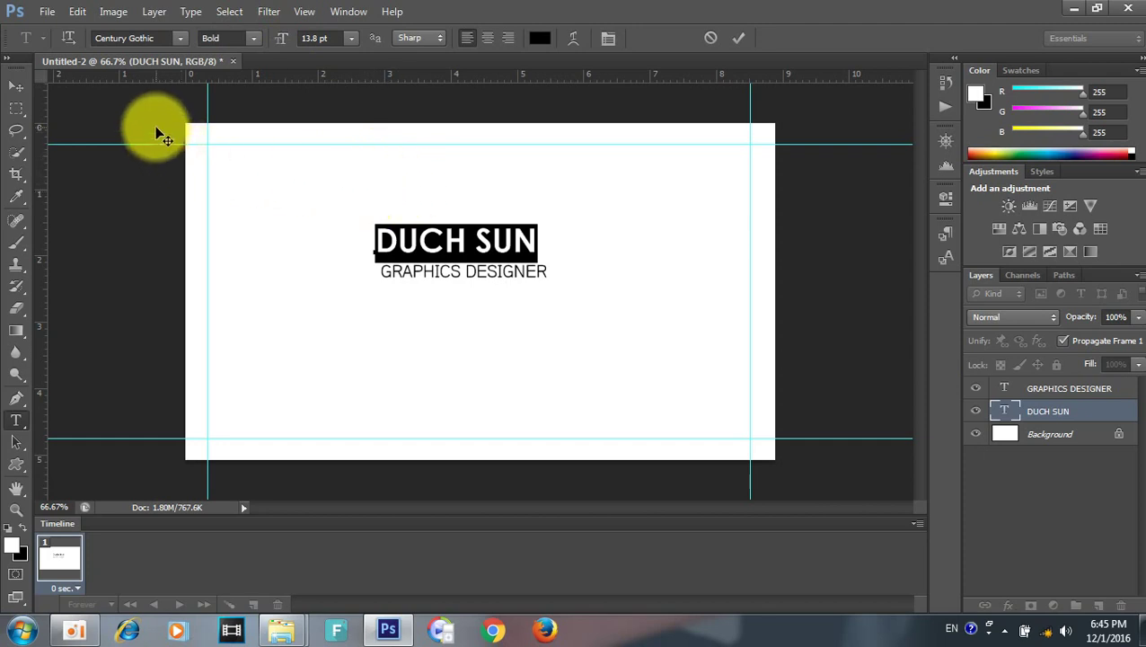
click(16, 85)
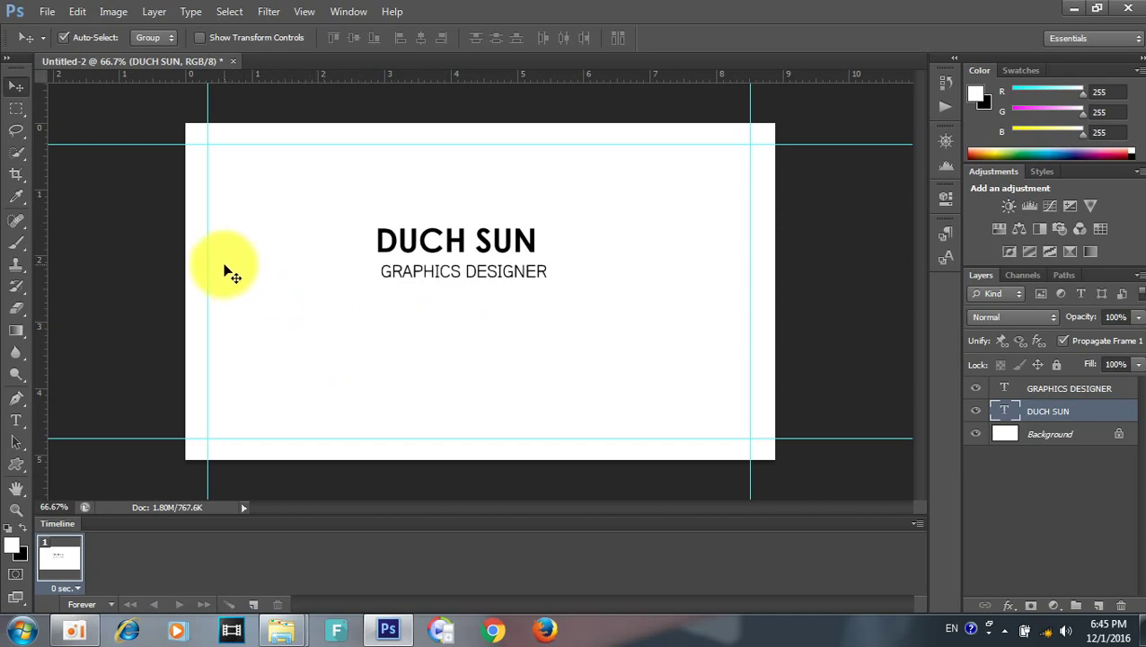
click(120, 13)
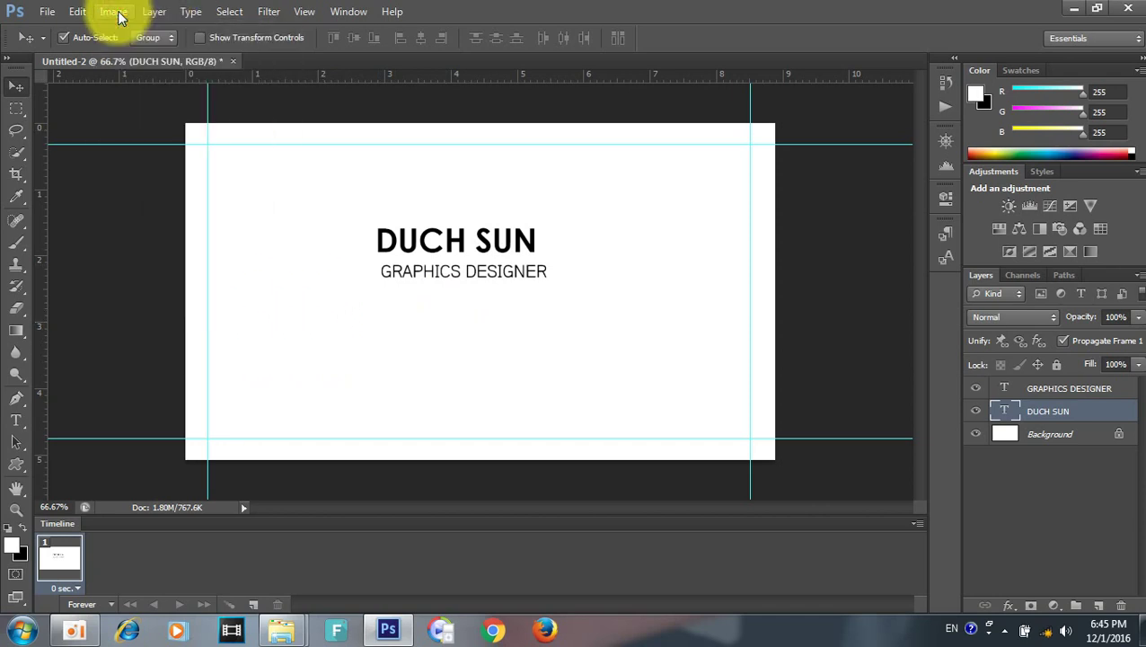
click(45, 12)
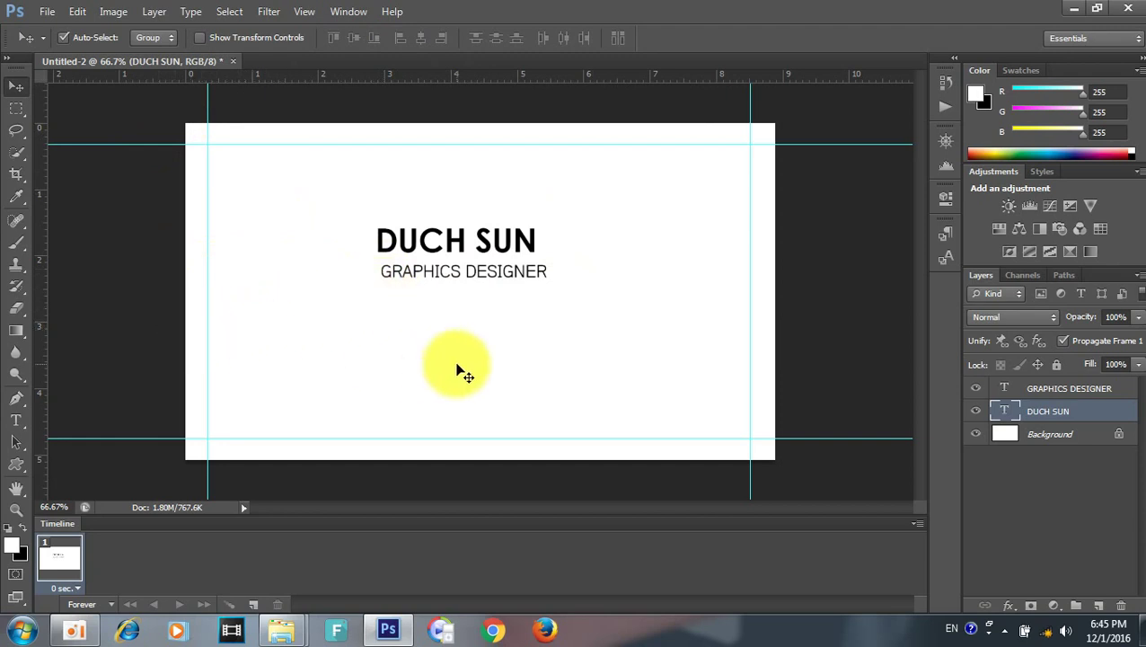
click(113, 12)
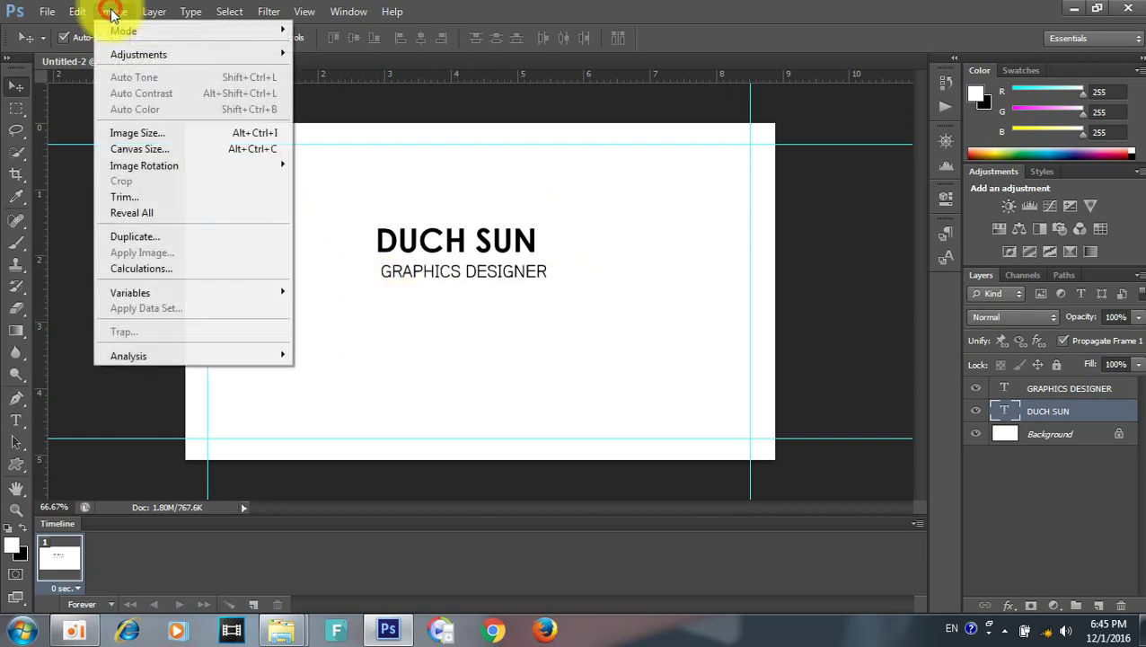
click(19, 332)
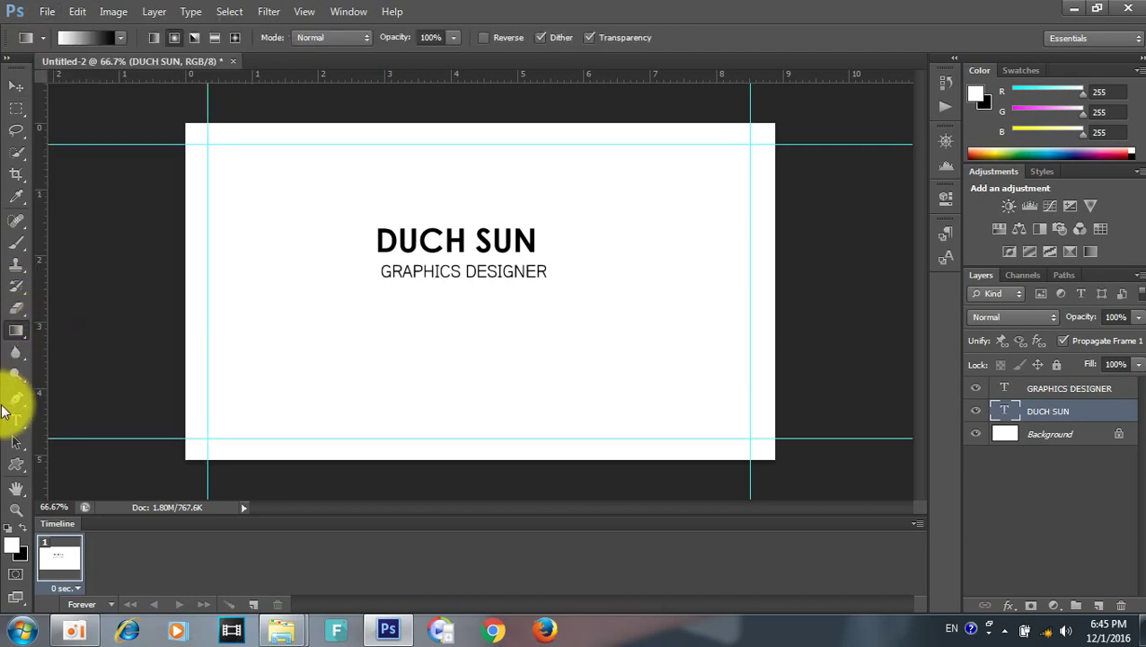
Step: Draw an envelope custom shape near the card's lower-left corner
click(16, 462)
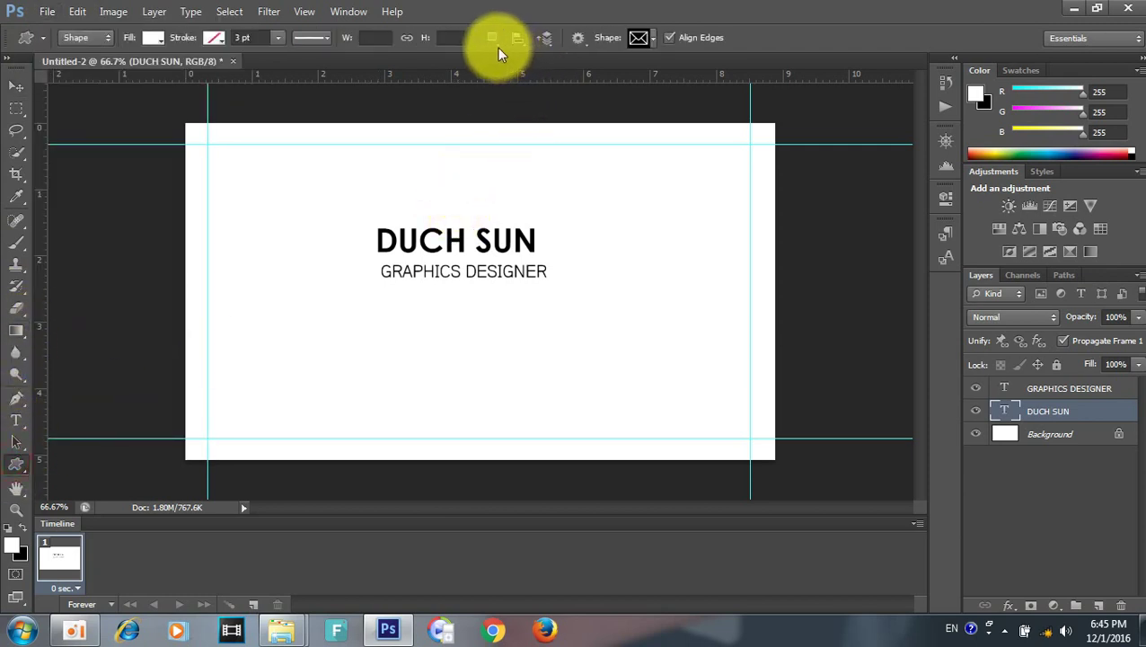
click(645, 37)
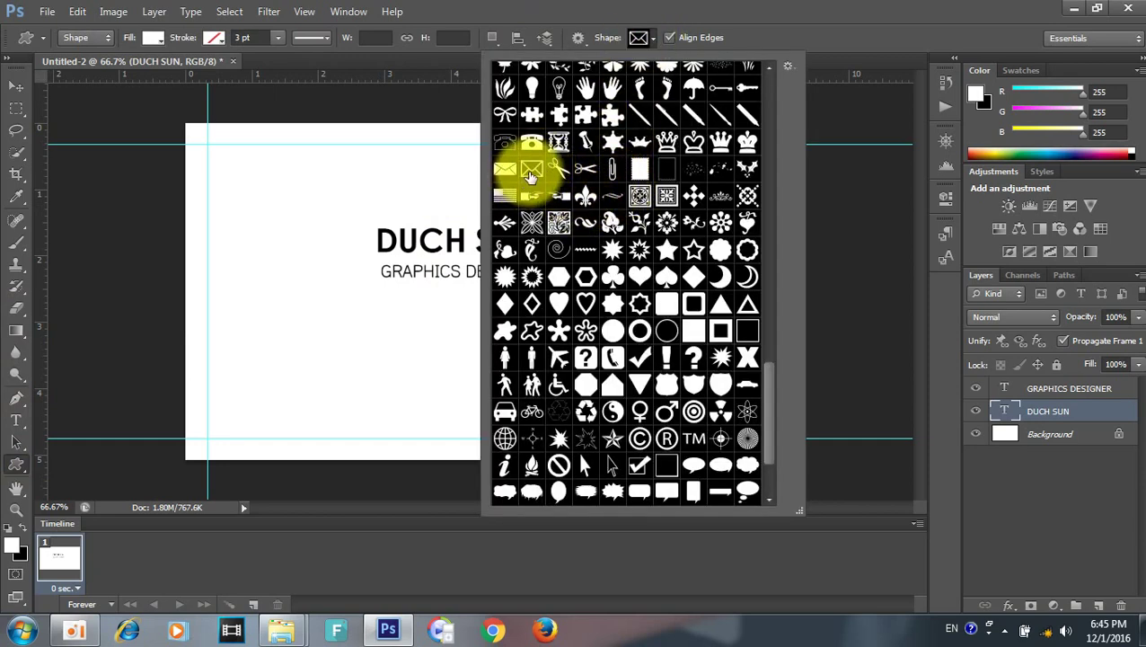
click(531, 173)
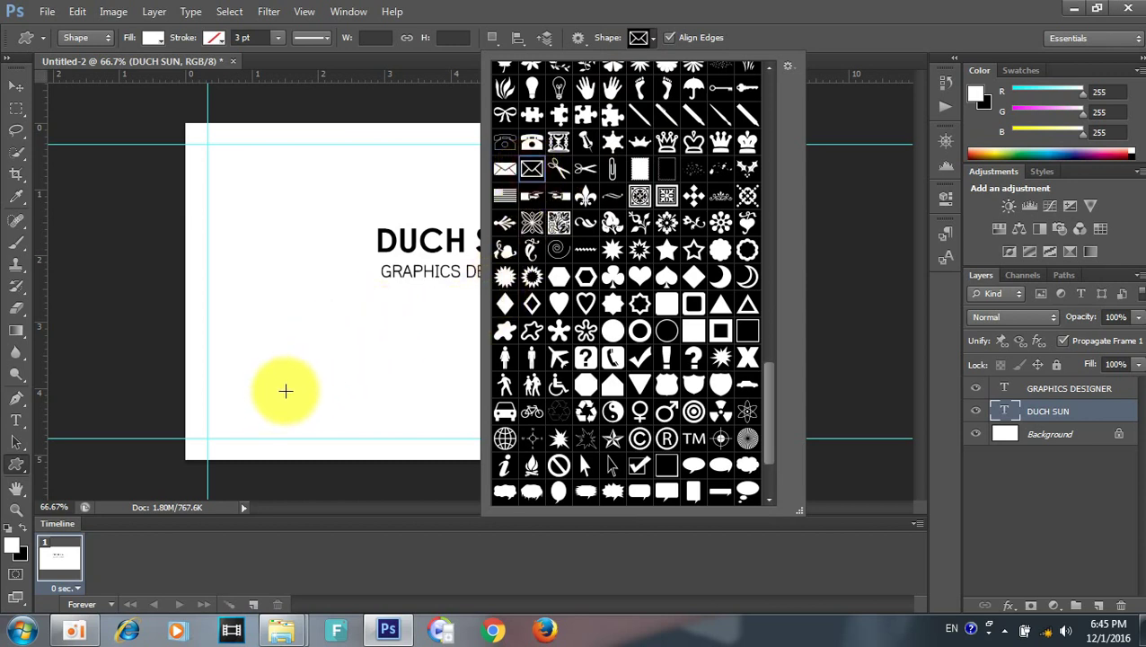
mouse_move(254, 376)
mouse_down()
mouse_move(267, 396)
mouse_move(294, 400)
mouse_up()
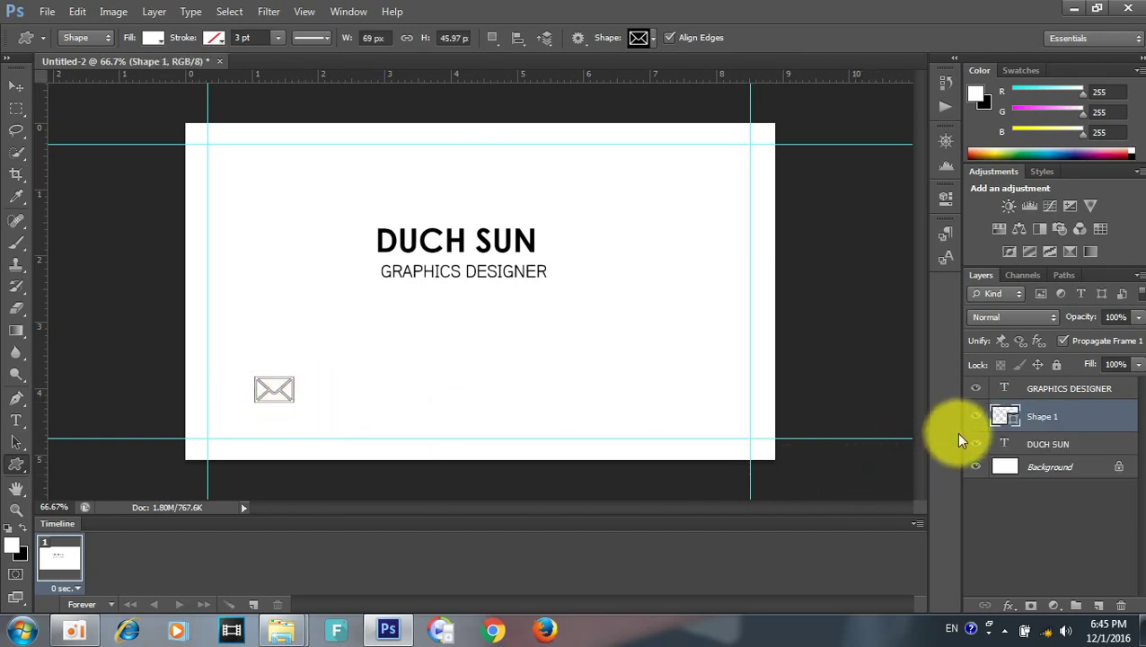
Step: Rasterize the envelope's Shape 1 layer and clear the selection
ctrl+click(1010, 417)
right_click(1008, 415)
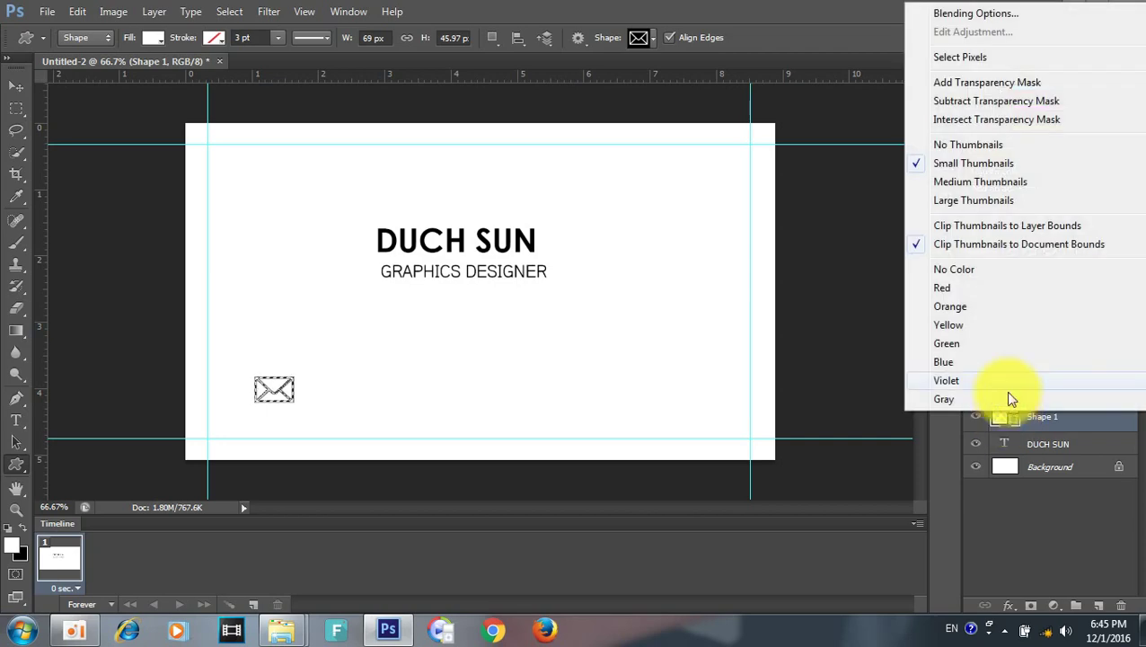
click(1037, 416)
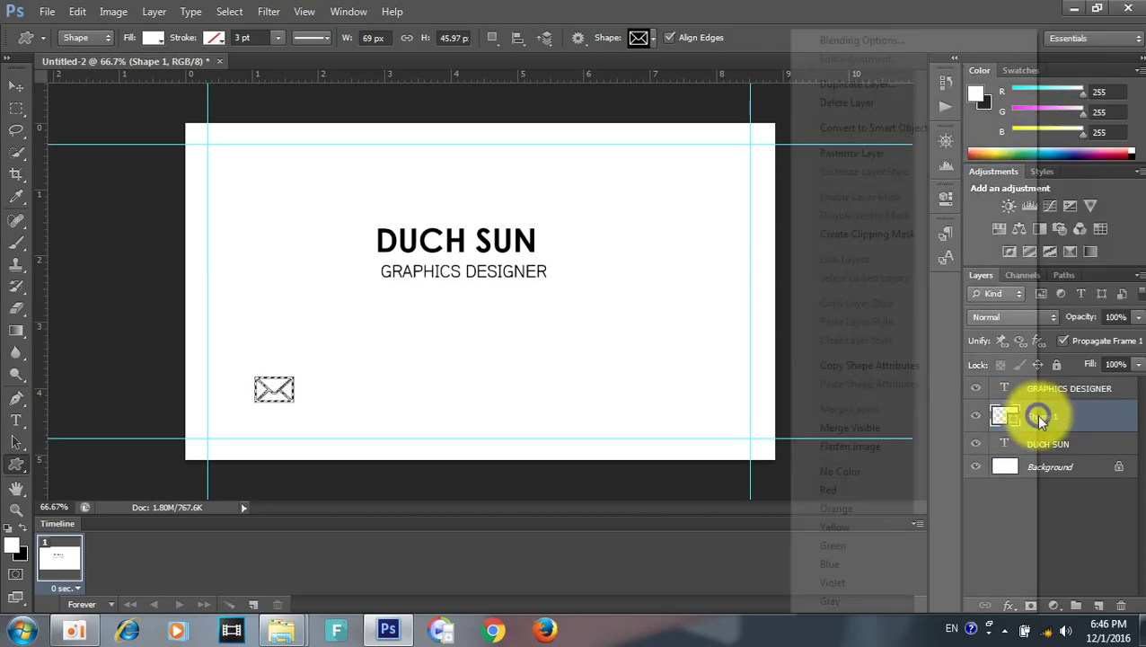
right_click(1036, 416)
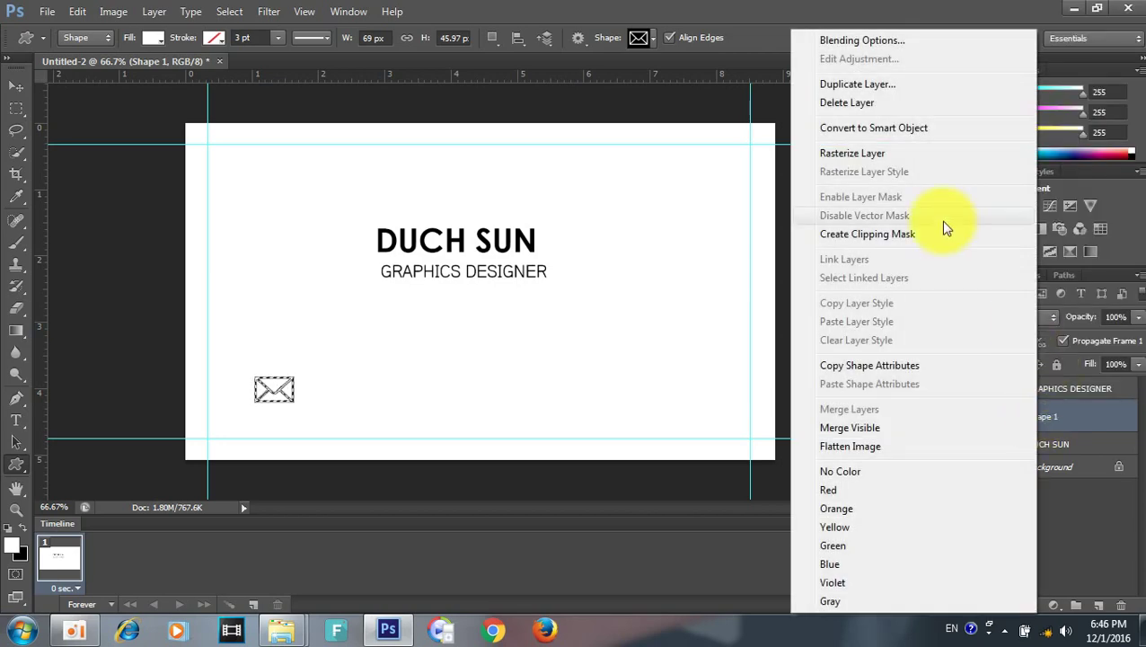
click(855, 151)
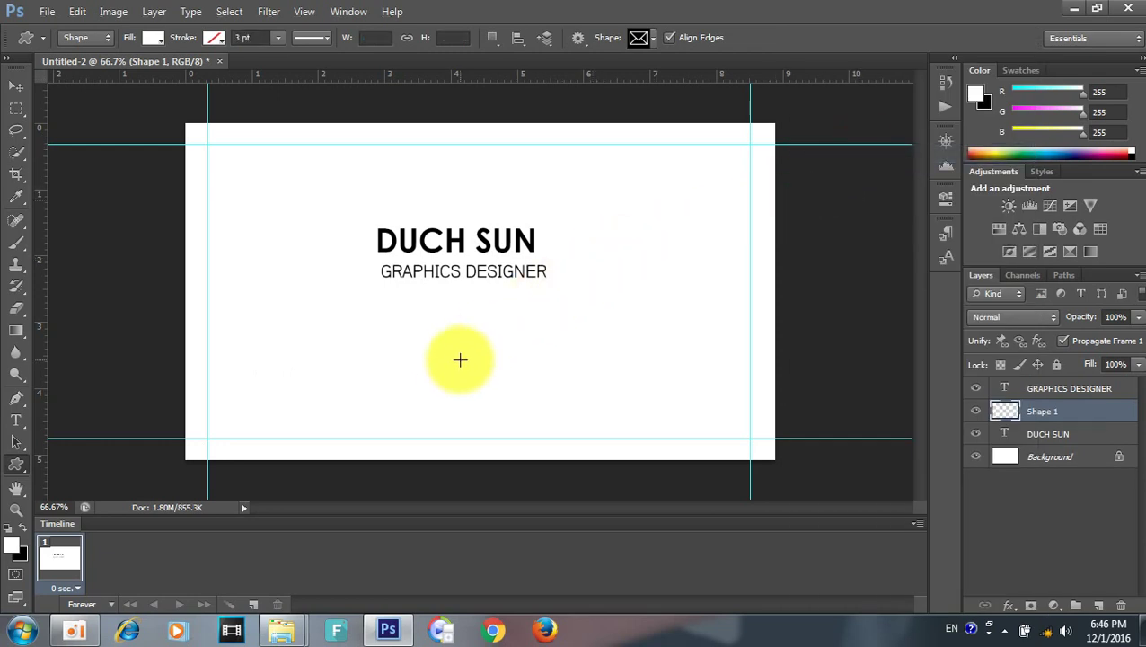
key(Delete)
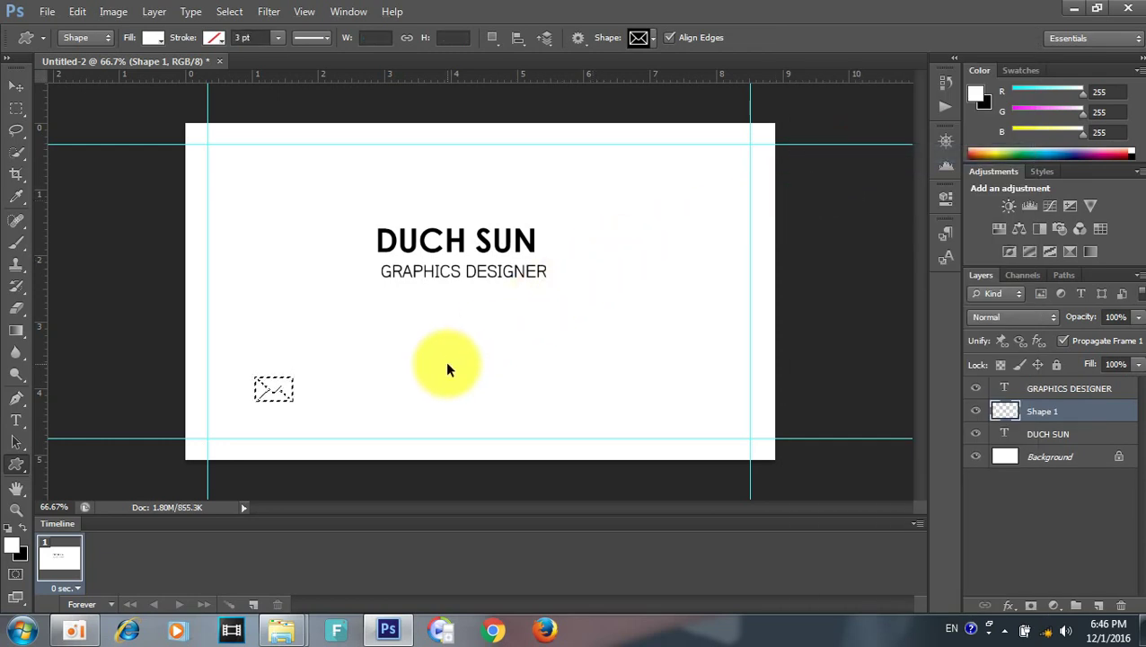
key(ctrl+z)
key(ctrl+d)
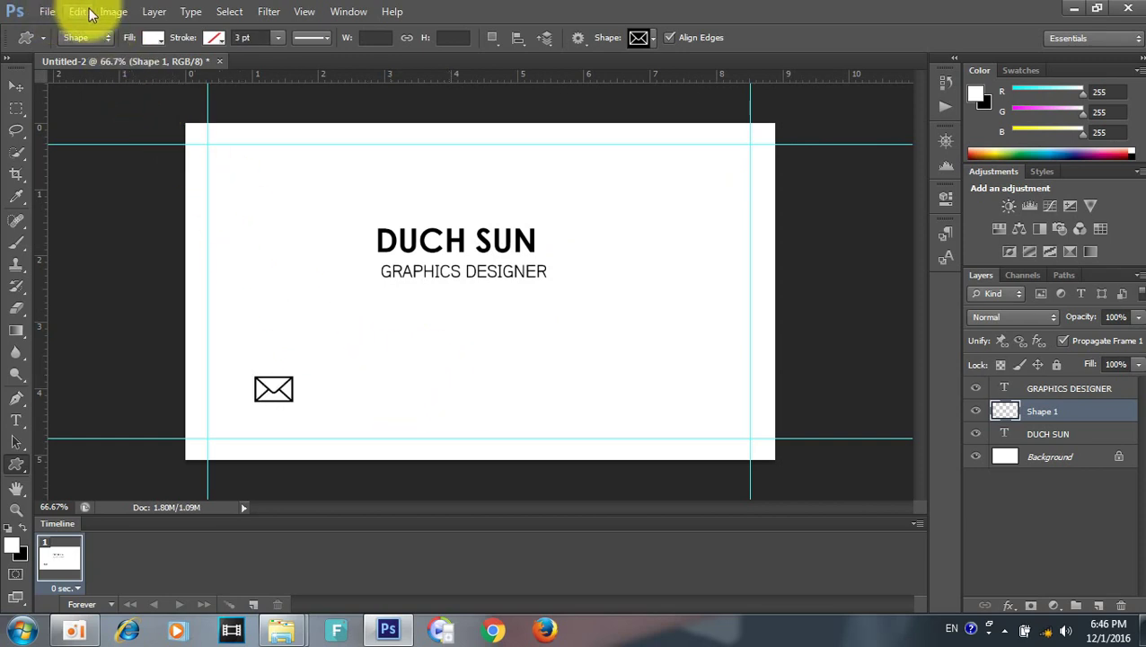
Step: Choose the Phone custom shape from the Shape picker
click(49, 12)
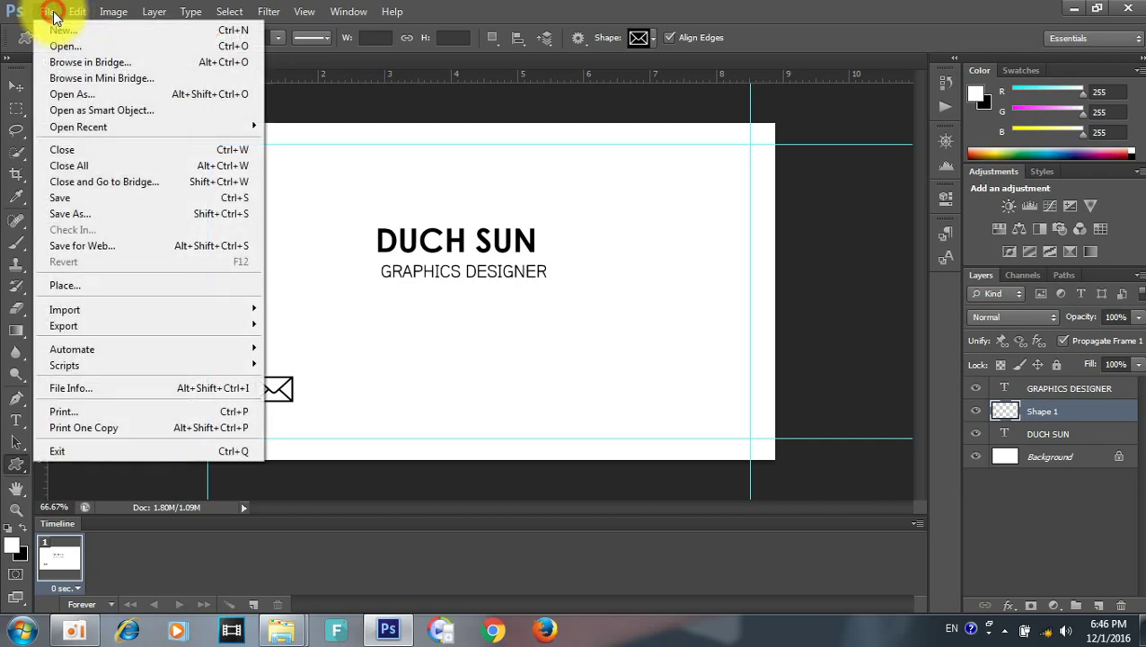
click(123, 20)
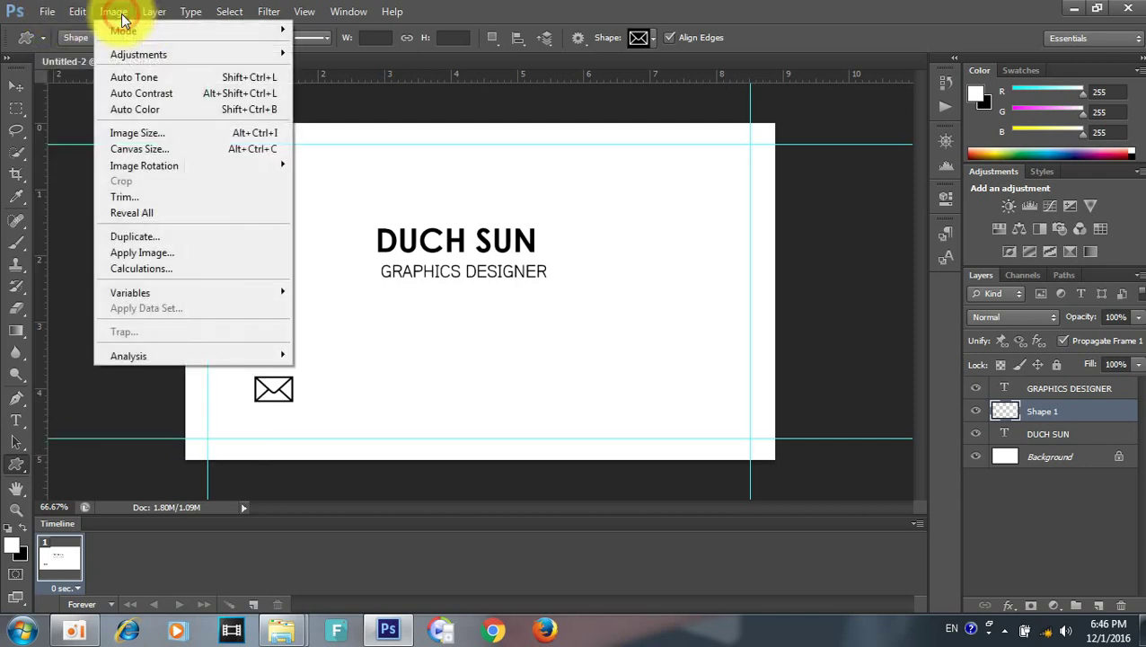
click(15, 463)
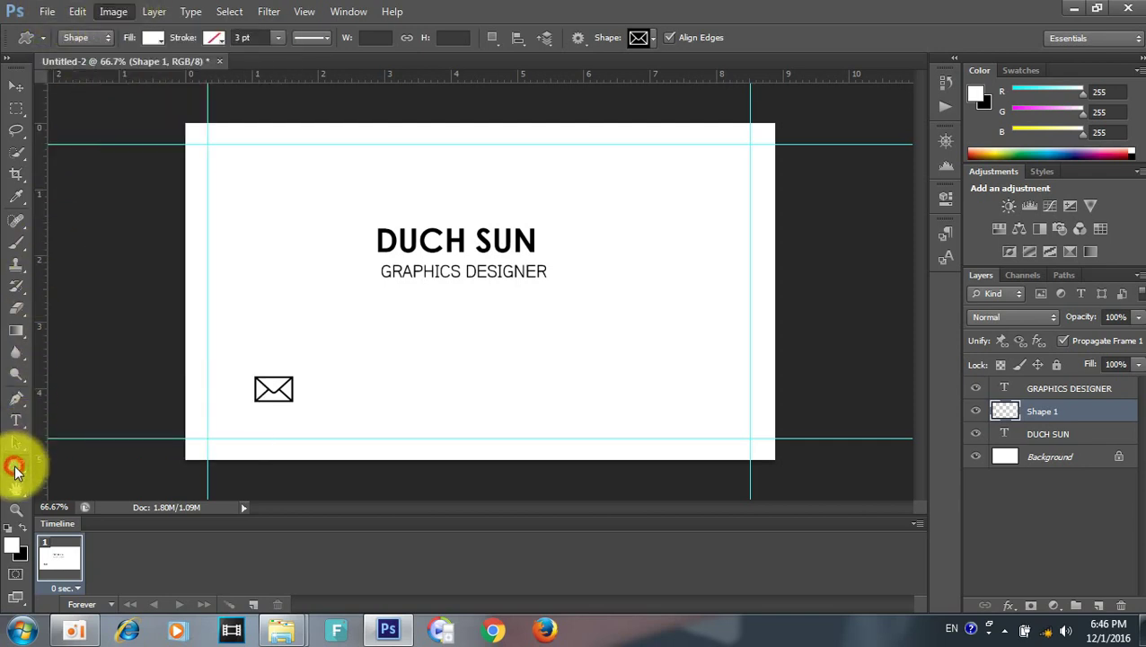
click(653, 41)
scroll(627, 334, down, 2)
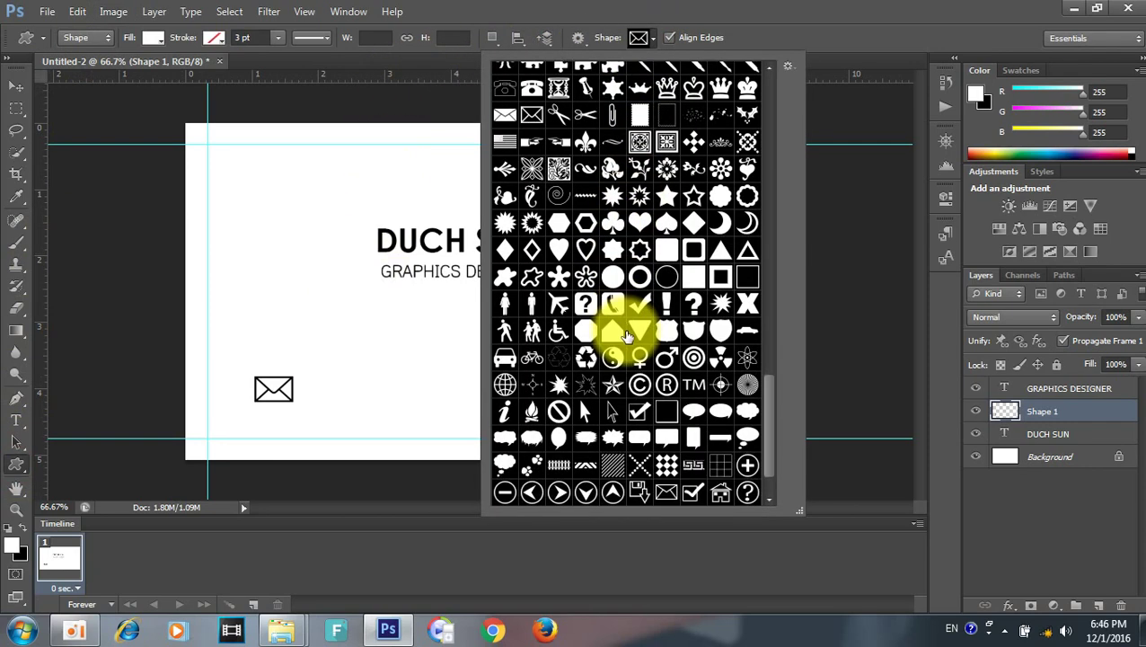
scroll(629, 334, down, 2)
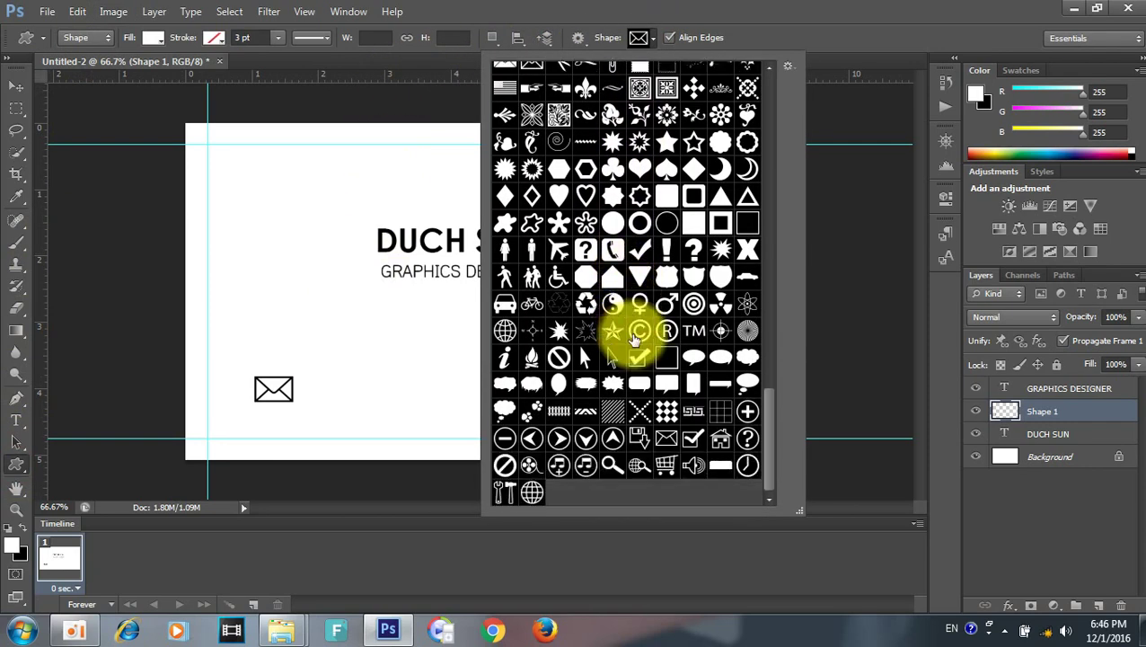
scroll(634, 337, up, 1)
scroll(634, 339, up, 2)
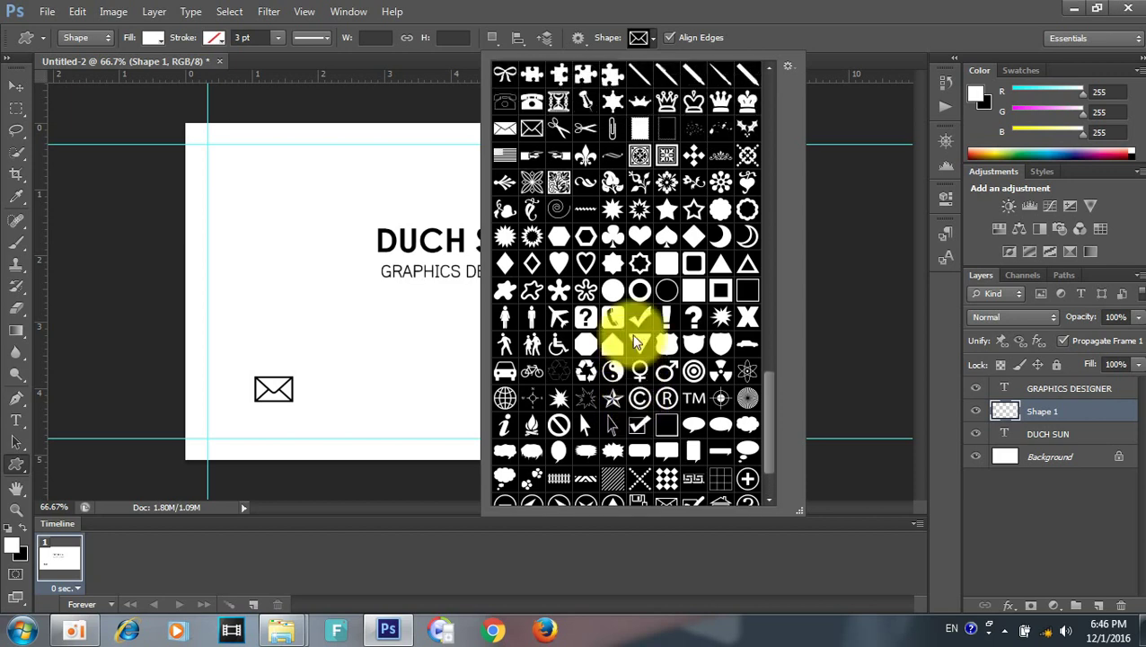
scroll(634, 339, up, 1)
scroll(634, 340, up, 1)
scroll(634, 340, up, 1)
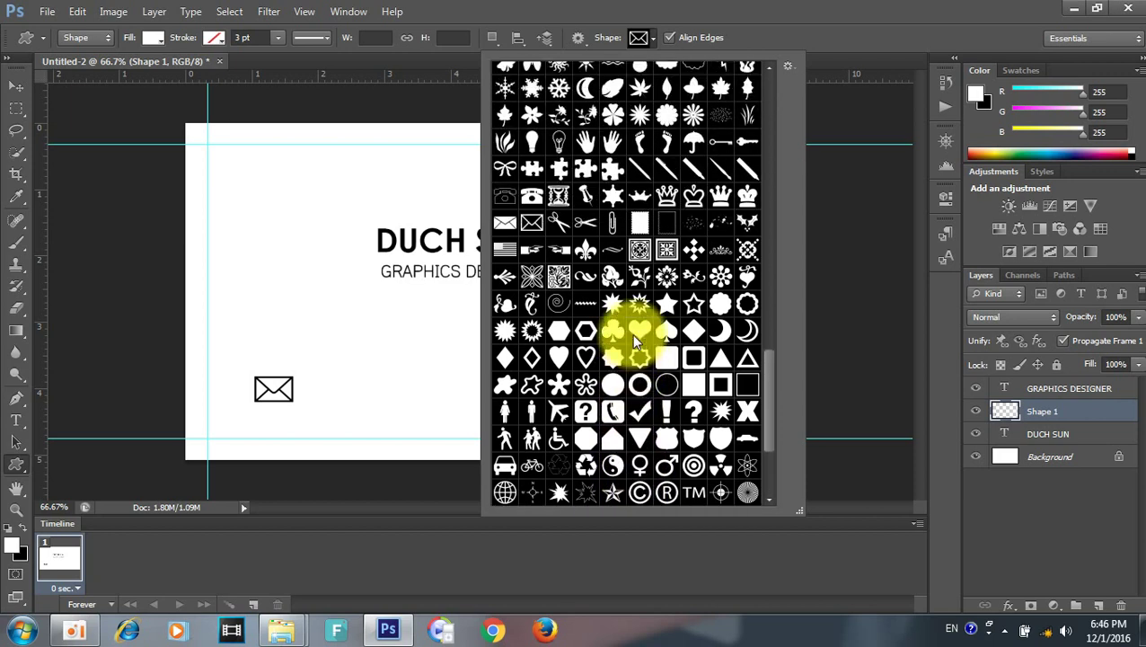
scroll(634, 332, up, 1)
scroll(638, 328, down, 1)
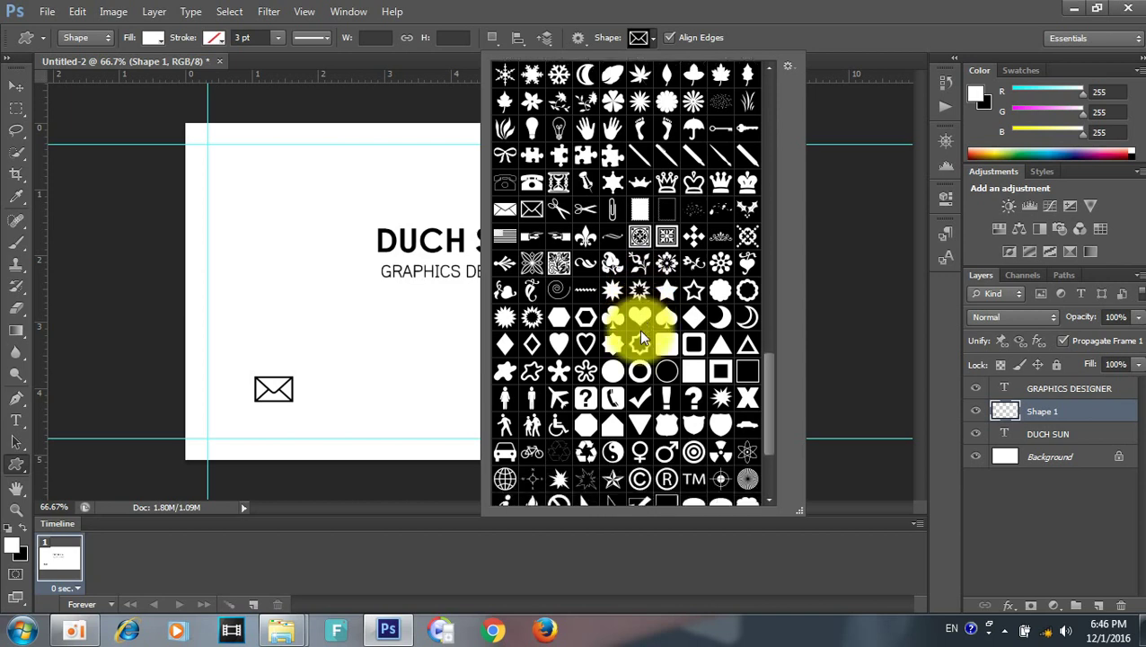
scroll(638, 329, down, 2)
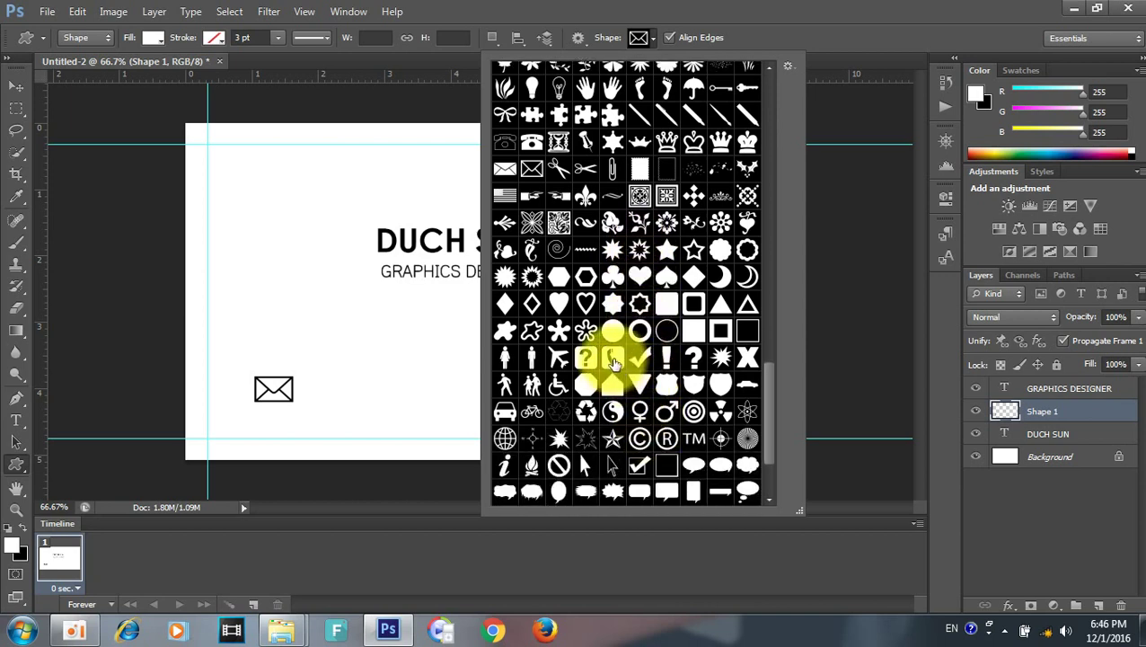
click(613, 362)
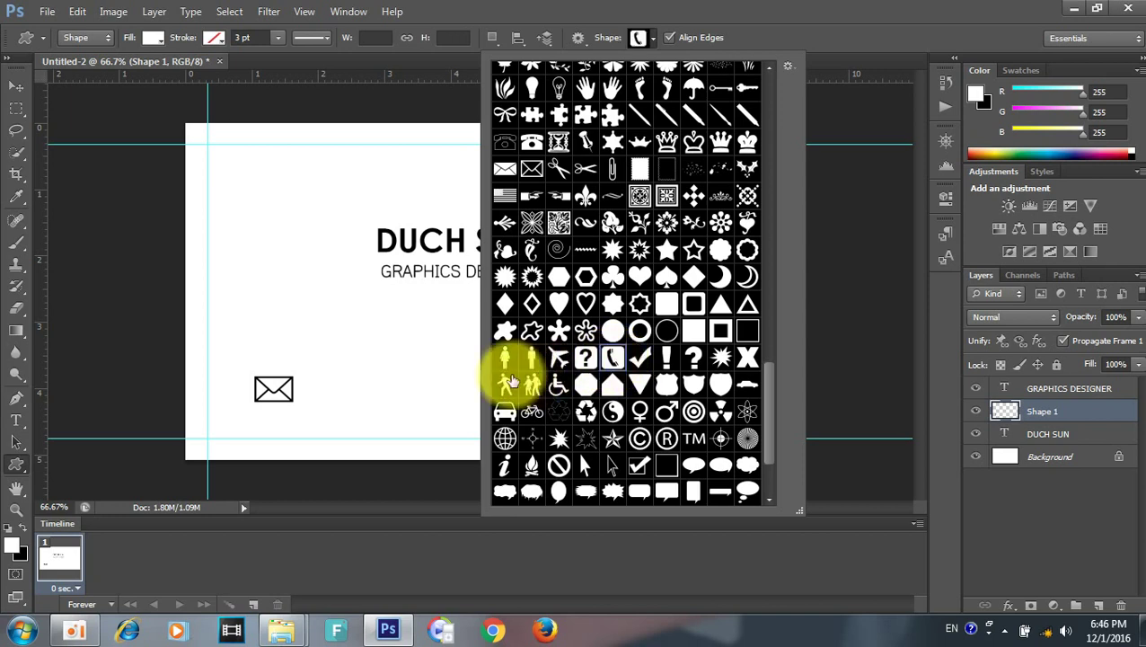
Step: Draw the phone beside the envelope, rasterize its Shape 2 layer and fill it black
drag(348, 370, 381, 399)
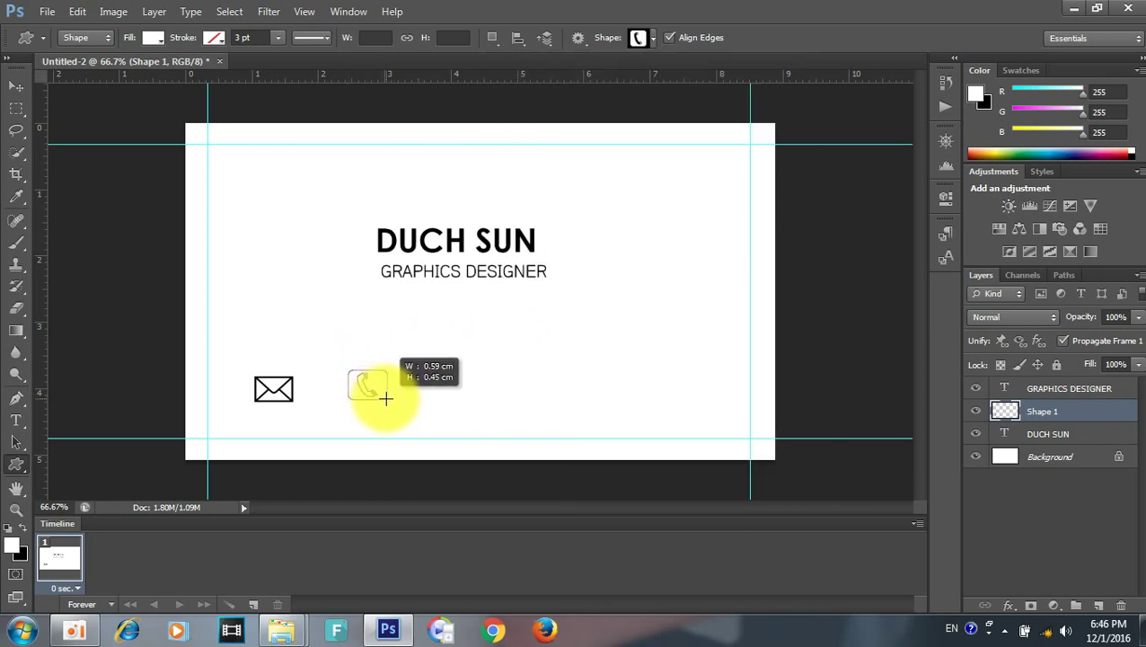
drag(381, 399, 389, 399)
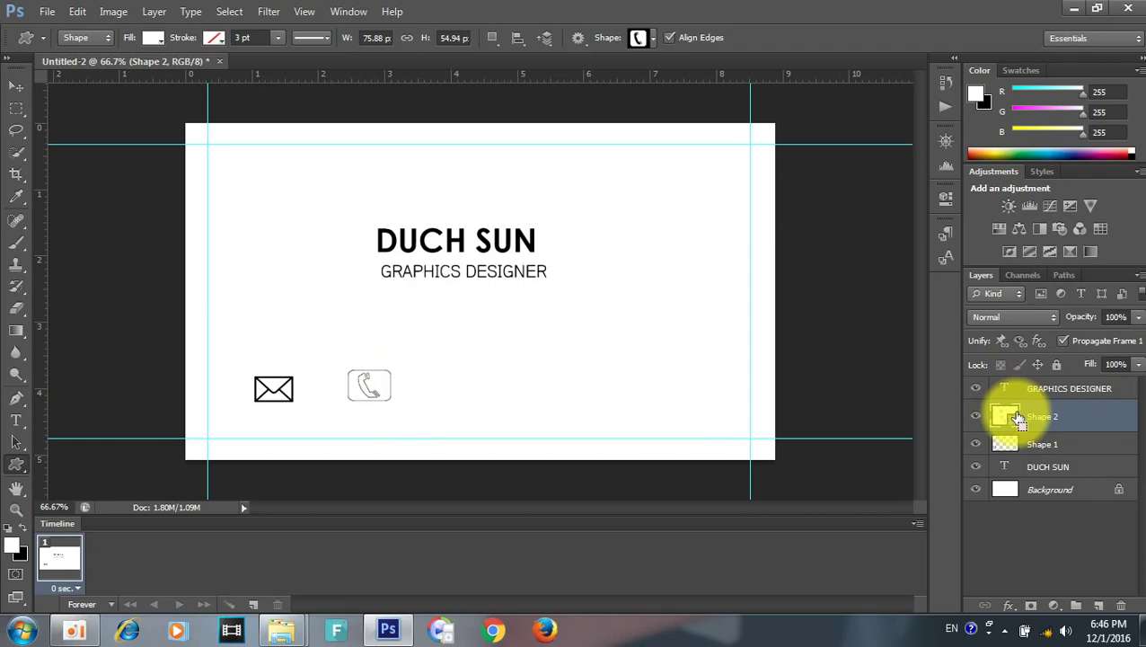
right_click(1014, 415)
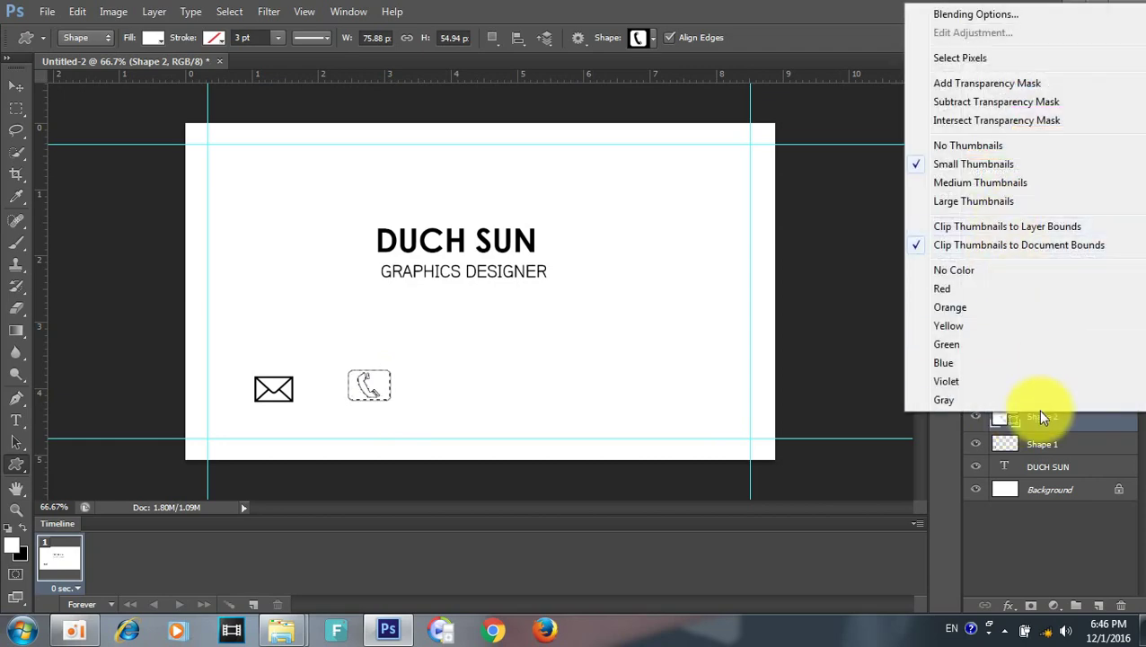
right_click(1040, 413)
click(888, 154)
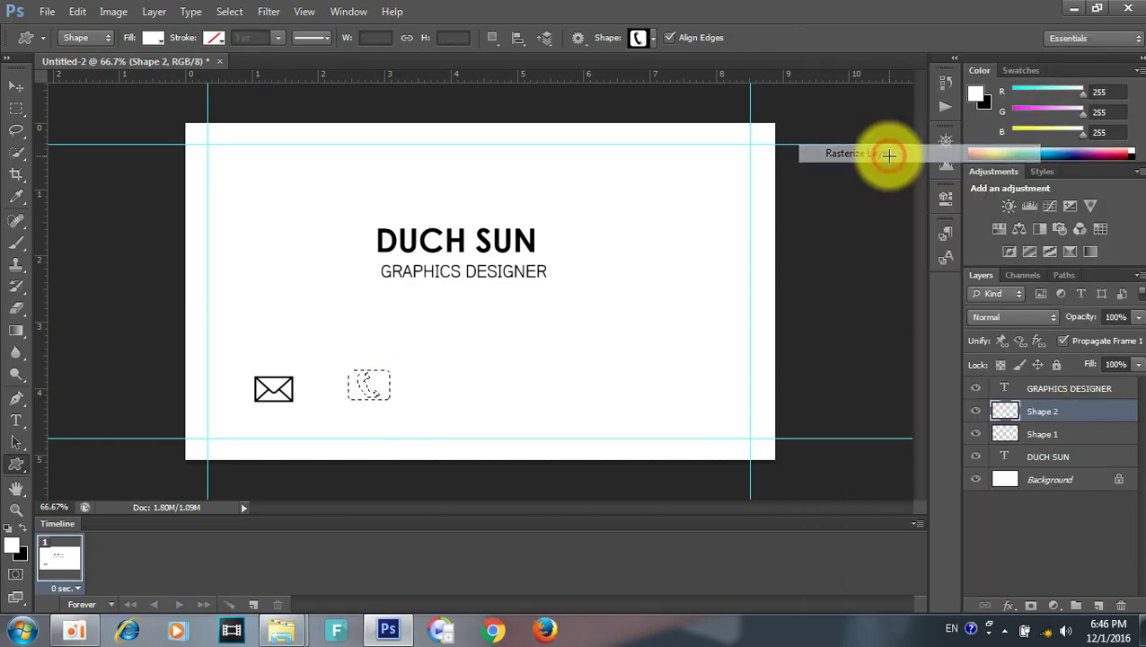
key(ctrl+BackSpace)
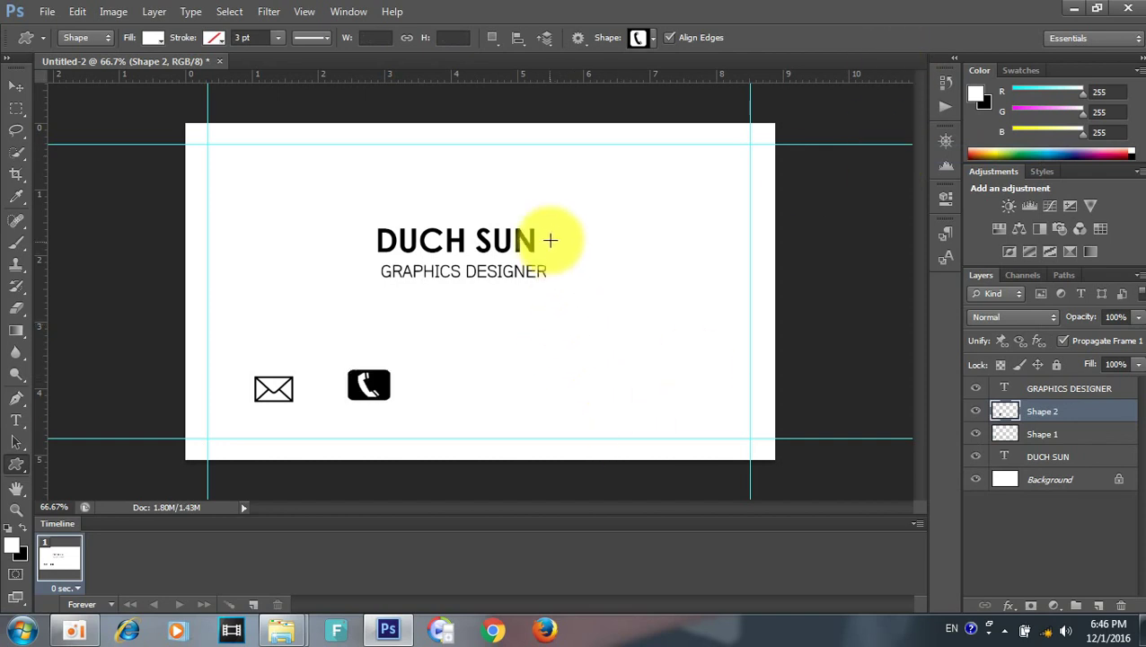
Step: Choose the globe custom shape from the Shape picker
click(651, 42)
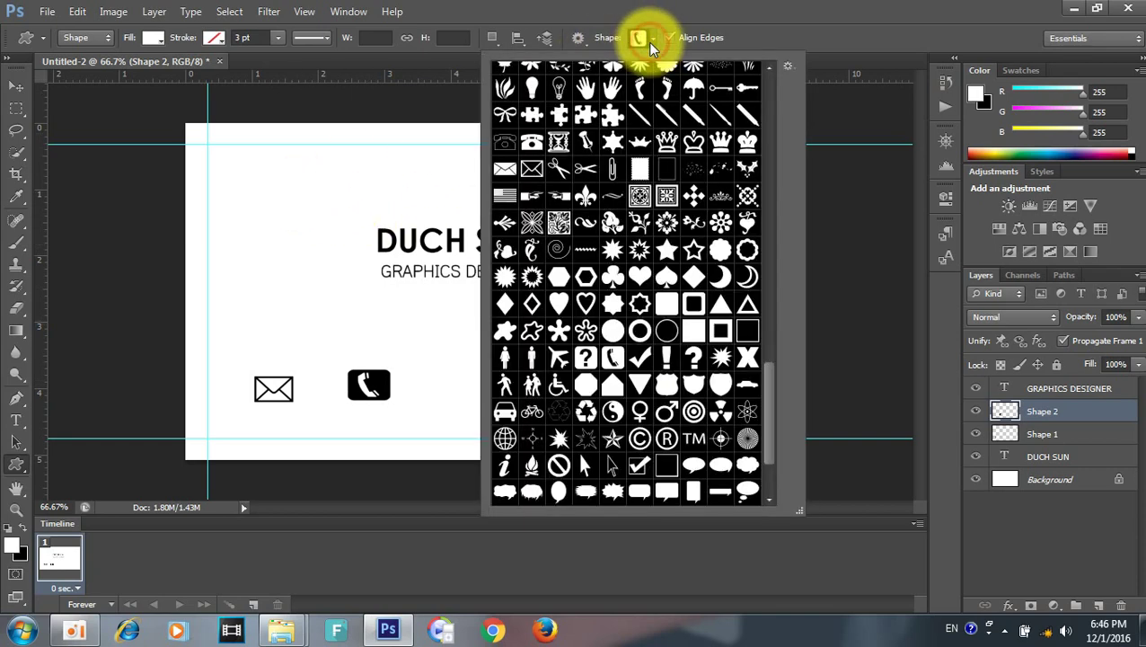
scroll(647, 268, down, 2)
scroll(643, 287, down, 2)
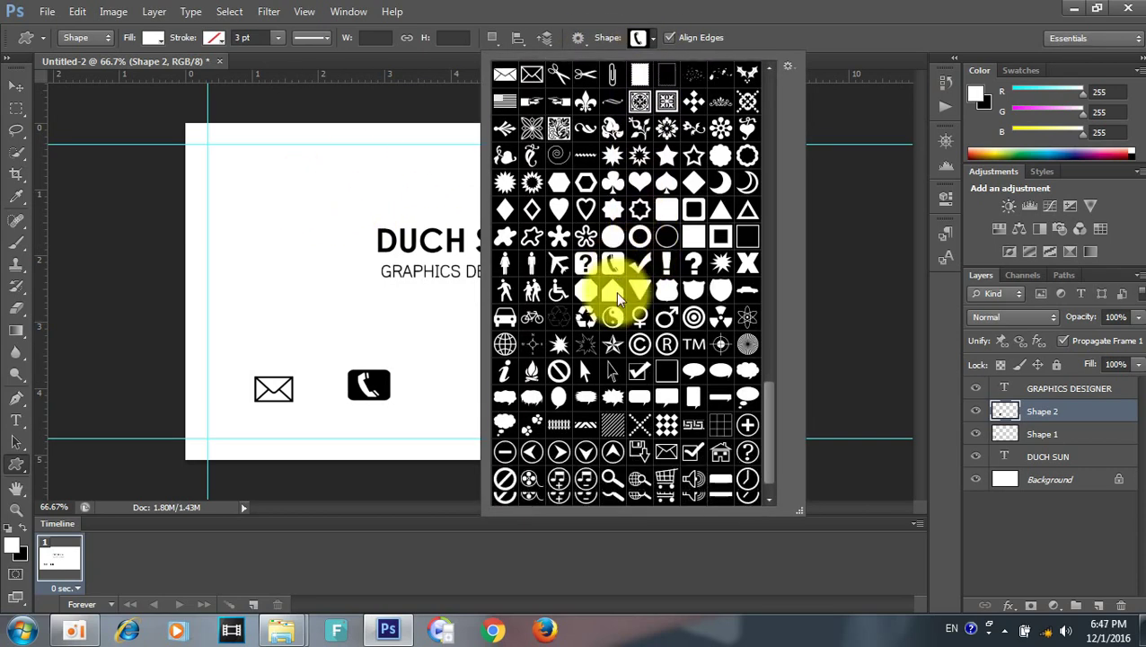
scroll(615, 291, down, 2)
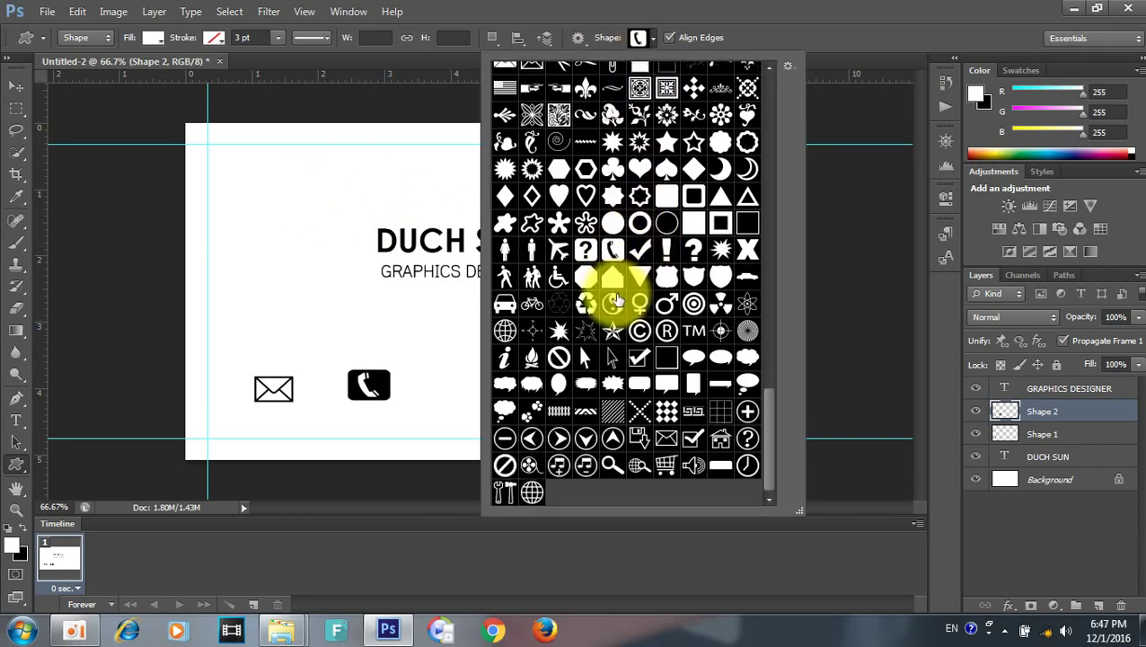
click(531, 492)
Step: Draw the globe right of the phone icon and rasterize its Shape 3 layer
drag(429, 377, 462, 406)
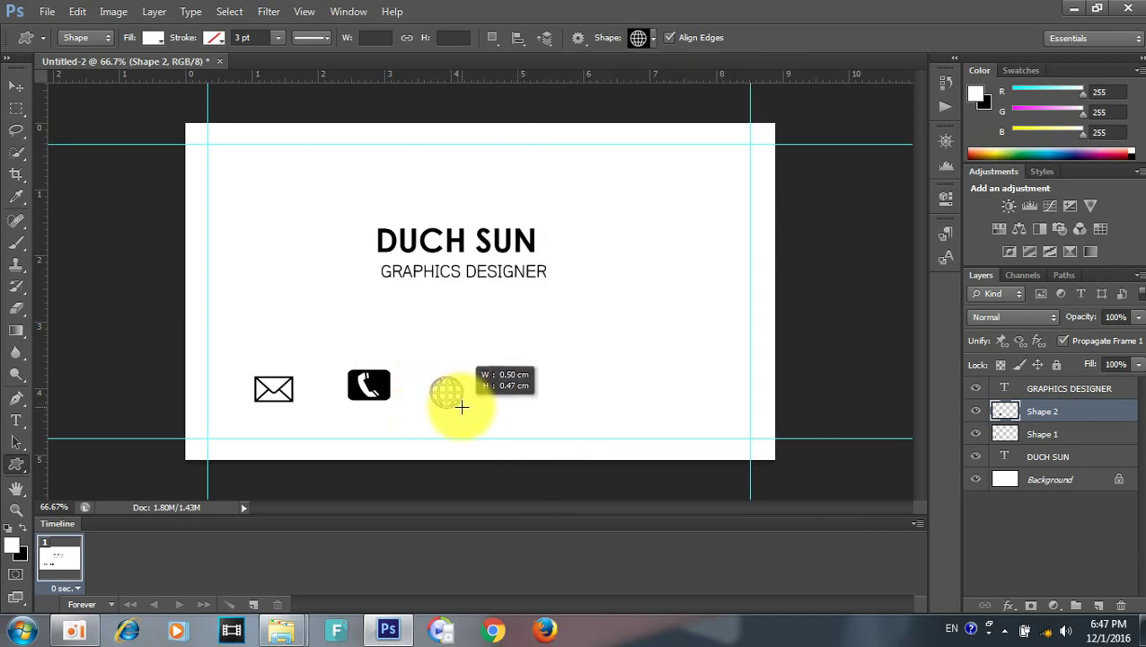
drag(462, 406, 462, 408)
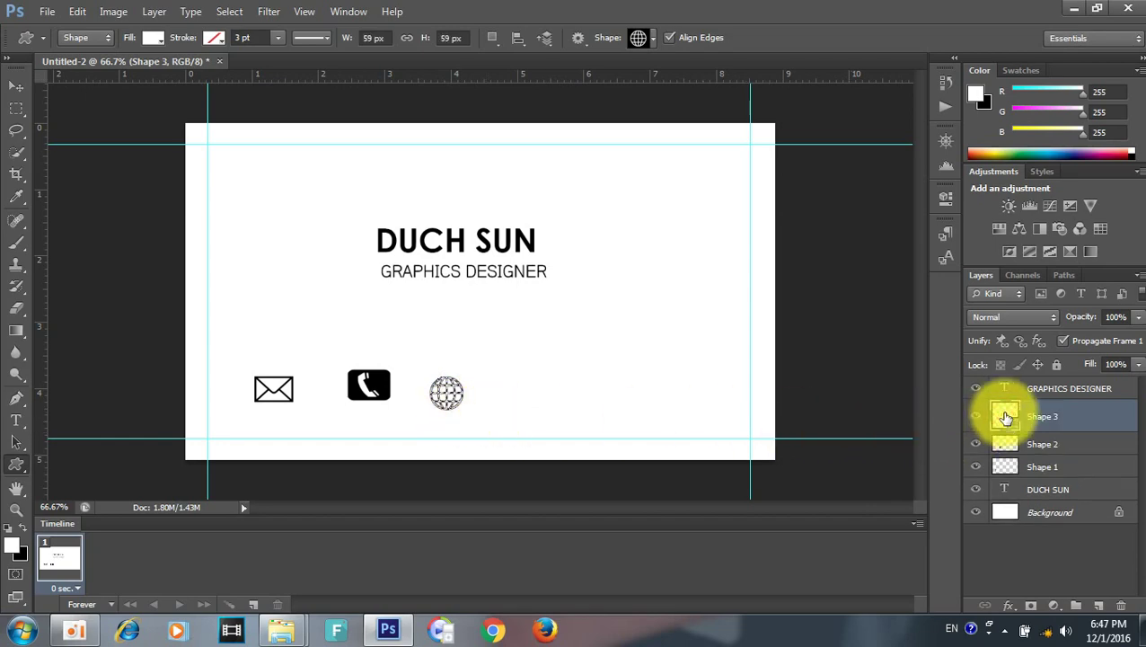
right_click(1006, 417)
right_click(1020, 414)
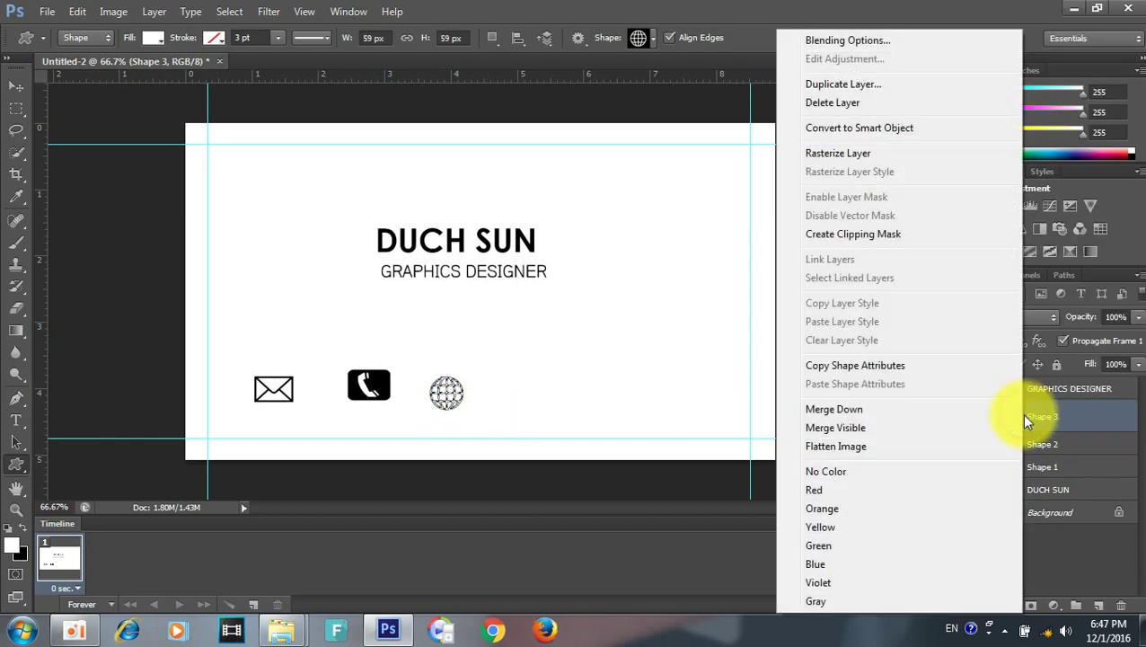
click(844, 154)
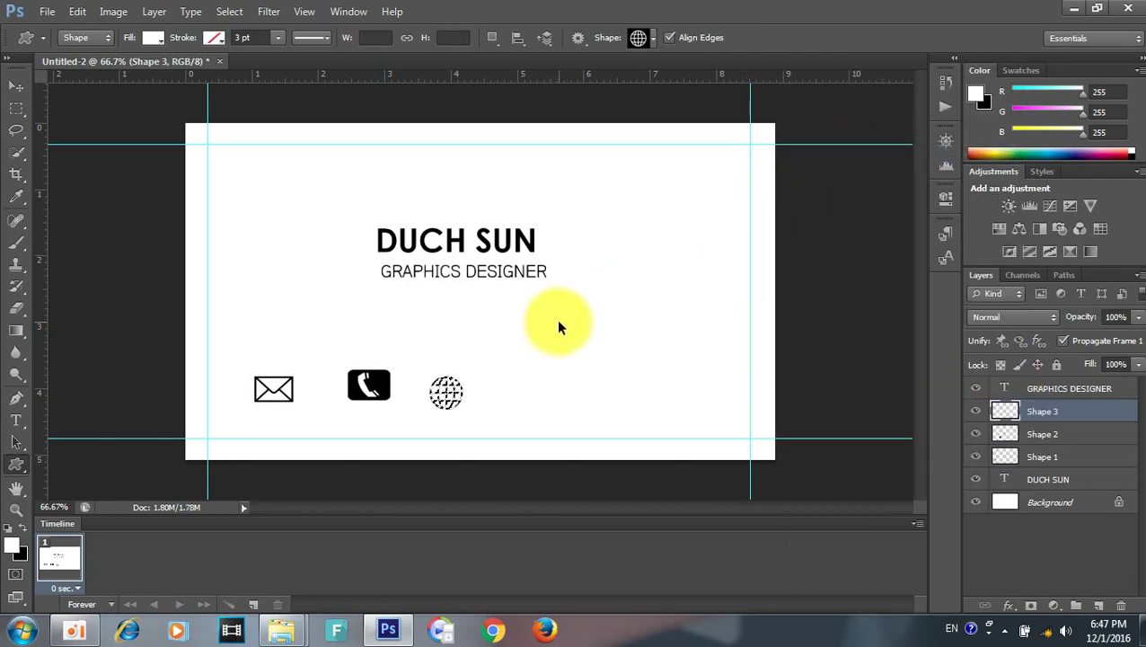
Step: Resize the phone icon with Free Transform and nudge it slightly down
drag(460, 401, 487, 402)
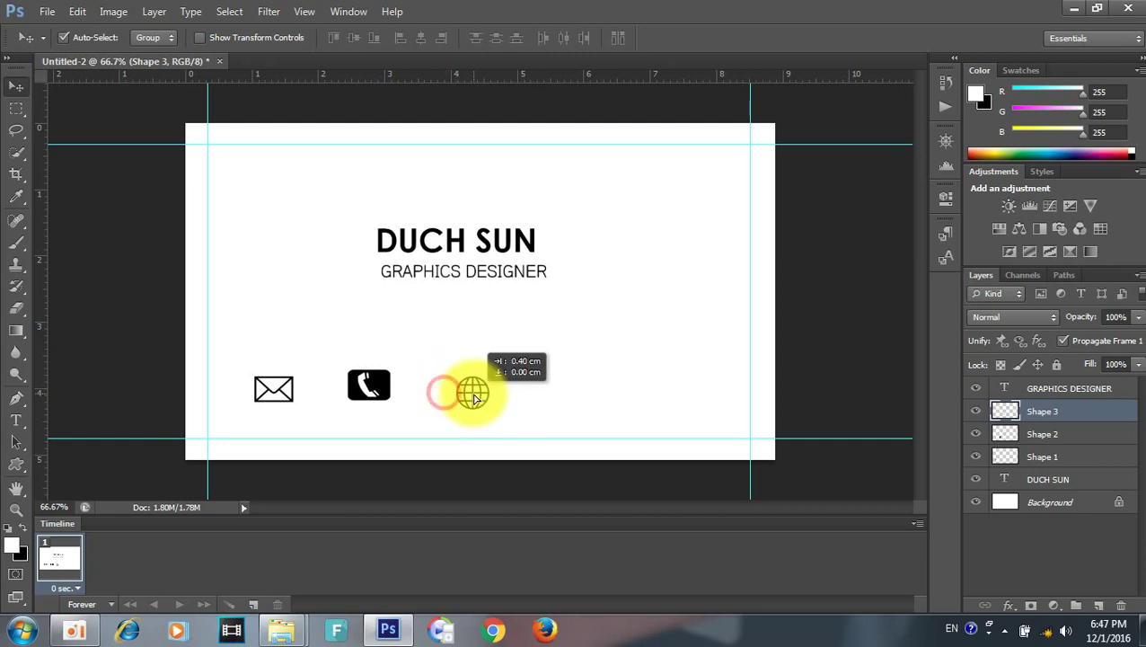
click(366, 385)
key(ctrl+t)
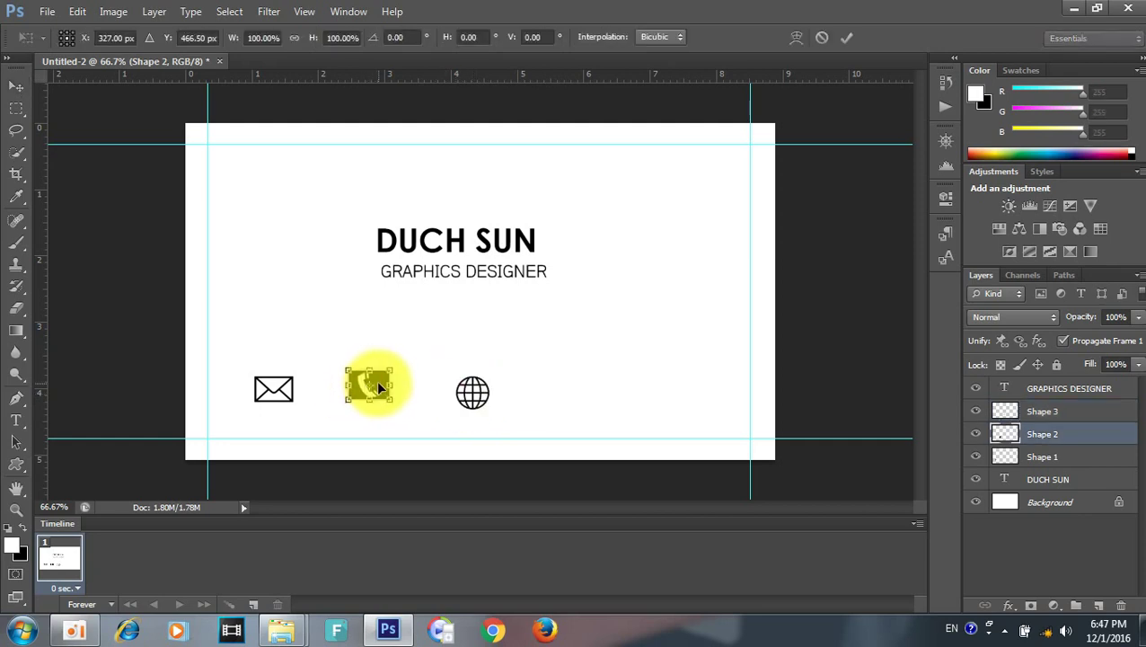
drag(387, 385, 381, 383)
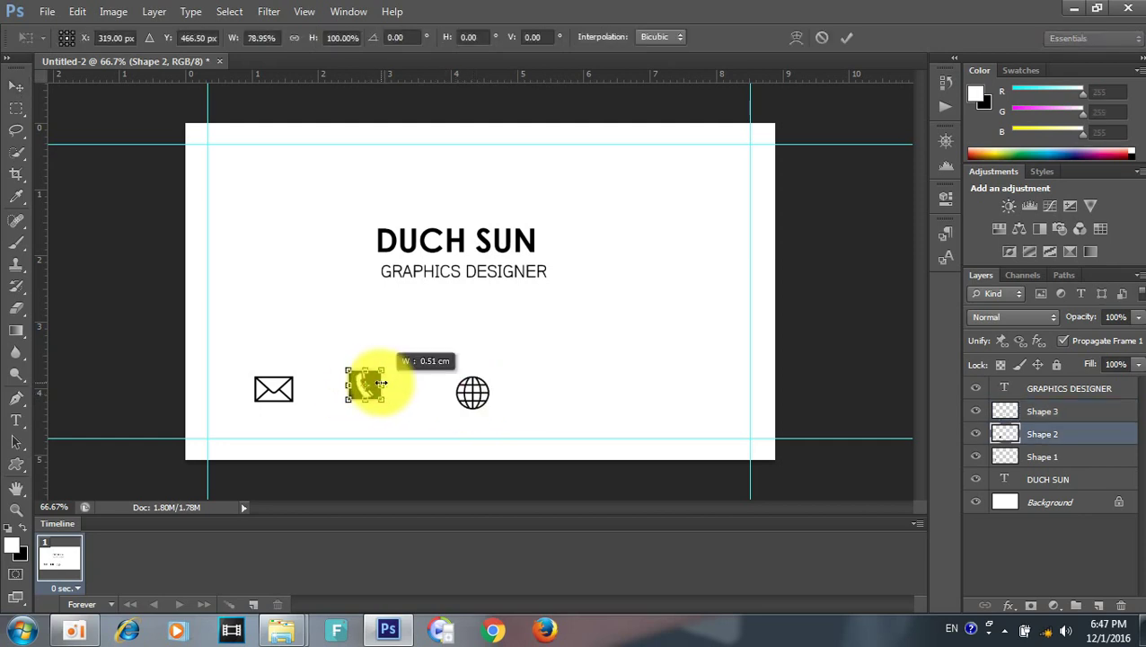
key(Return)
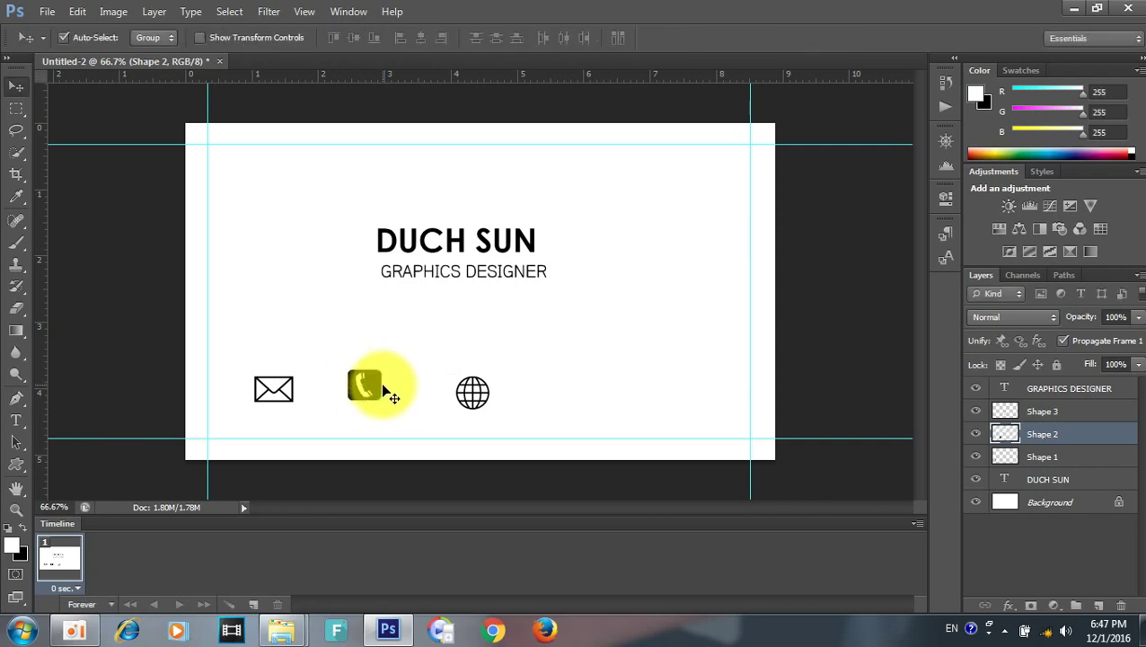
mouse_move(365, 388)
mouse_down()
mouse_move(360, 398)
mouse_move(379, 396)
mouse_up()
key(ctrl+t)
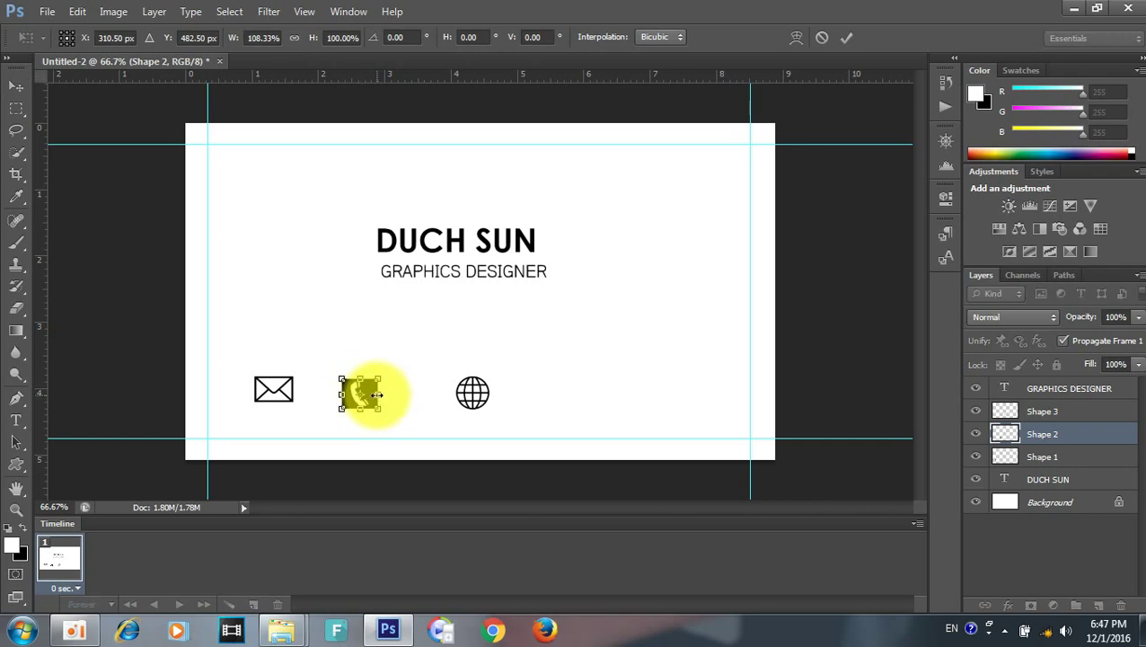
key(Return)
Step: Line up the envelope, phone and globe icons in an evenly spaced row
mouse_move(269, 393)
mouse_down()
mouse_move(269, 412)
mouse_move(281, 396)
mouse_move(276, 404)
mouse_up()
drag(358, 394, 349, 406)
drag(467, 398, 422, 408)
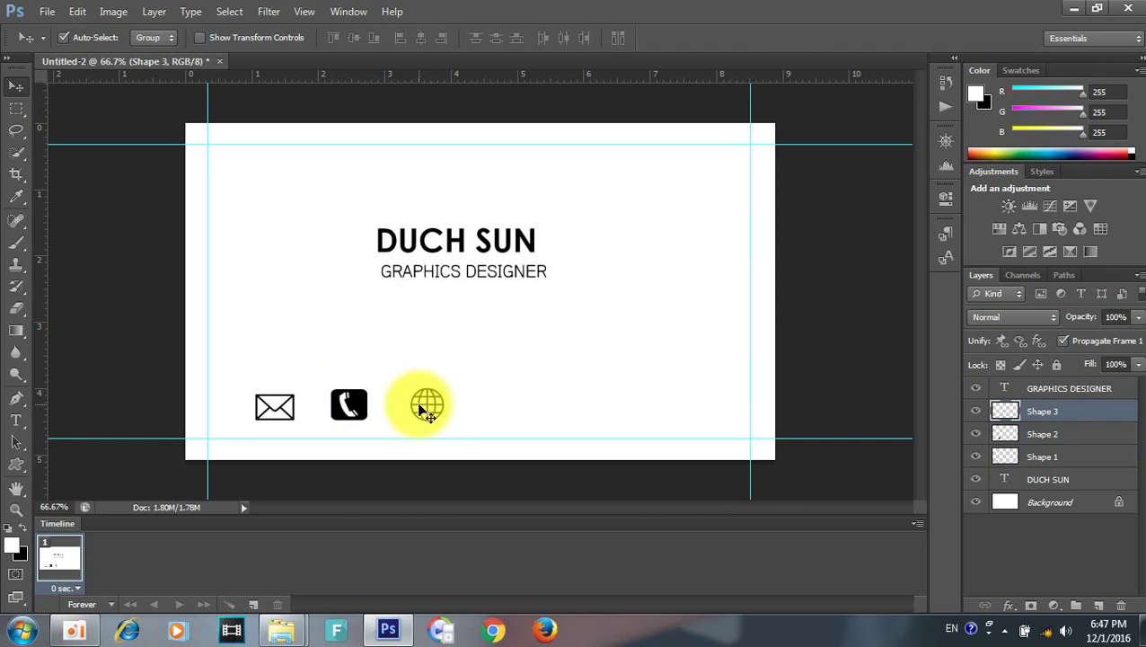
click(434, 392)
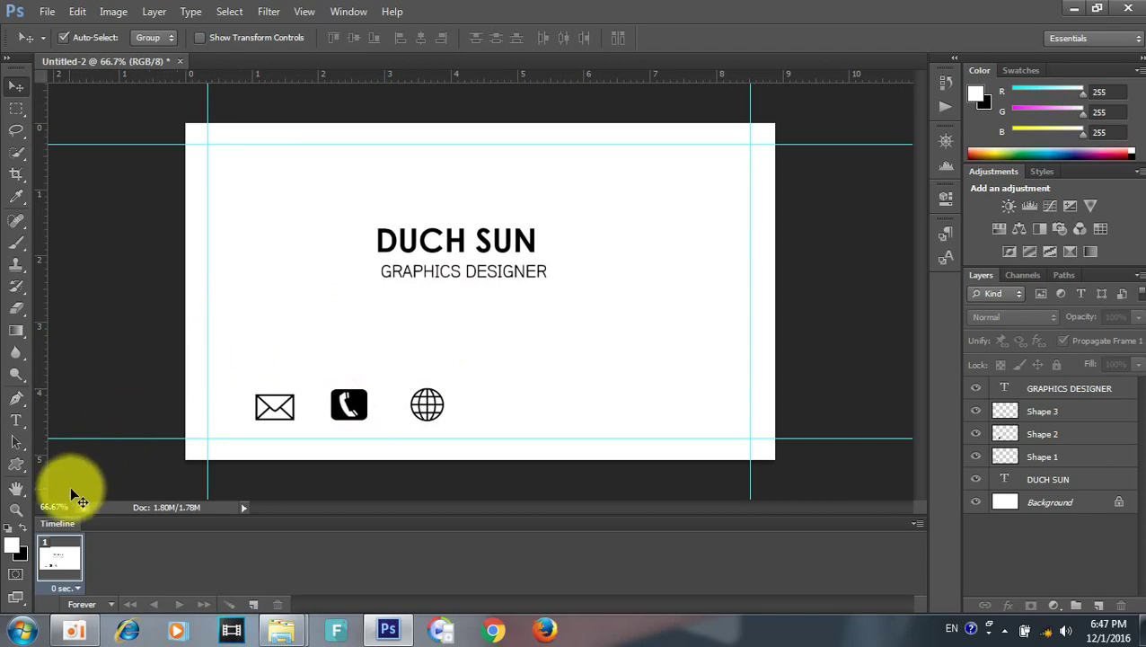
key(m)
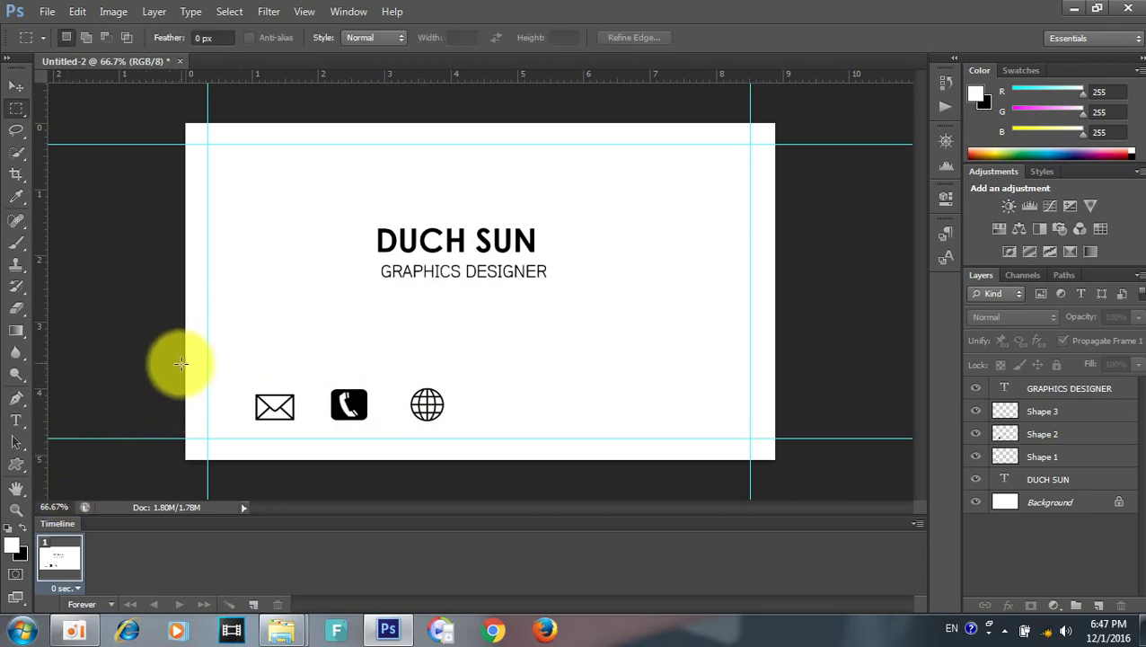
Step: Select a rectangle over the card's bottom-left area and add a new layer
drag(181, 358, 391, 476)
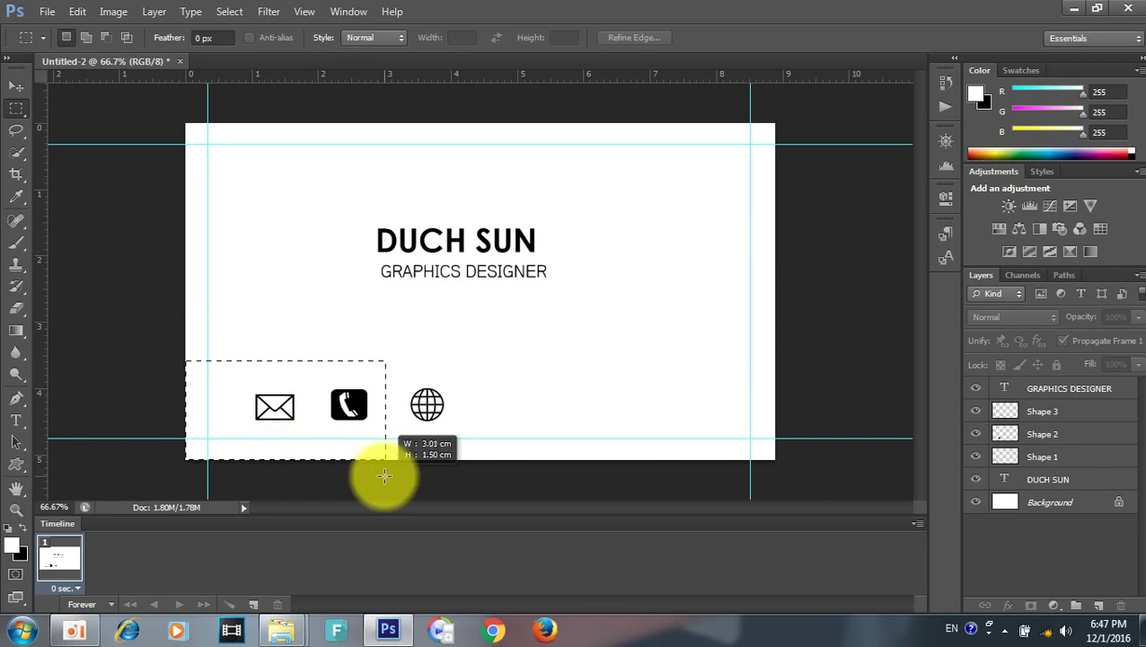
mouse_move(391, 476)
mouse_down()
mouse_move(774, 469)
mouse_move(377, 464)
mouse_up()
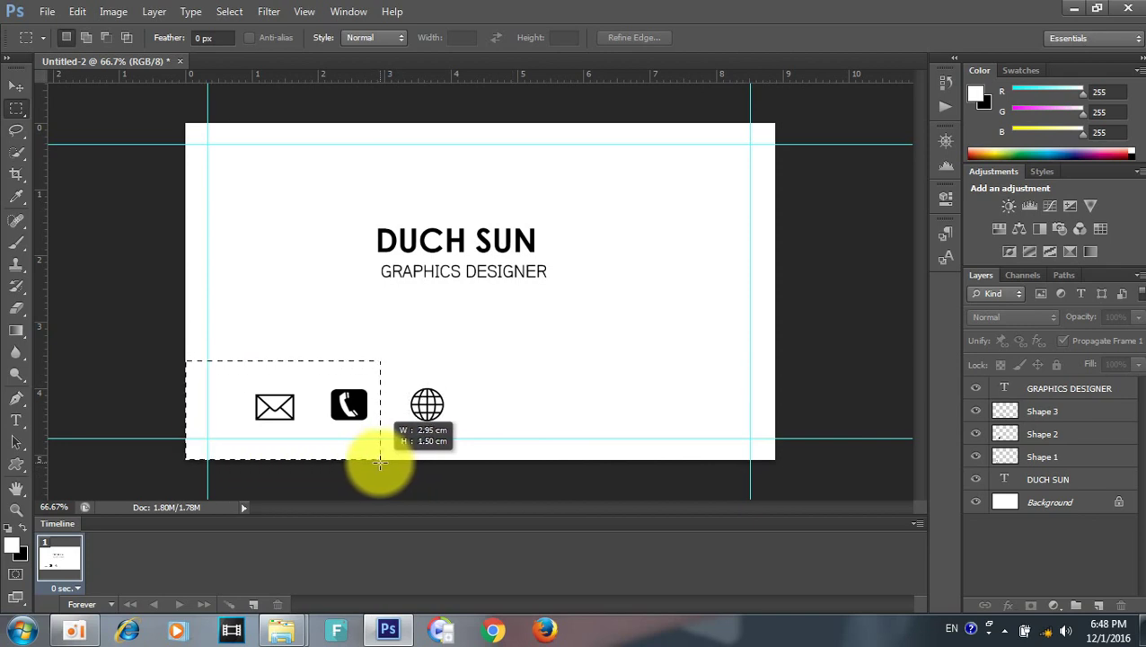
drag(378, 465, 380, 463)
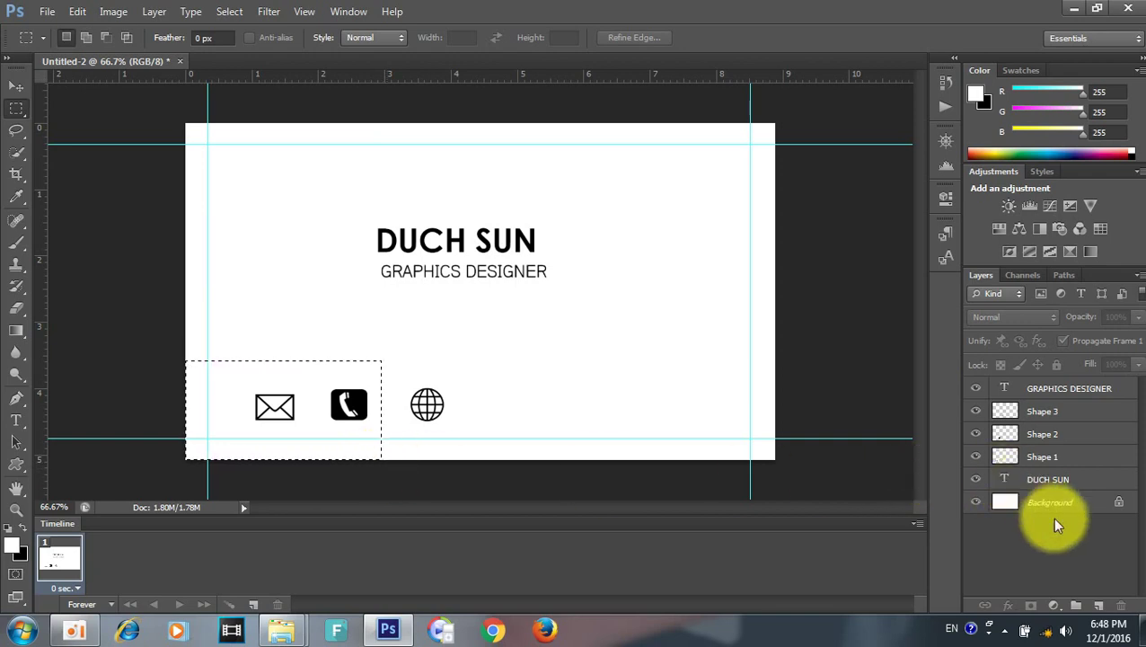
click(1097, 605)
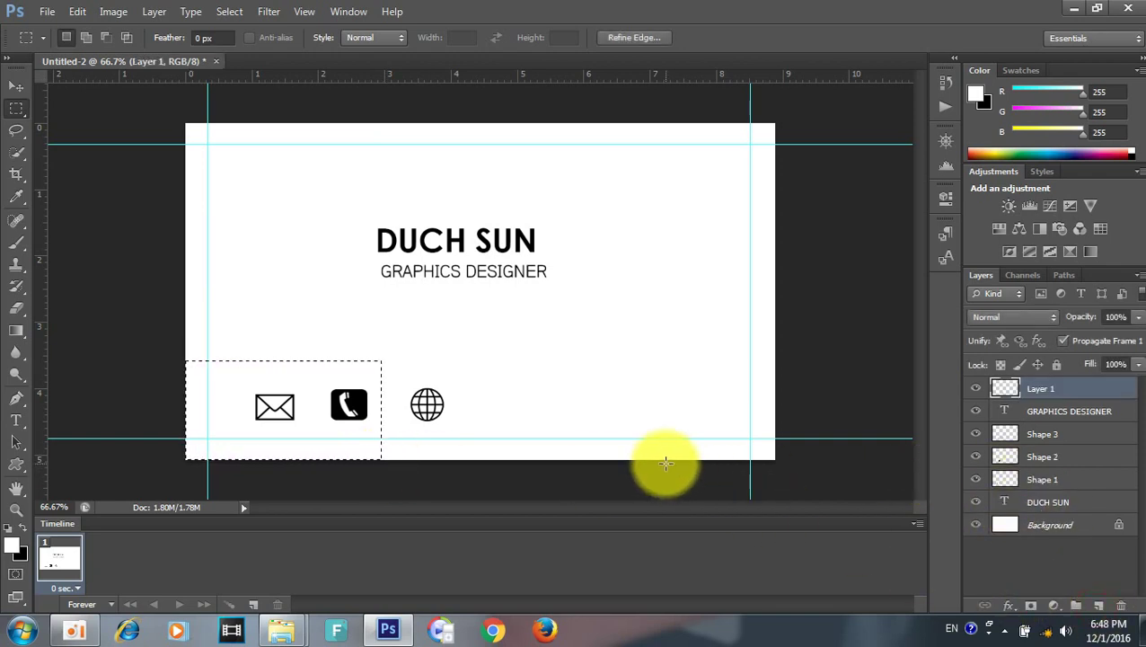
Step: Set the foreground colour to bright green and fill the selection with it
click(12, 545)
drag(814, 355, 813, 362)
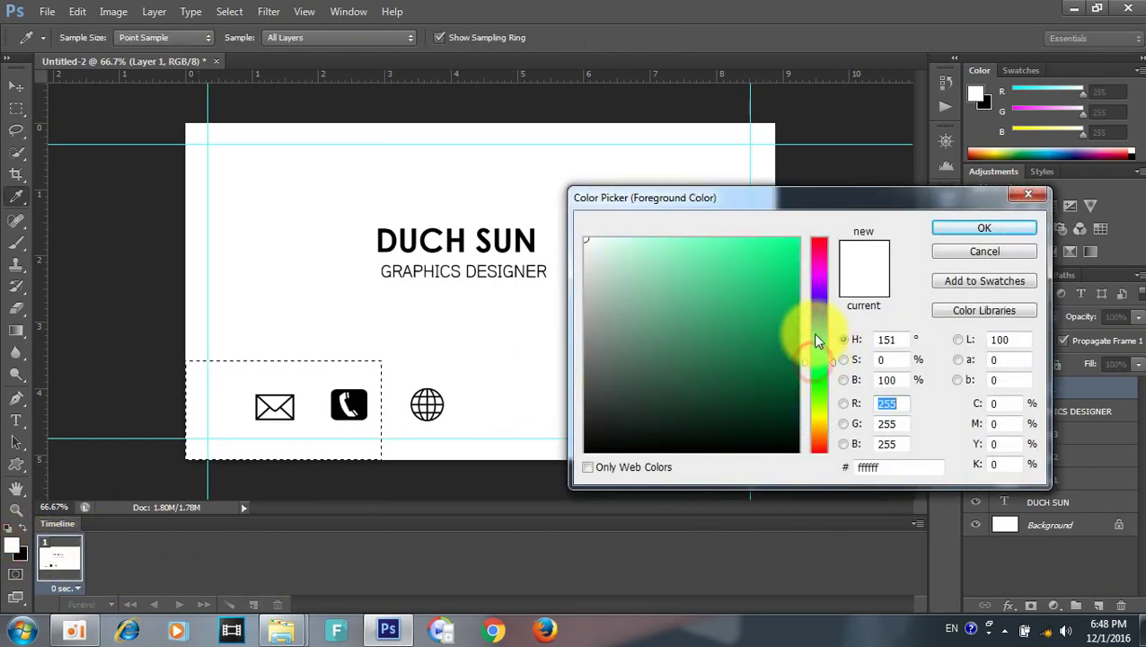
drag(782, 258, 808, 238)
drag(814, 365, 814, 378)
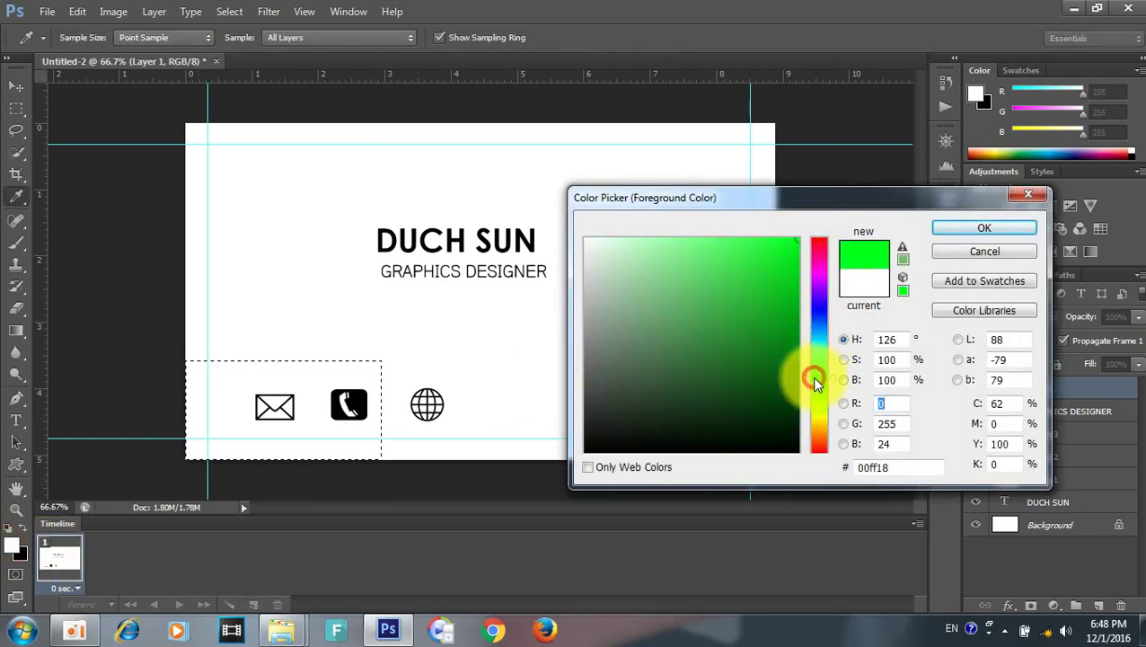
click(782, 239)
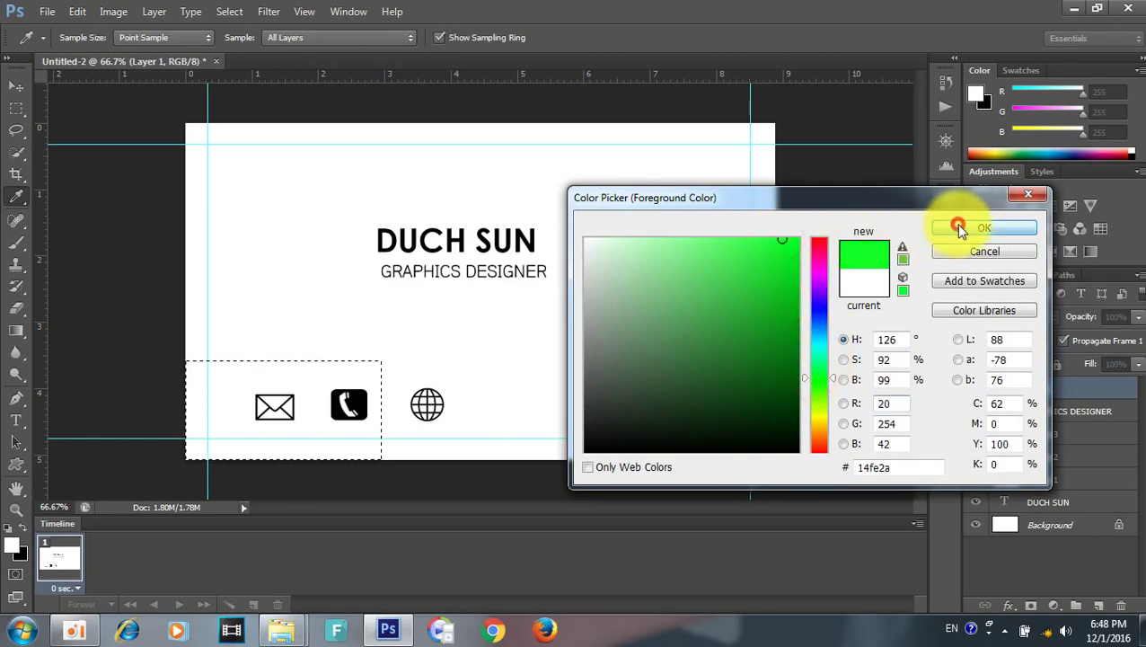
click(952, 226)
key(alt+BackSpace)
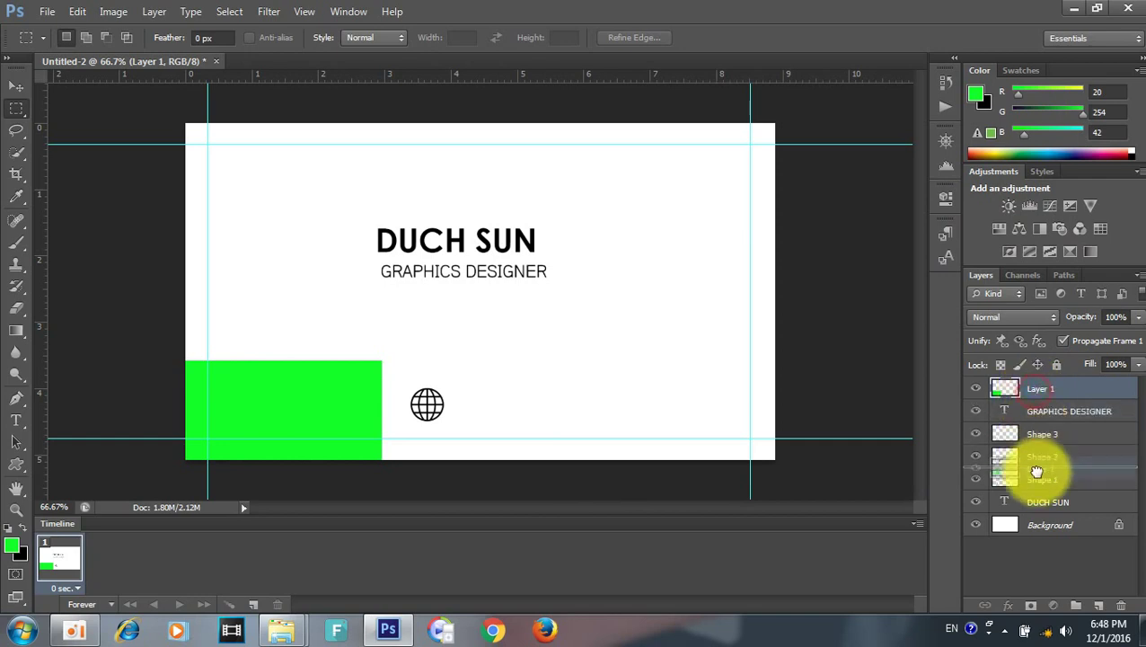
Step: Move the green layer beneath the icons and duplicate the block twice across the bottom
drag(1040, 479, 1042, 514)
mouse_move(1052, 389)
mouse_down()
mouse_move(1069, 445)
mouse_move(1067, 509)
mouse_up()
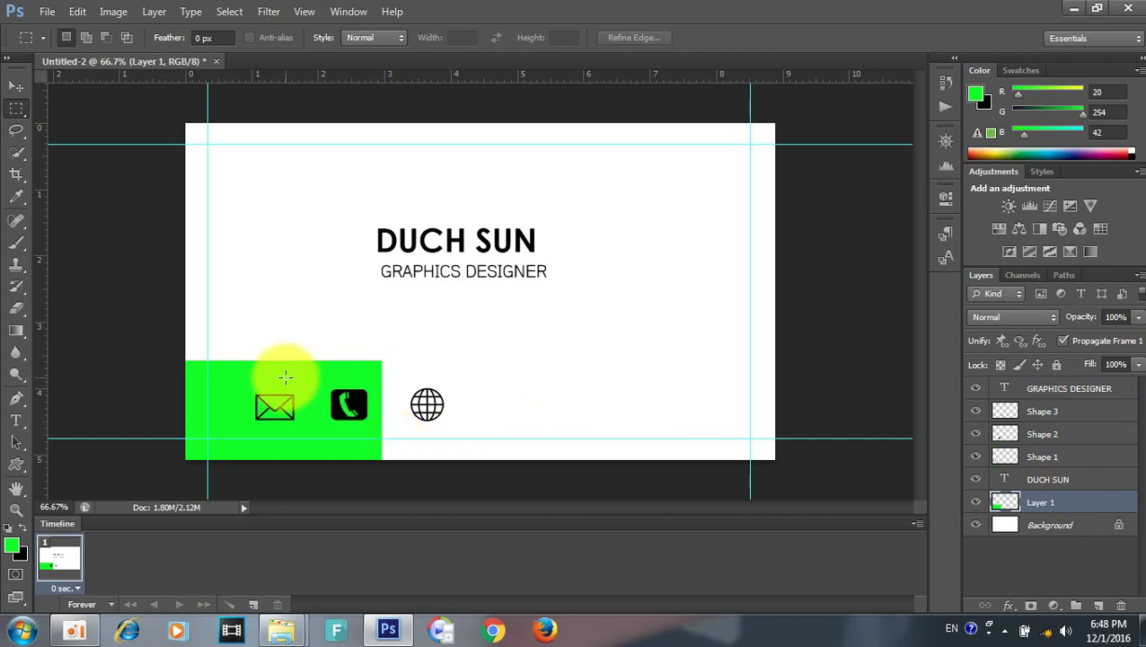
key(v)
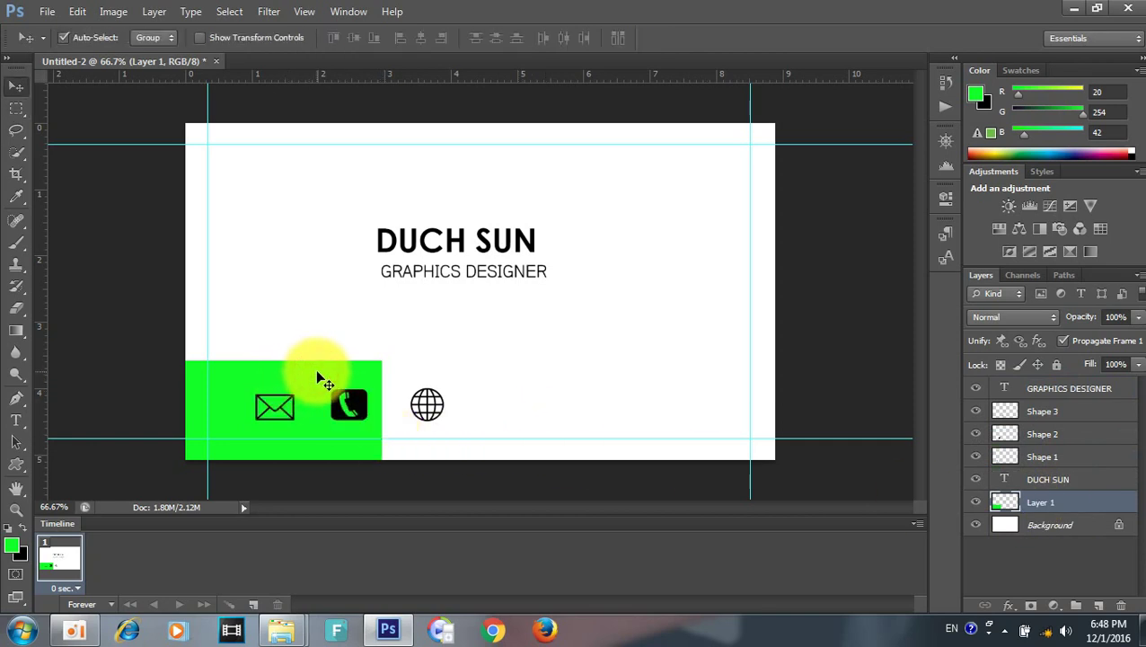
mouse_move(316, 376)
mouse_down()
mouse_move(541, 385)
mouse_move(518, 388)
mouse_move(707, 380)
mouse_up()
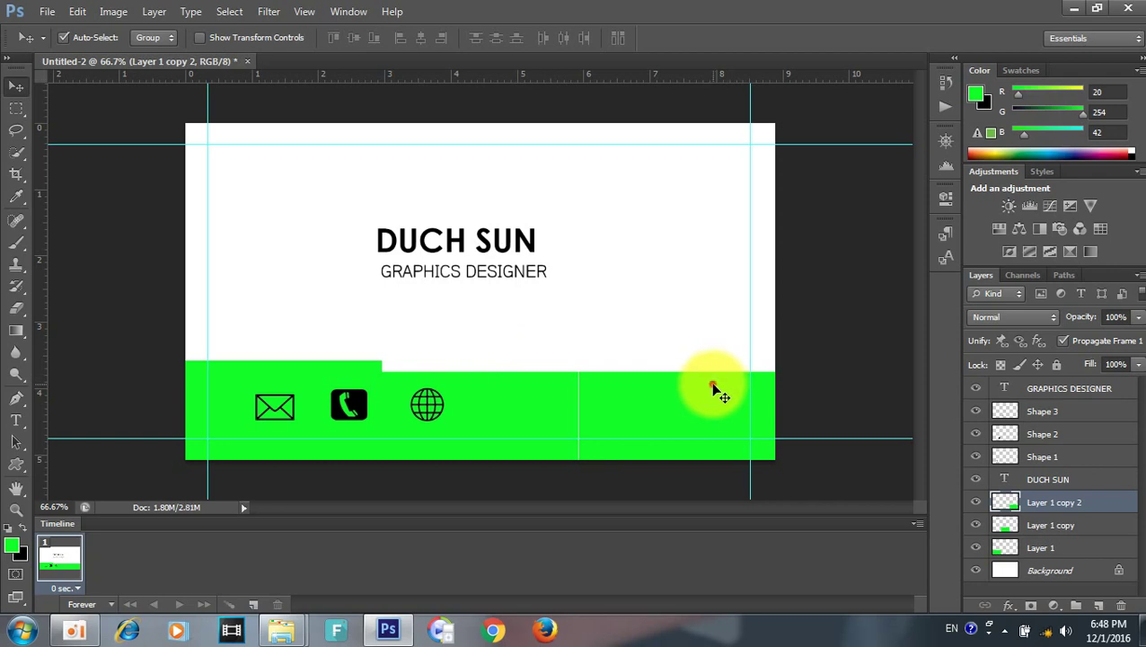
drag(549, 382, 628, 394)
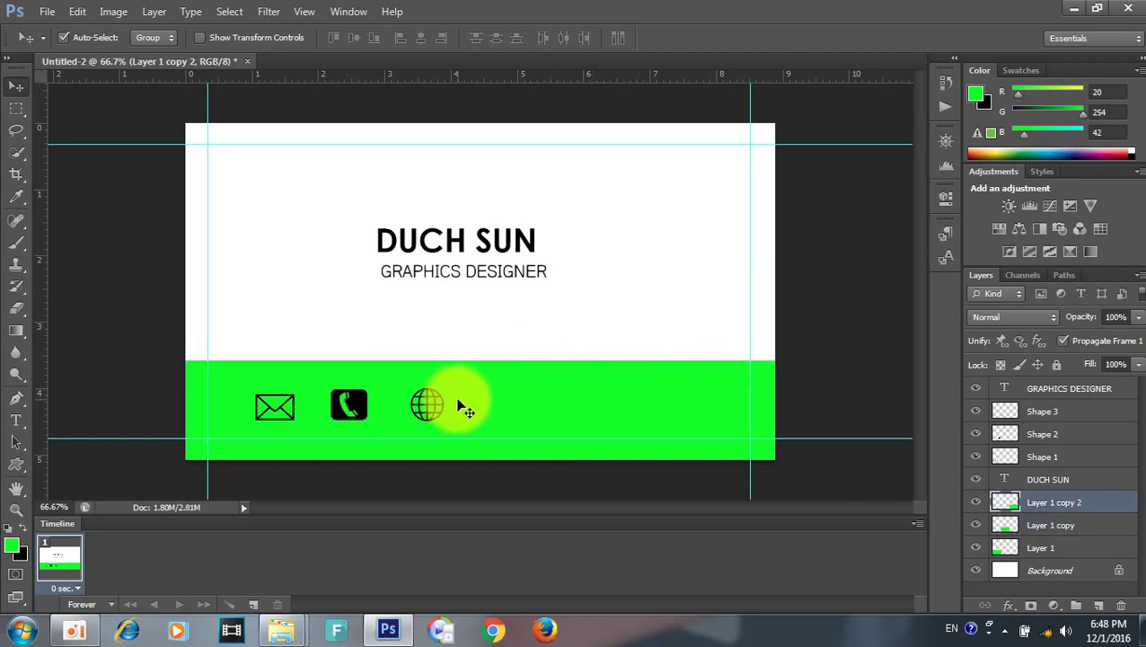
click(471, 403)
key(ctrl+u)
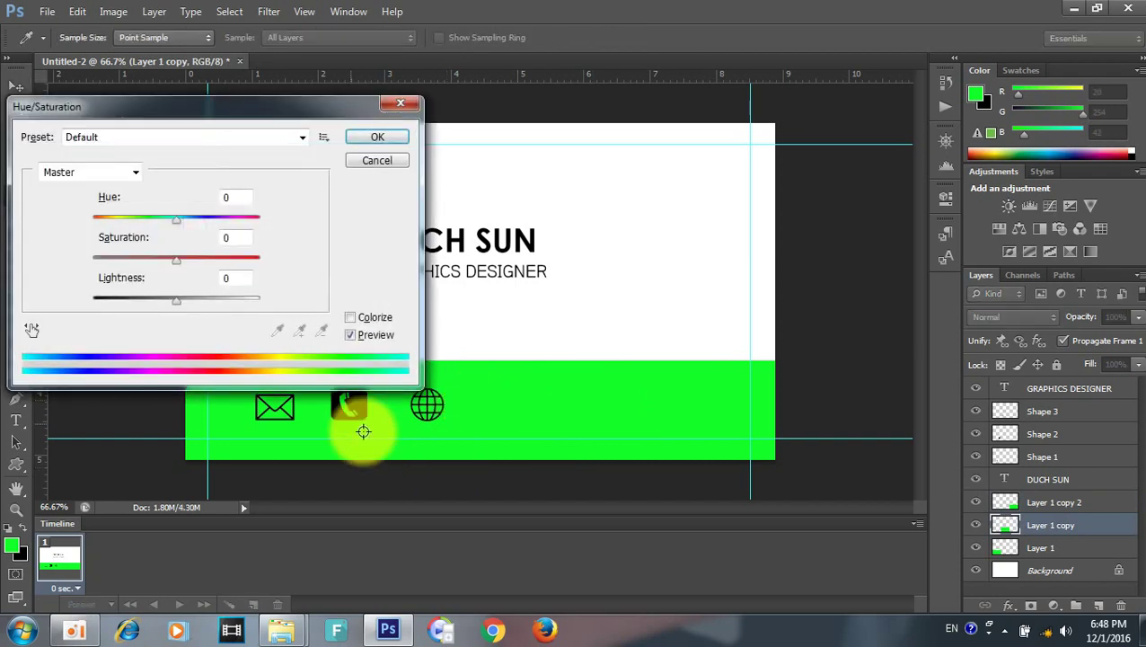
Step: Shift the middle block's hue to yellow-green (-51) and the right block's to cyan (+61)
mouse_move(176, 218)
mouse_down()
mouse_move(126, 221)
mouse_move(137, 223)
mouse_up()
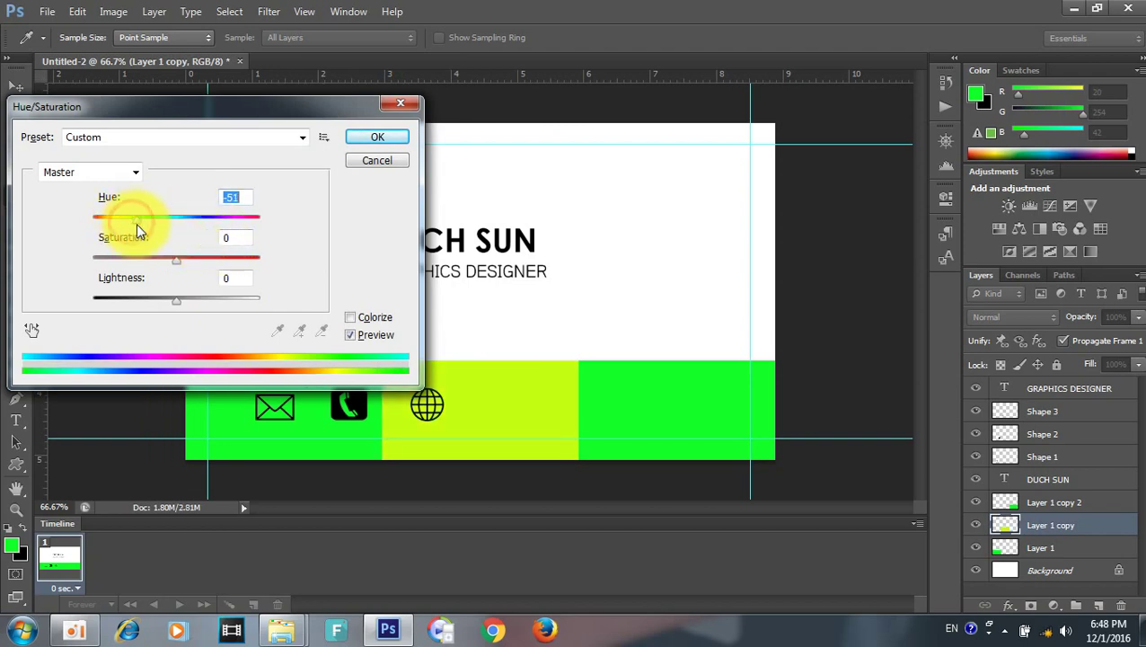
click(377, 137)
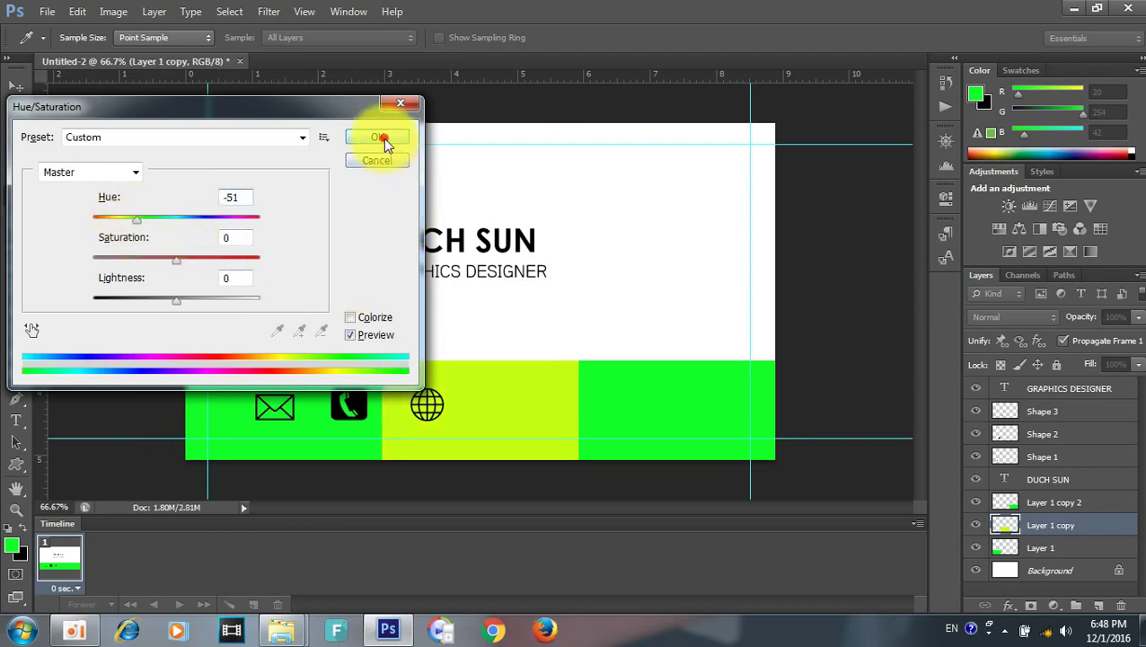
key(v)
click(628, 388)
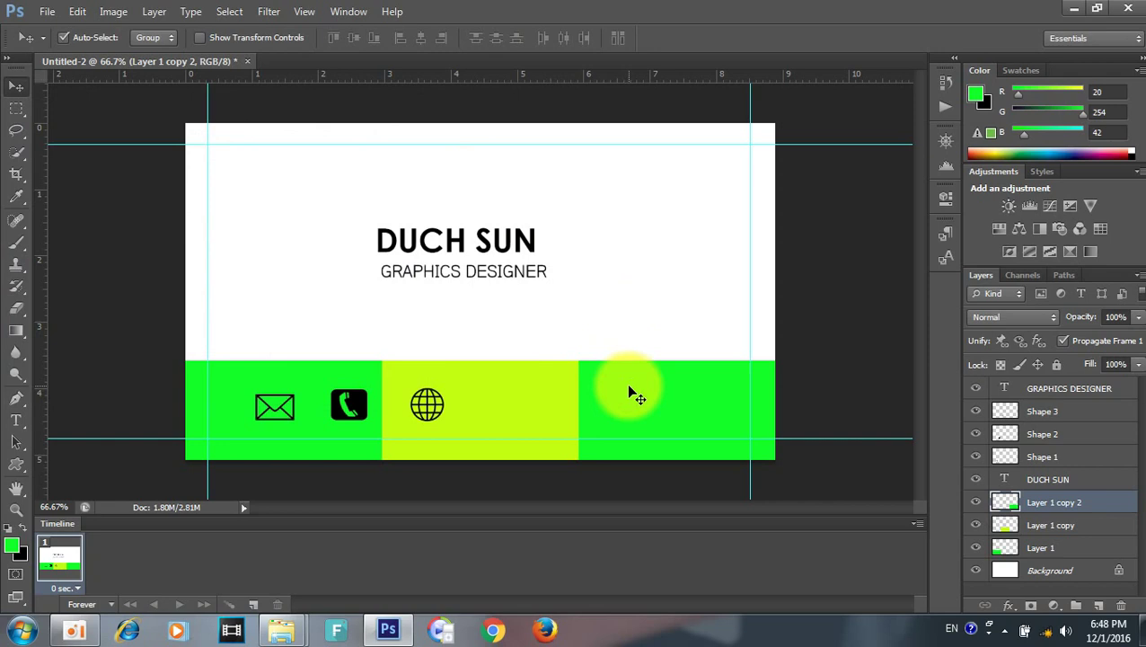
key(ctrl+u)
mouse_move(175, 214)
mouse_down()
mouse_move(222, 225)
mouse_move(197, 227)
mouse_move(238, 217)
mouse_move(220, 220)
mouse_up()
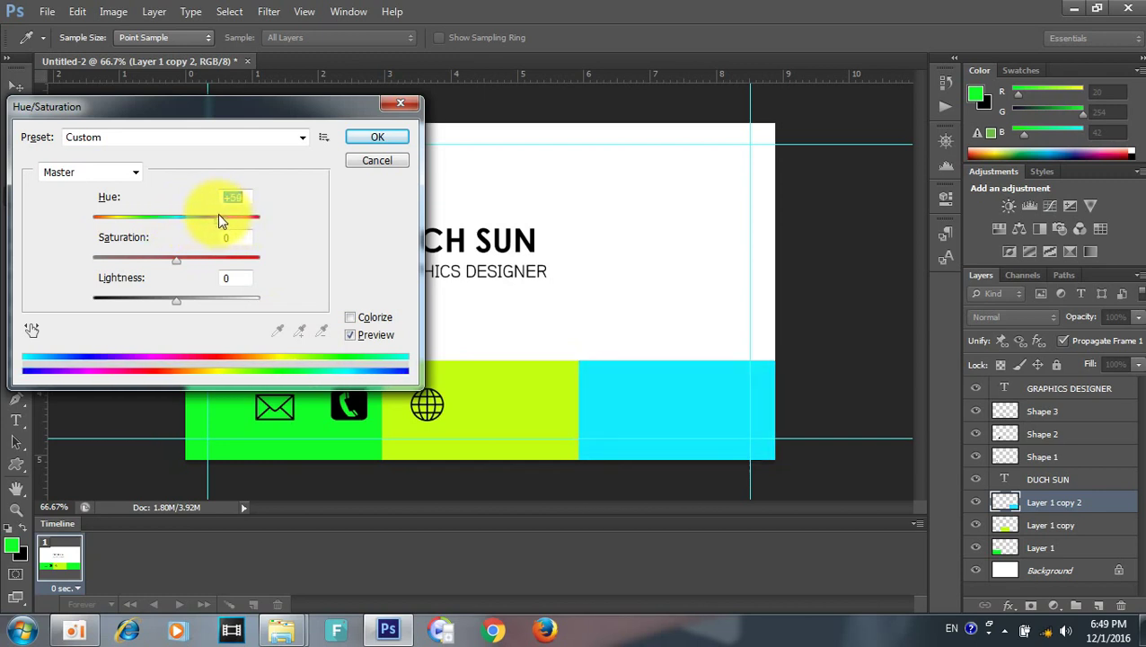
click(377, 137)
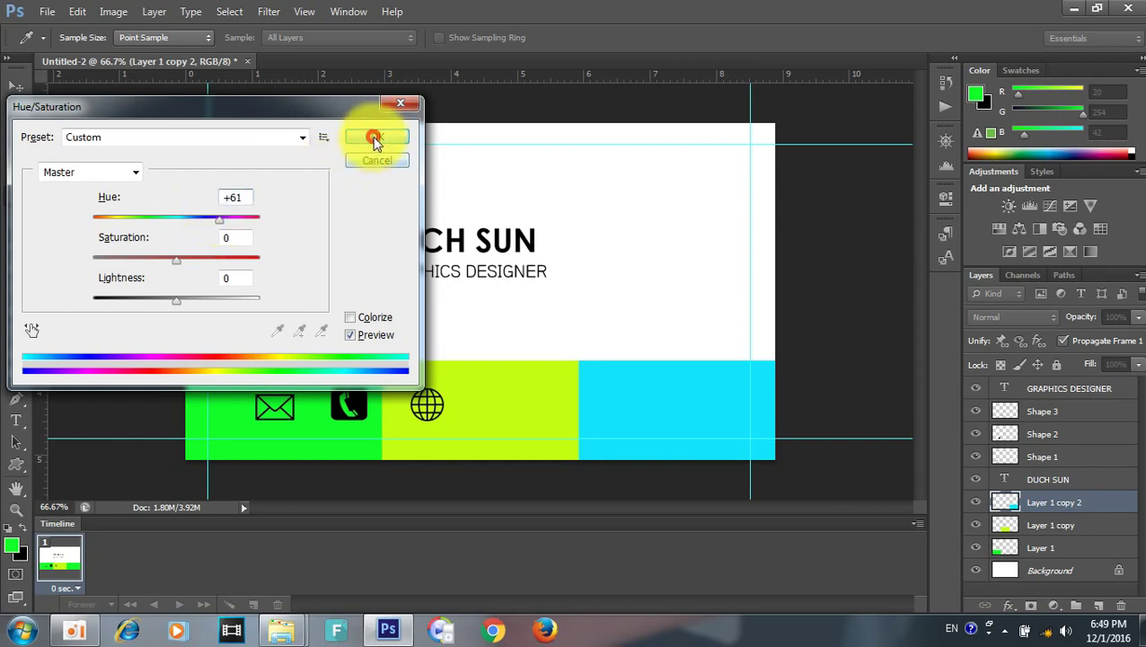
Step: Move the globe icon into the cyan block
click(597, 368)
click(623, 418)
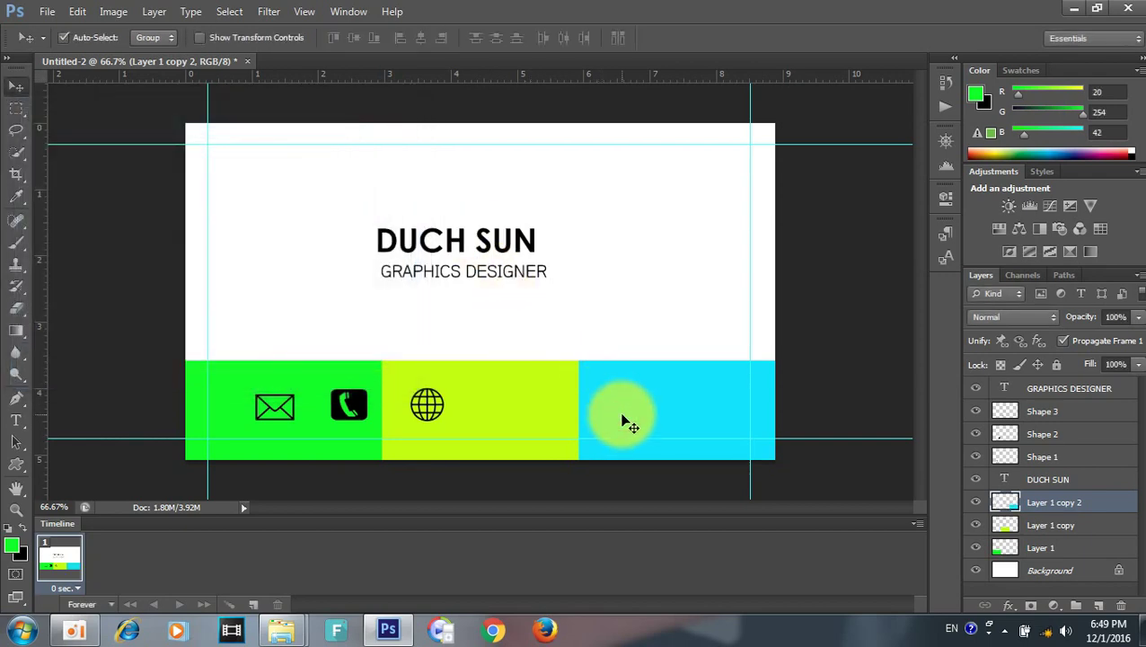
drag(433, 409, 650, 415)
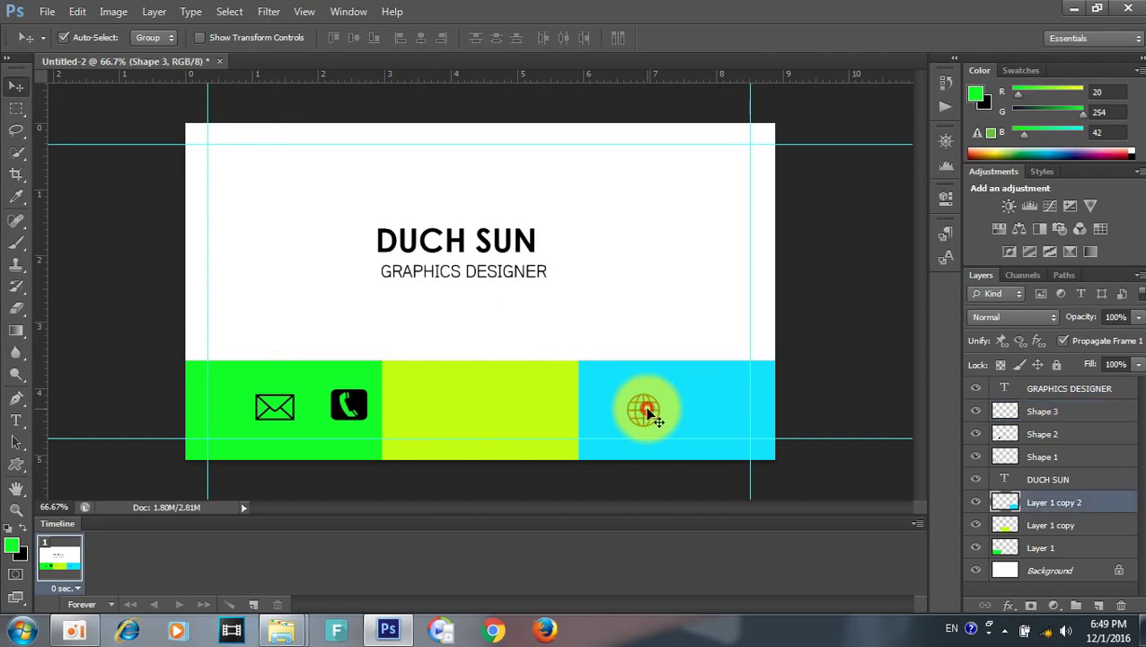
Step: Centre the phone, envelope and globe icons in the green, yellow-green and cyan blocks
drag(335, 397, 453, 408)
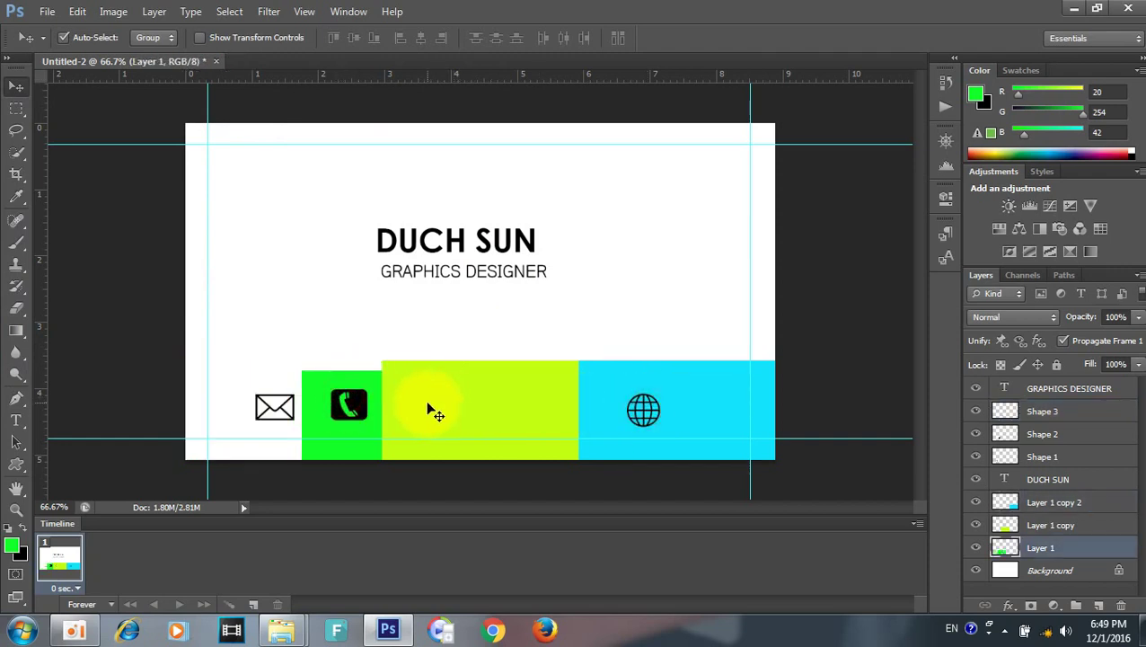
key(ctrl+z)
mouse_move(312, 410)
mouse_down()
mouse_move(459, 407)
mouse_move(481, 393)
mouse_up()
key(ctrl+z)
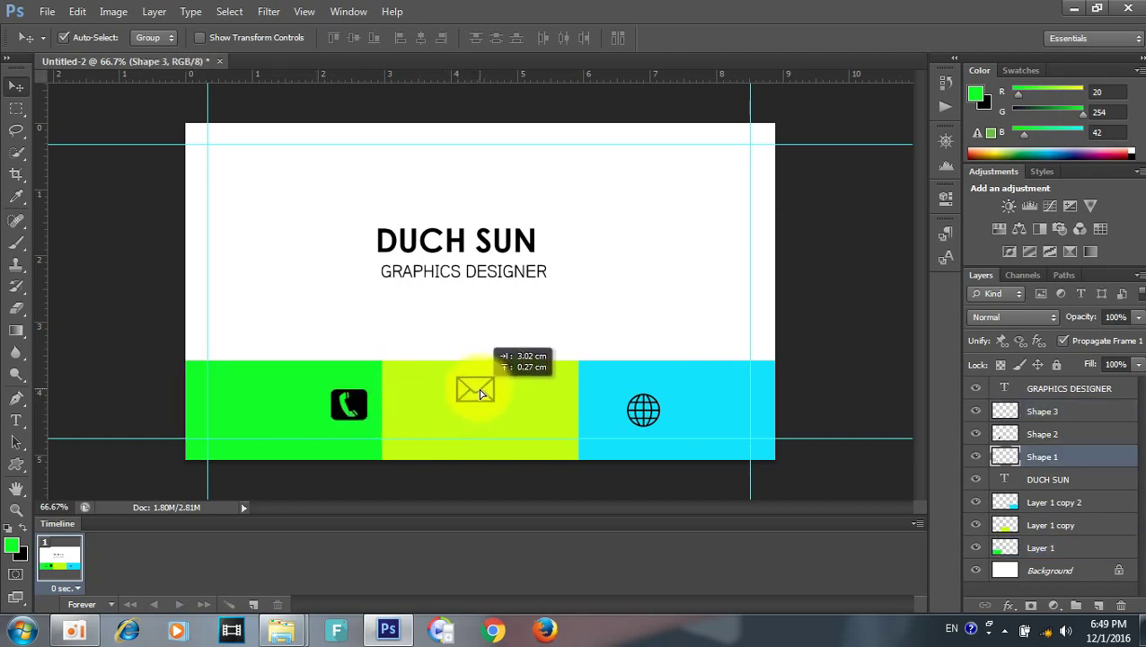
mouse_move(634, 410)
mouse_down()
mouse_move(649, 388)
mouse_move(664, 388)
mouse_up()
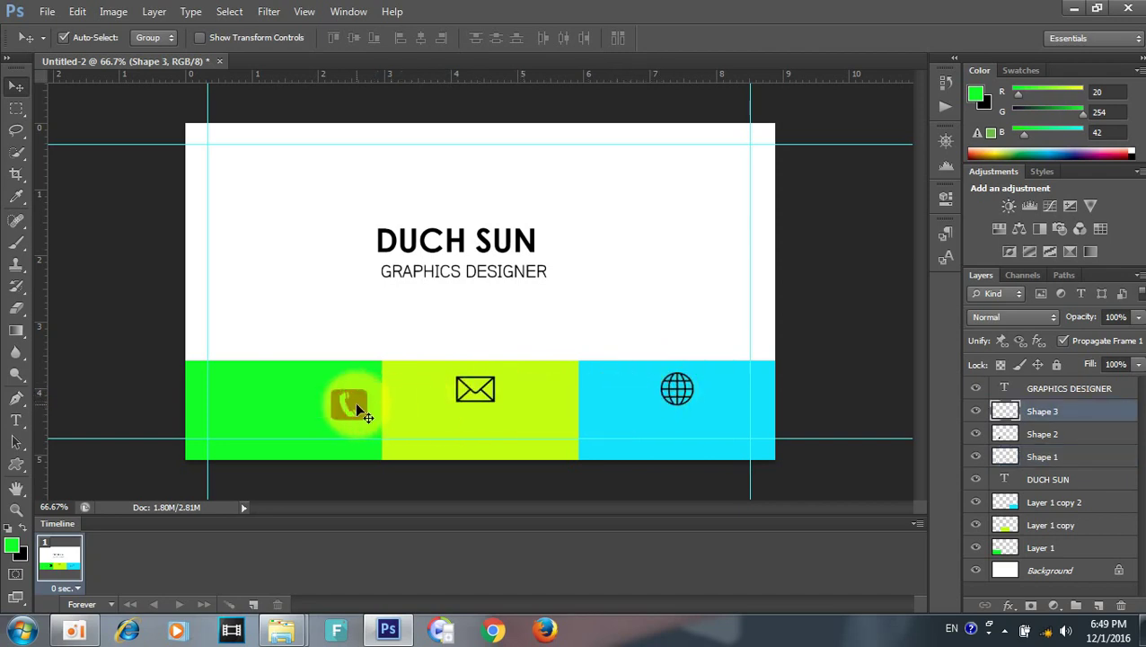
drag(334, 410, 263, 400)
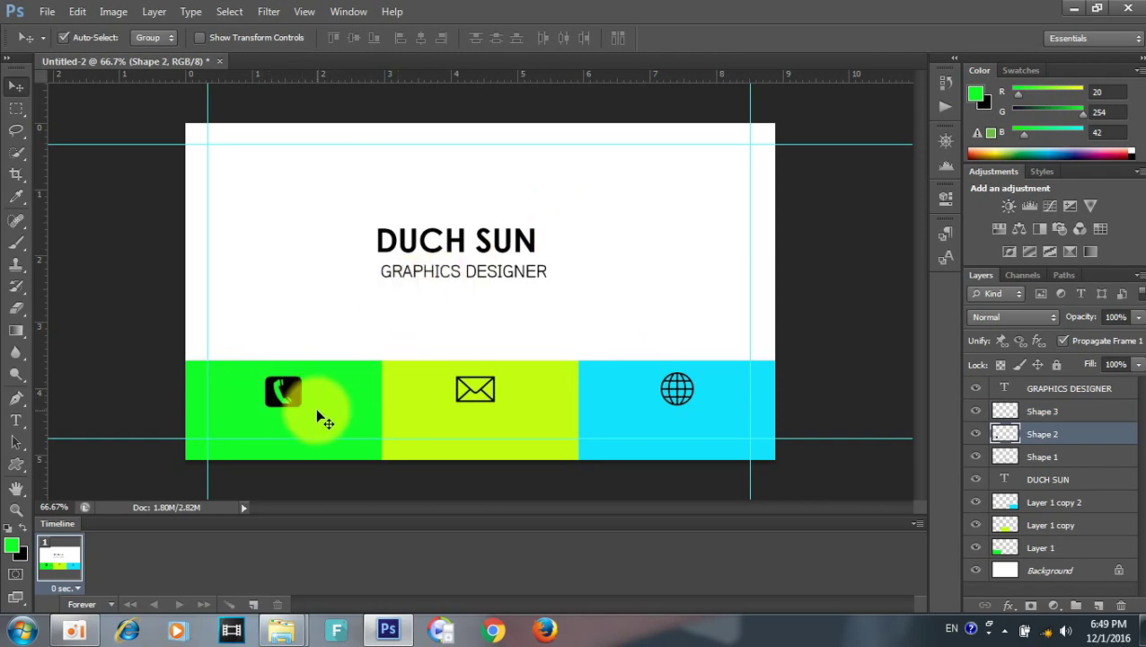
click(431, 278)
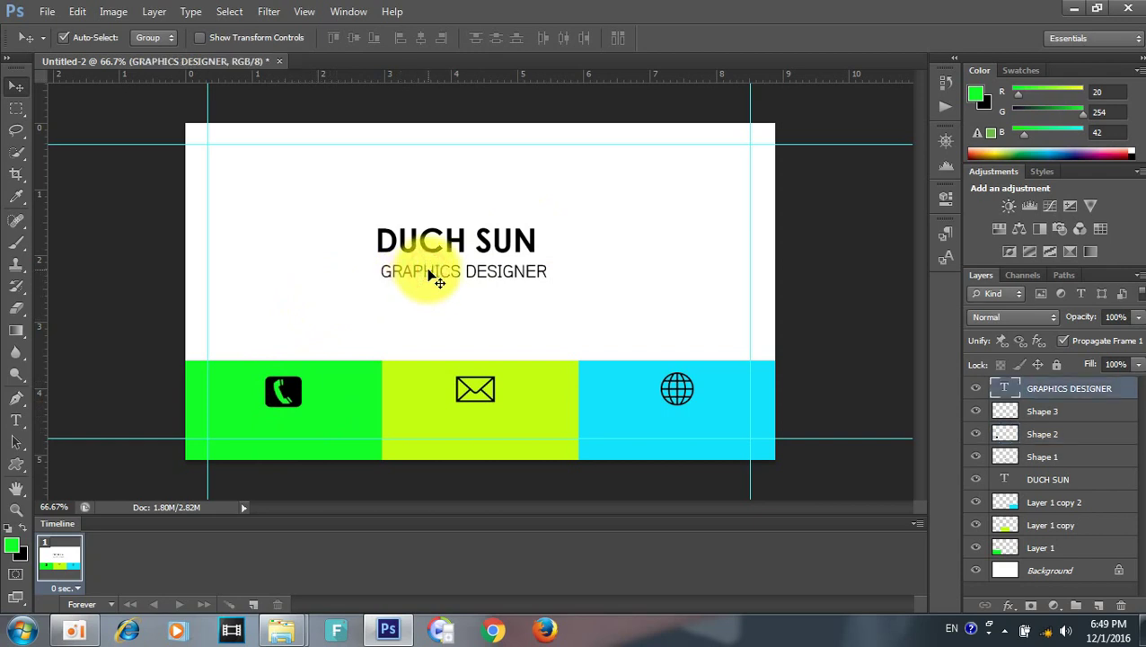
Step: Duplicate the GRAPHICS DESIGNER text as a phone-number line and move it into the green block
drag(429, 276, 420, 305)
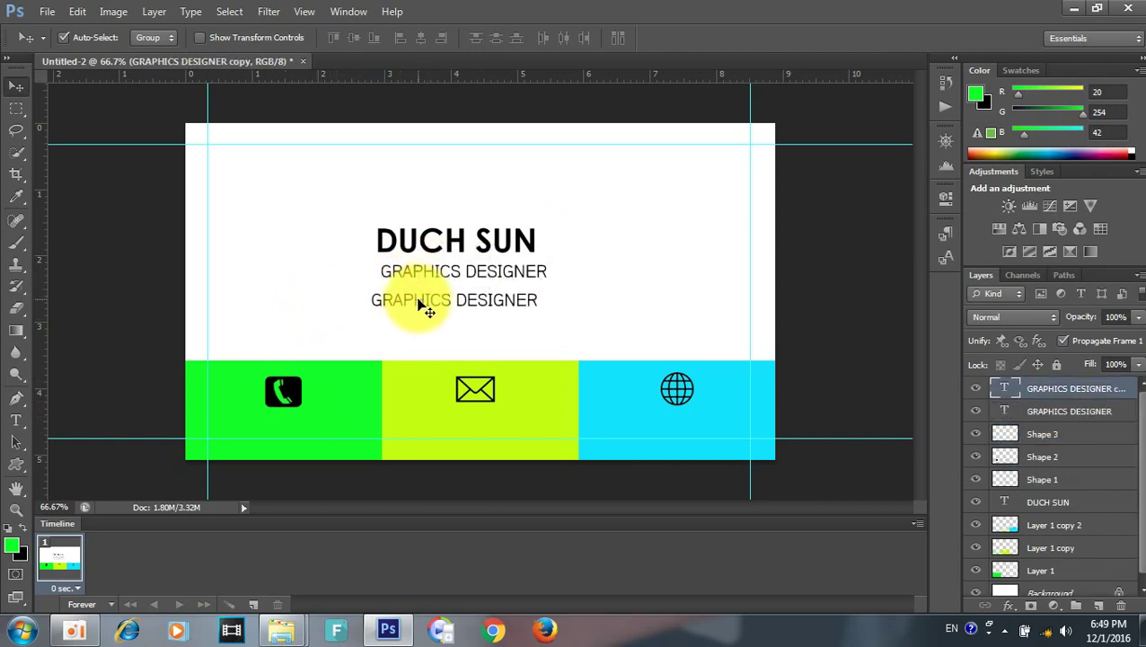
key(t)
click(418, 296)
key(ctrl+a)
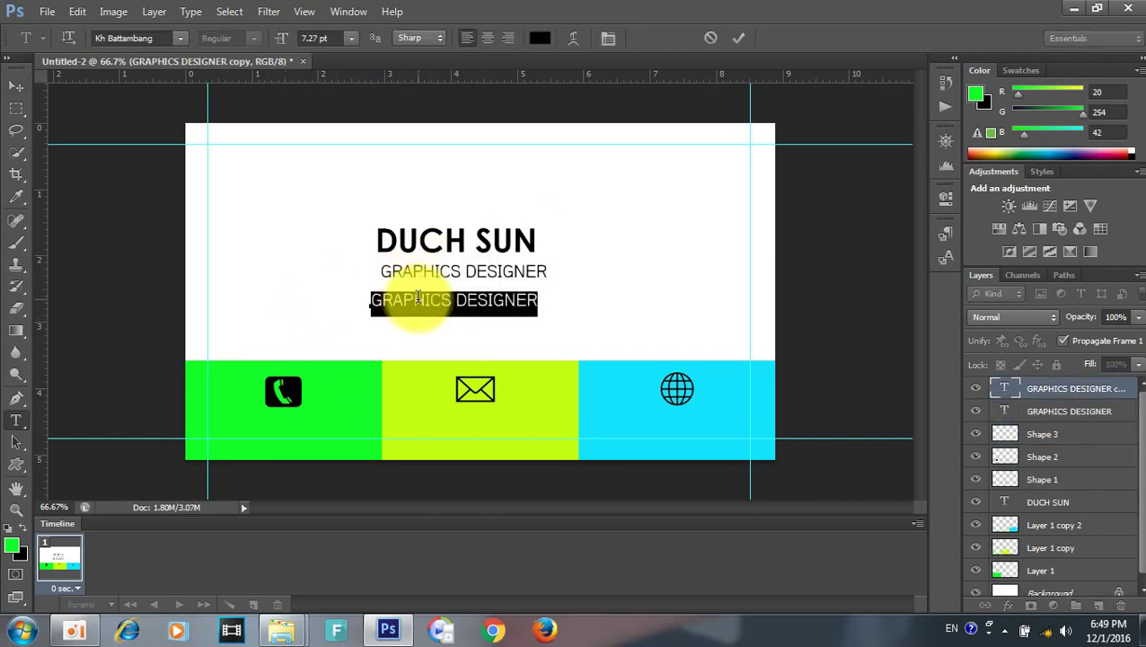
text(1916)
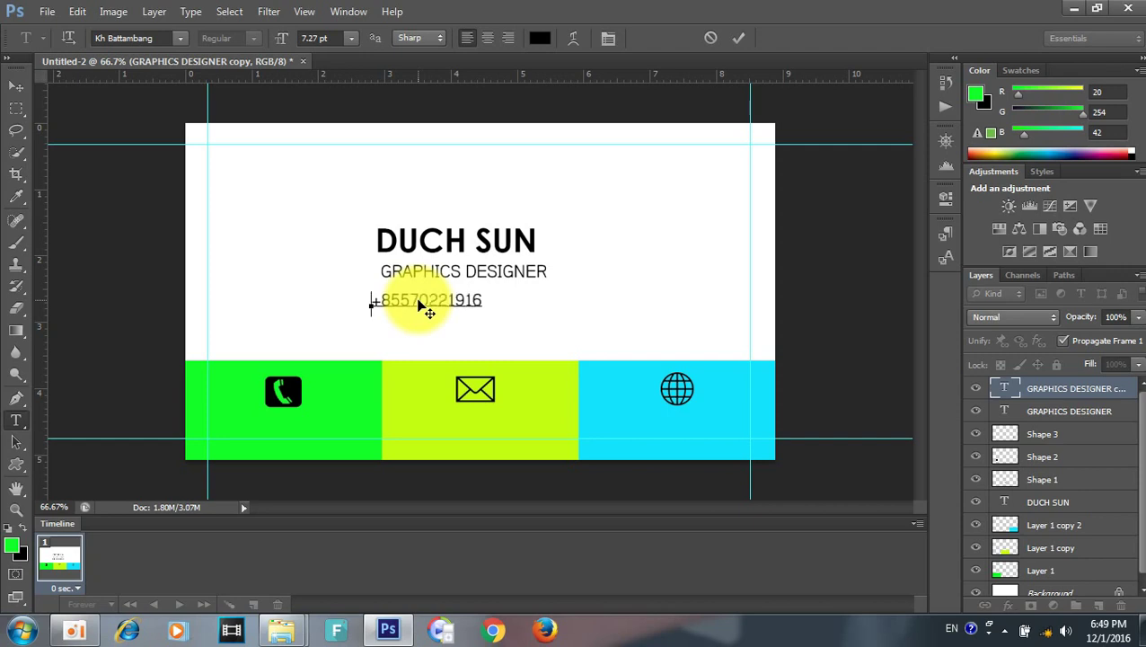
key(ctrl+Return)
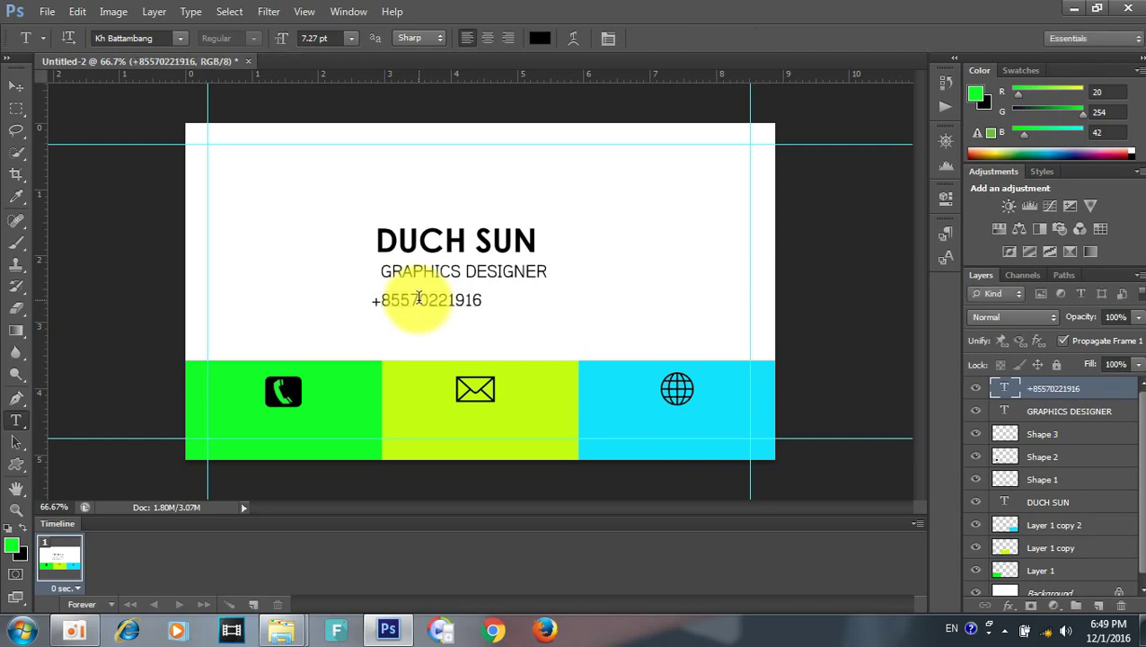
key(v)
mouse_move(418, 299)
mouse_down()
mouse_move(281, 425)
mouse_move(260, 394)
mouse_move(276, 429)
mouse_up()
Step: Add a second phone-number line below the first and nudge it down
click(279, 420)
key(t)
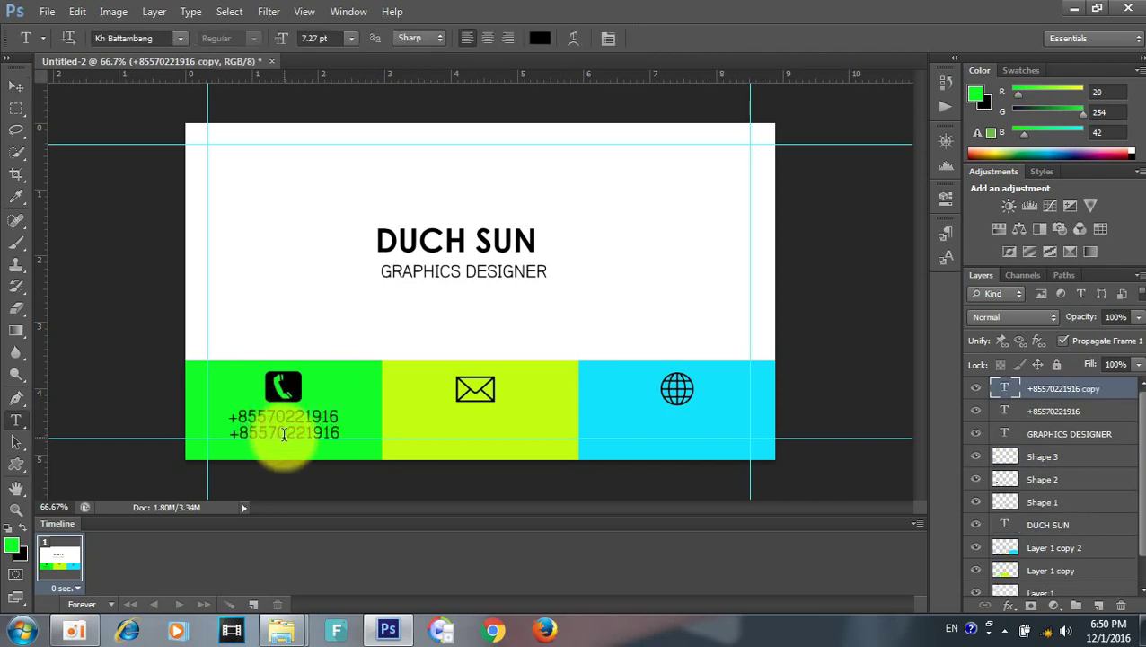
click(286, 435)
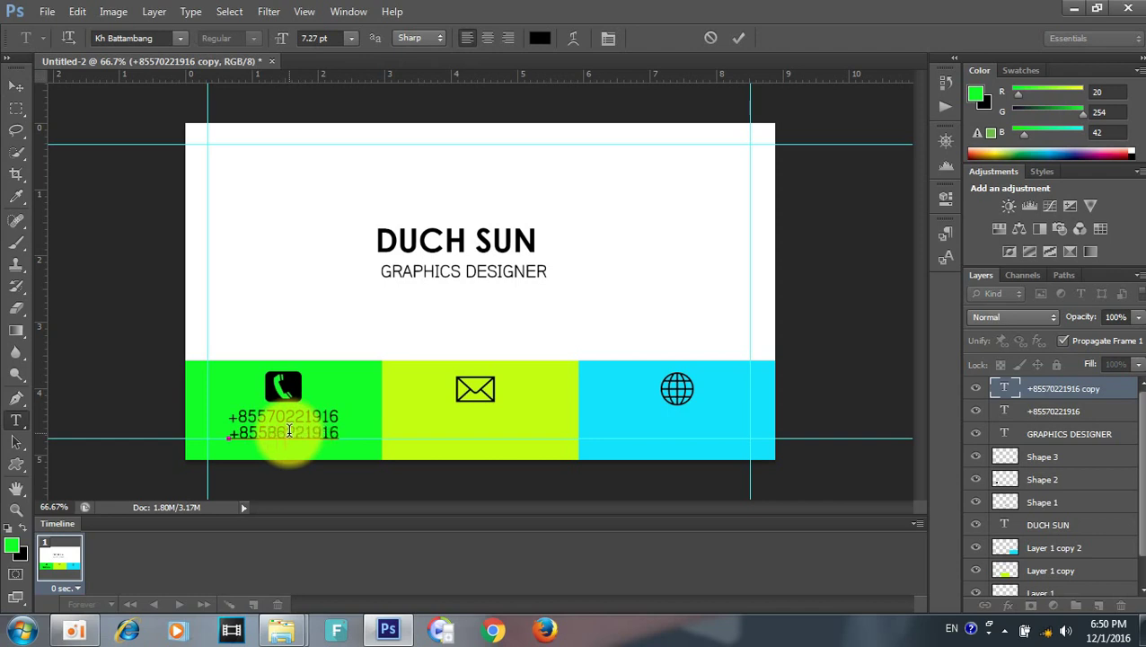
click(289, 432)
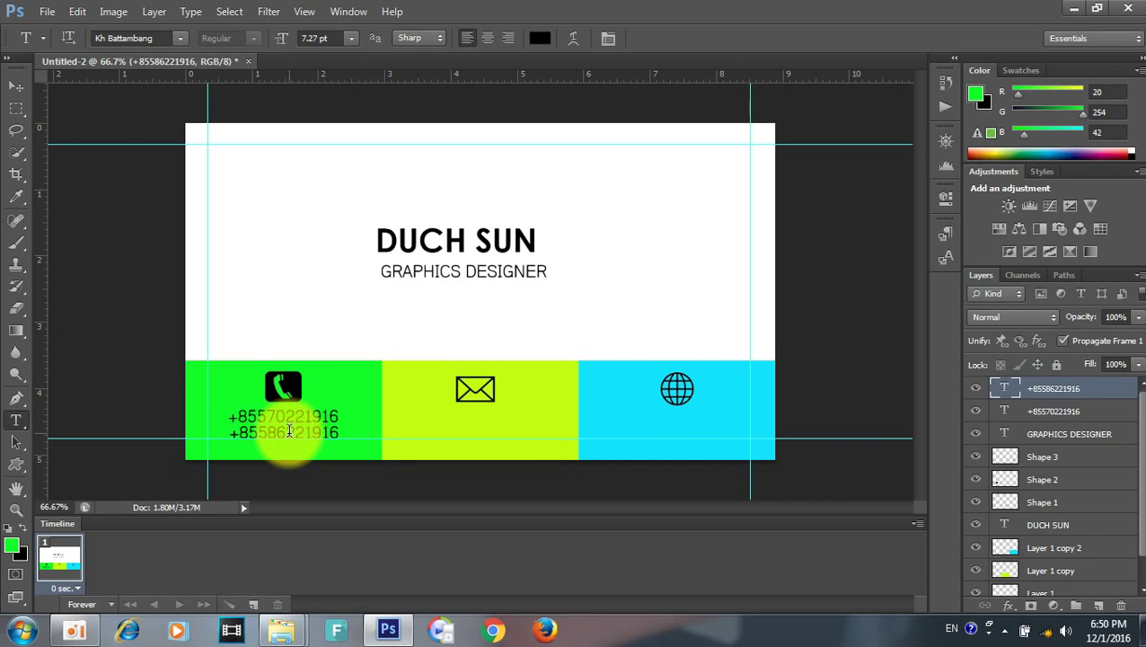
key(v)
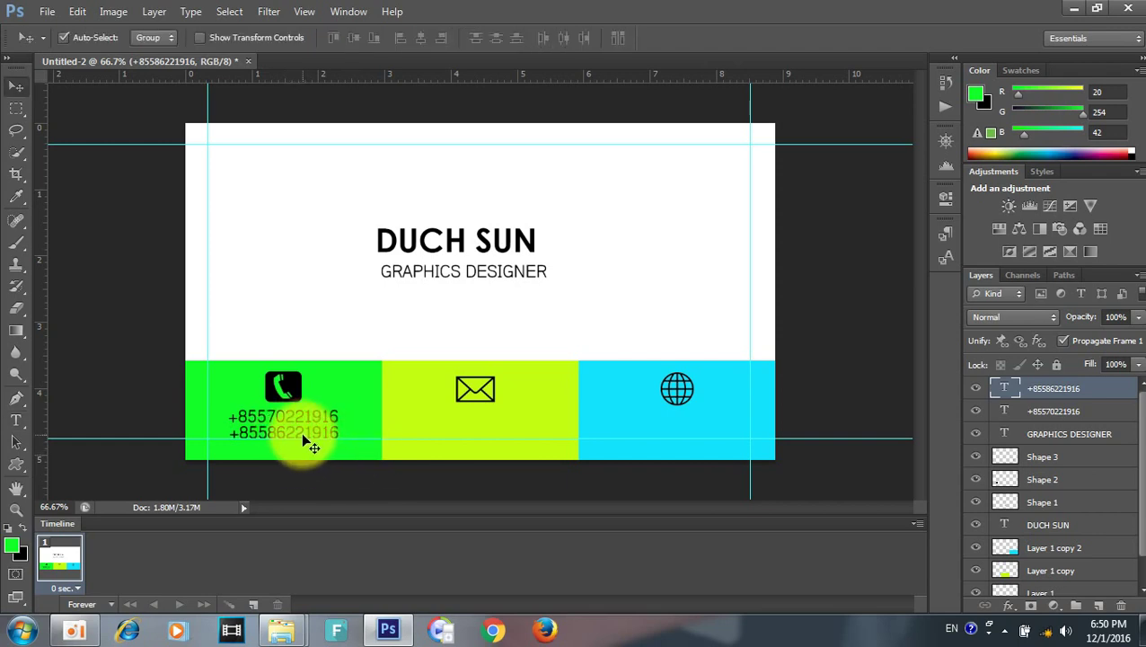
key(Down)
key(Down)
key(Down)
key(Down)
key(Down)
key(Down)
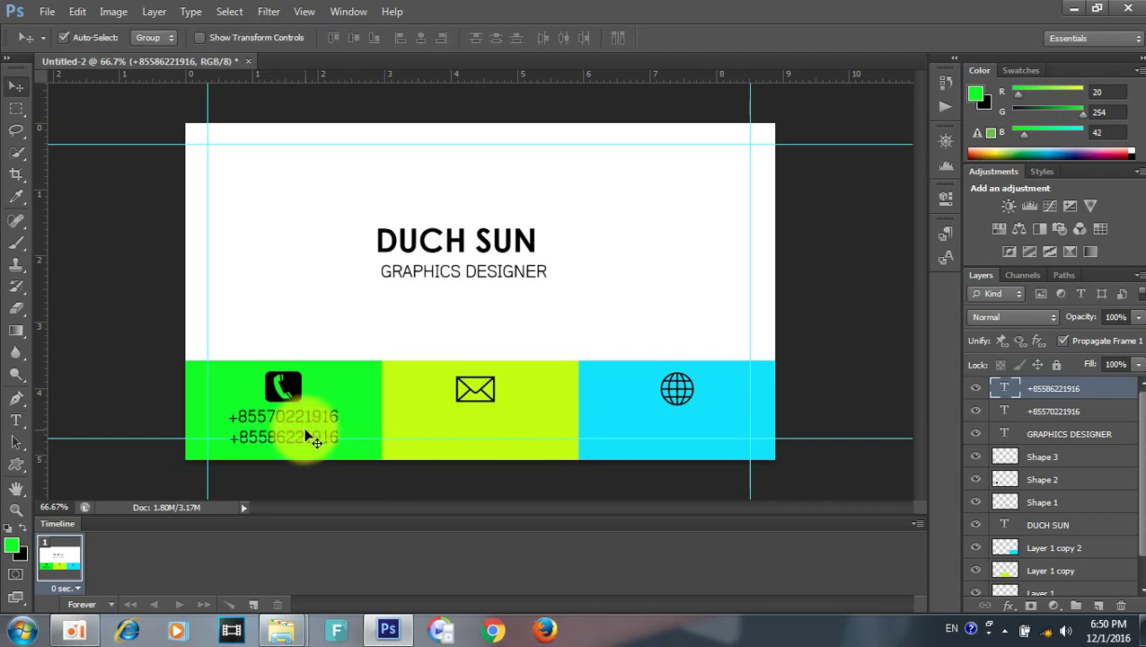
key(Down)
key(Down)
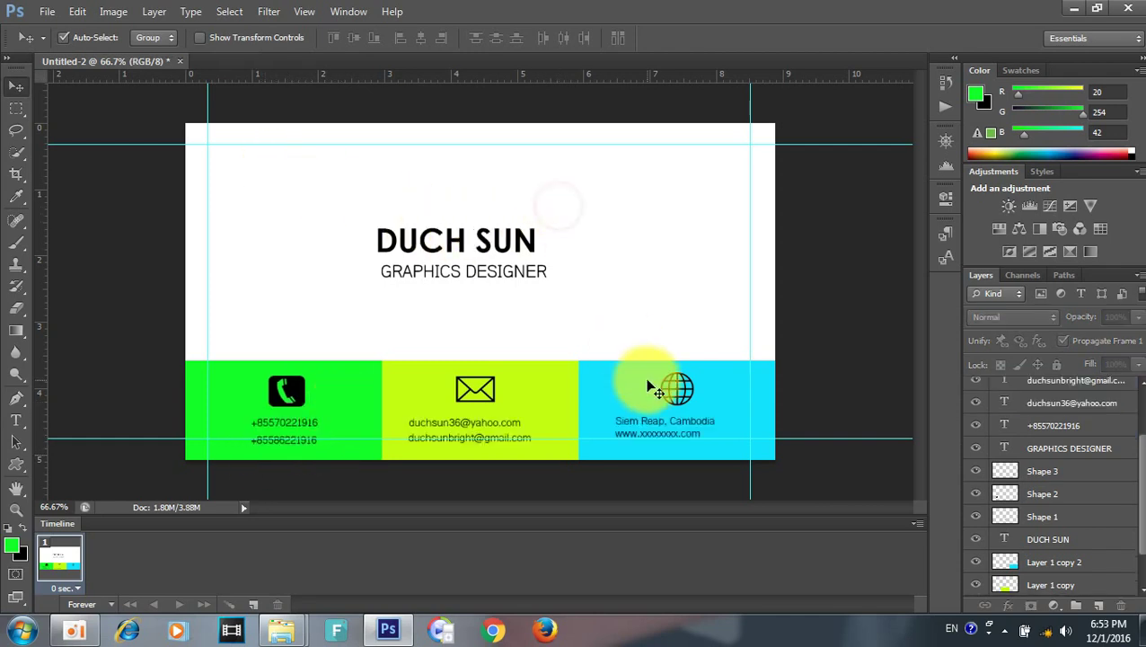
Step: Switch to the Custom Shape tool and browse the Shape picker for the flower ornament
click(665, 417)
click(661, 274)
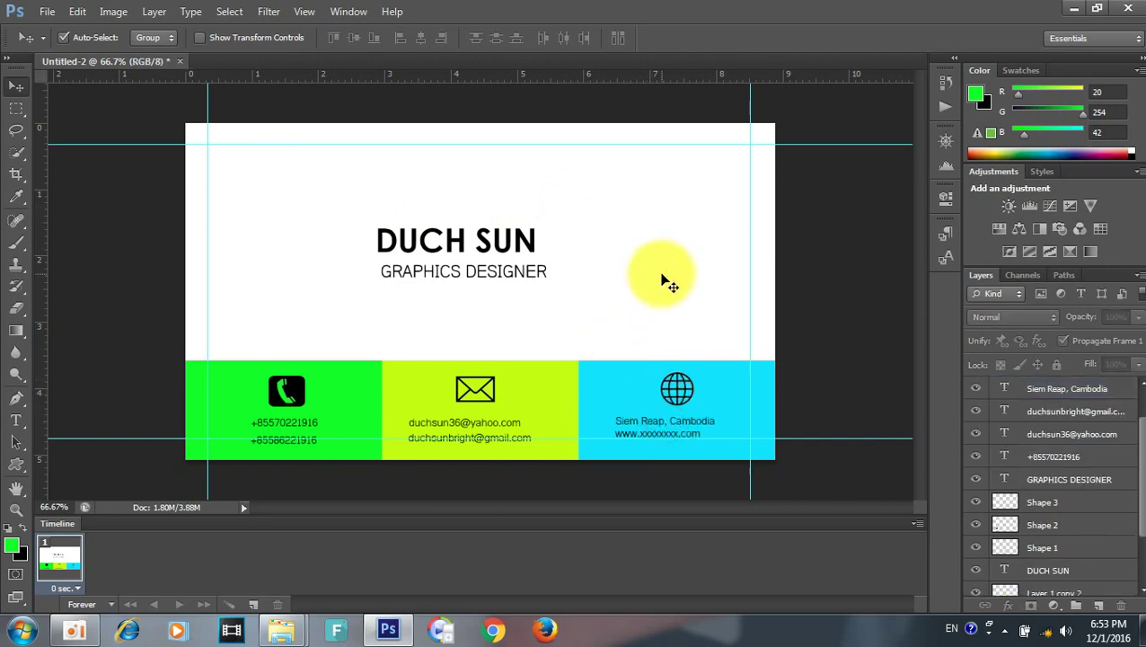
click(13, 461)
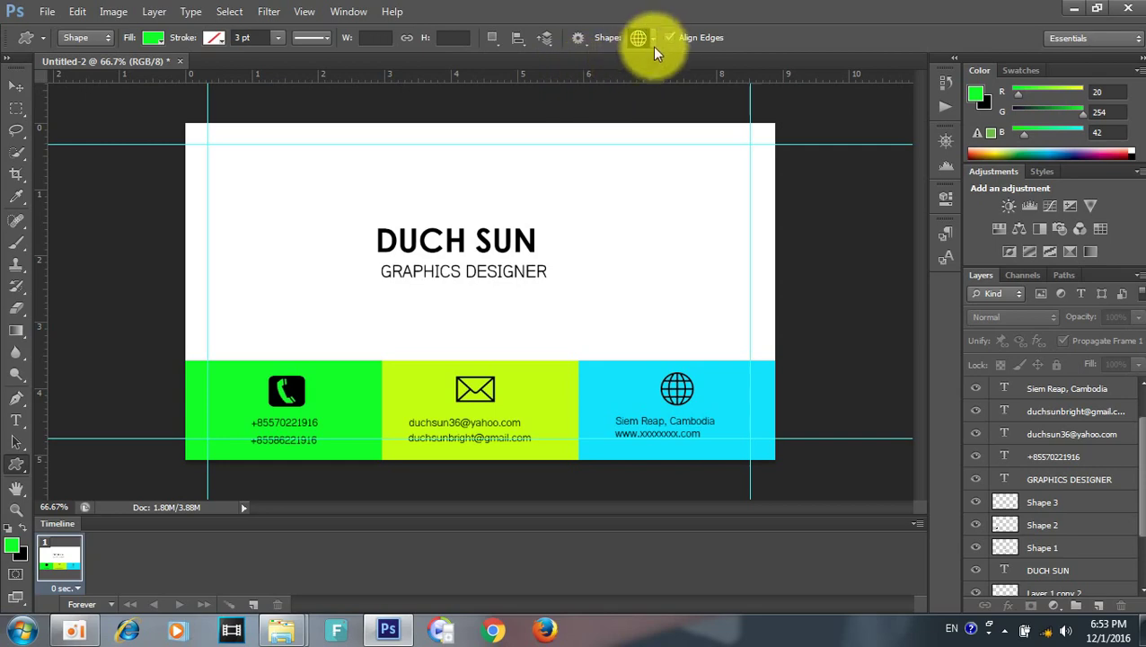
click(654, 43)
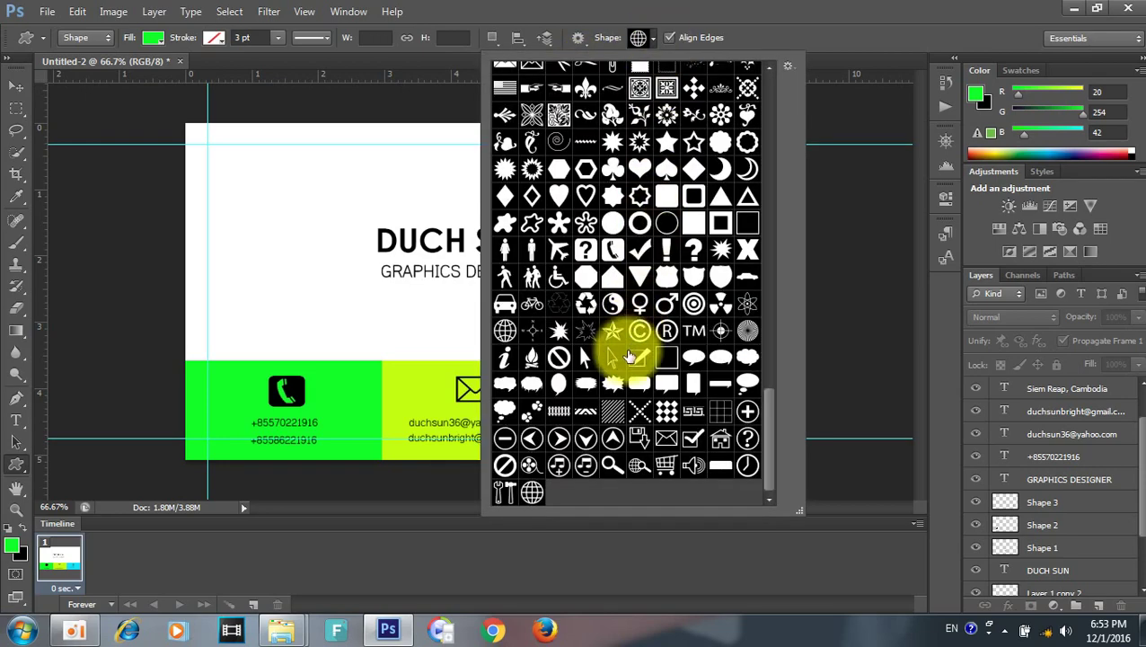
scroll(625, 355, up, 3)
scroll(626, 354, up, 2)
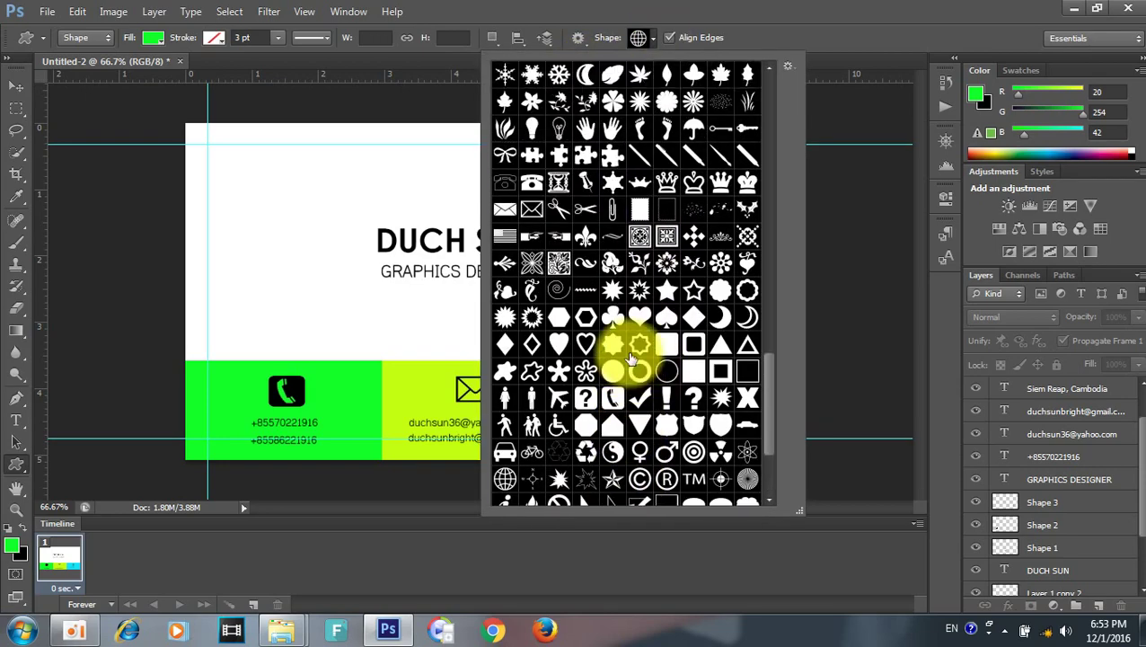
scroll(628, 352, up, 2)
scroll(628, 352, up, 2)
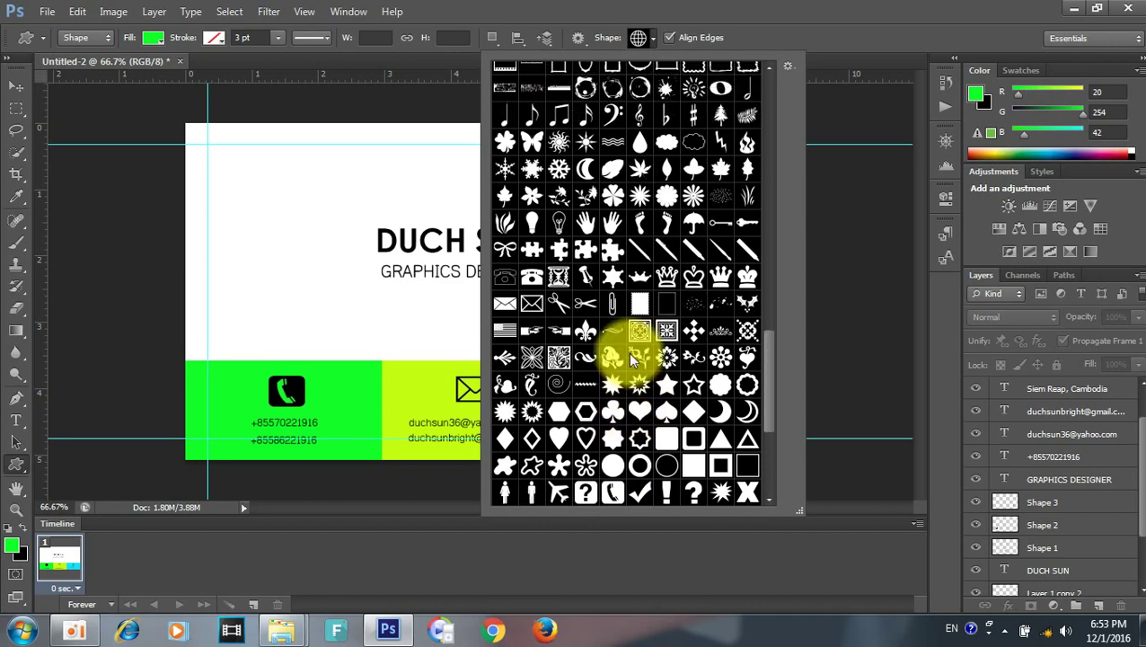
scroll(627, 352, up, 1)
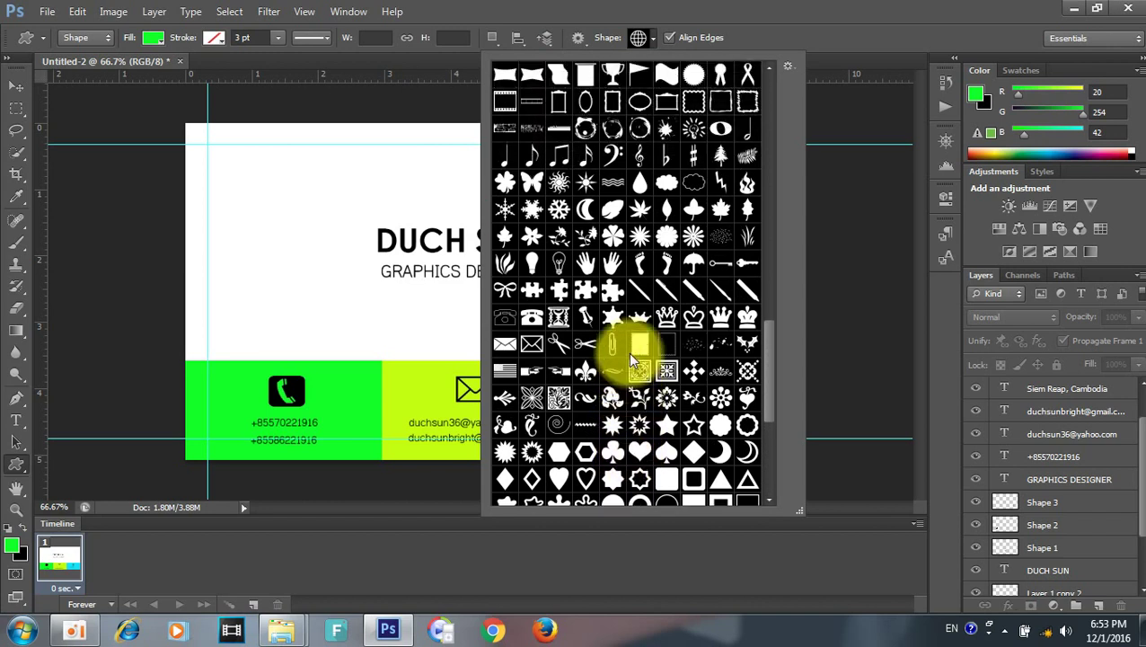
scroll(631, 360, up, 2)
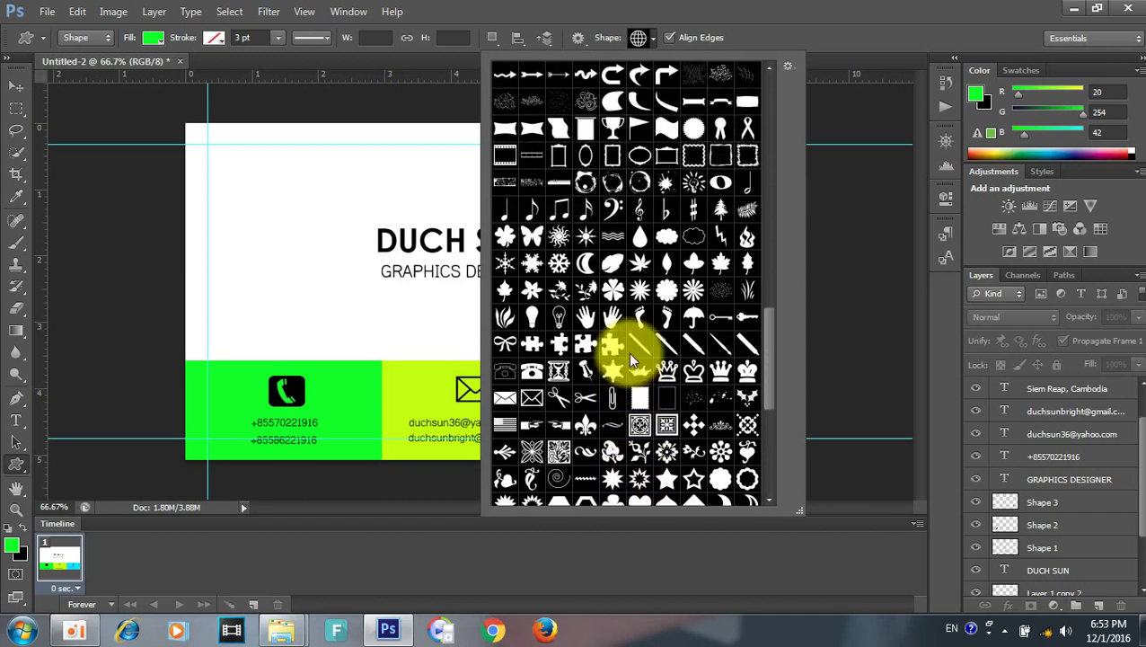
scroll(631, 359, up, 2)
scroll(631, 359, up, 3)
scroll(632, 360, up, 3)
scroll(632, 360, up, 1)
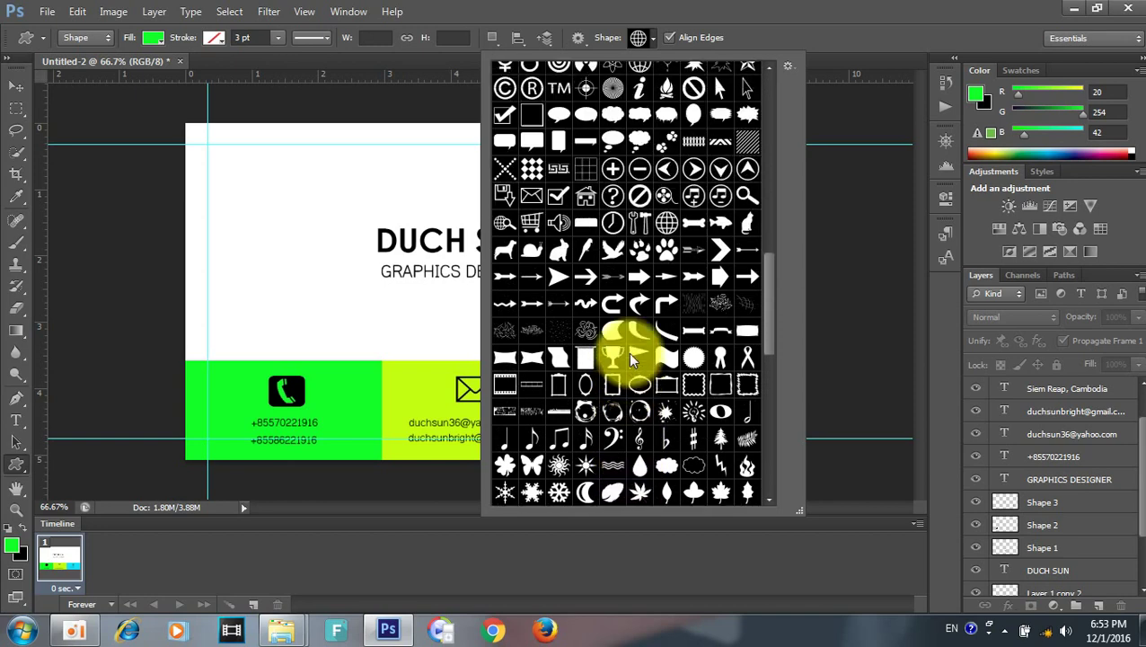
scroll(628, 352, up, 3)
scroll(628, 352, up, 2)
scroll(628, 352, up, 3)
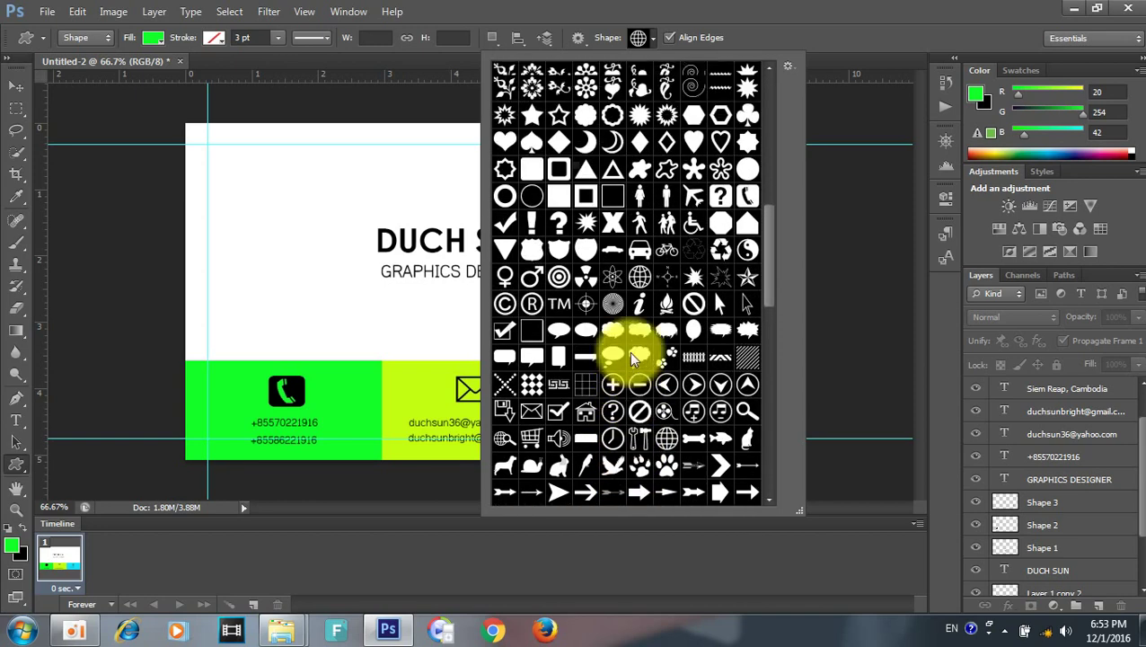
scroll(631, 358, up, 3)
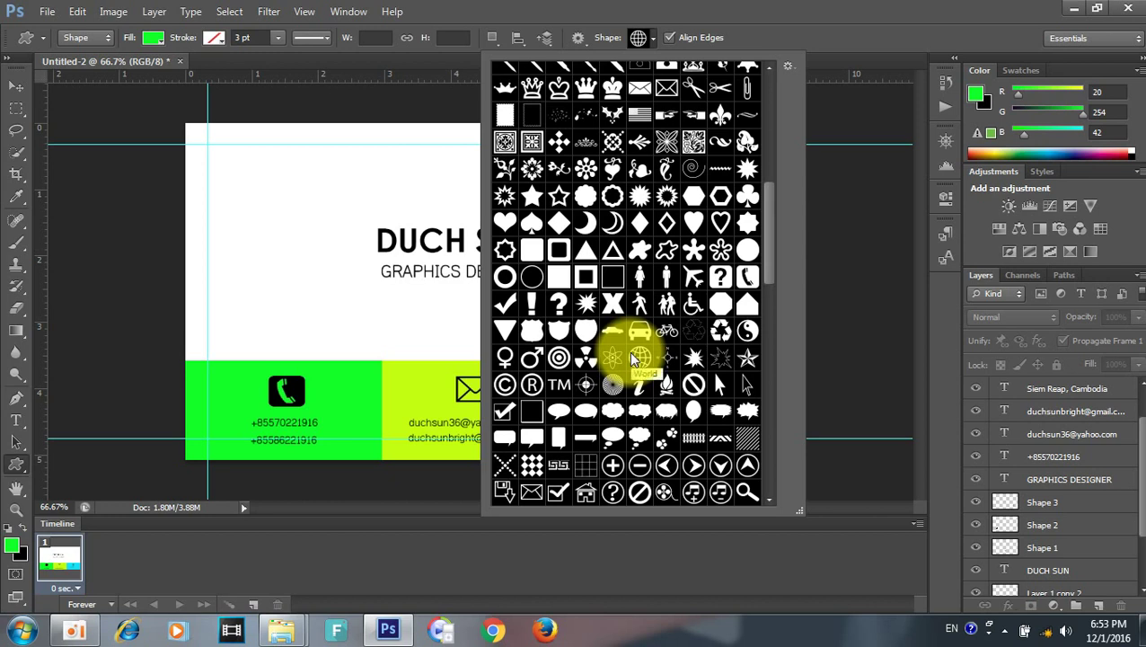
scroll(632, 359, up, 1)
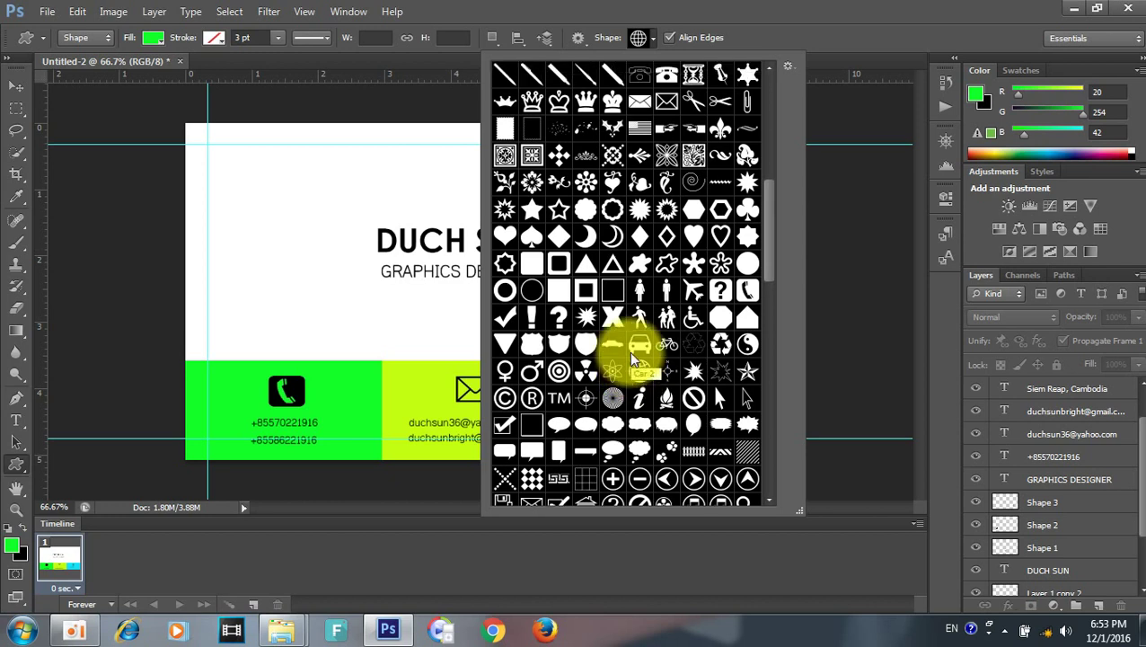
Step: Draw the flower ornament and shrink it to about 61% in the top-right corner
click(532, 184)
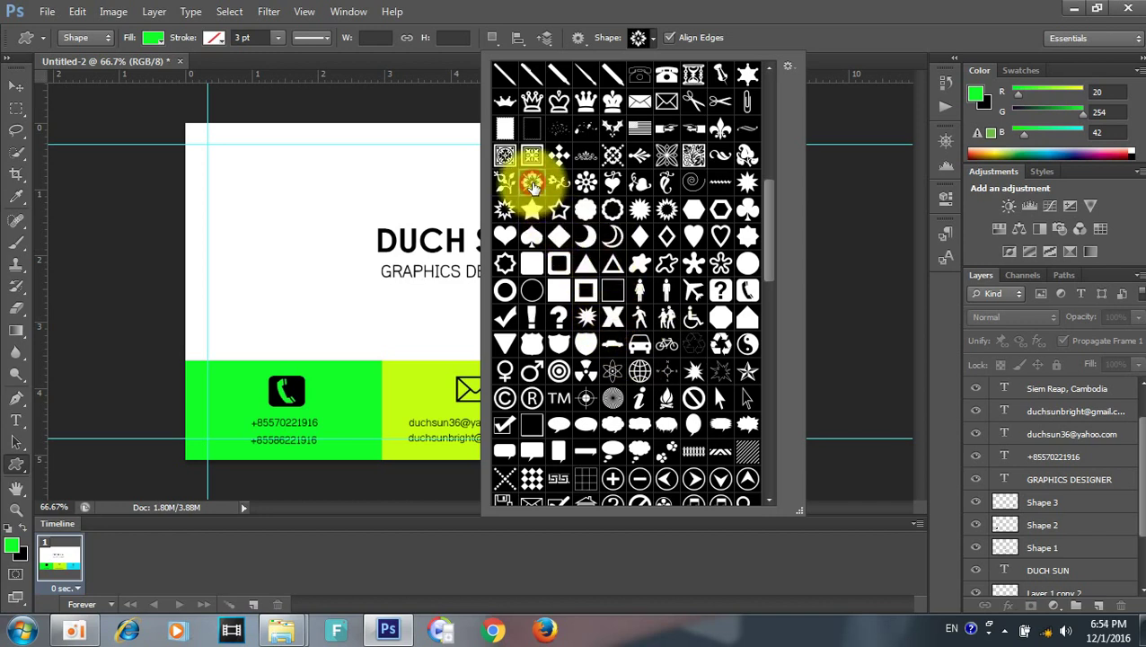
drag(371, 159, 465, 253)
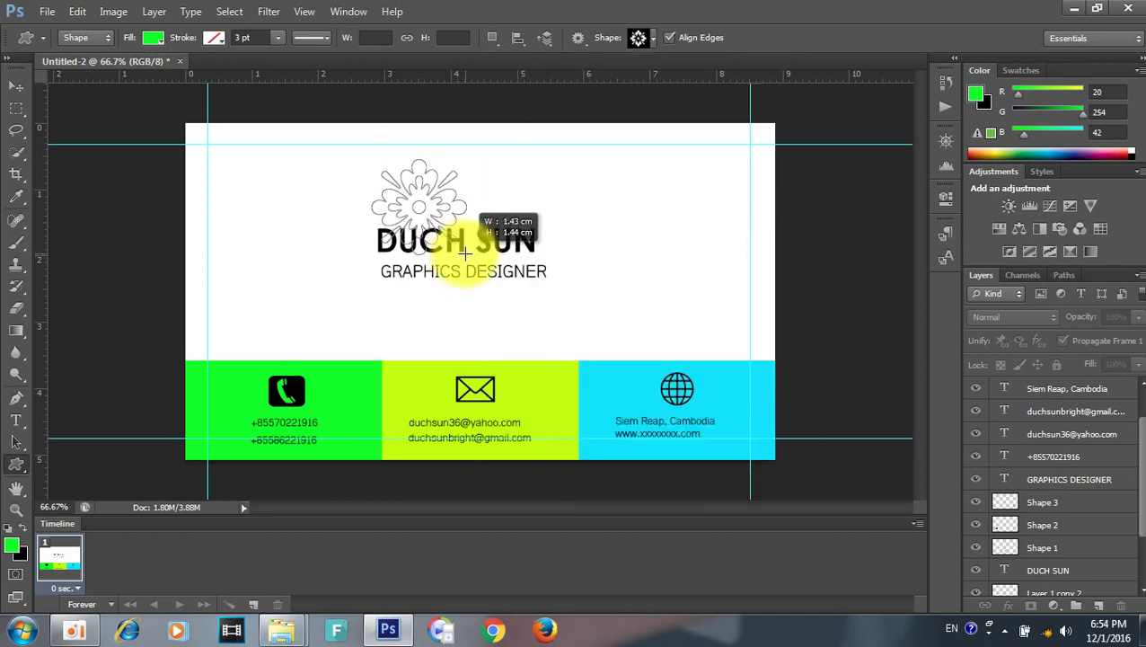
drag(465, 254, 705, 186)
key(v)
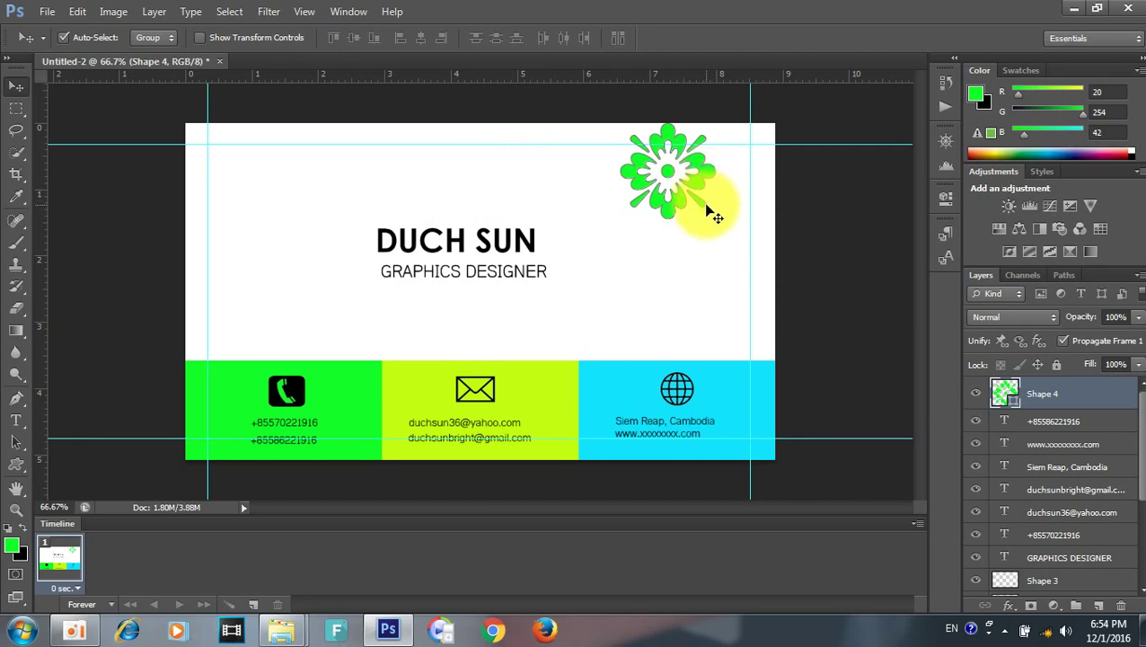
key(ctrl+t)
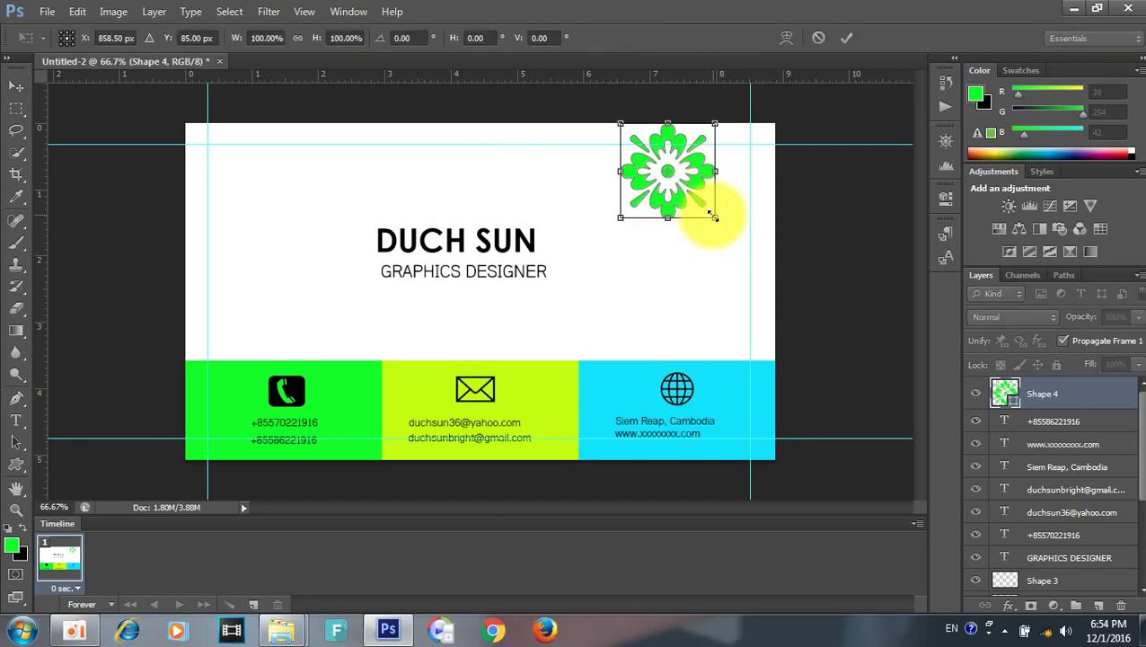
mouse_move(712, 216)
mouse_down()
mouse_move(696, 195)
mouse_move(732, 176)
mouse_up()
key(Return)
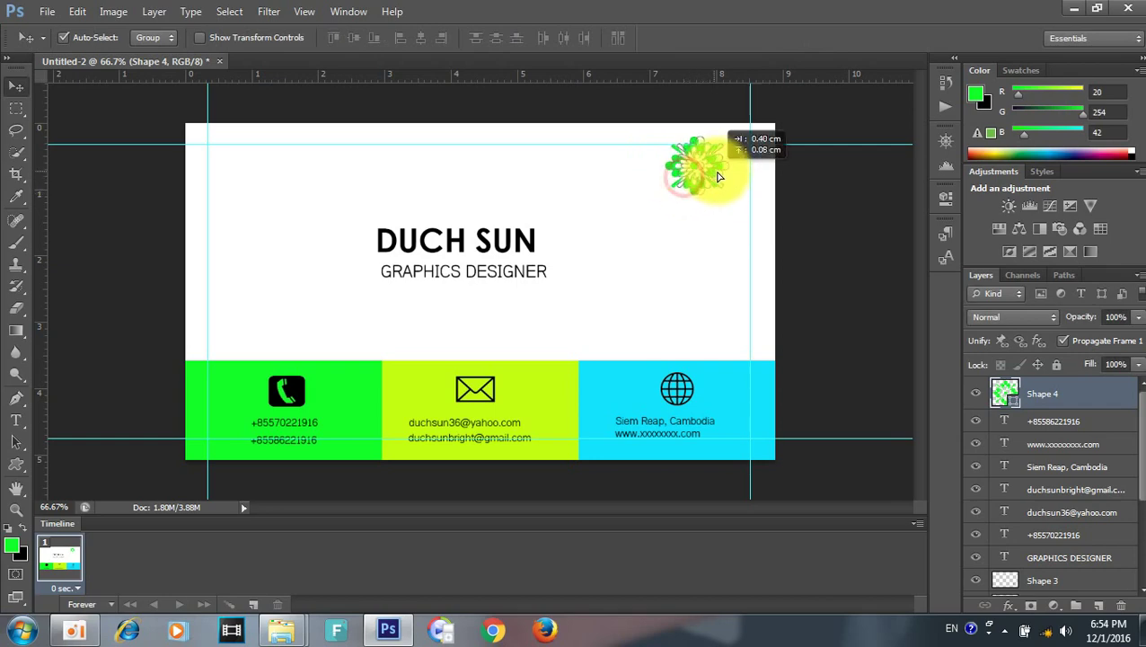
Step: Rasterize the Shape 4 flower layer in the top-right corner
ctrl+click(1007, 397)
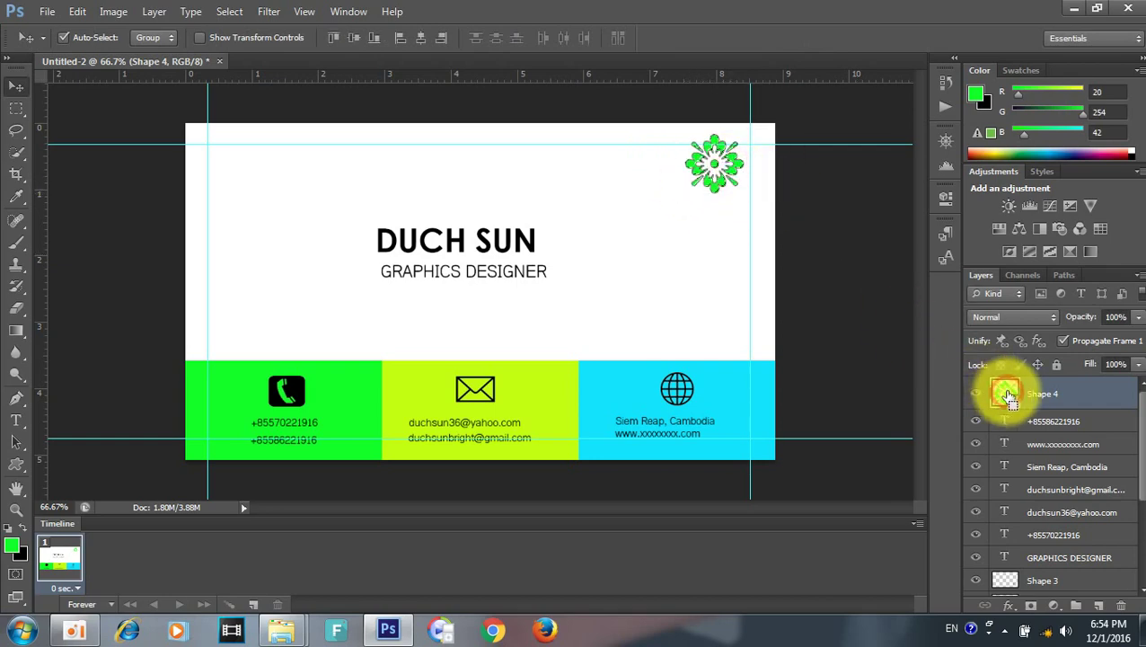
right_click(1008, 396)
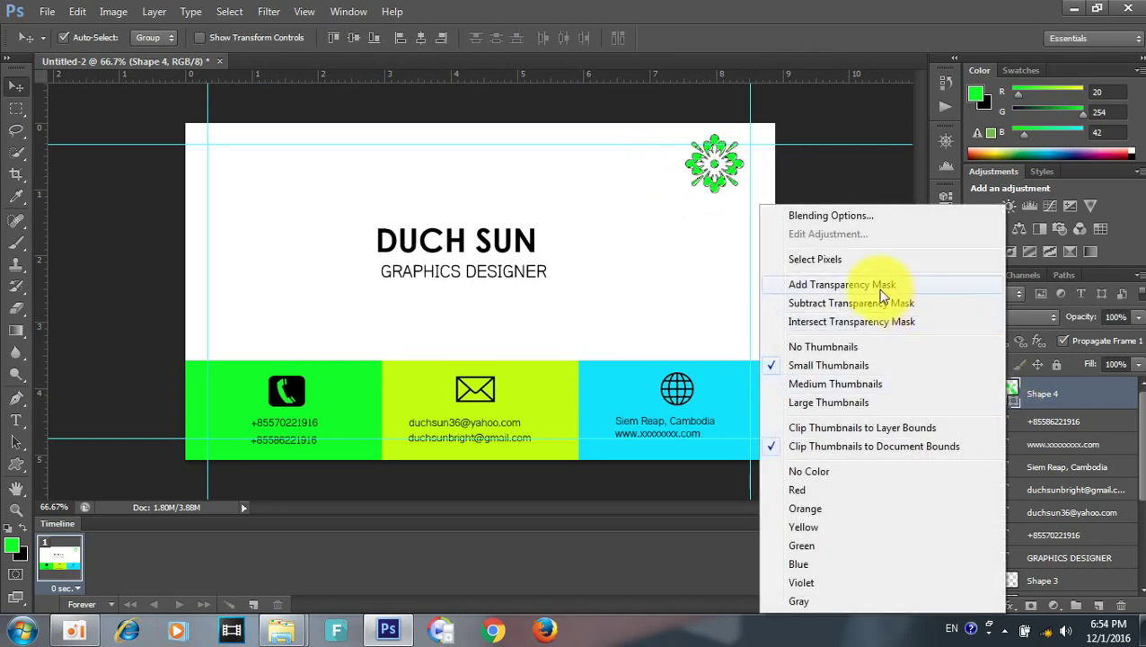
right_click(1076, 401)
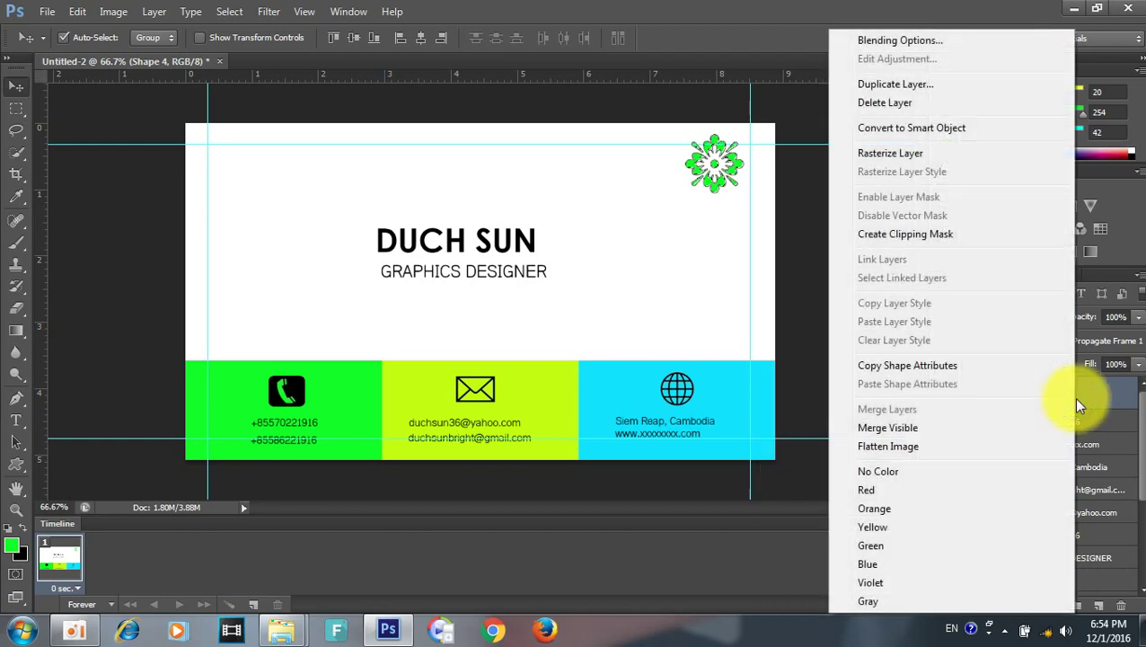
click(912, 156)
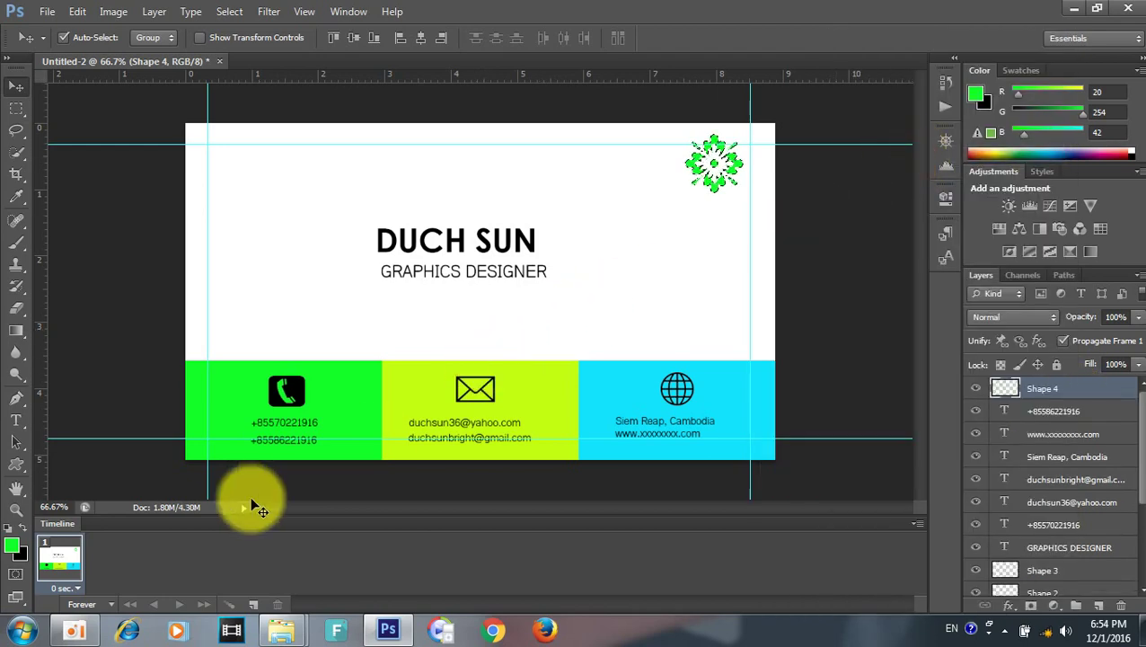
Step: Refill the rasterized flower with magenta as the foreground colour
key(i)
click(7, 550)
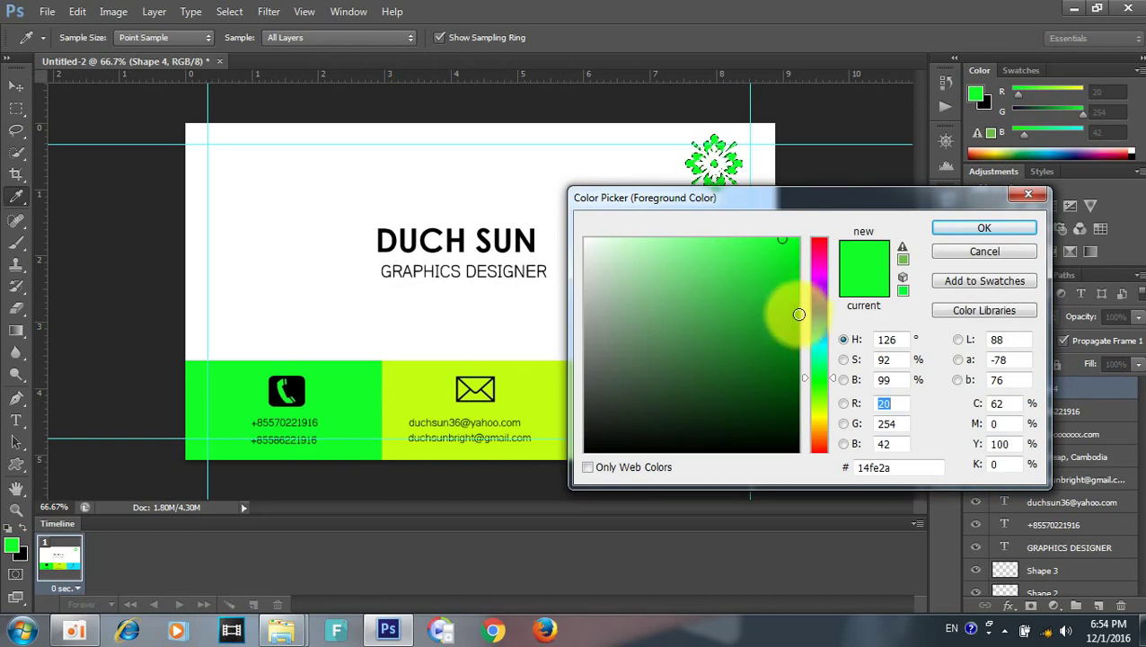
click(816, 271)
click(979, 227)
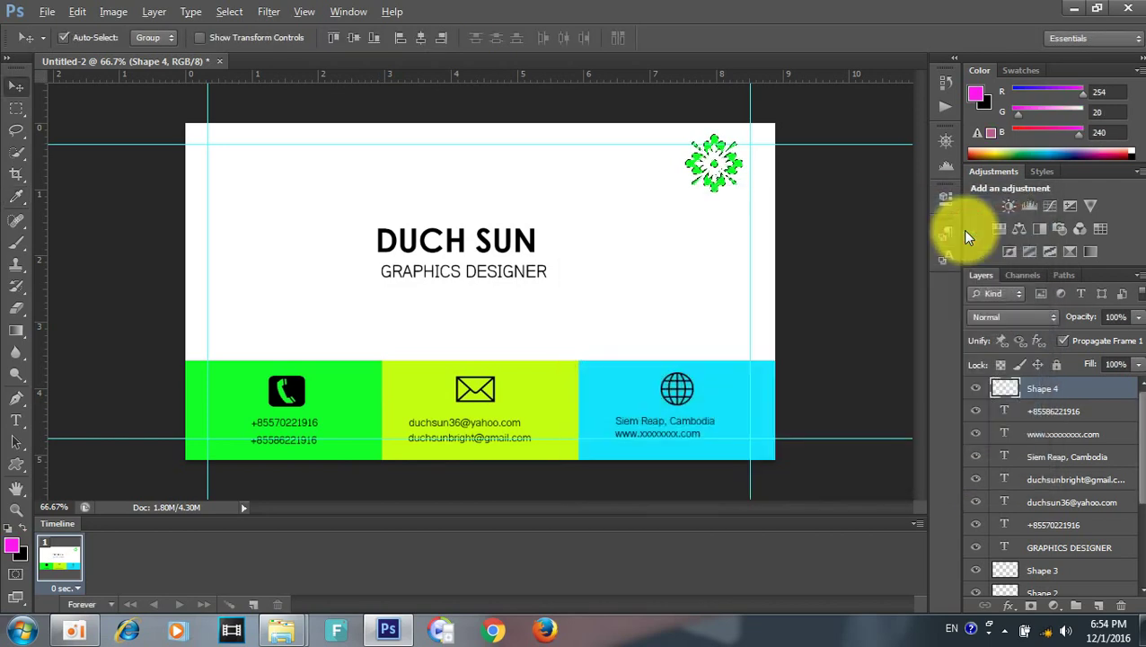
key(alt+BackSpace)
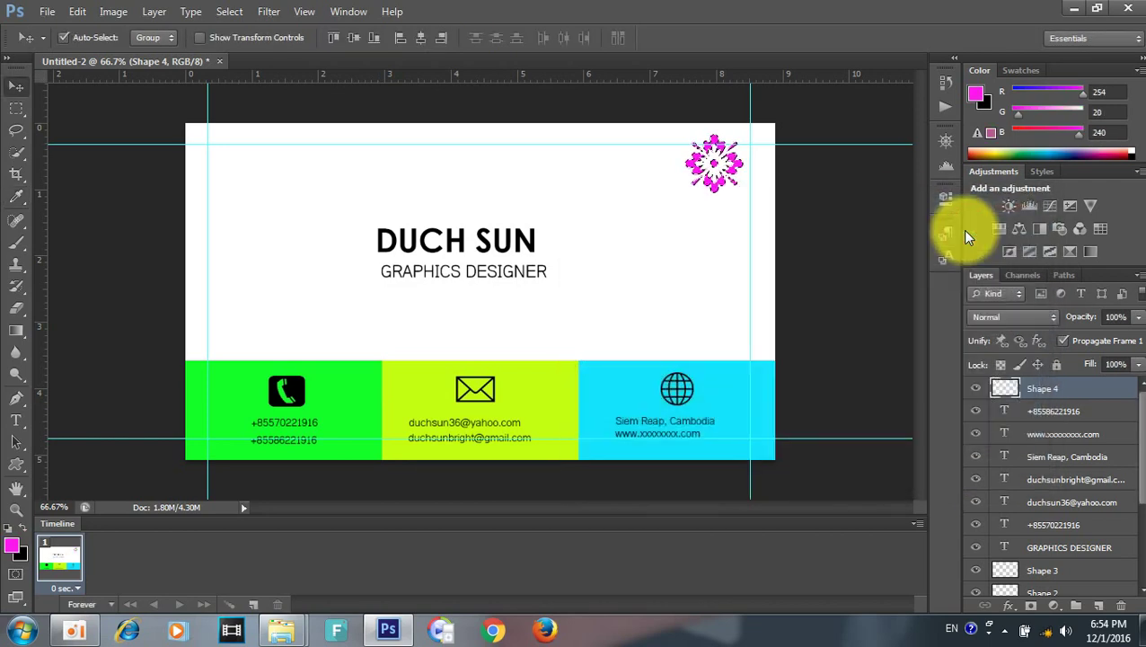
Step: Shrink the magenta flower to about 63% of its size
ctrl+click(710, 153)
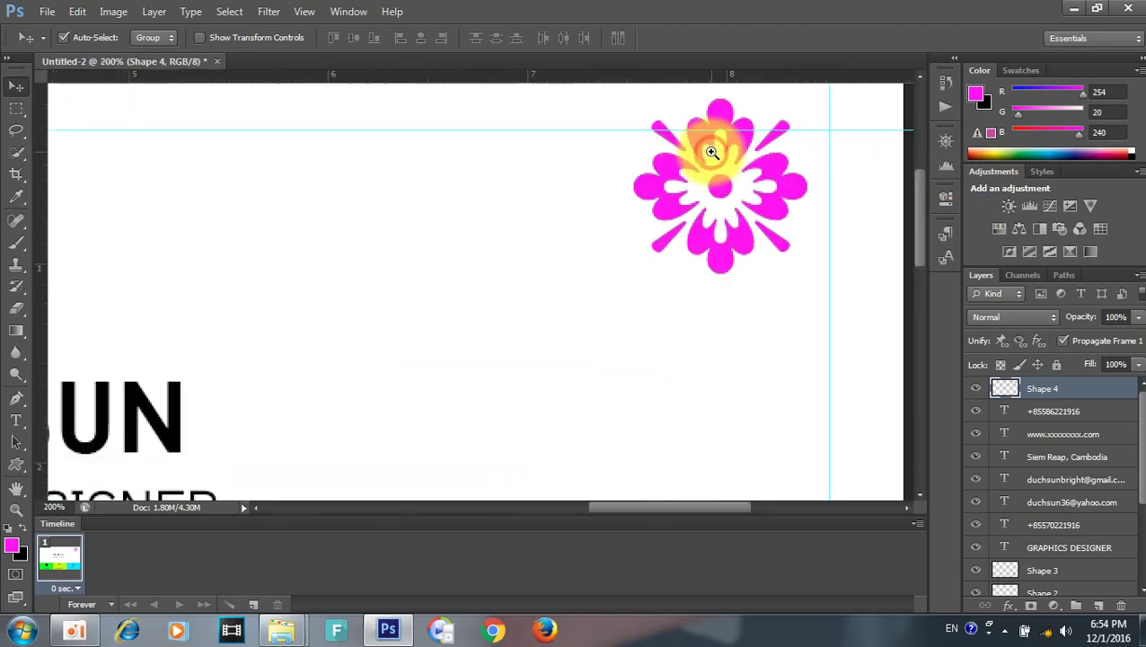
click(813, 255)
click(783, 215)
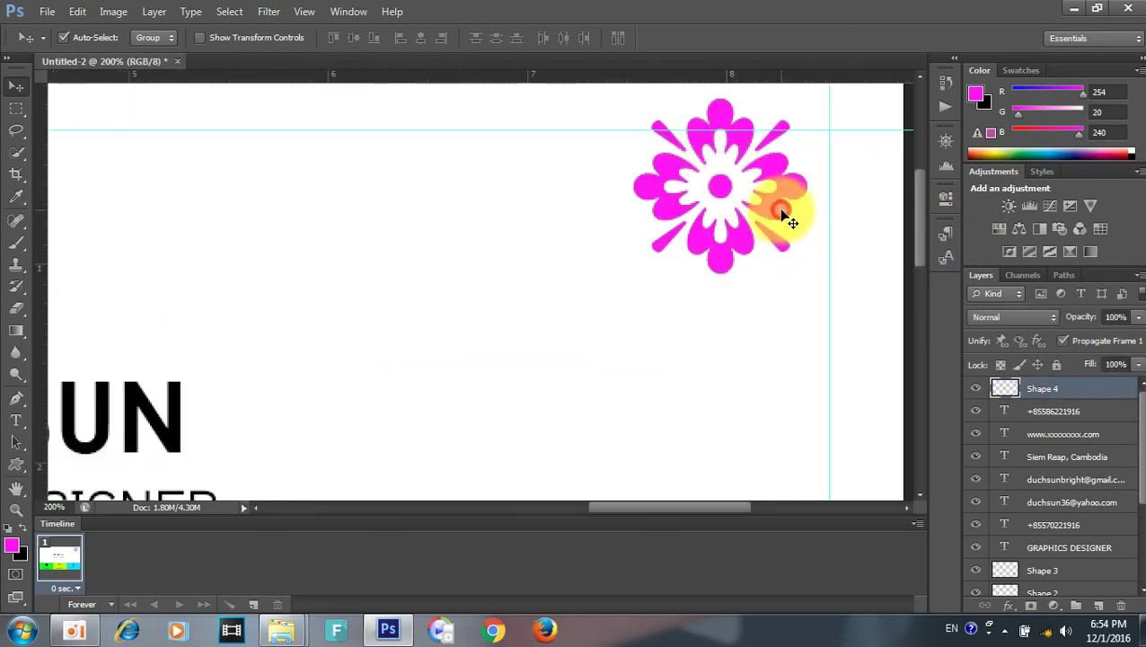
key(ctrl+t)
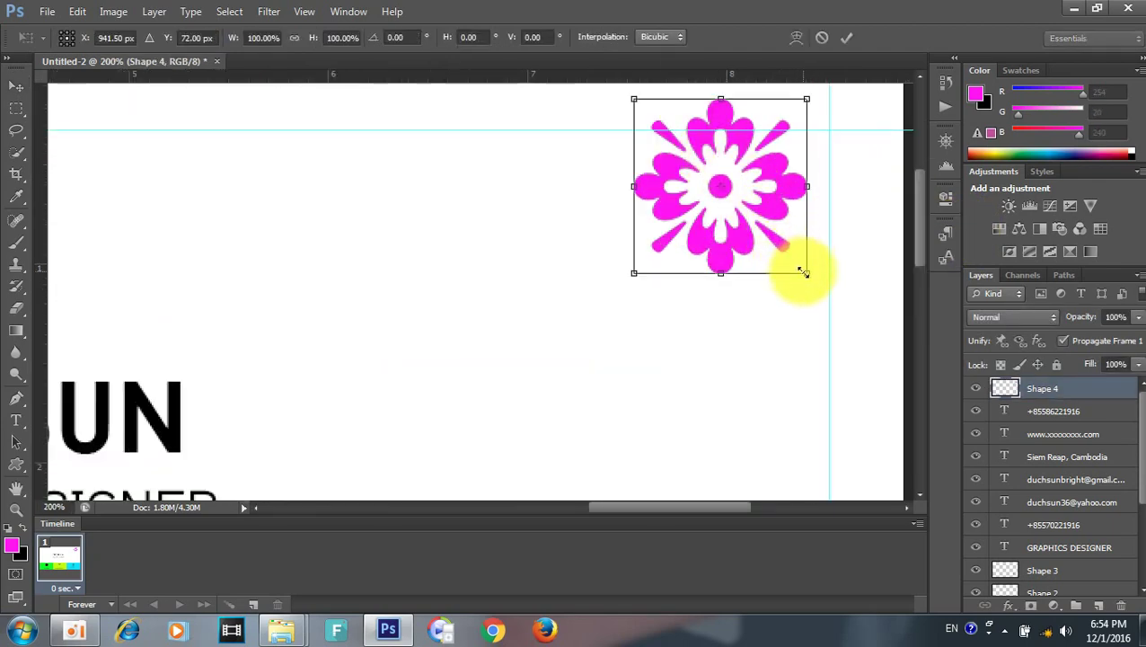
drag(804, 271, 782, 229)
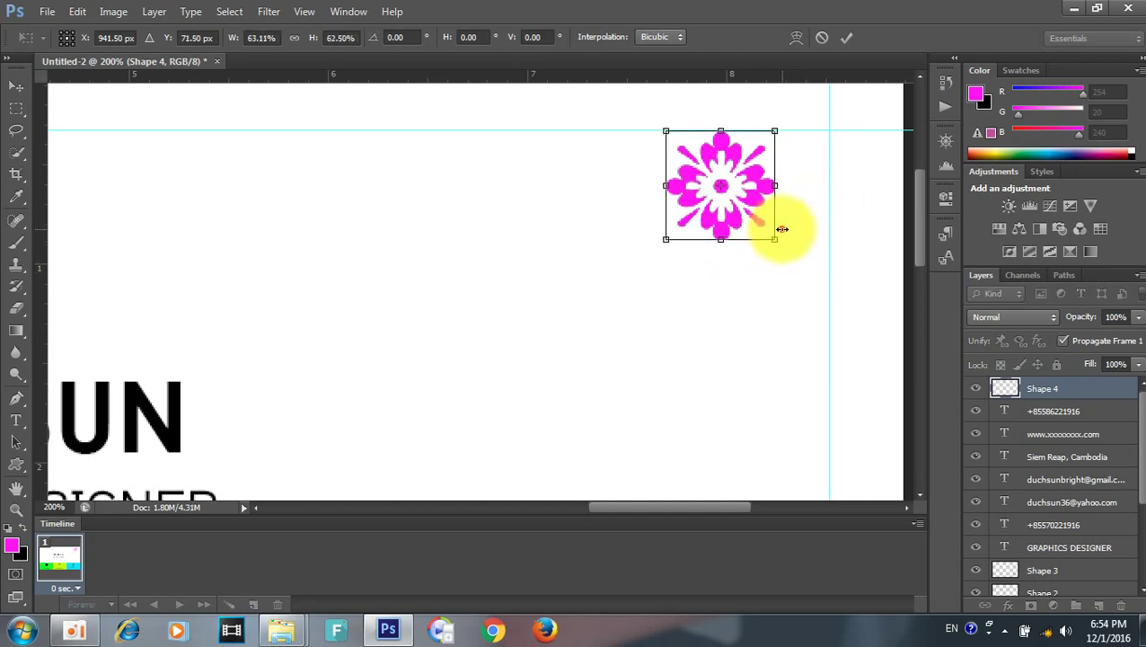
key(Return)
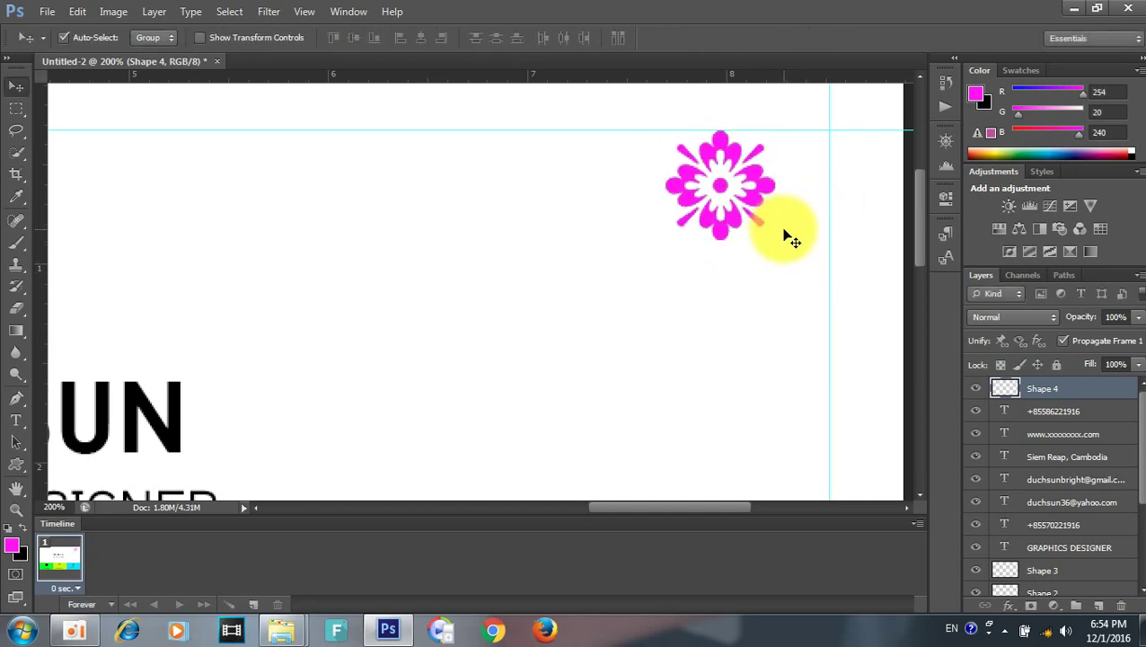
Step: Duplicate the flower layer and enlarge the copy about its centre
key(ctrl+j)
key(ctrl+t)
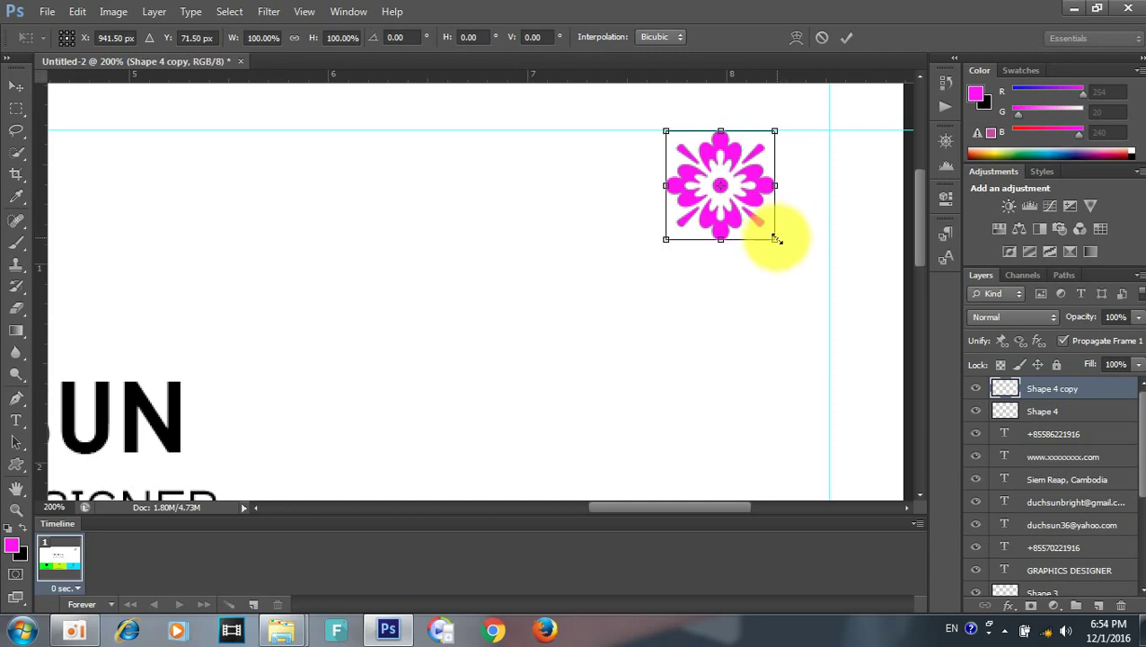
drag(776, 240, 791, 259)
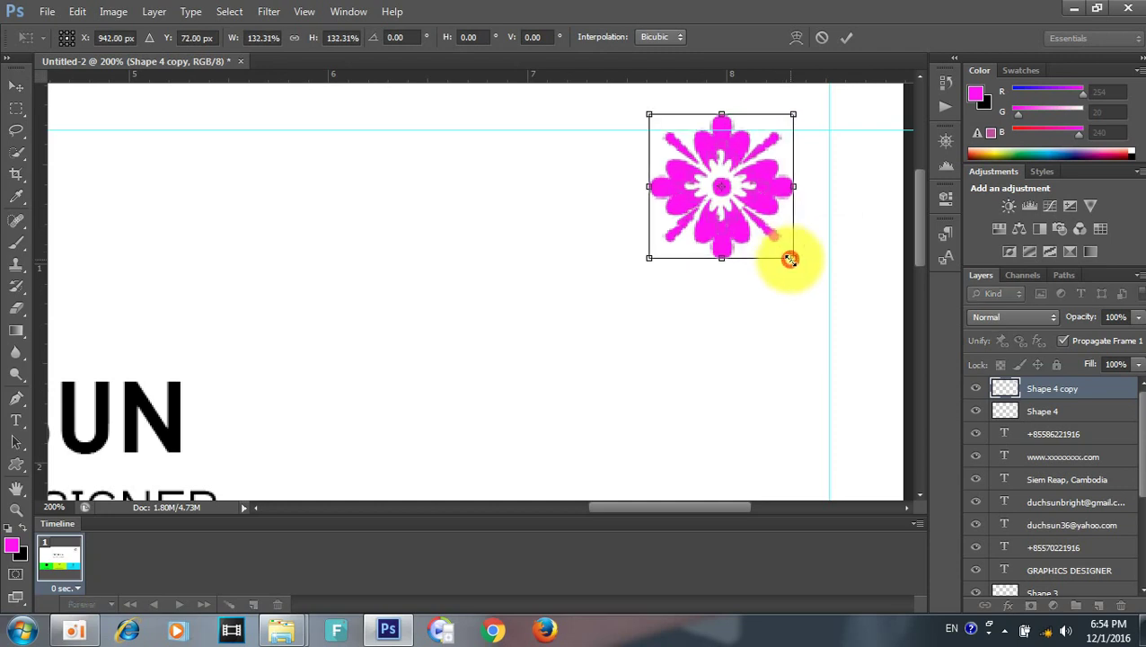
key(Return)
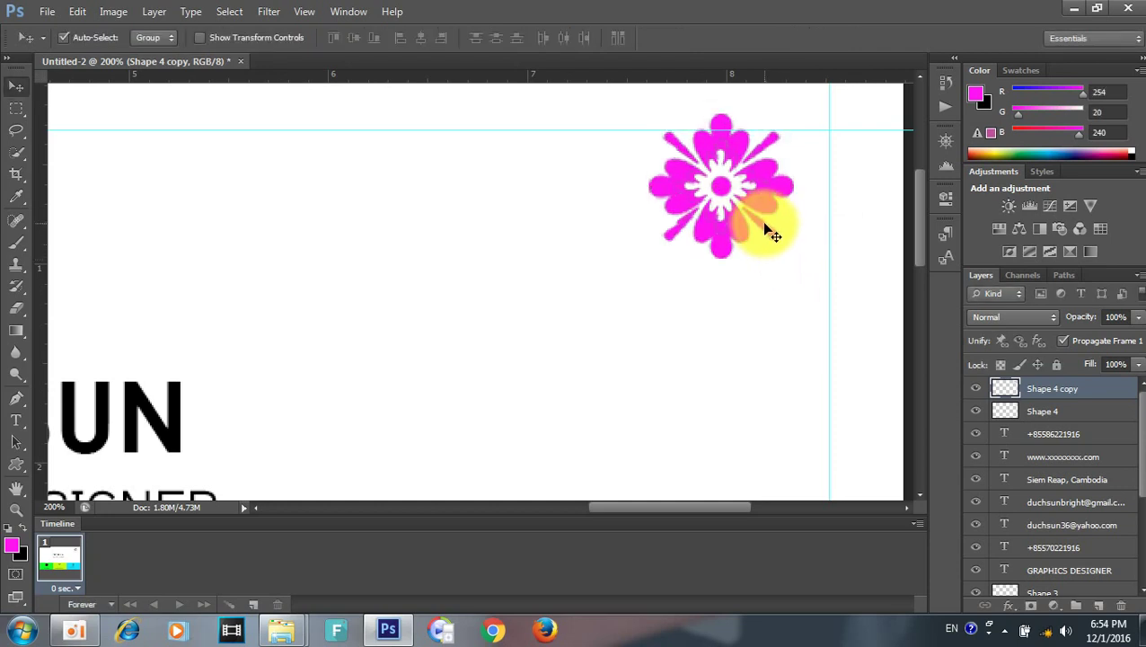
Step: Move the enlarged flower copy beneath the original and align it
alt+click(778, 188)
alt+click(778, 187)
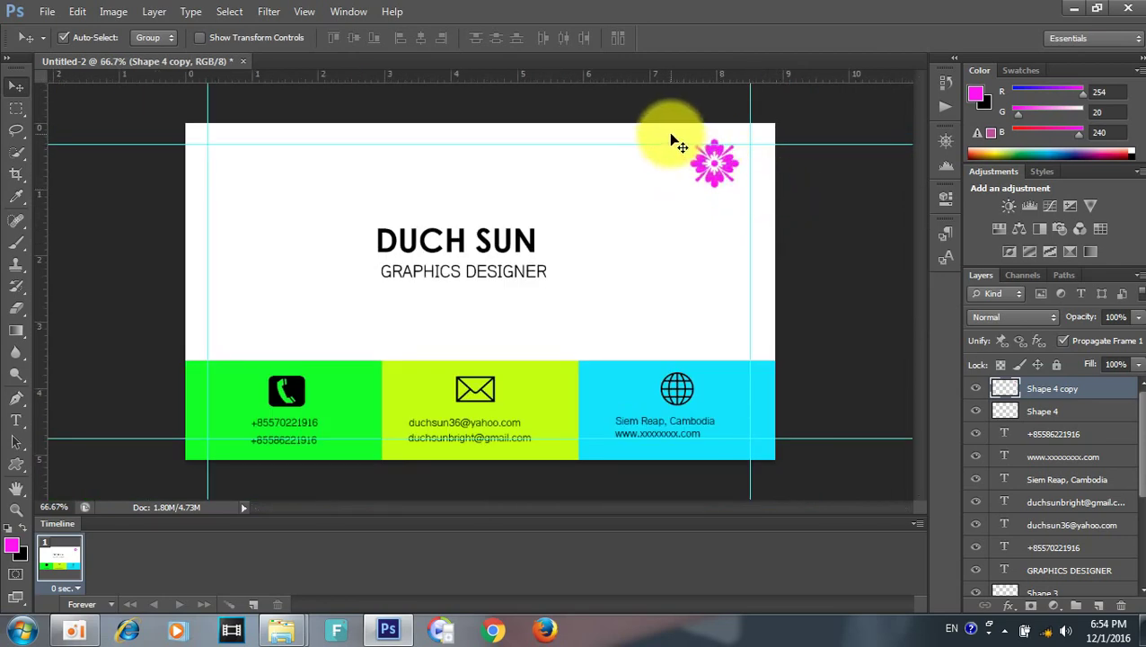
alt+scroll(742, 146, up, 1)
mouse_move(686, 144)
mouse_down()
mouse_move(697, 180)
mouse_move(729, 180)
mouse_move(723, 199)
mouse_up()
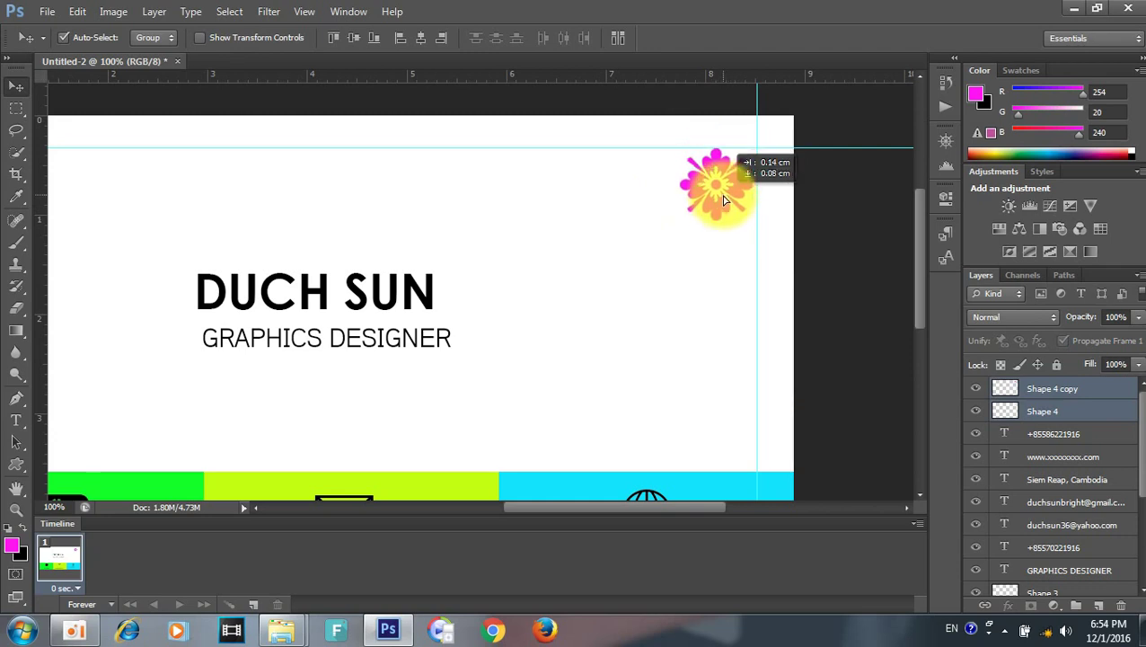
click(835, 271)
click(750, 187)
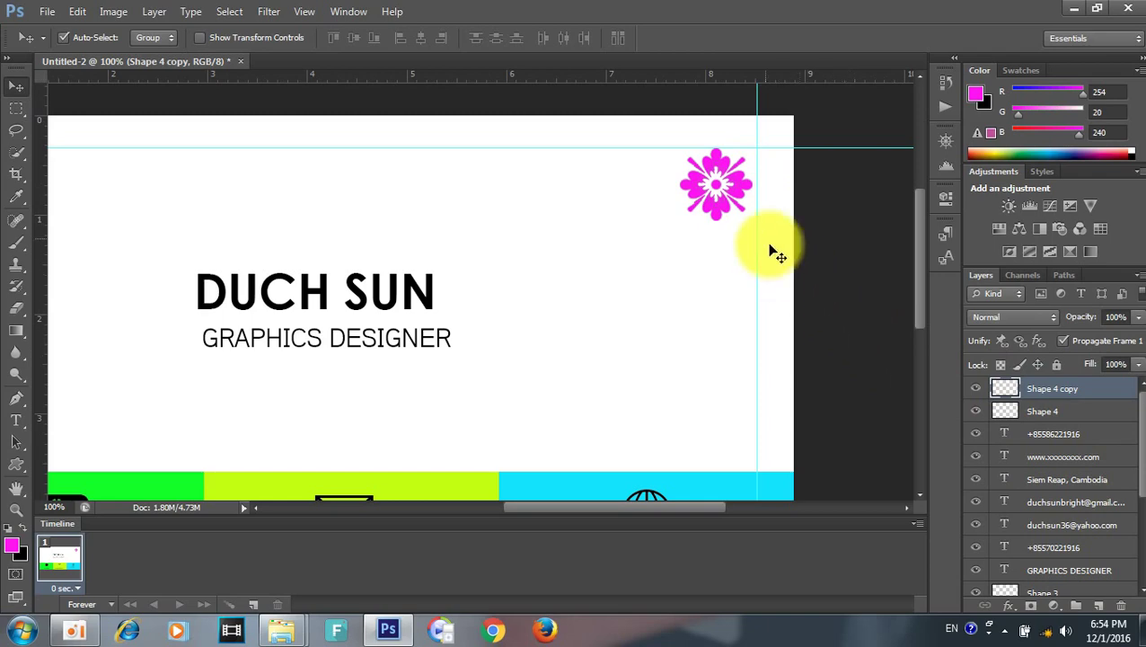
drag(726, 193, 718, 196)
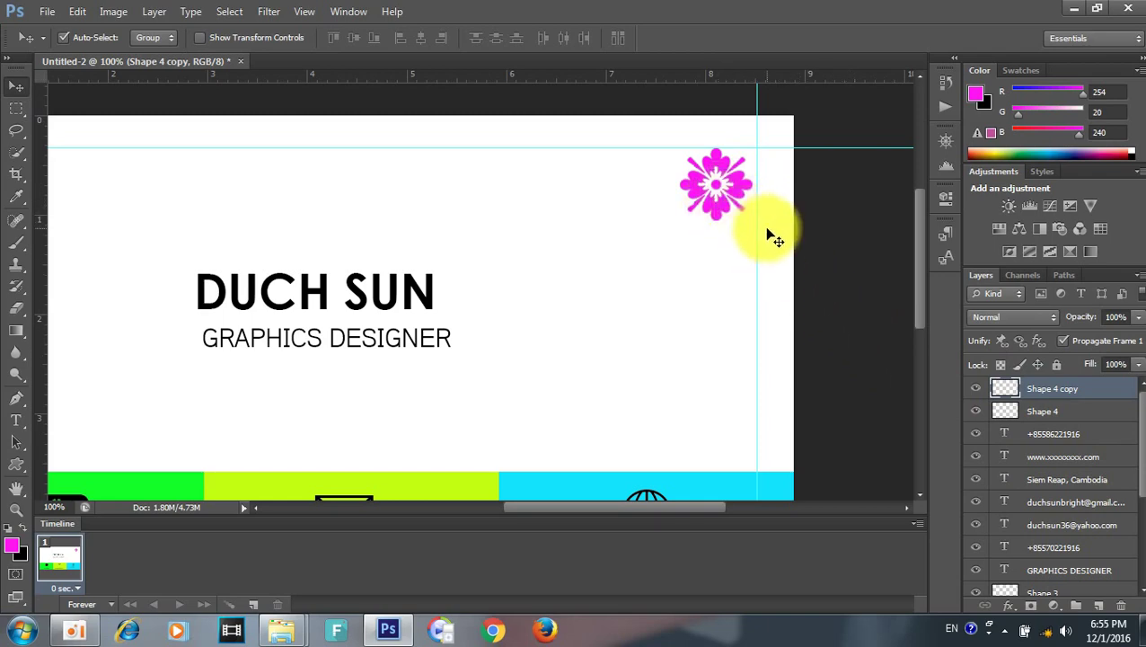
Step: Shift the flower copy's hue slightly, to about -10, with Hue/Saturation
key(ctrl+u)
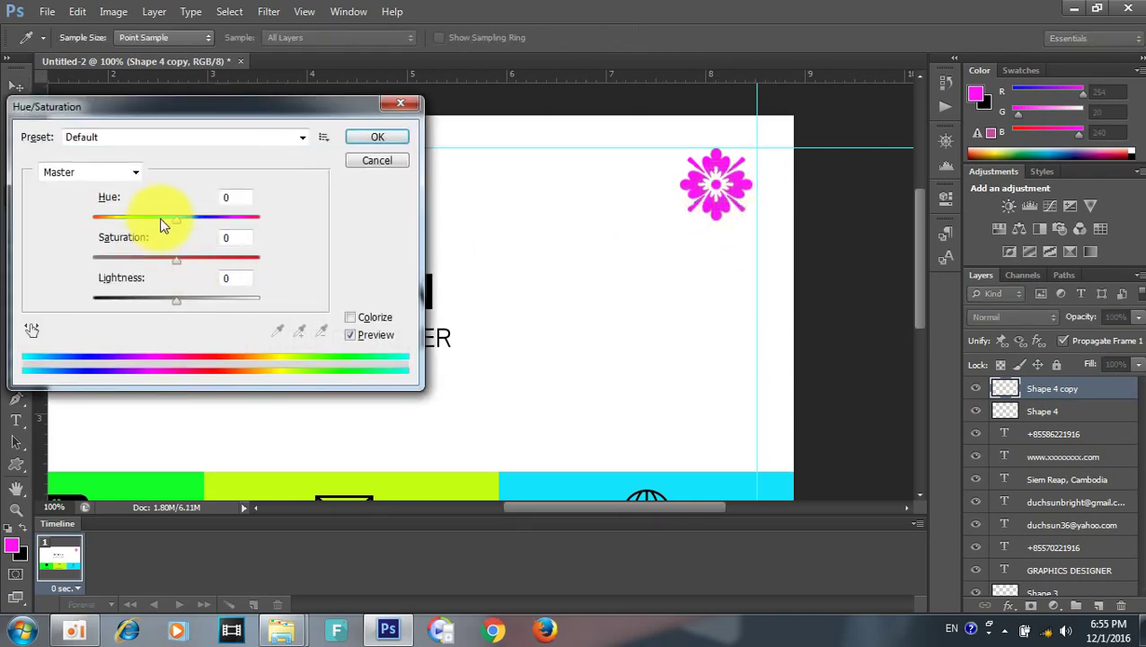
drag(176, 217, 153, 219)
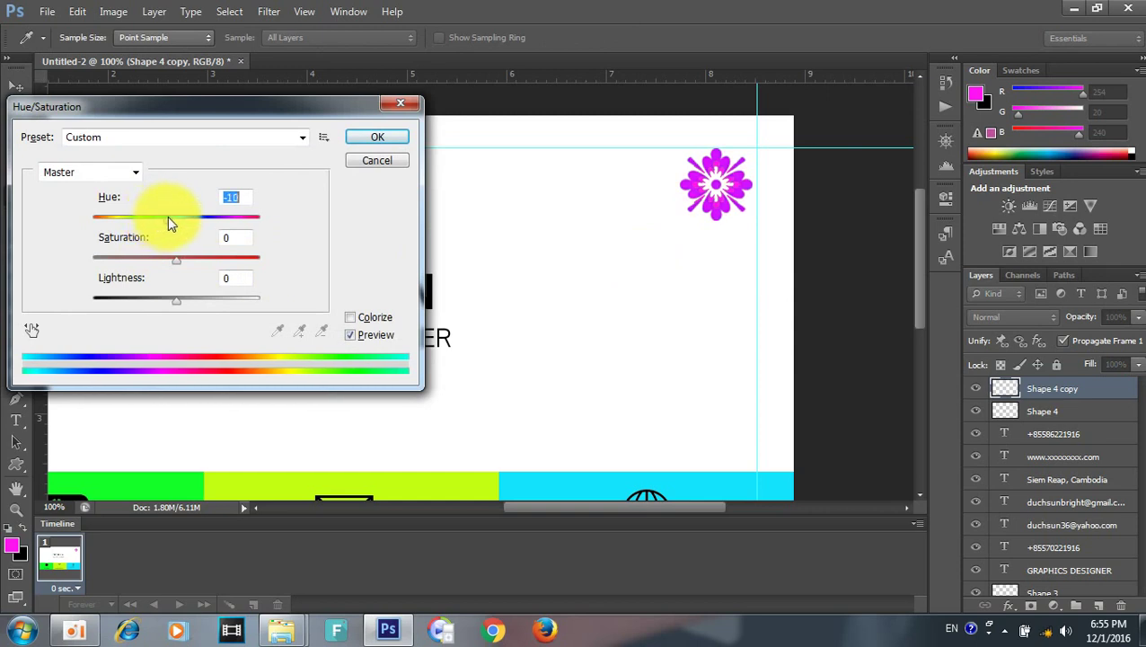
click(377, 137)
key(v)
click(575, 179)
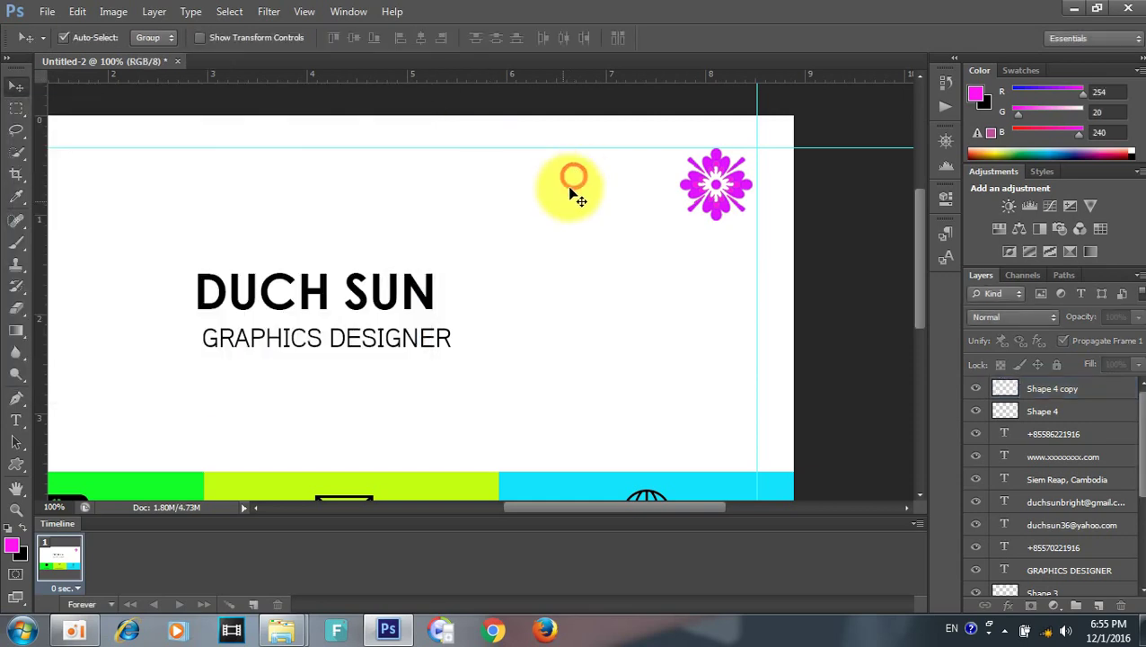
key(ctrl+minus)
key(ctrl+minus)
key(ctrl+minus)
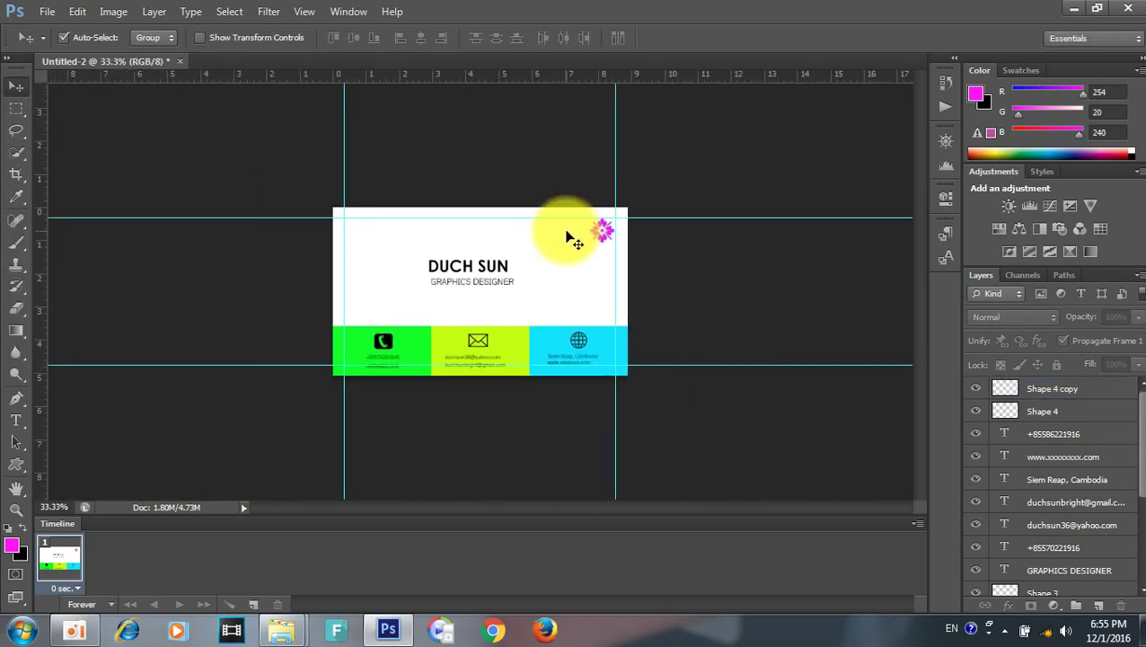
key(ctrl+plus)
key(ctrl+plus)
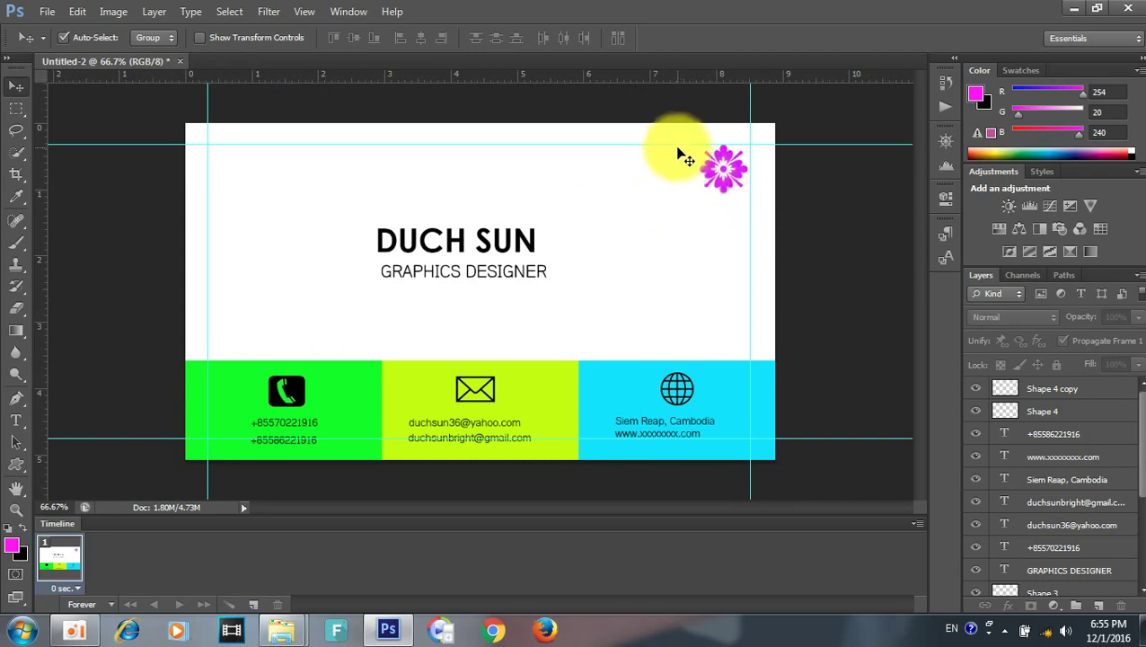
drag(670, 127, 790, 220)
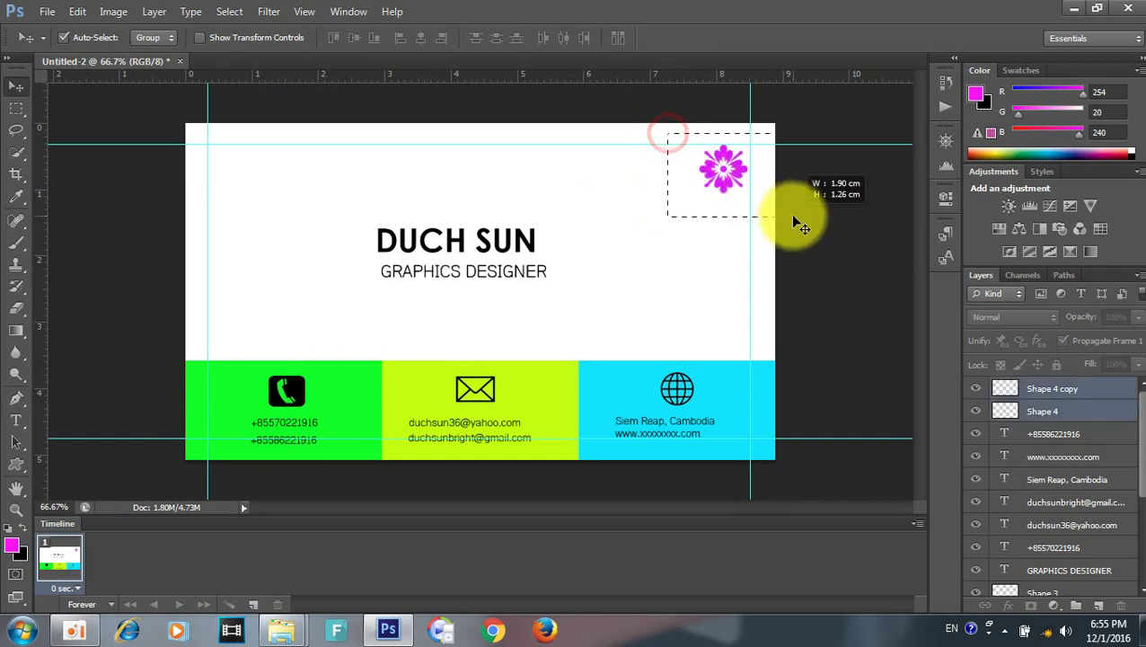
click(709, 241)
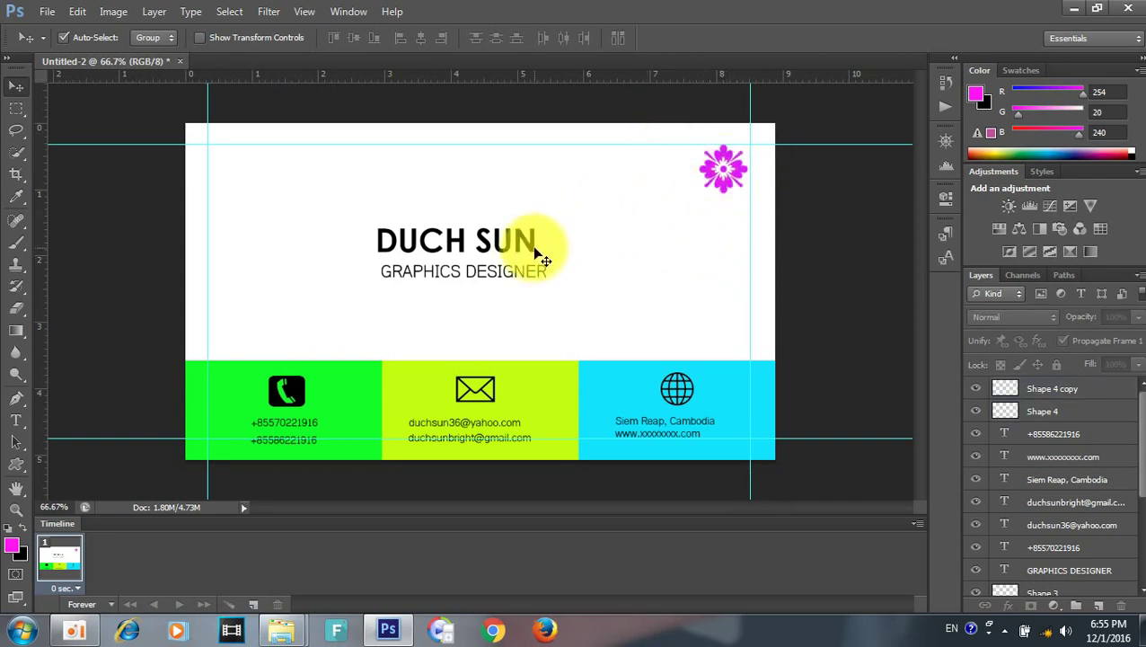
click(506, 279)
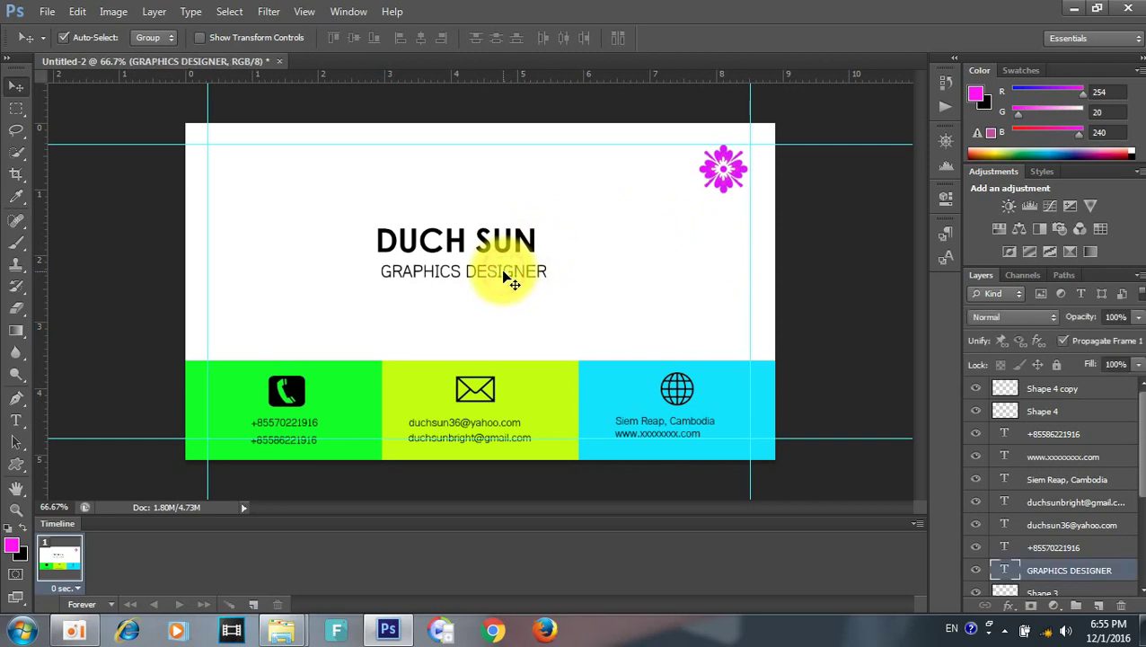
Step: Duplicate the GRAPHICS DESIGNER text to the upper right and retype it as COMPANY NAME
drag(506, 278, 719, 212)
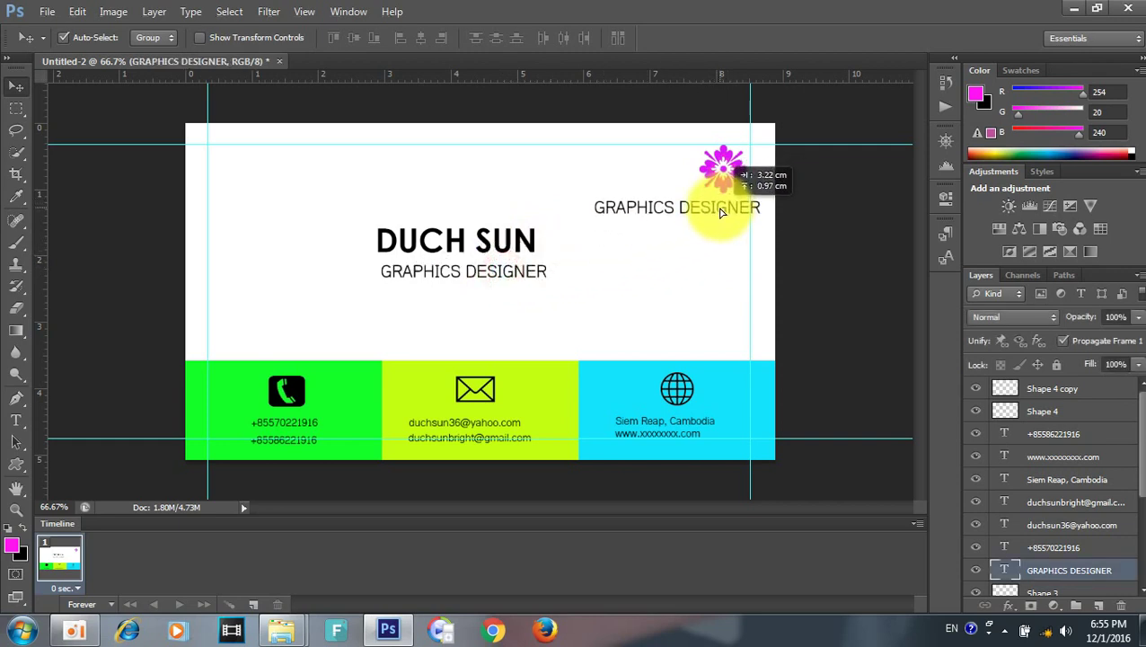
key(t)
click(708, 211)
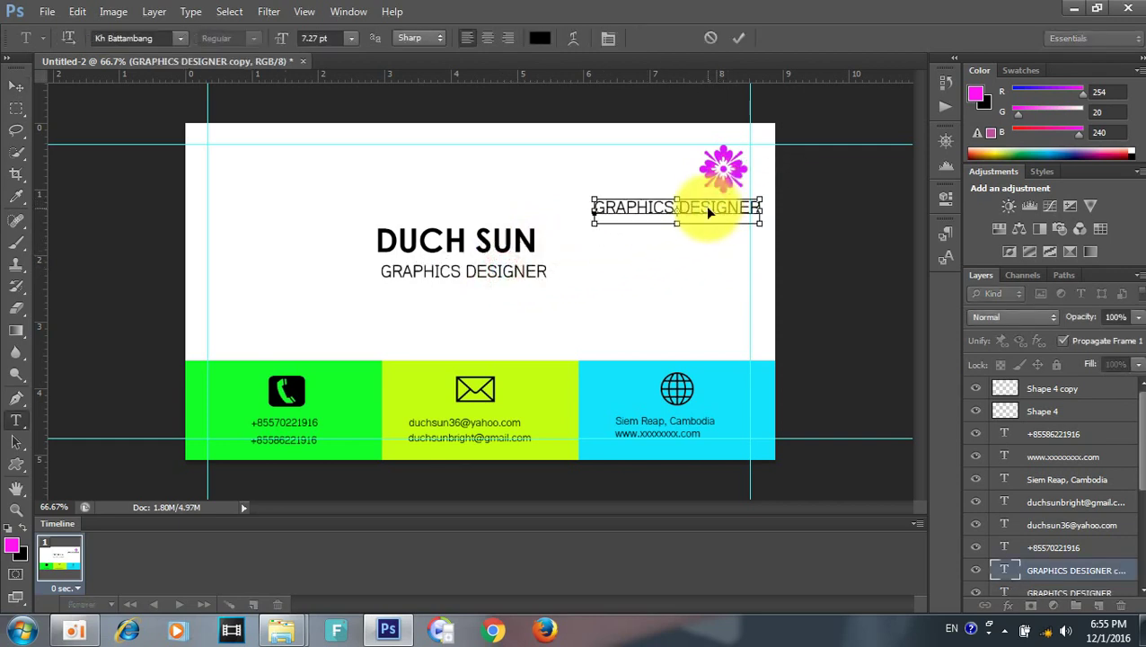
key(ctrl+a)
text(vo)
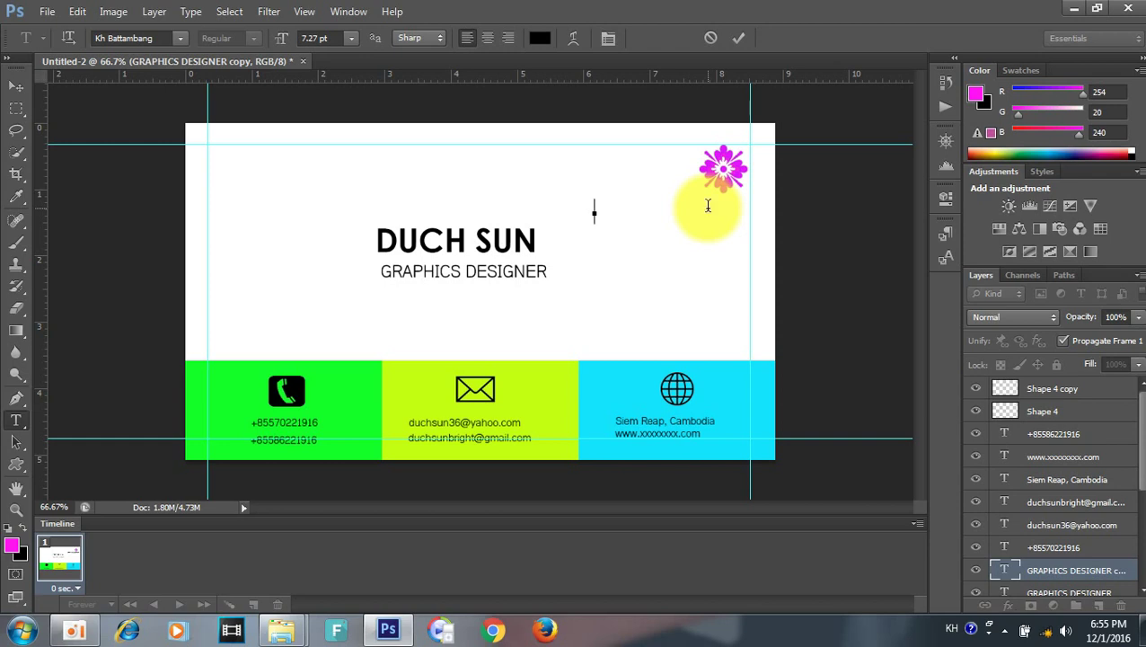
text(YOU)
text(R nA)
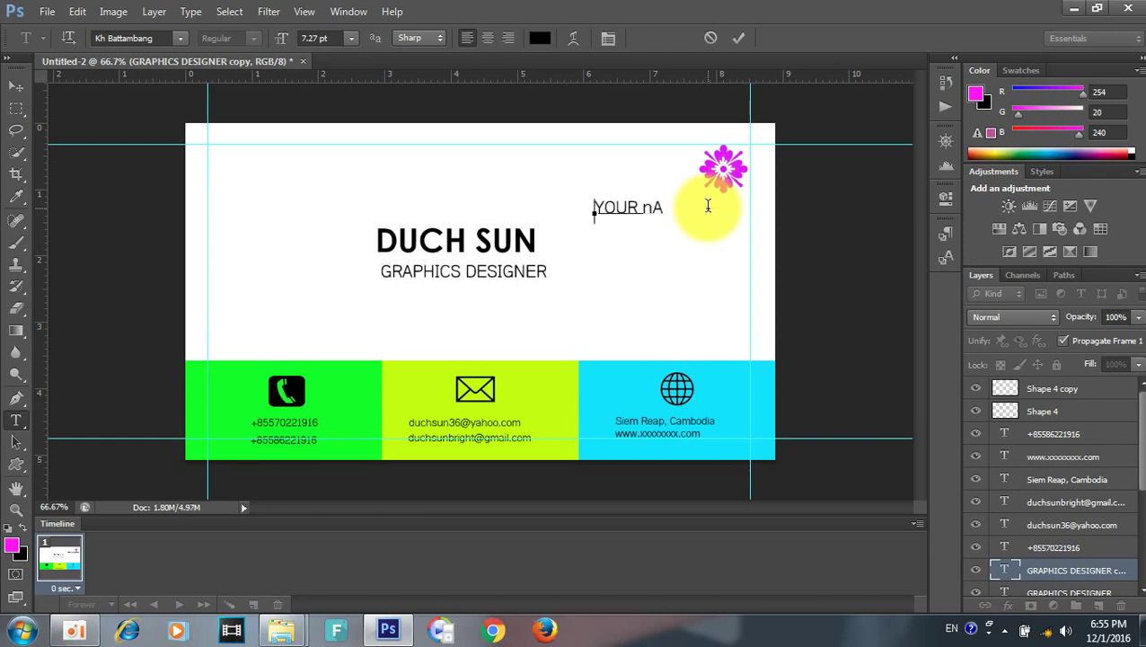
key(BackSpace)
key(BackSpace)
key(BackSpace)
text(CA)
key(BackSpace)
key(BackSpace)
key(BackSpace)
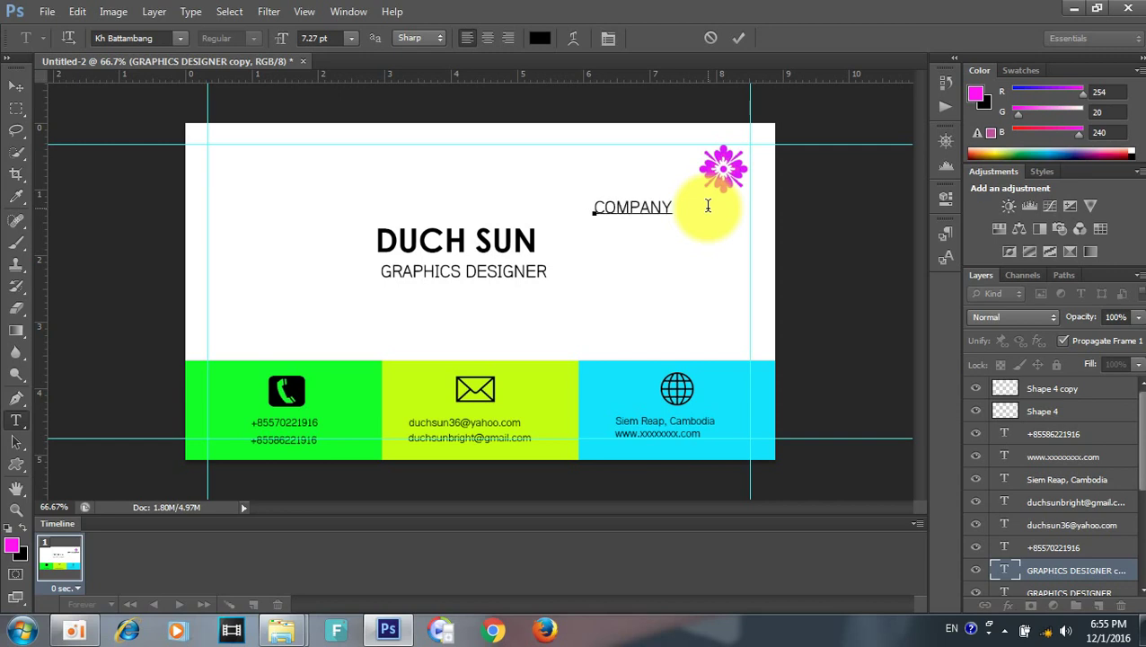
text(NAME)
key(ctrl+Return)
Step: Position the flower logo centred above the COMPANY NAME text
key(v)
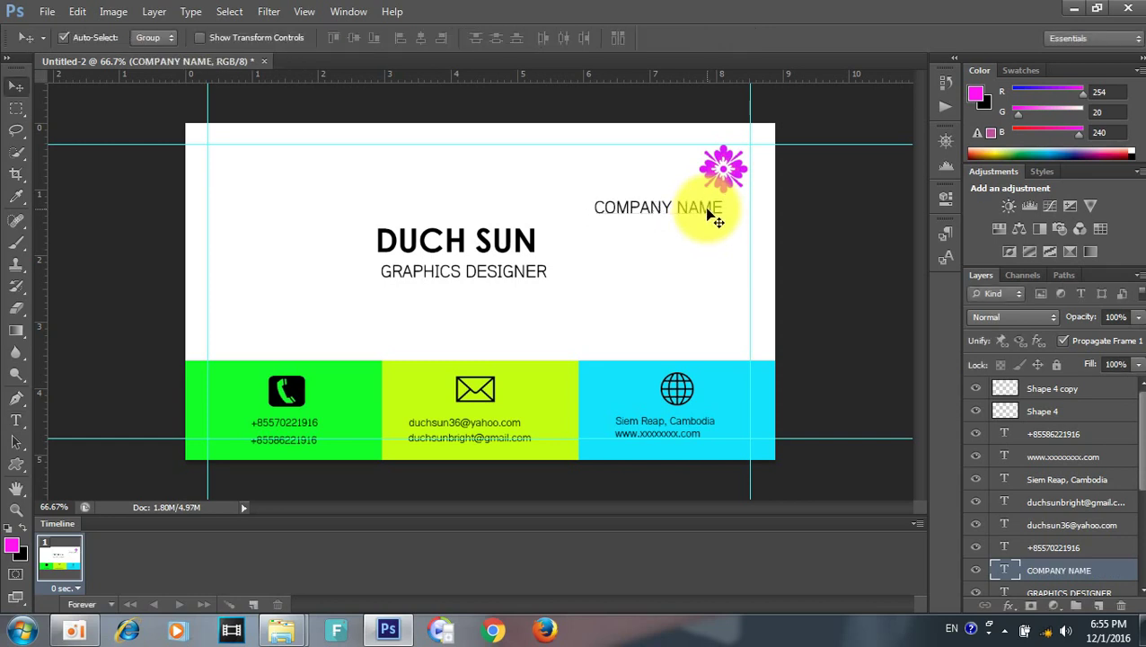
drag(710, 214, 732, 214)
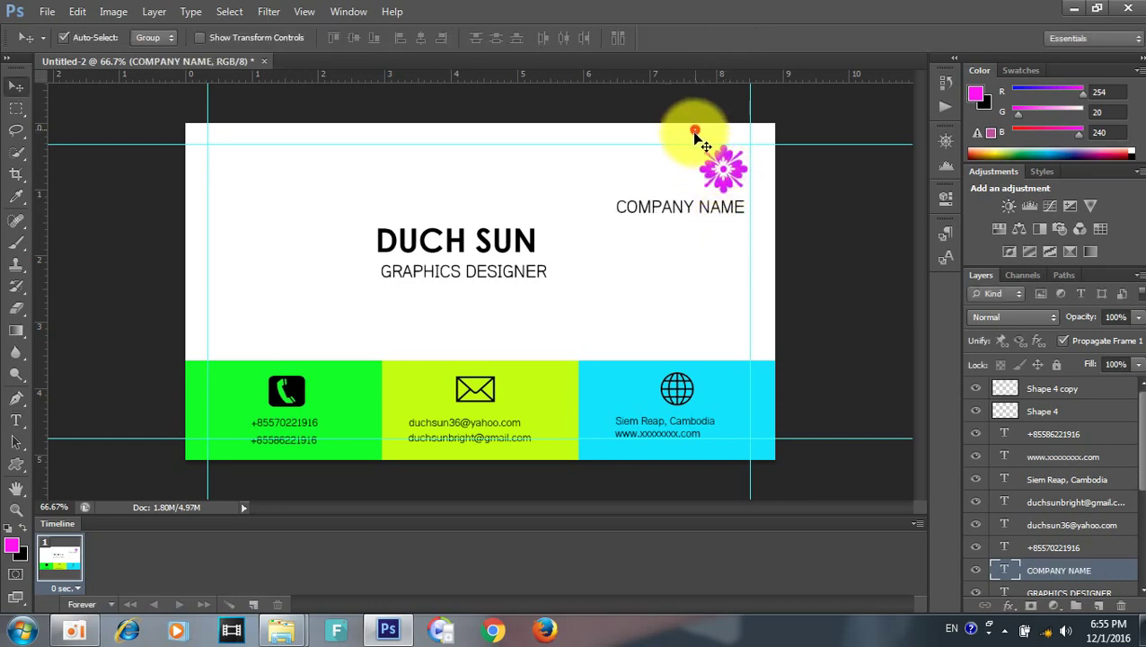
drag(696, 137, 700, 174)
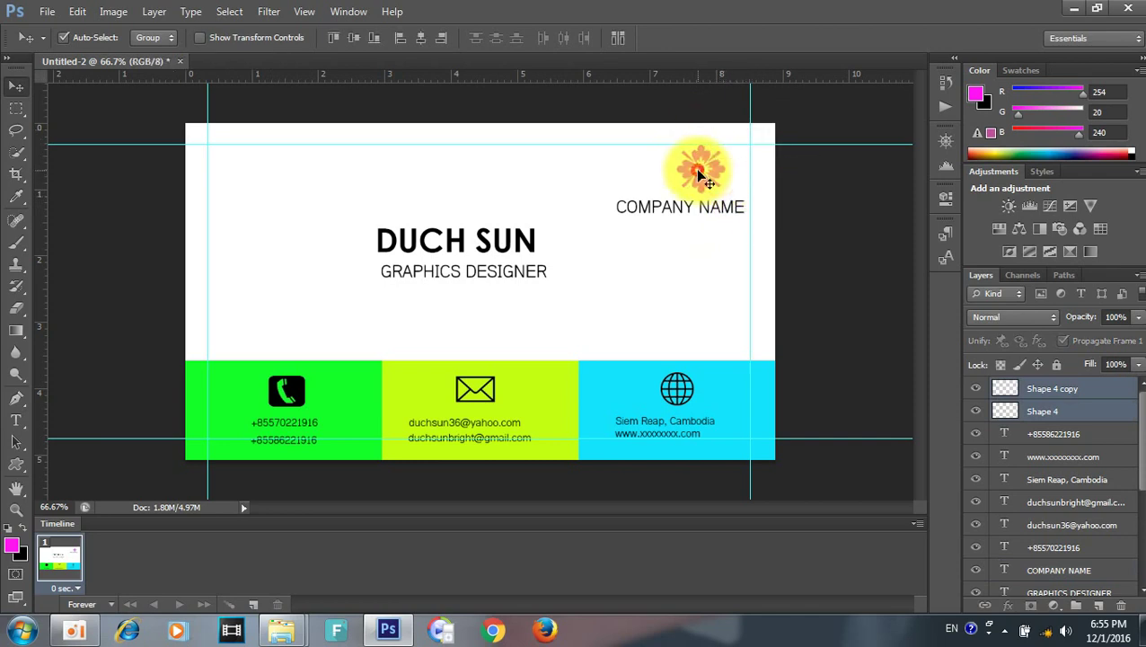
click(681, 206)
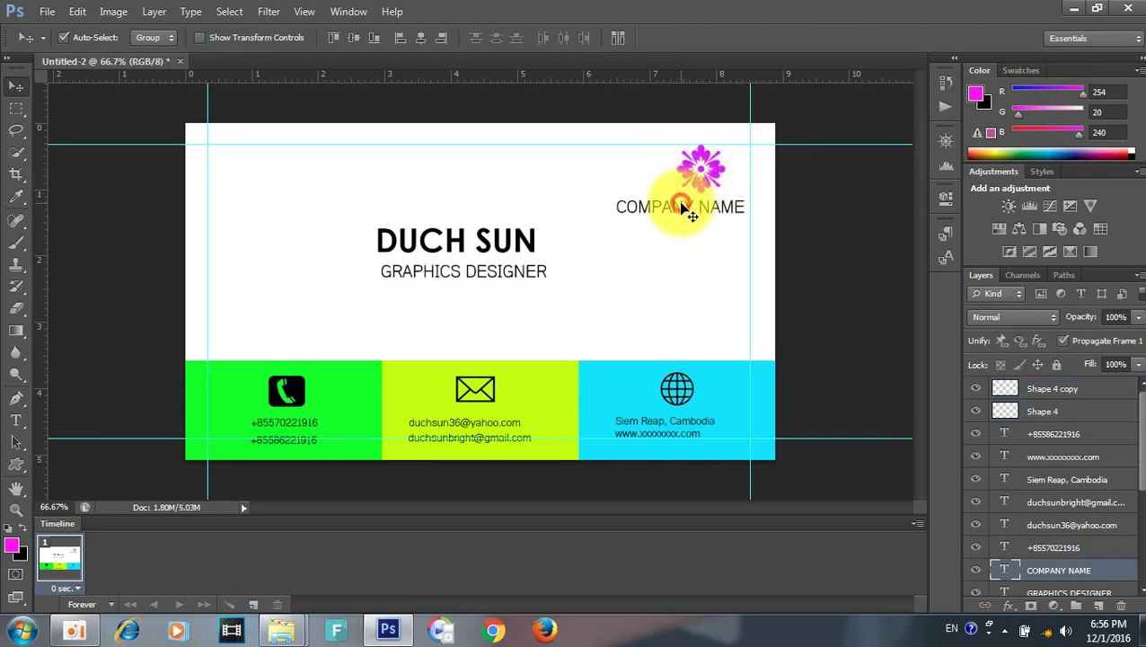
drag(669, 126, 705, 187)
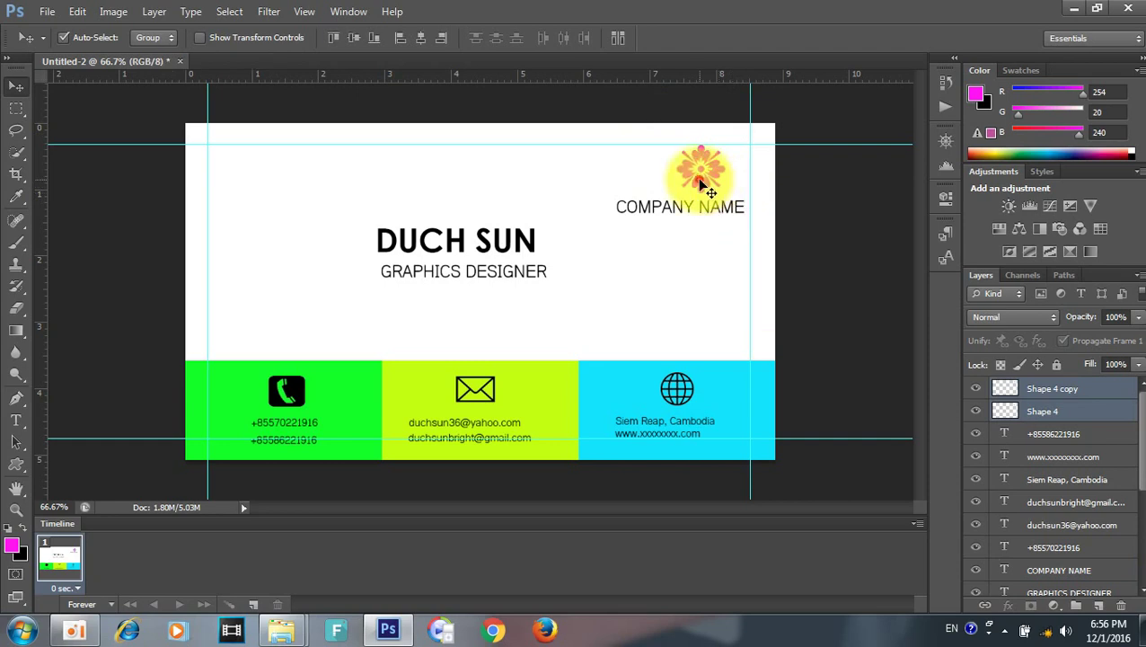
drag(705, 187, 686, 186)
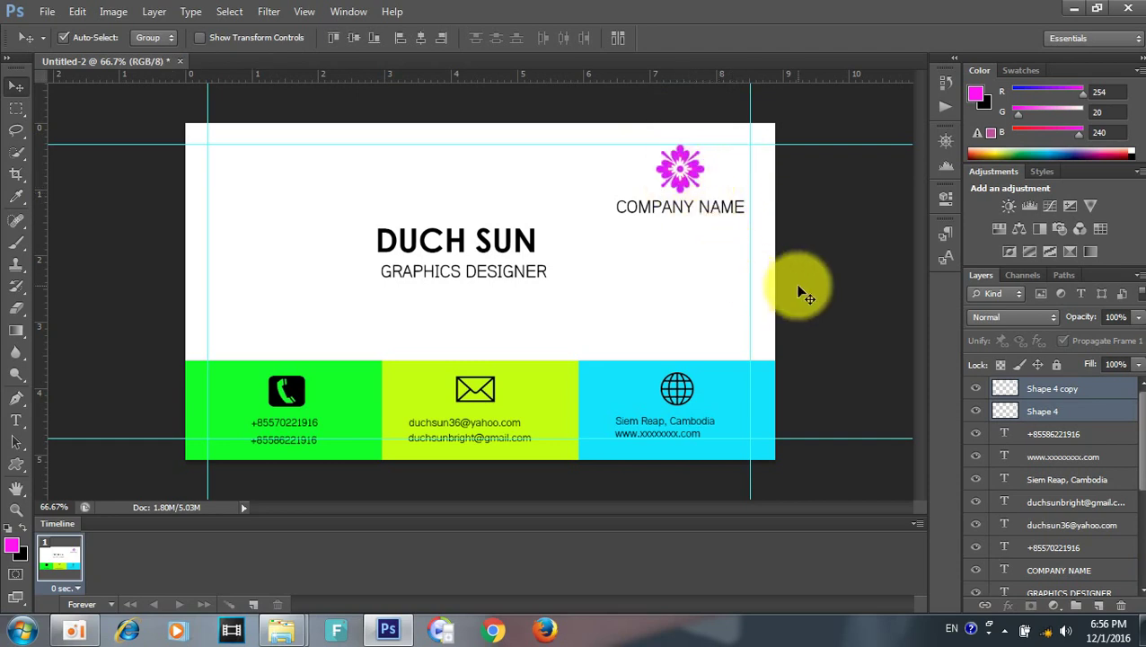
click(824, 288)
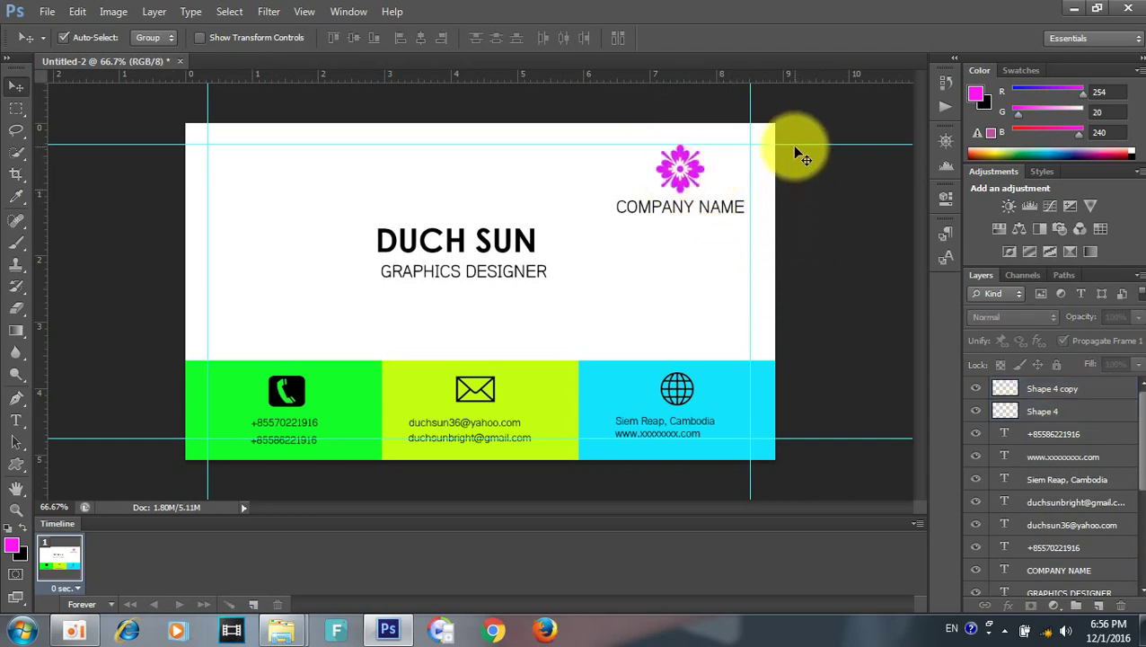
Step: Scale COMPANY NAME to about three-quarters size and nudge it up under the logo
click(736, 209)
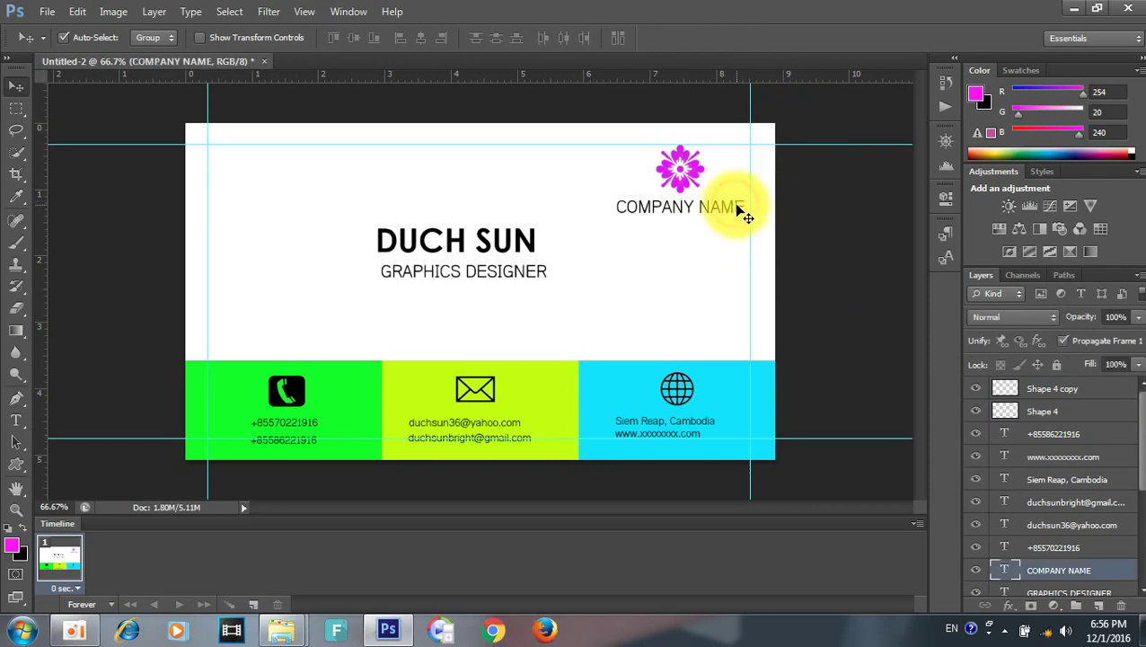
key(ctrl+t)
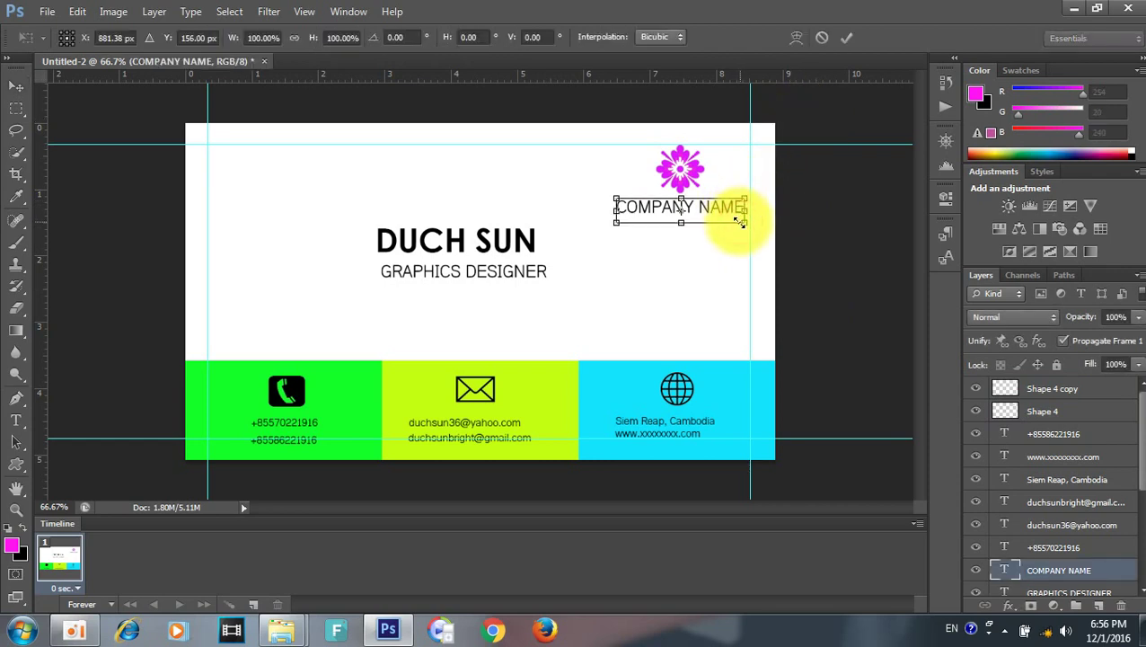
drag(741, 221, 728, 212)
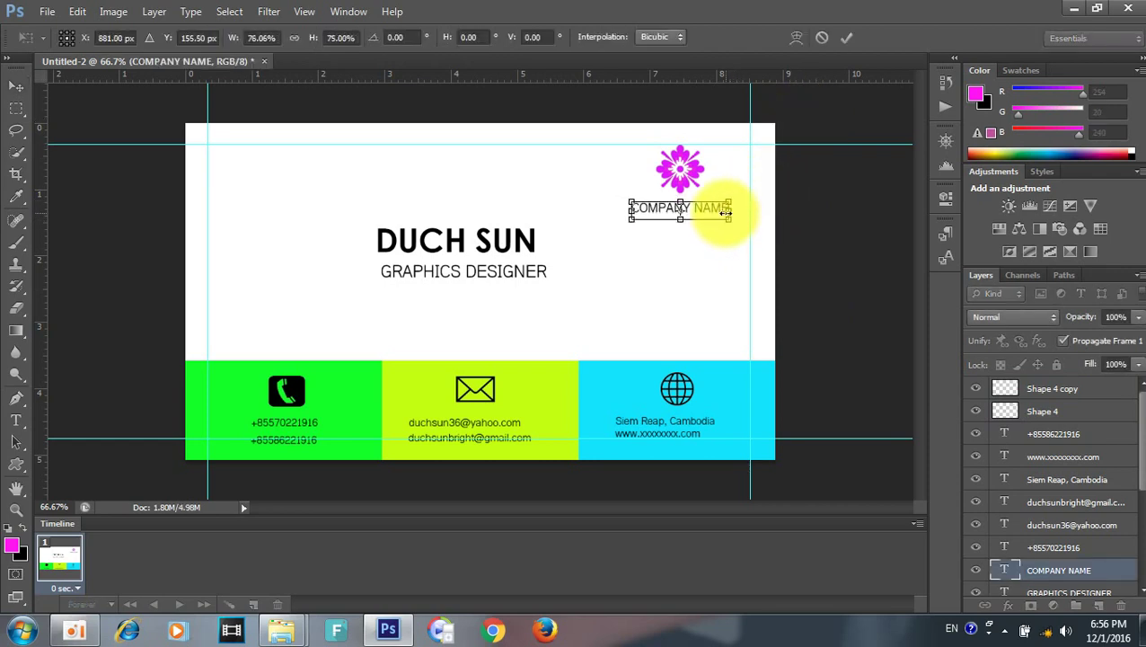
key(Return)
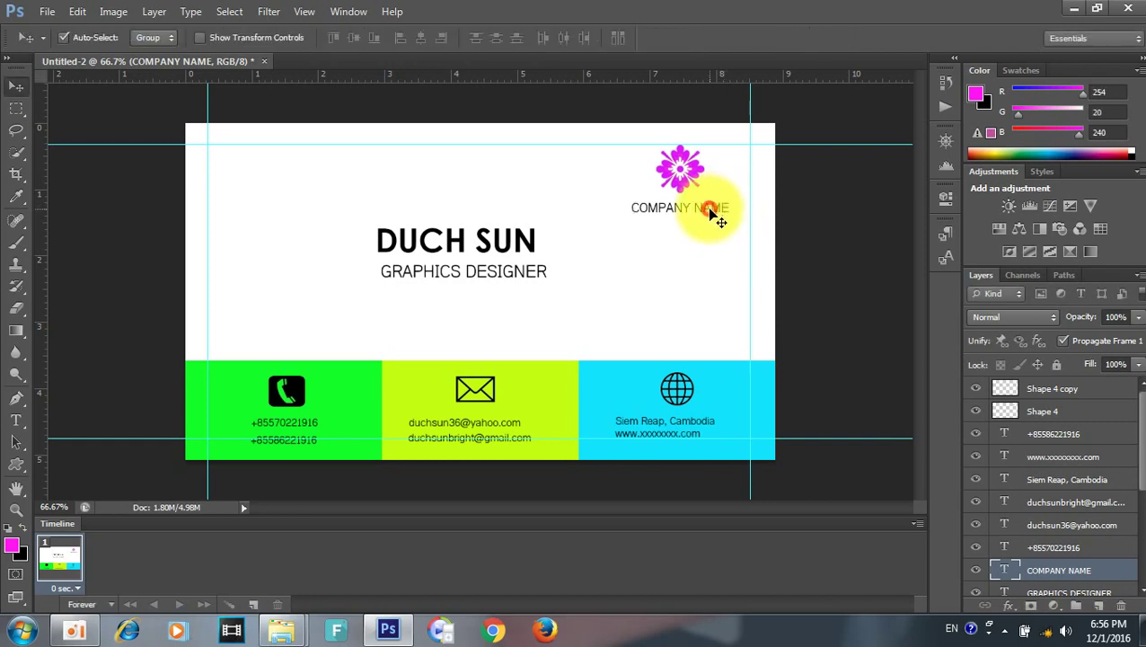
drag(716, 216, 710, 211)
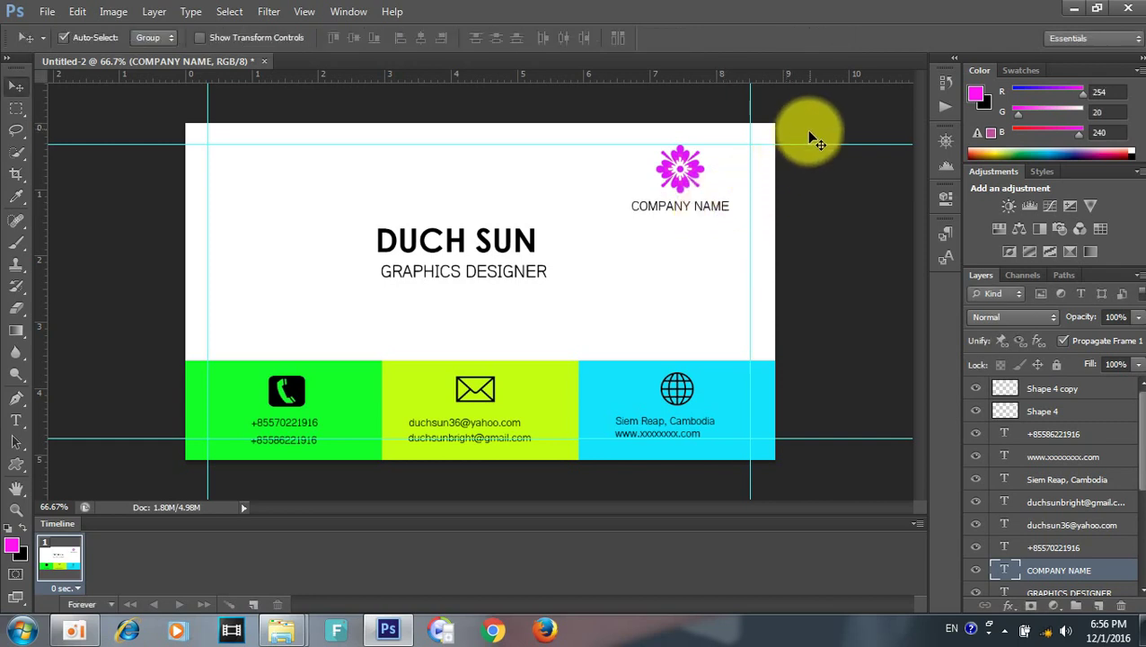
drag(803, 126, 629, 250)
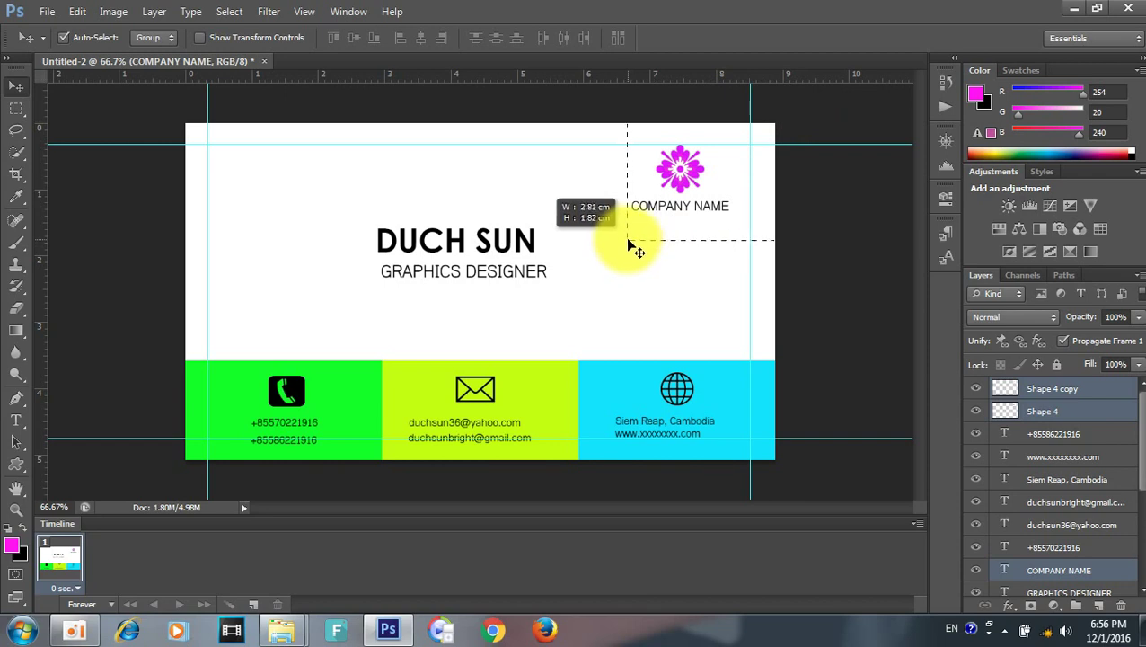
Step: Move the flower logo and COMPANY NAME into the card's top-left corner
drag(672, 184, 256, 184)
click(836, 234)
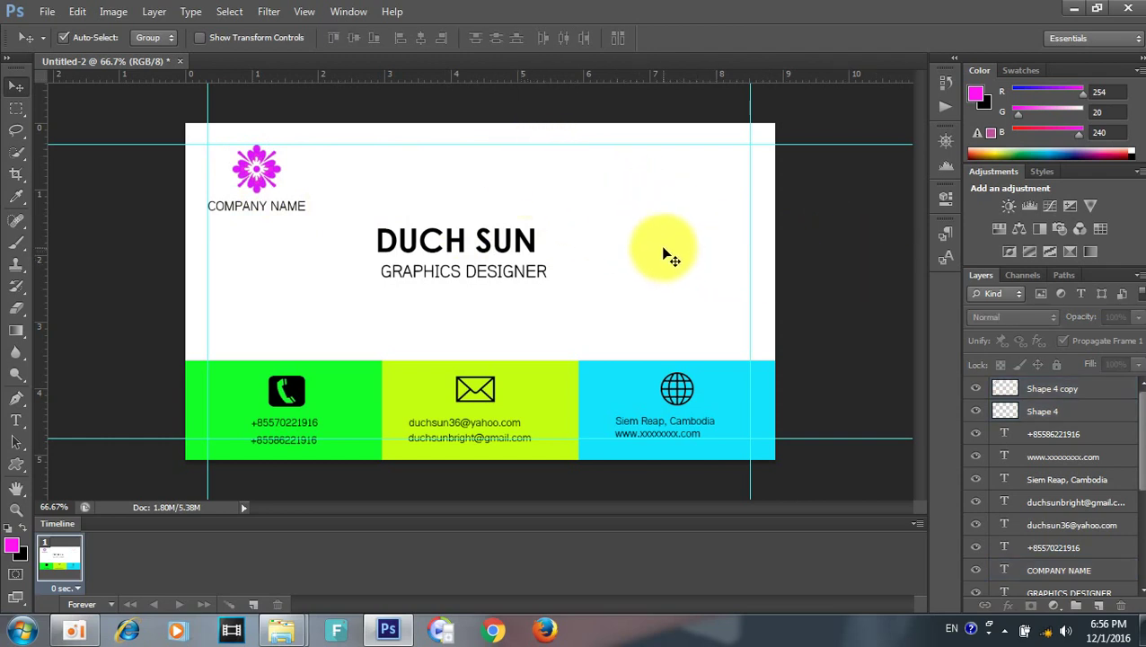
key(ctrl+minus)
key(ctrl+minus)
key(ctrl+minus)
key(ctrl+plus)
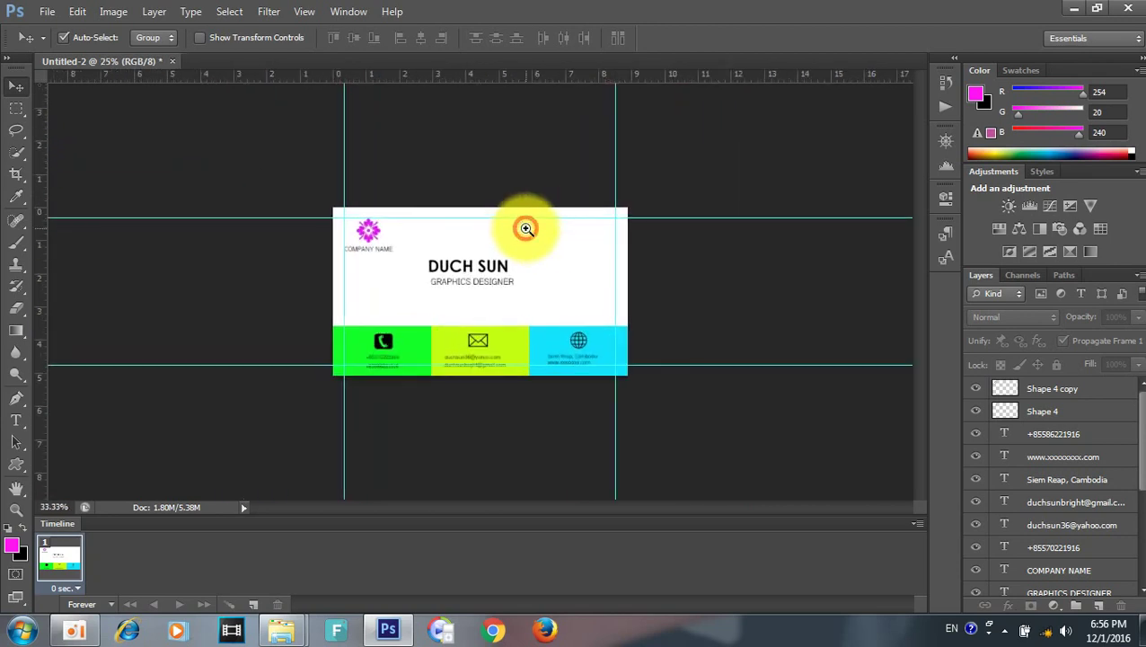
key(ctrl+plus)
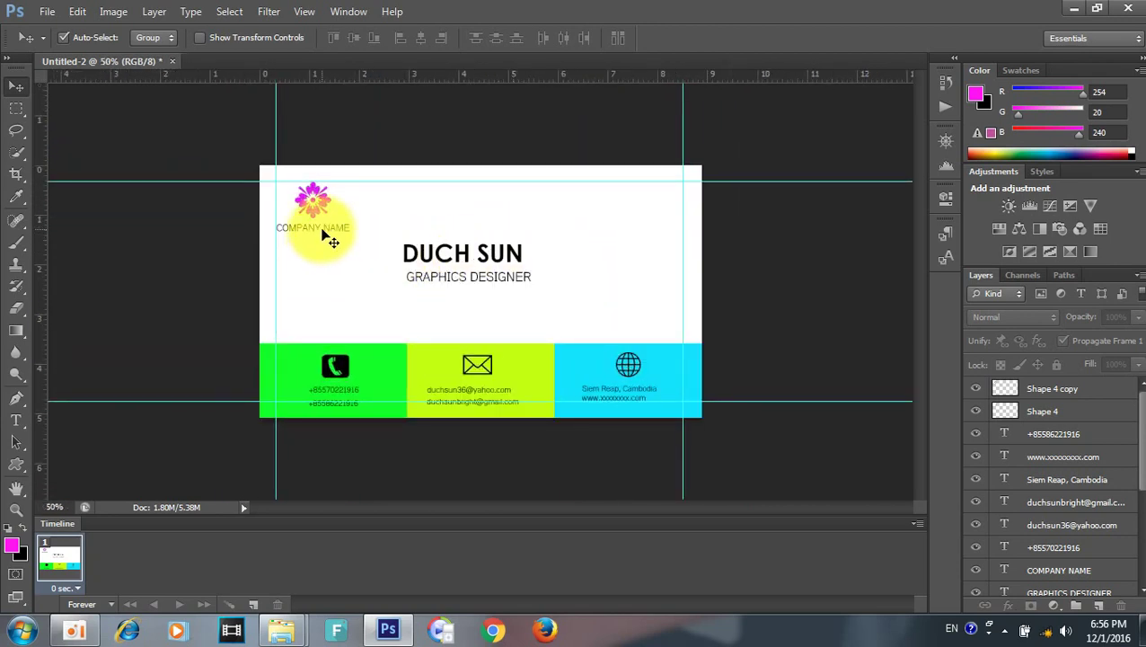
Step: Enter the COMPANY NAME text for editing, select all of it, then finish and deselect
click(329, 238)
double_click(323, 228)
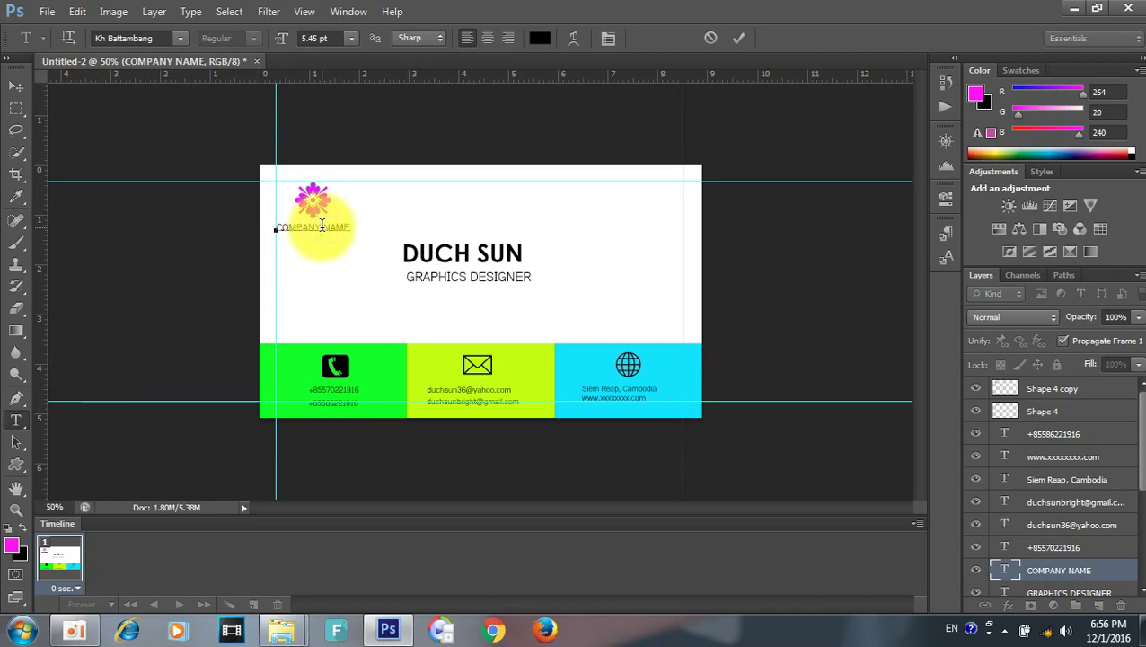
key(ctrl+a)
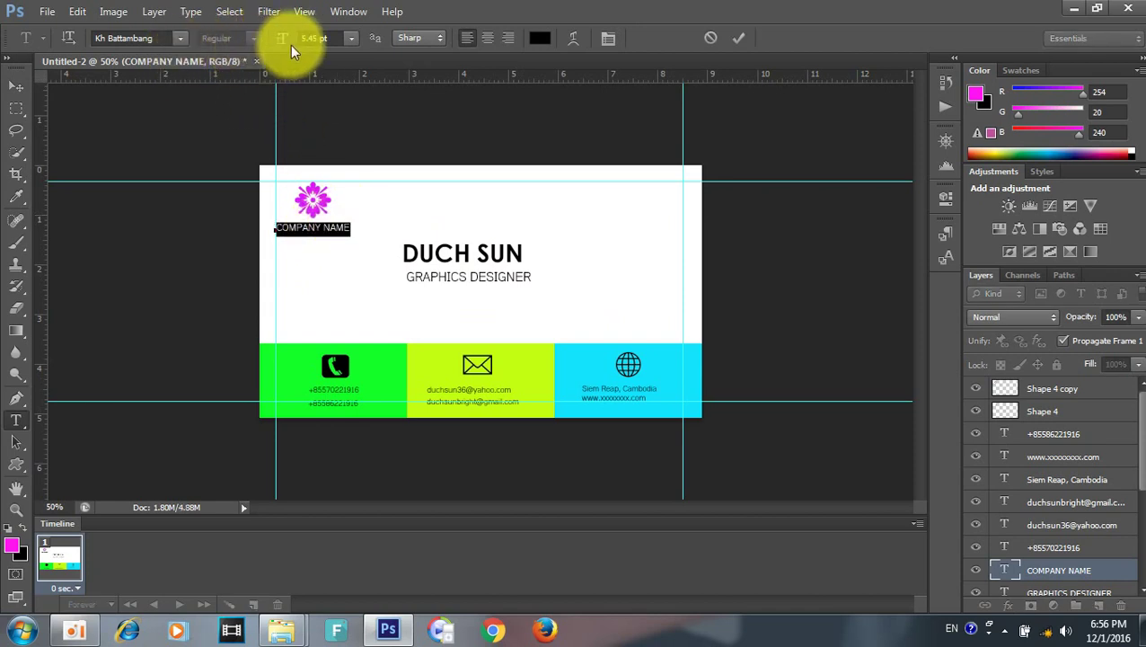
key(ctrl+h)
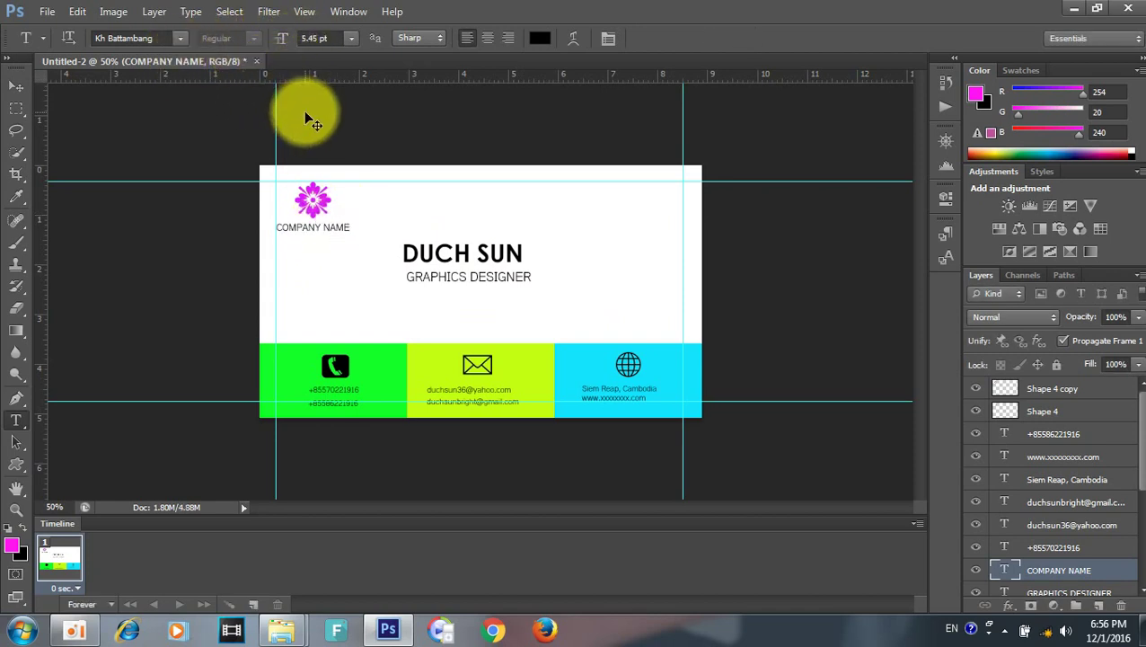
click(16, 86)
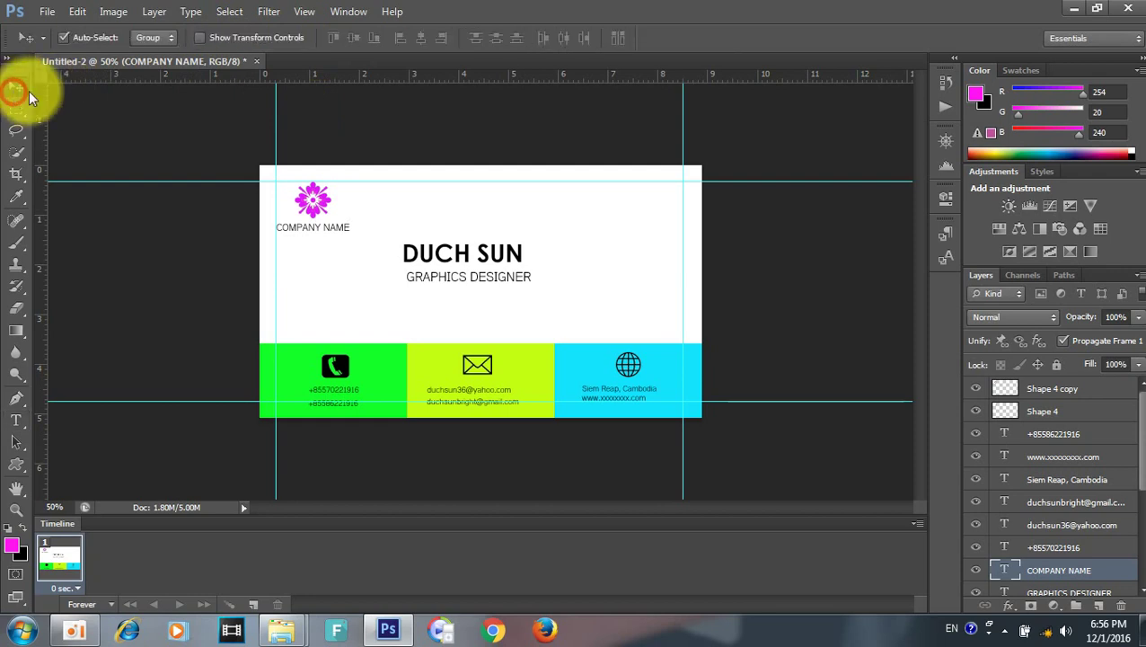
click(161, 262)
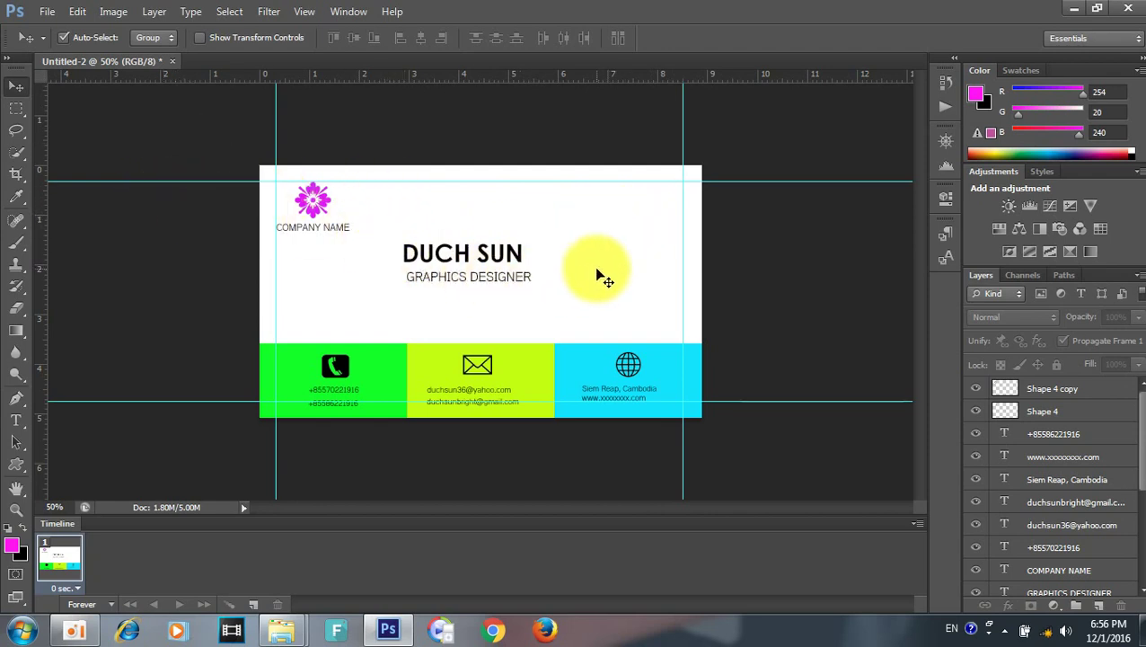
Step: Copy the green phone block to the top-right and flatten it into a thin stripe
click(382, 366)
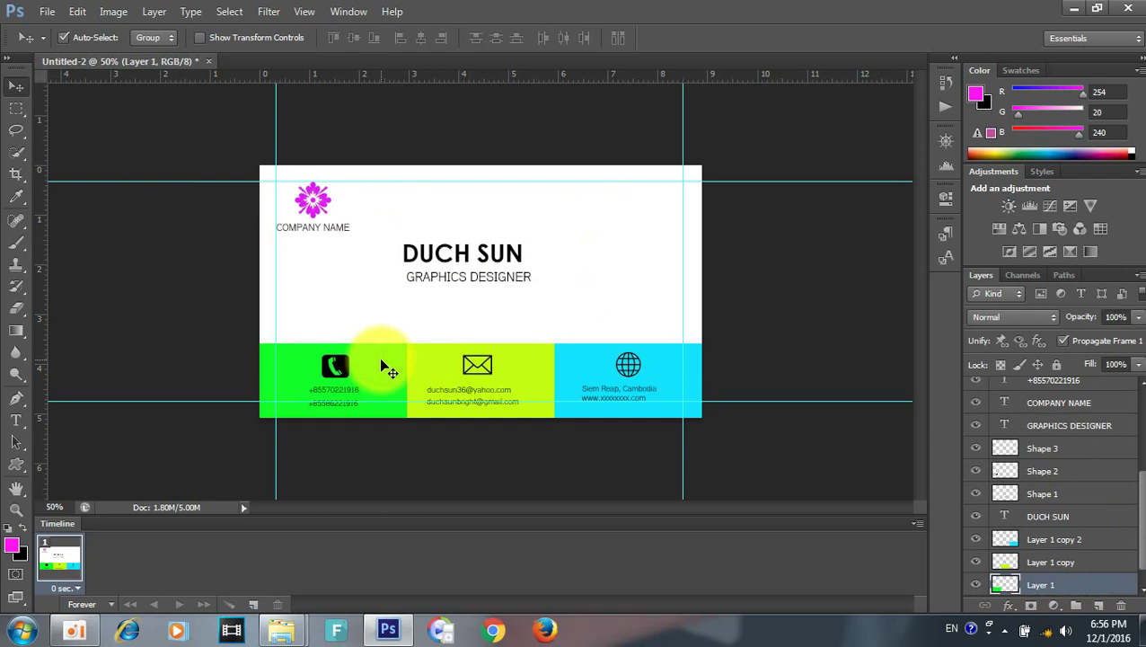
drag(382, 366, 678, 181)
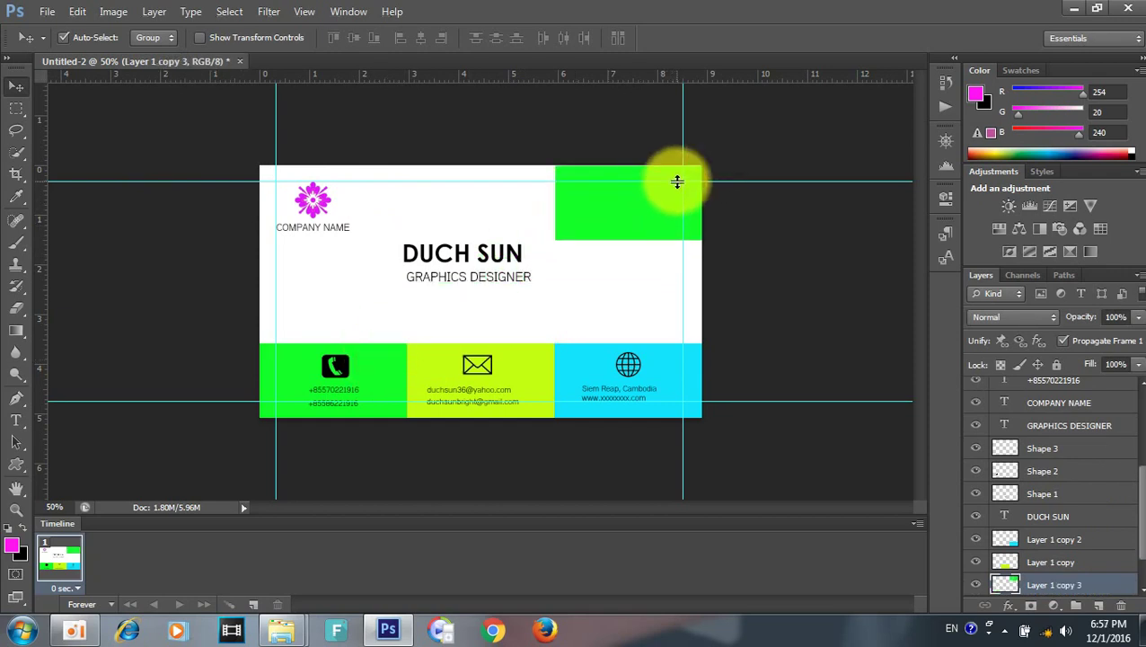
key(ctrl+t)
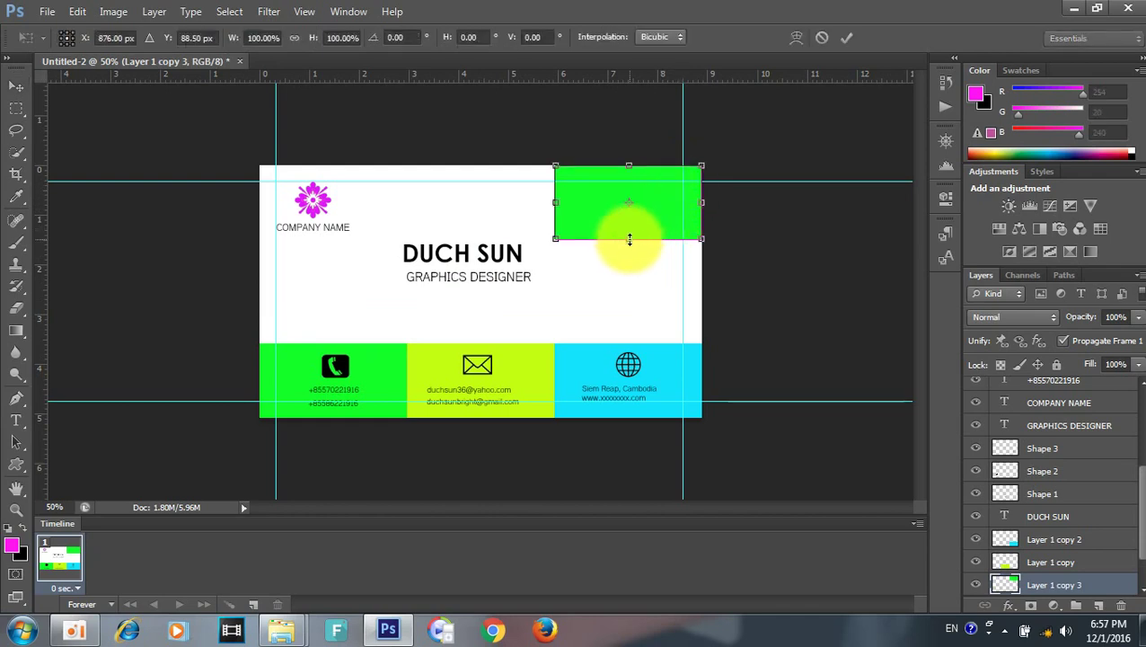
drag(629, 239, 632, 183)
drag(631, 183, 632, 182)
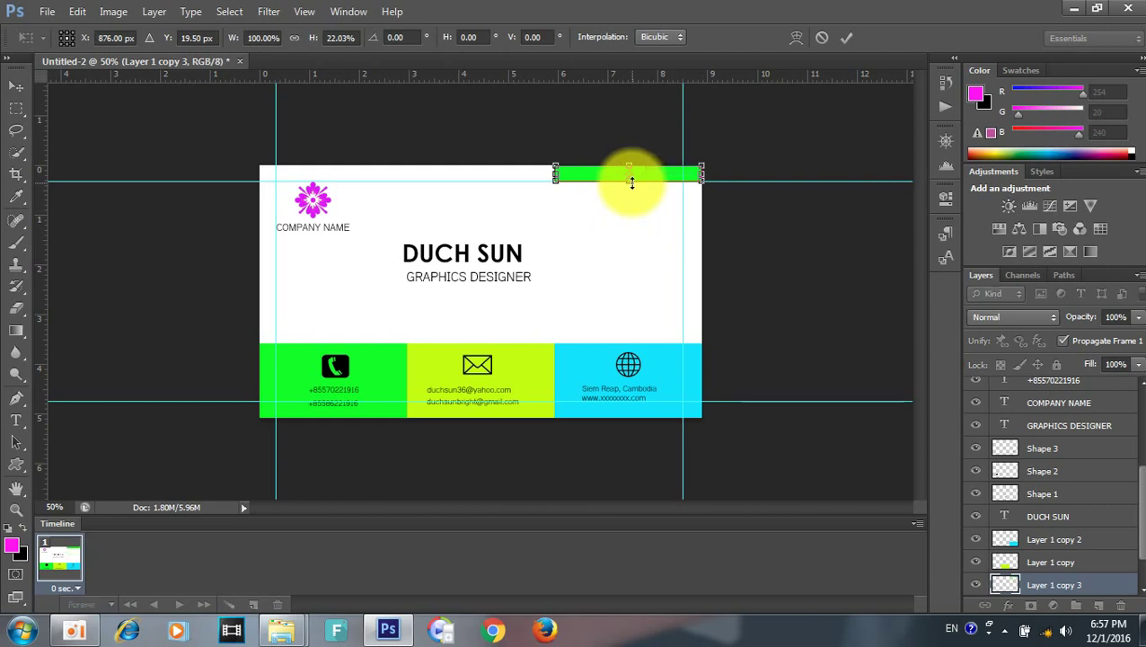
key(Return)
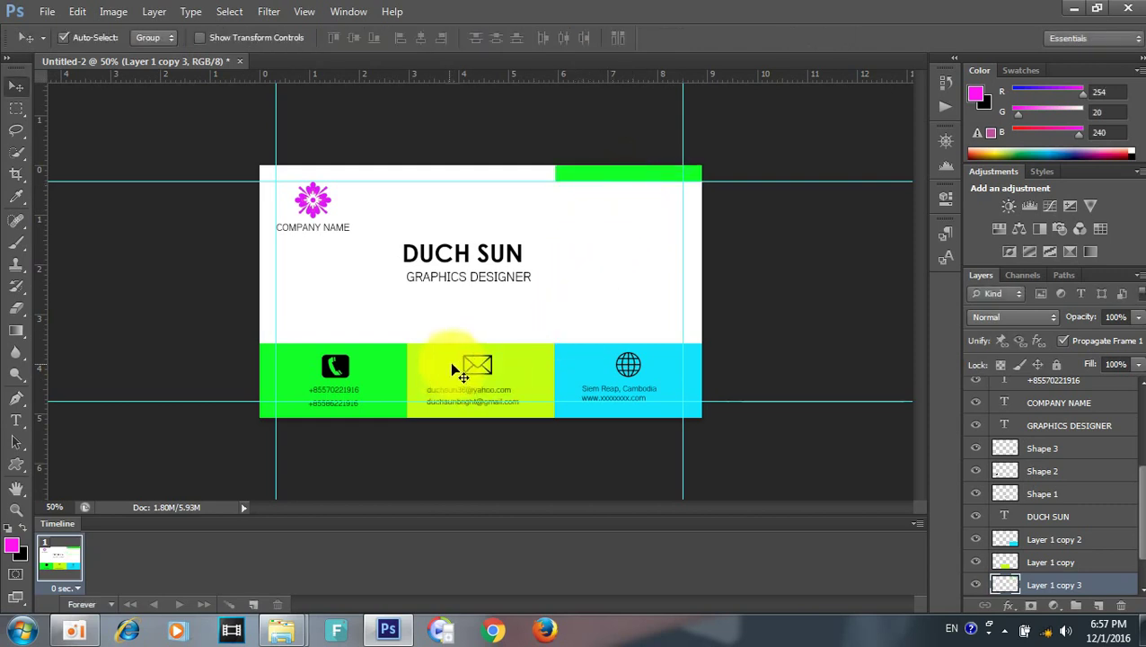
Step: Copy the yellow-green email block to the top-right as a thin second stripe
click(443, 367)
drag(442, 366, 590, 204)
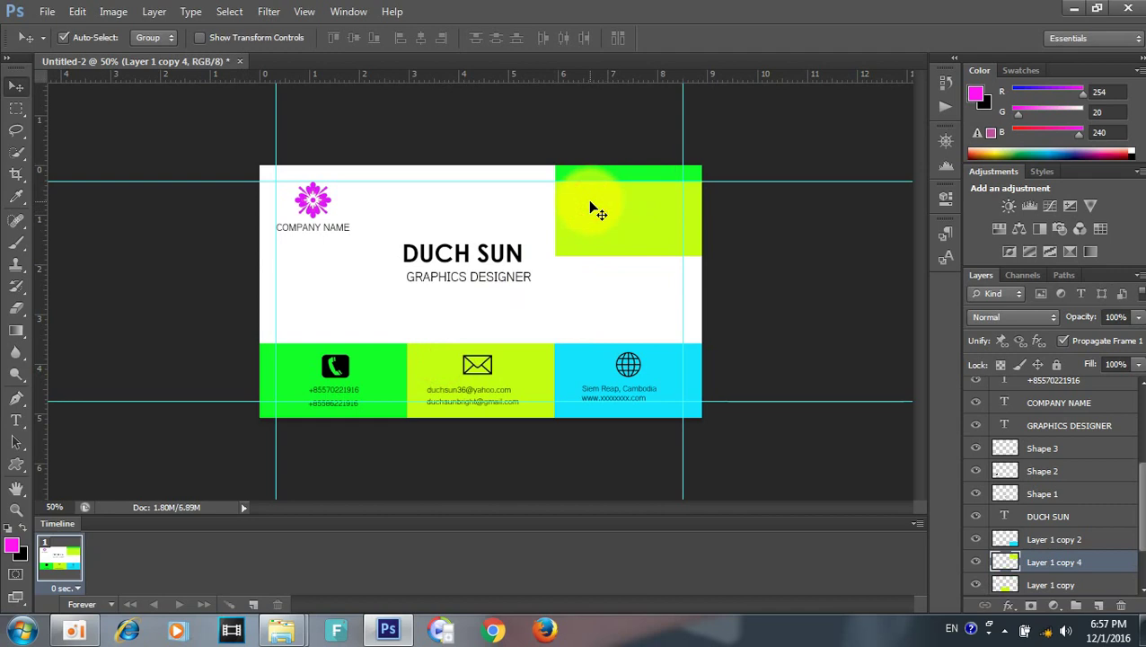
key(ctrl+t)
drag(630, 257, 627, 199)
key(Return)
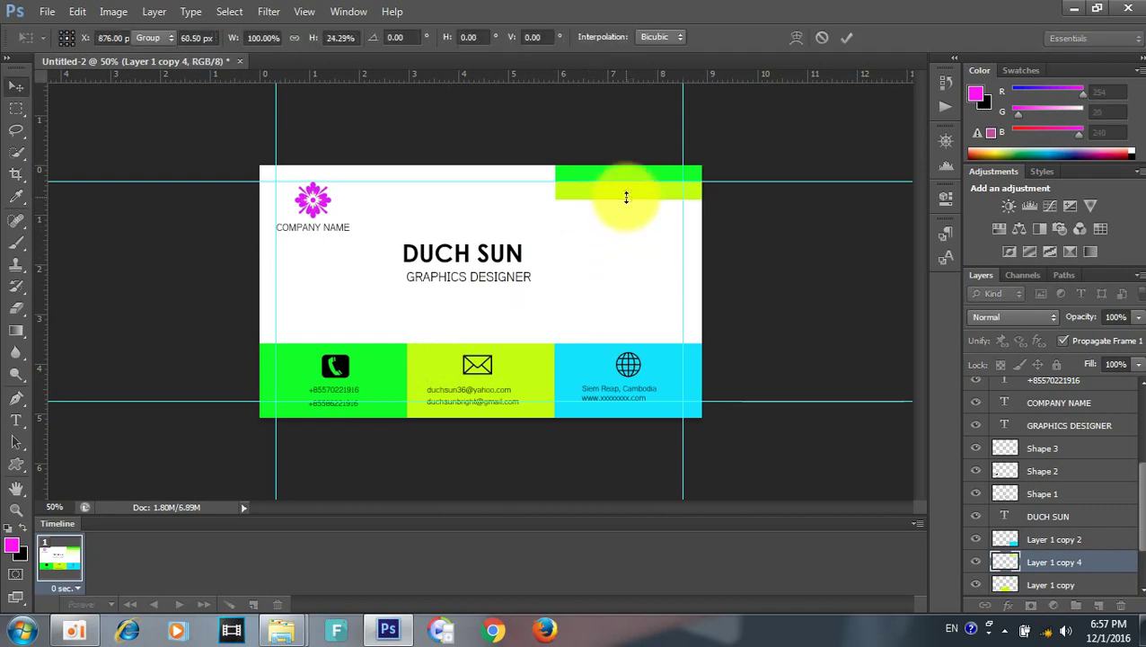
Step: Copy the cyan address block up as a thin third stripe below the others
click(582, 352)
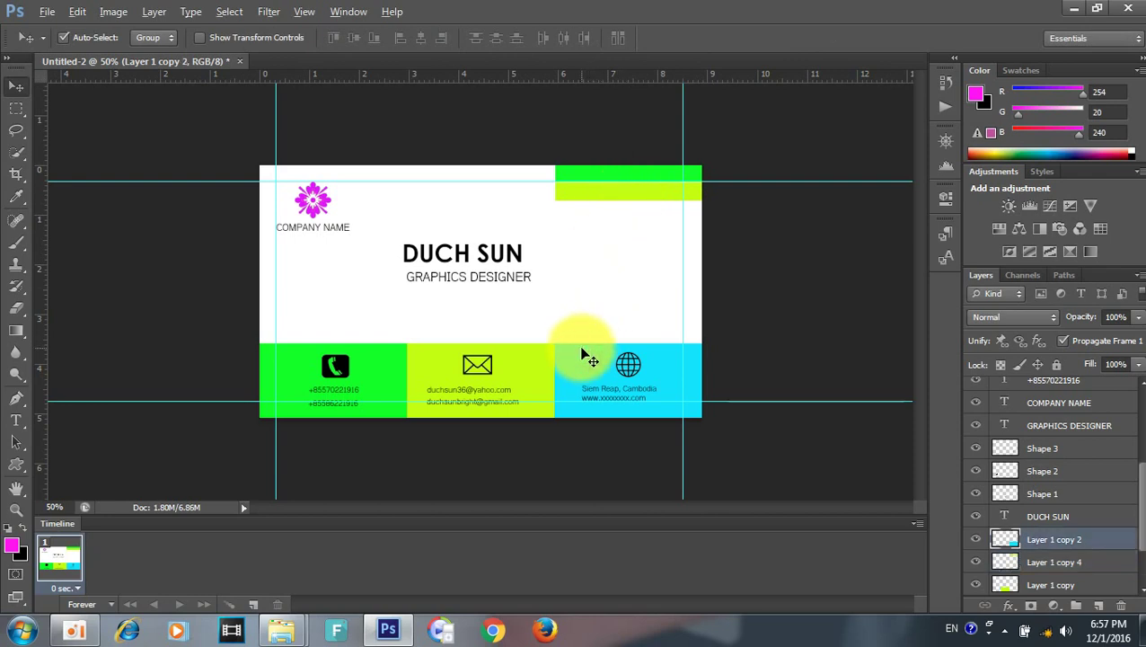
drag(582, 352, 582, 209)
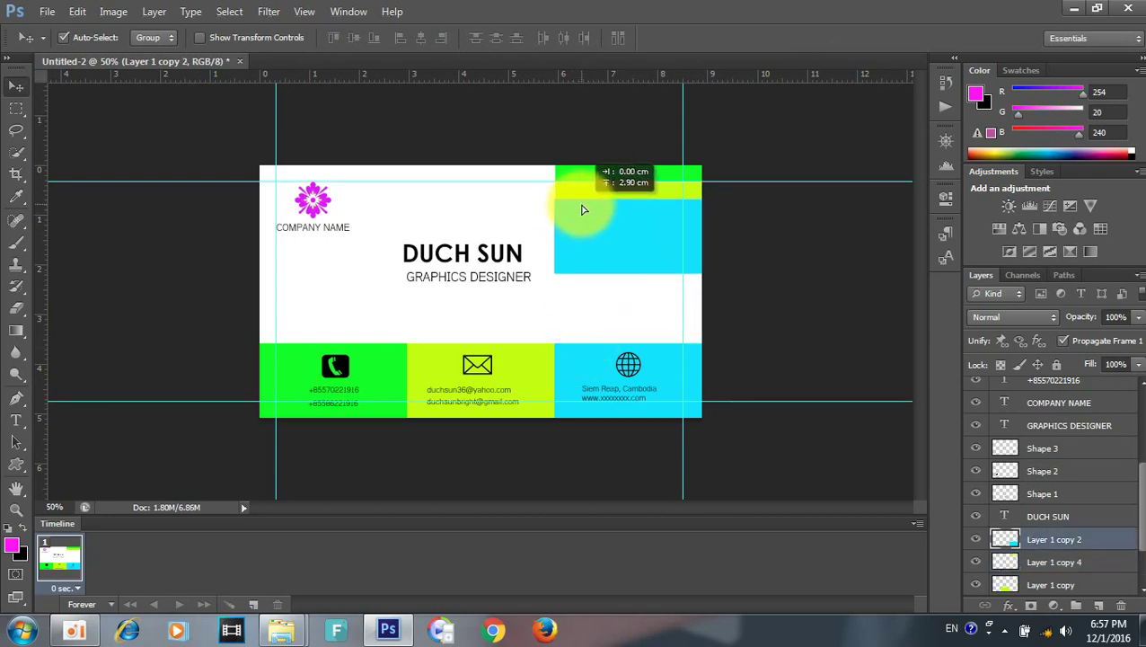
key(ctrl+t)
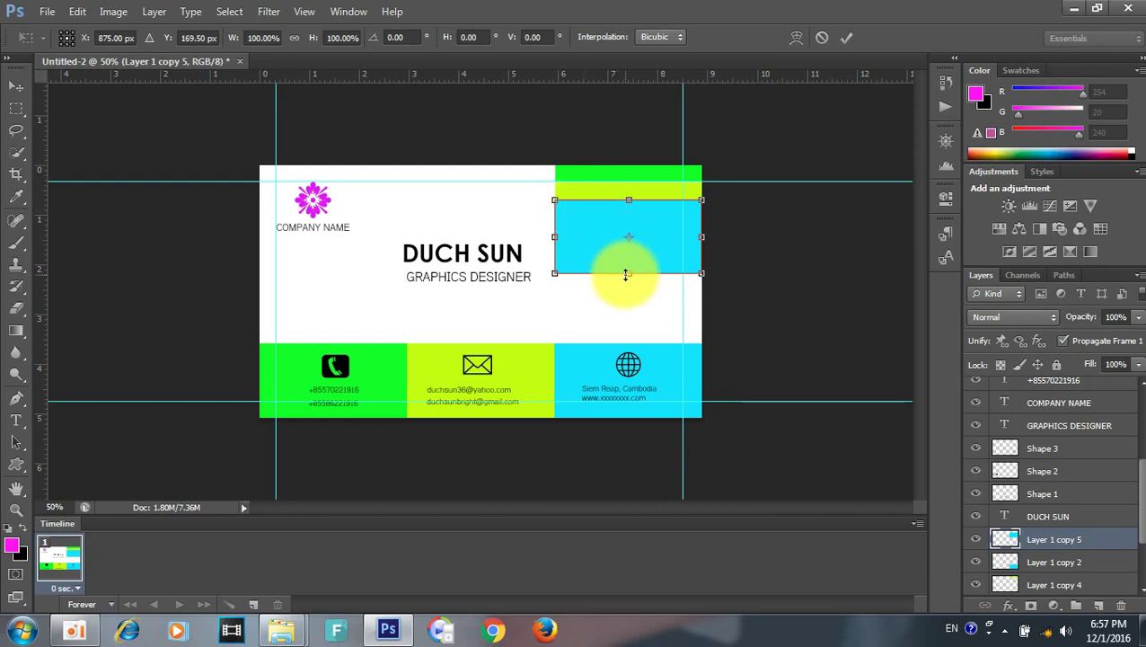
drag(626, 274, 622, 219)
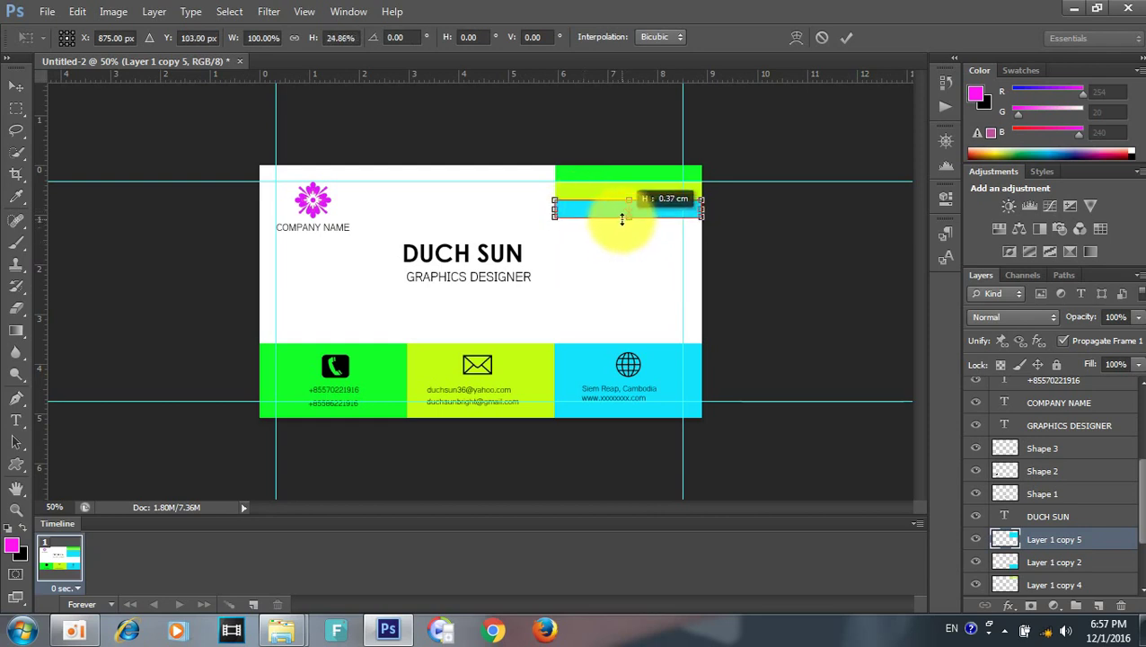
key(Return)
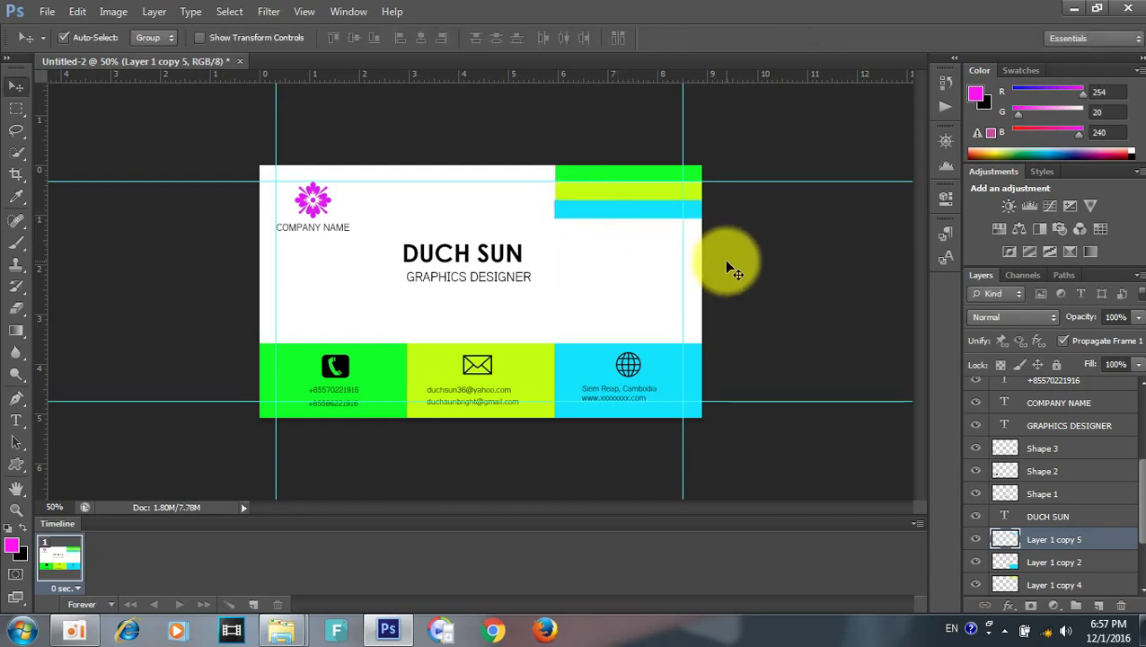
click(728, 264)
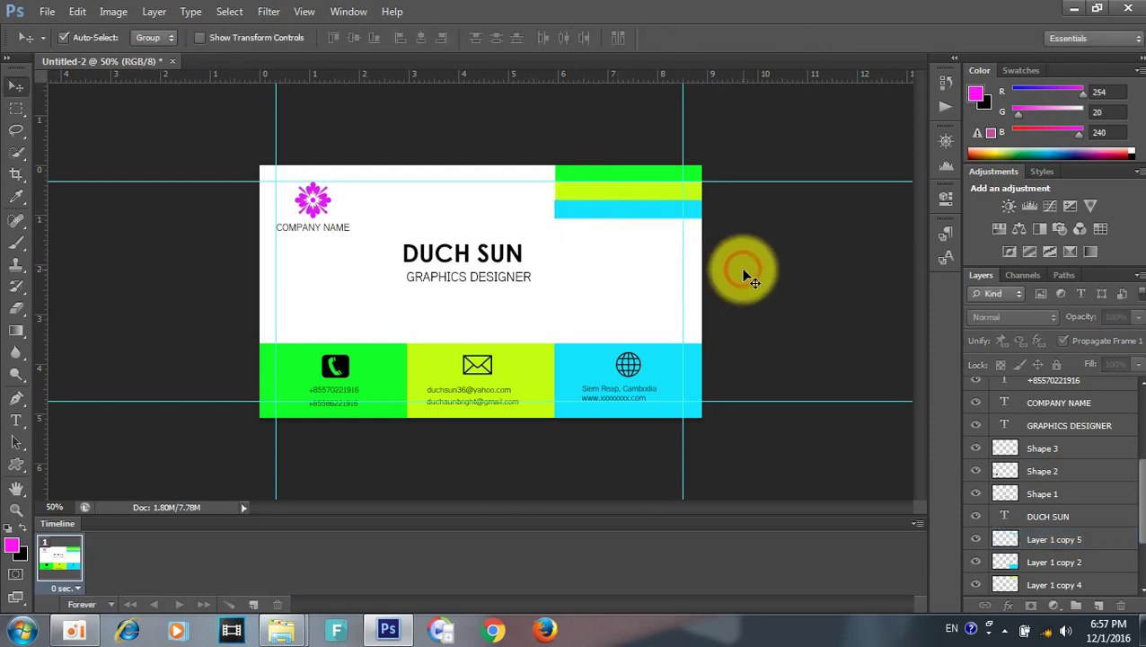
click(632, 217)
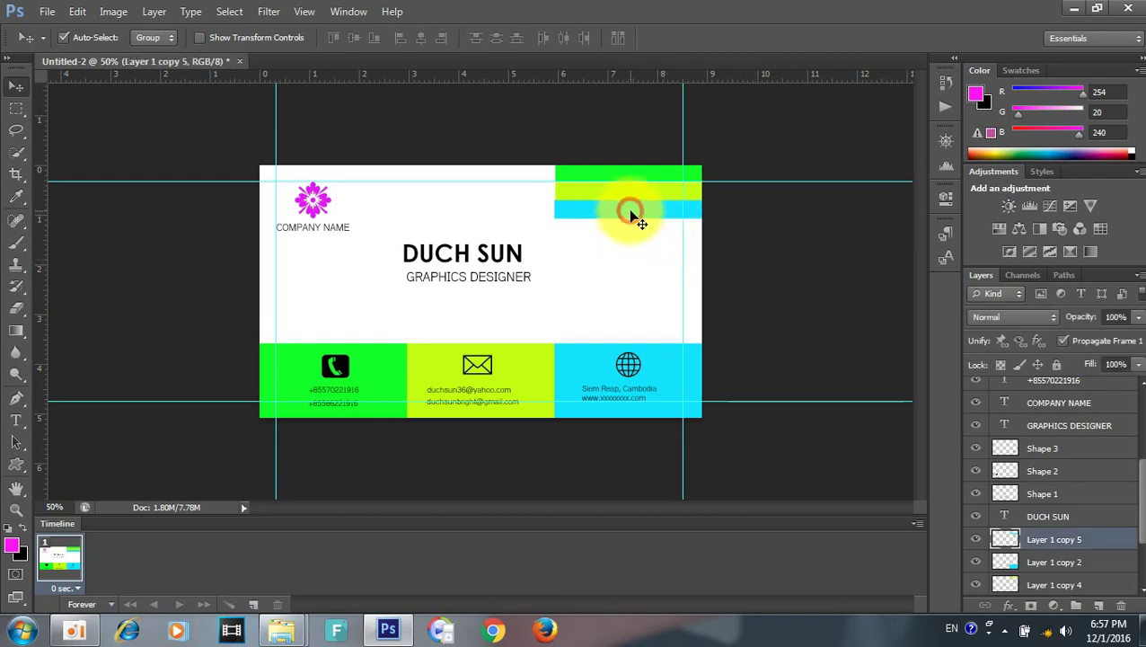
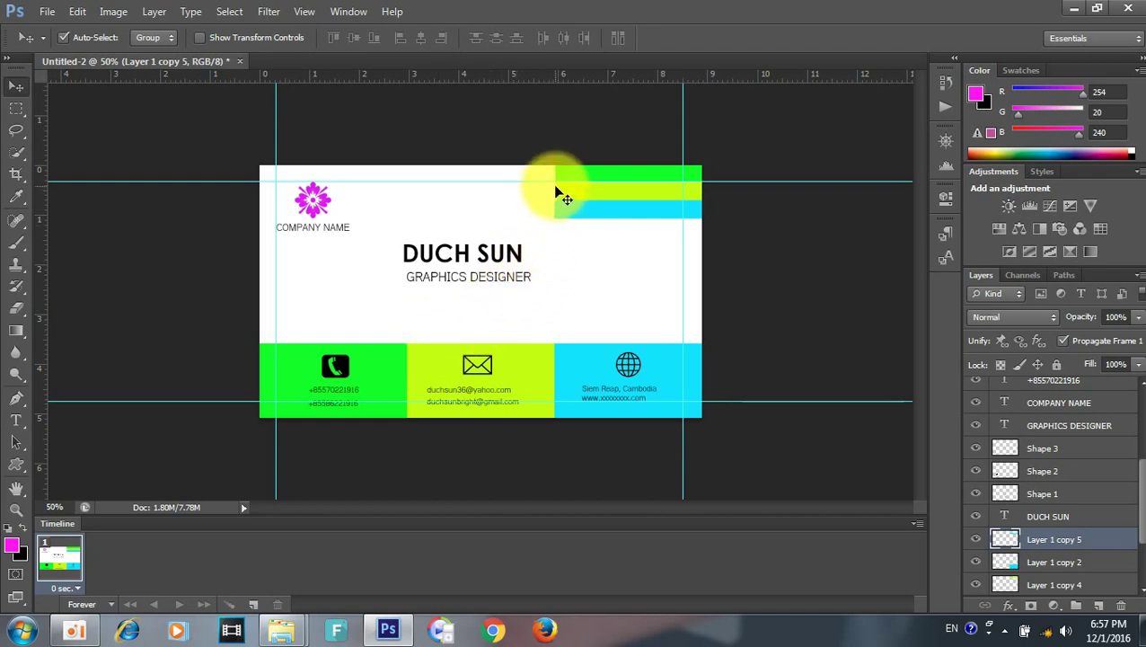
Step: Move the DUCH SUN name and GRAPHICS DESIGNER title down slightly together
click(352, 321)
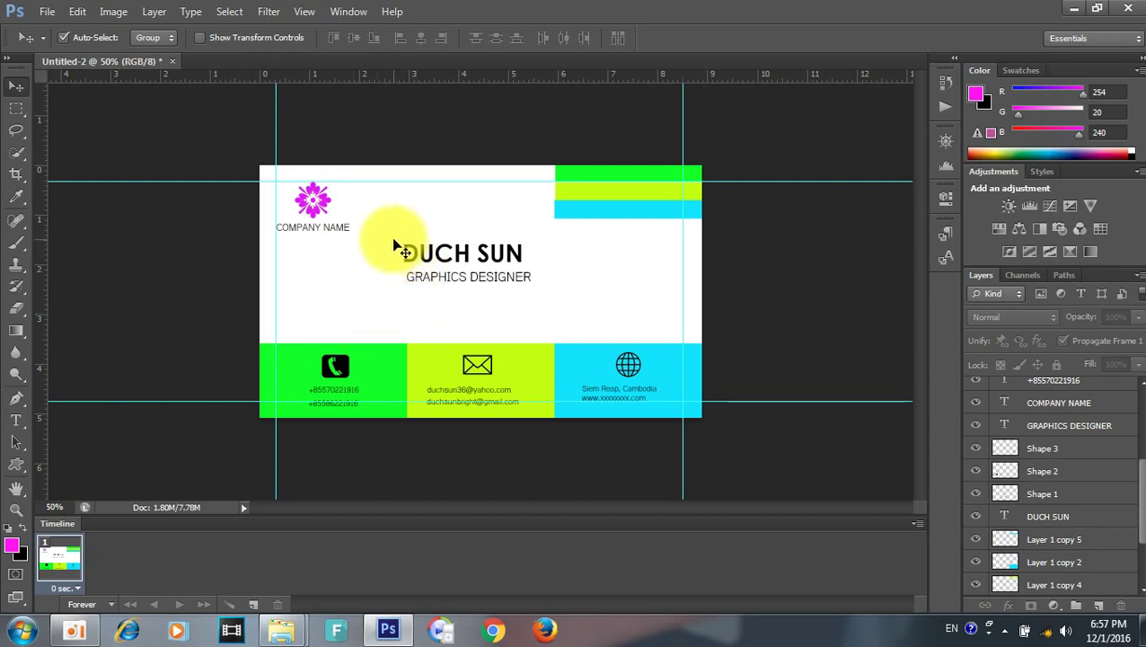
mouse_move(393, 240)
mouse_down()
mouse_move(512, 299)
mouse_move(496, 295)
mouse_up()
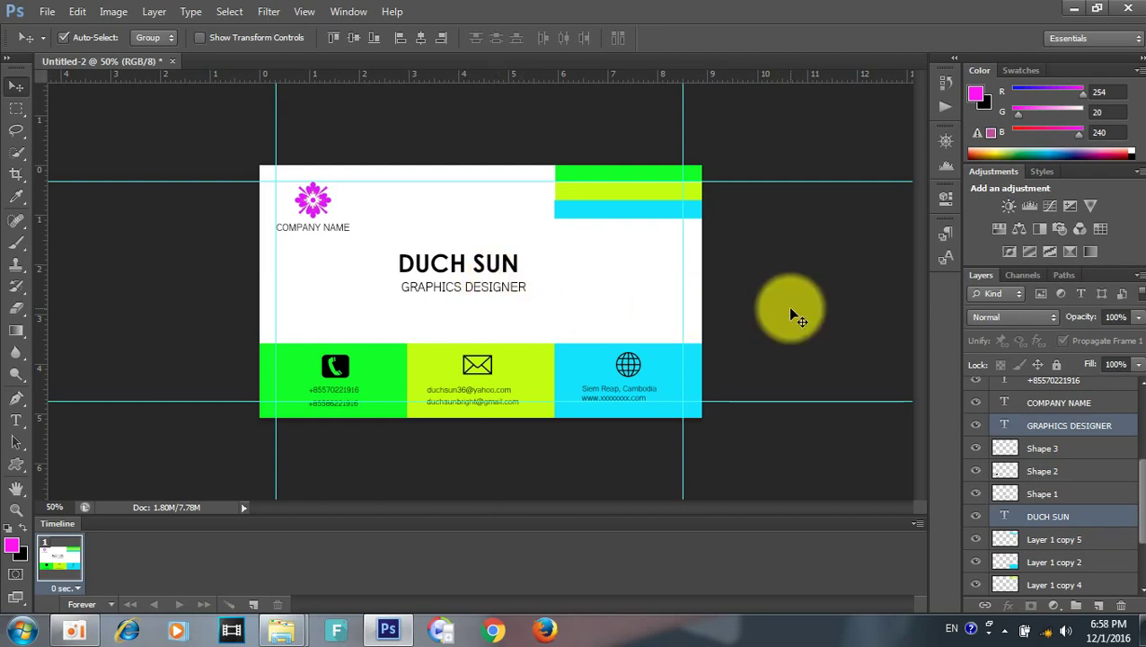
click(790, 313)
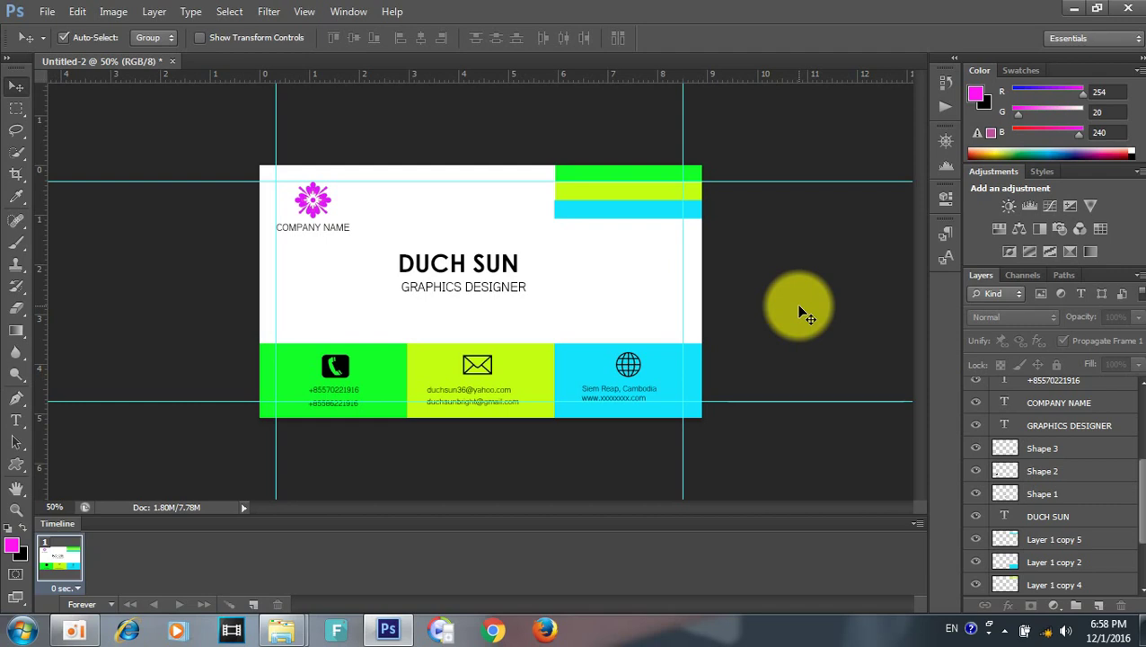
click(329, 364)
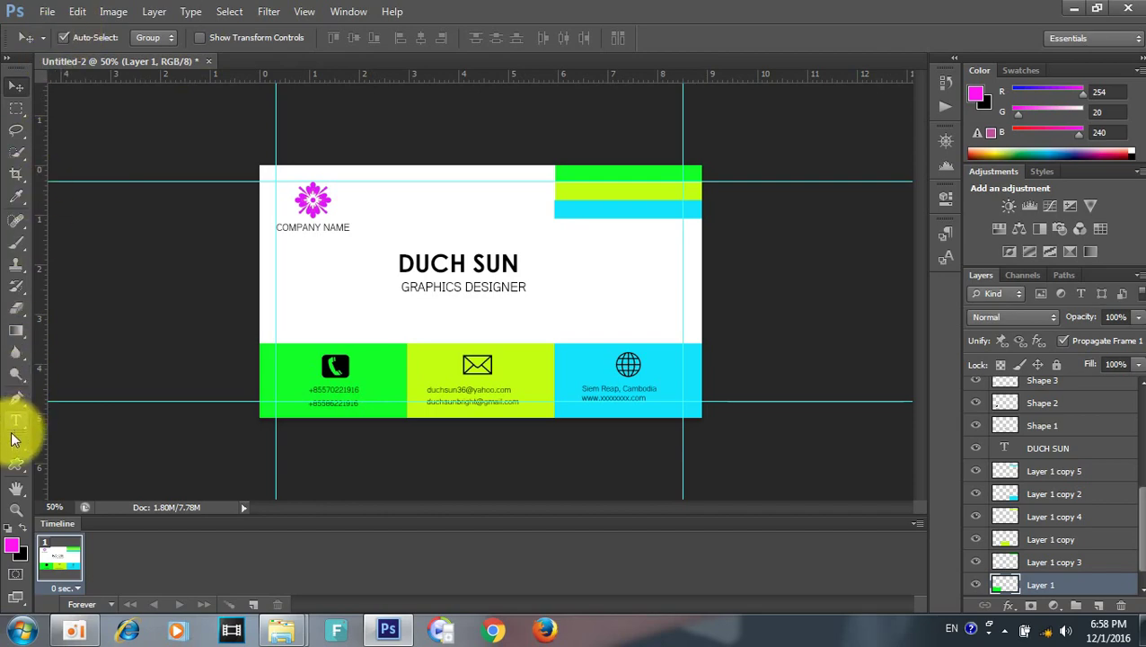
click(15, 461)
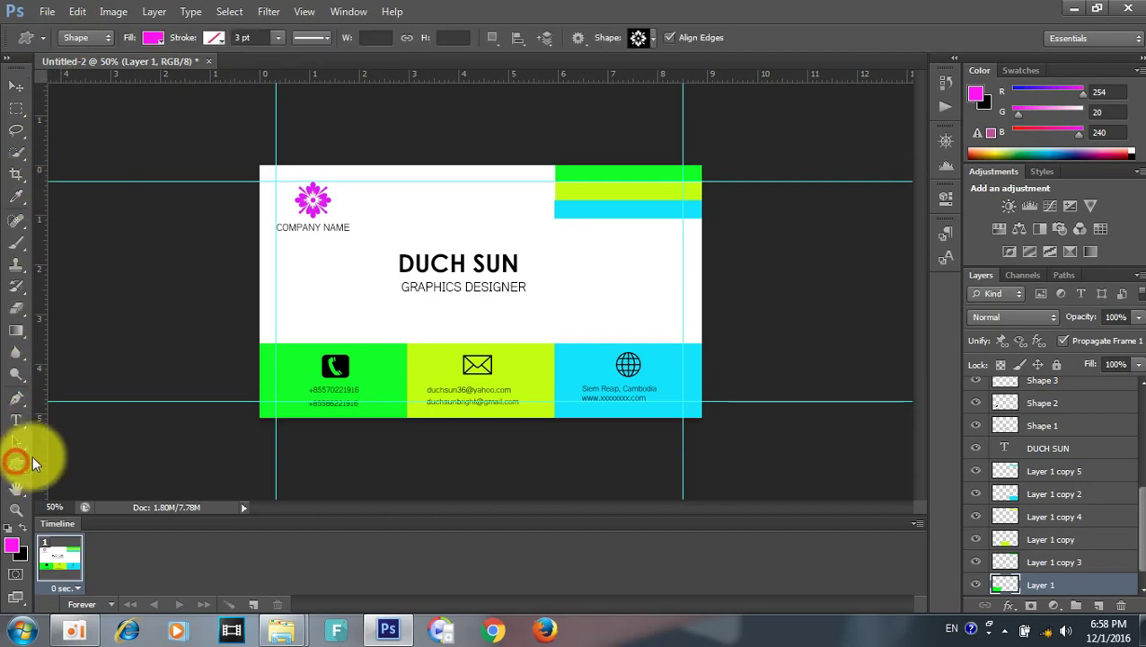
click(654, 41)
scroll(650, 332, down, 4)
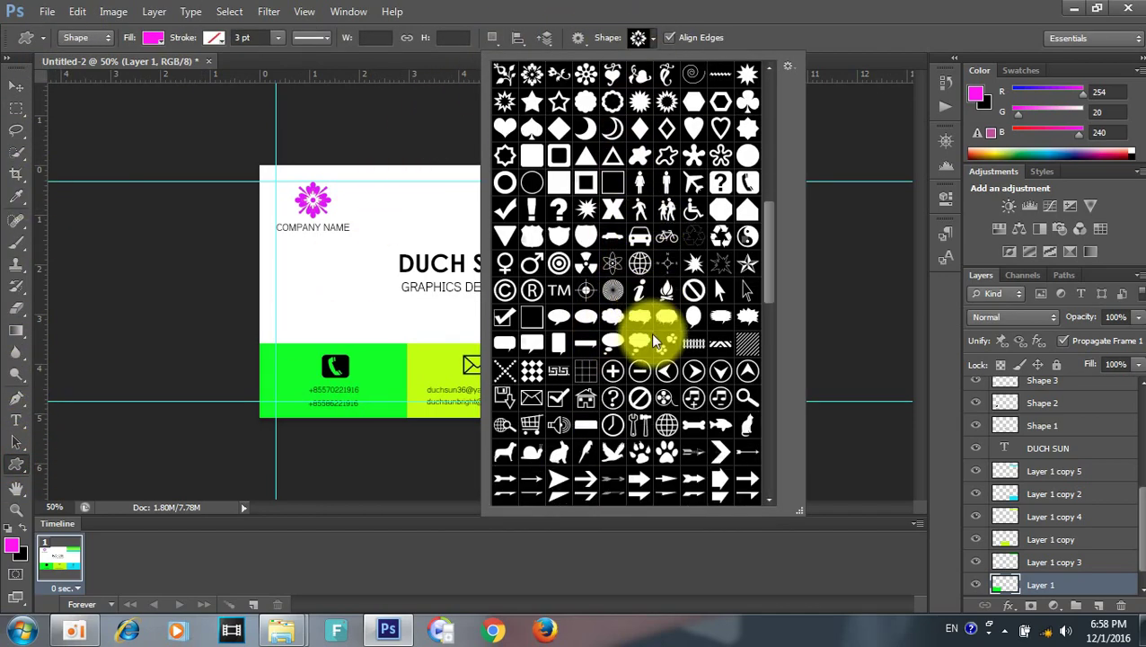
scroll(650, 332, down, 2)
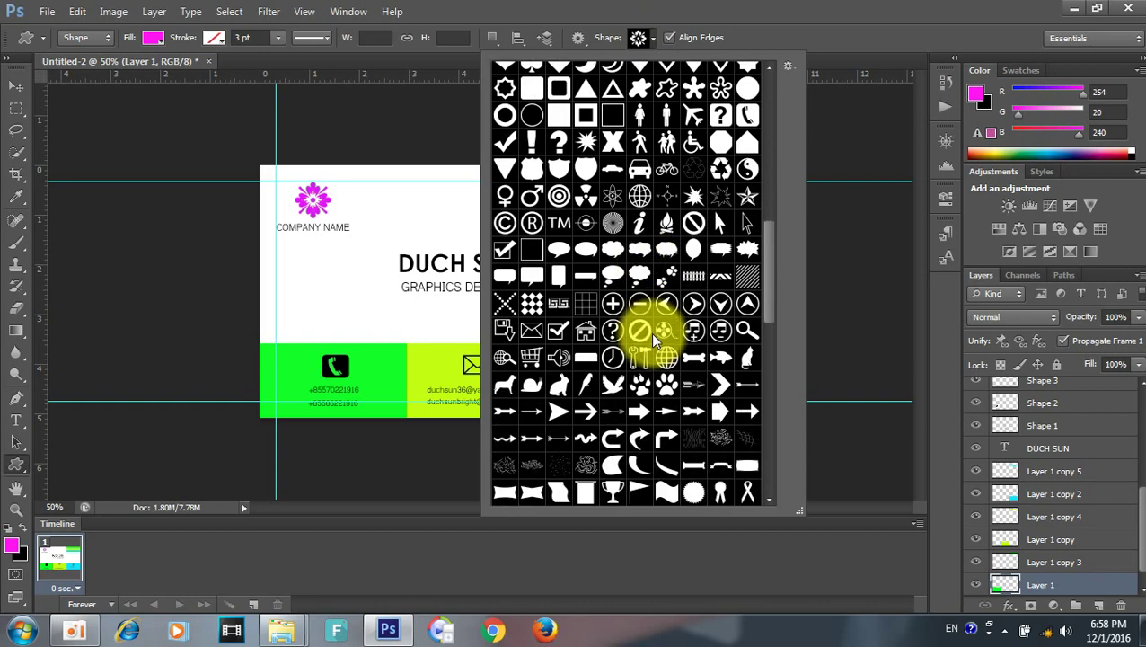
scroll(650, 333, down, 1)
scroll(650, 332, down, 1)
scroll(647, 335, down, 1)
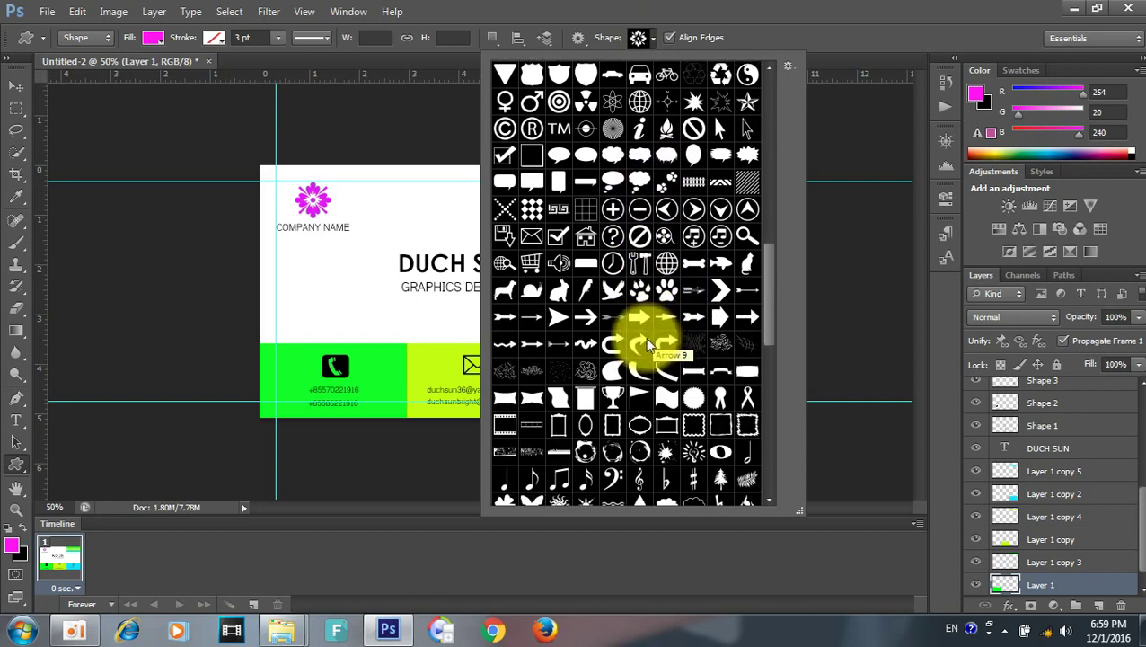
scroll(645, 336, down, 3)
scroll(646, 340, down, 3)
scroll(650, 342, down, 1)
scroll(653, 344, down, 2)
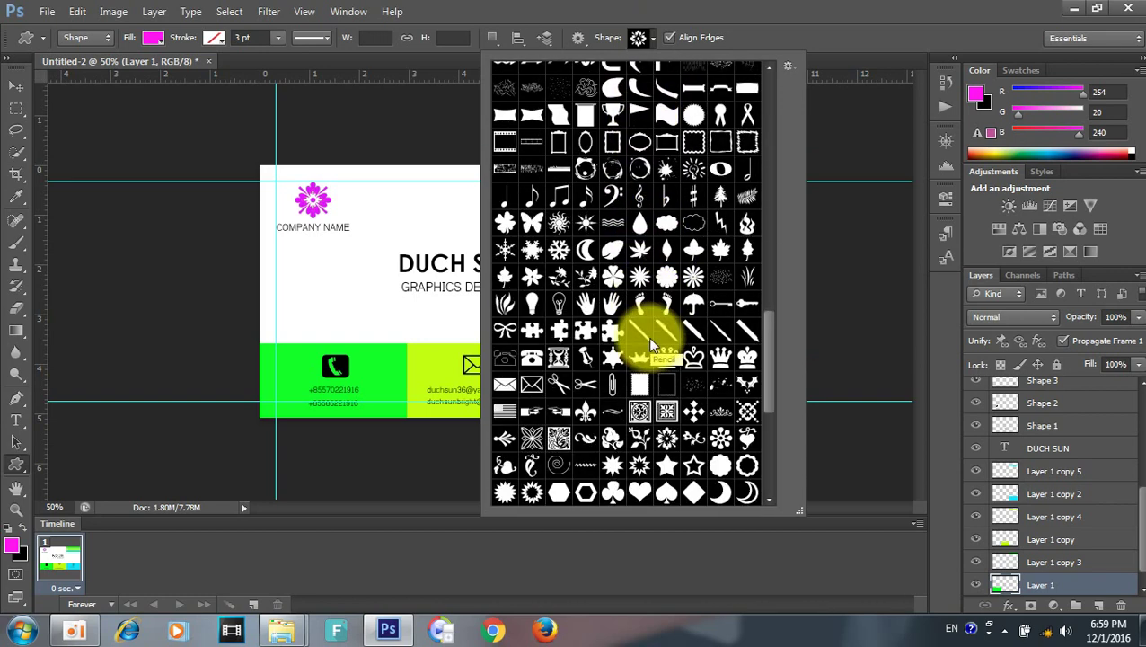
scroll(652, 344, down, 3)
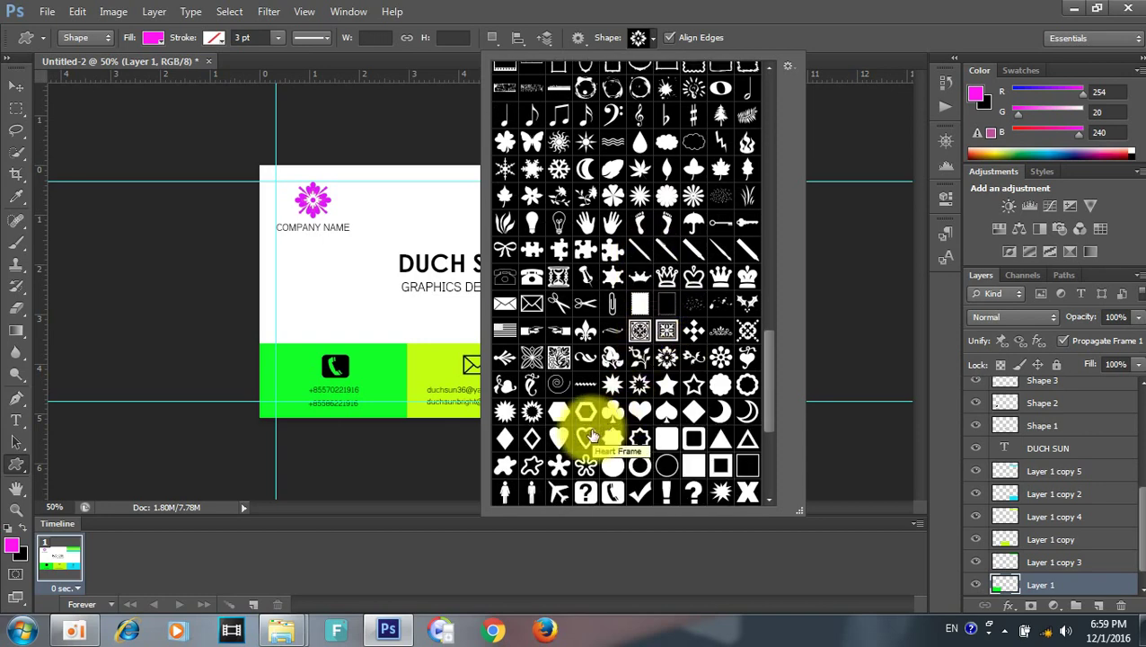
scroll(594, 435, down, 2)
scroll(688, 395, down, 2)
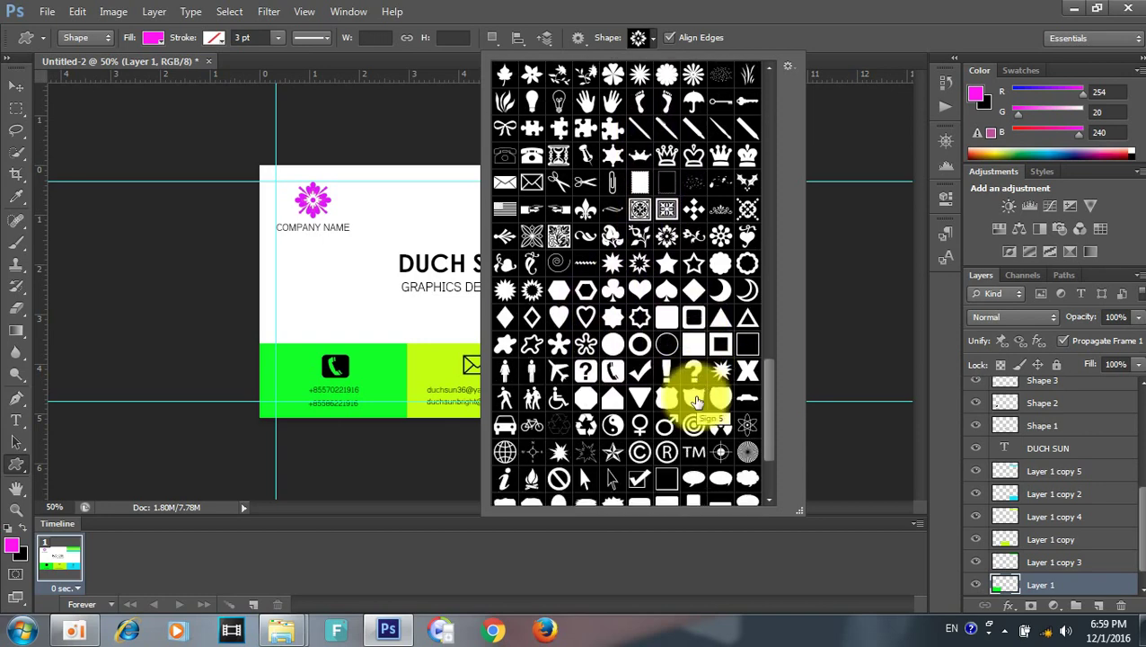
scroll(697, 400, down, 1)
scroll(699, 397, down, 1)
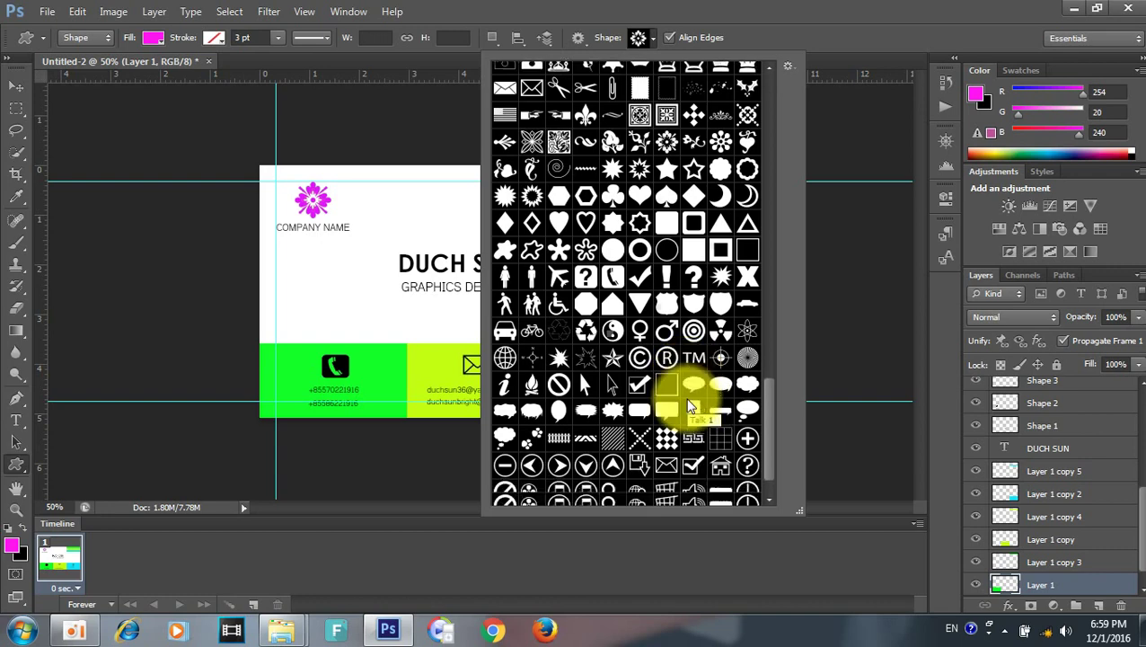
scroll(700, 396, down, 1)
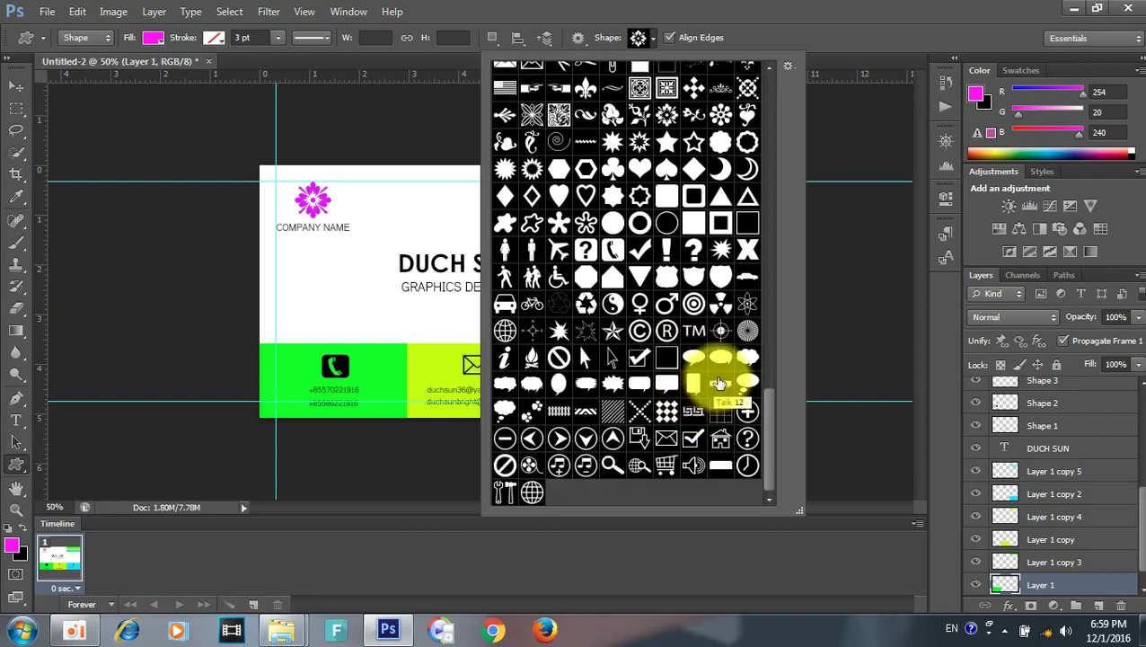
scroll(717, 385, up, 1)
scroll(719, 384, up, 1)
scroll(719, 384, up, 1)
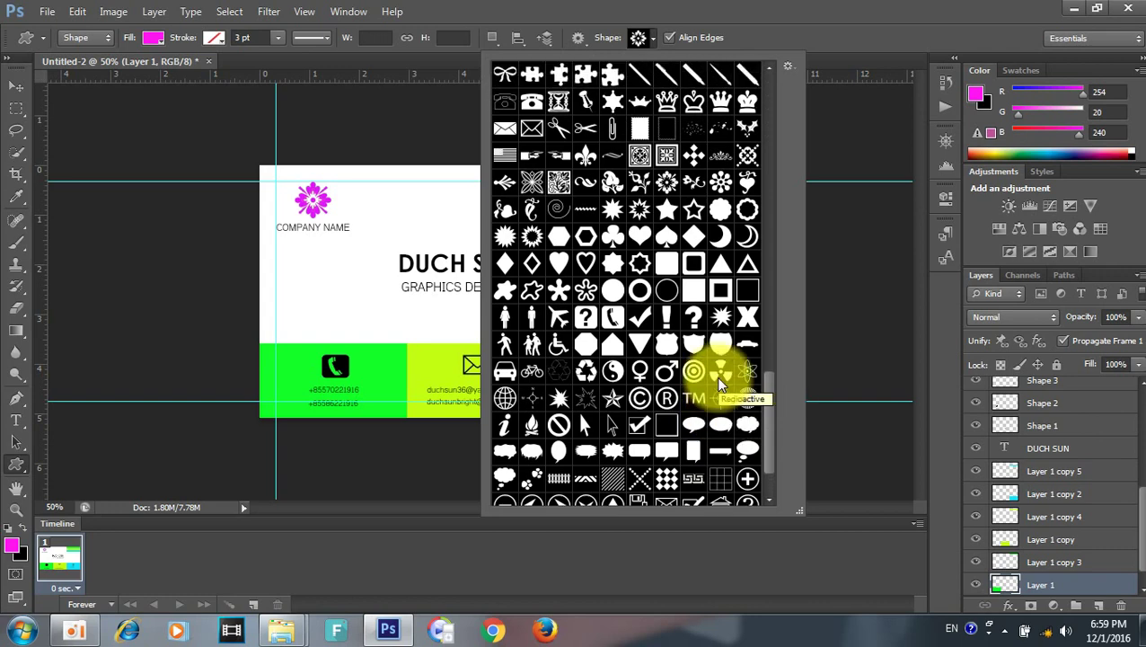
scroll(719, 381, up, 2)
scroll(718, 381, up, 2)
scroll(719, 377, up, 2)
scroll(723, 378, up, 2)
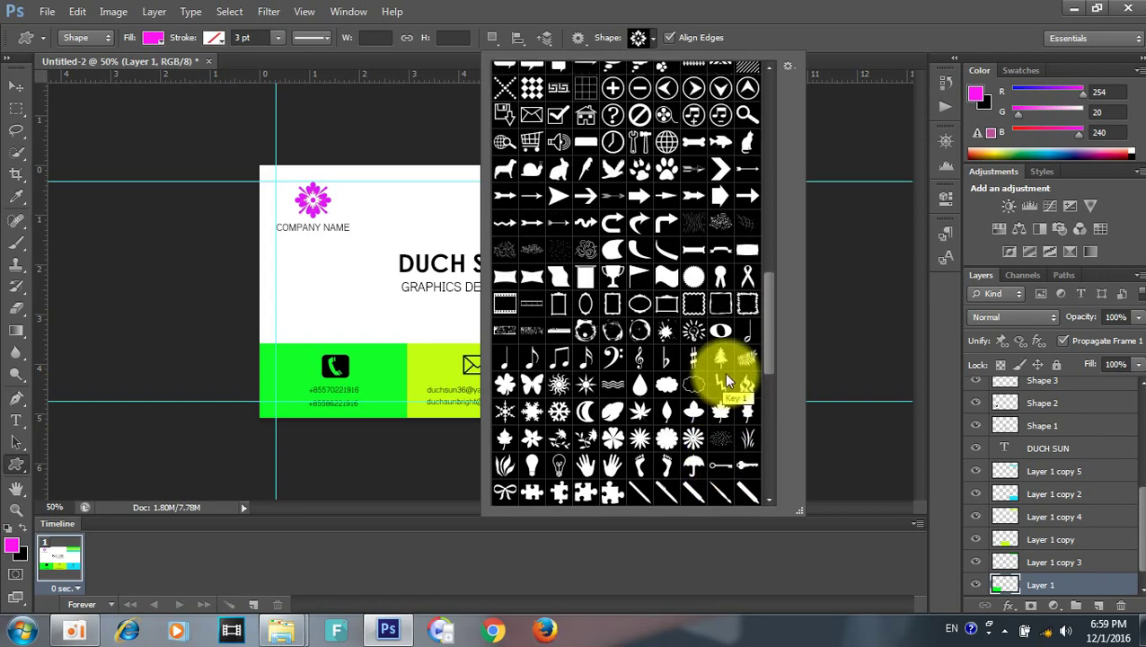
scroll(723, 372, up, 2)
scroll(724, 371, up, 1)
scroll(724, 371, up, 2)
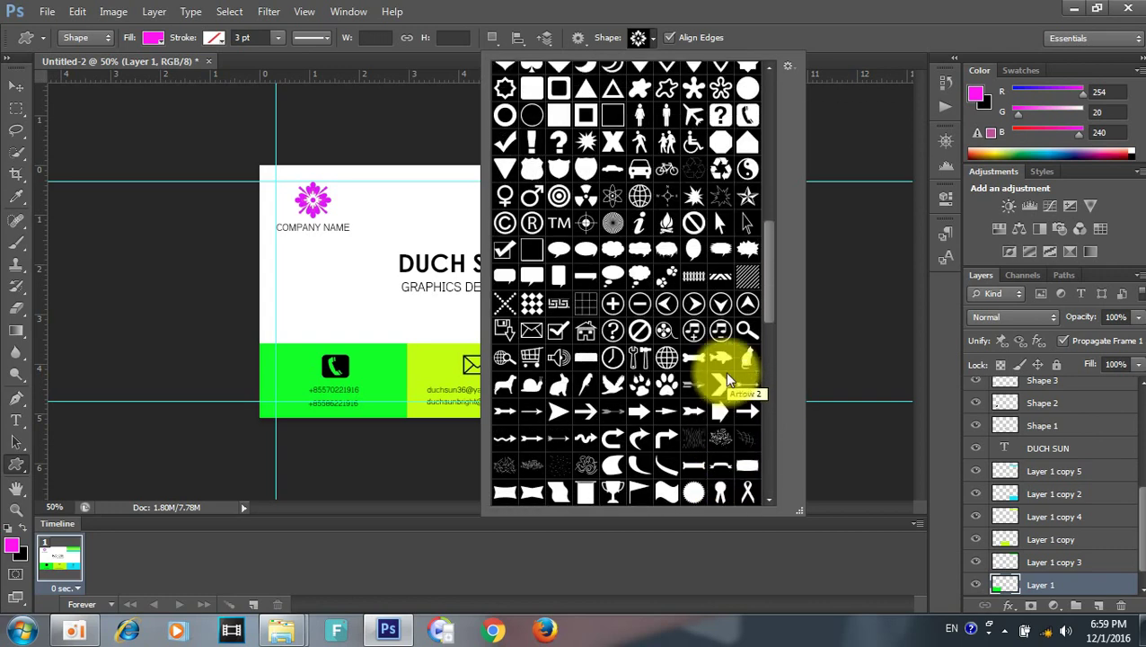
scroll(728, 378, up, 1)
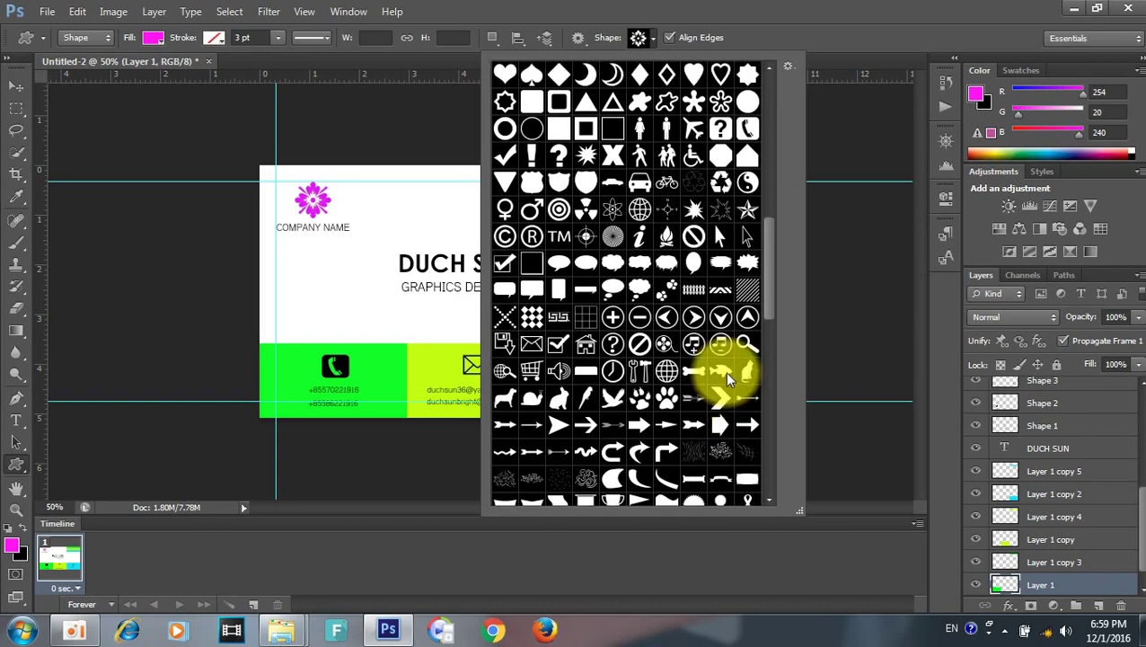
scroll(727, 377, up, 1)
scroll(727, 379, up, 1)
scroll(728, 378, up, 2)
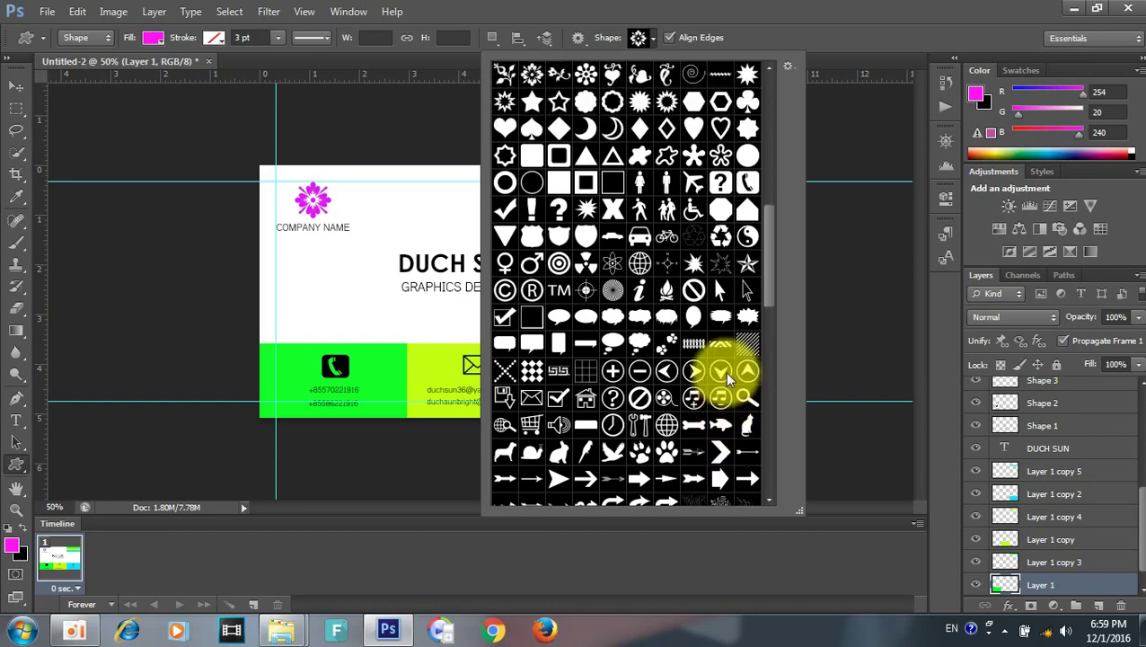
scroll(727, 378, up, 2)
scroll(728, 378, up, 2)
scroll(727, 379, up, 2)
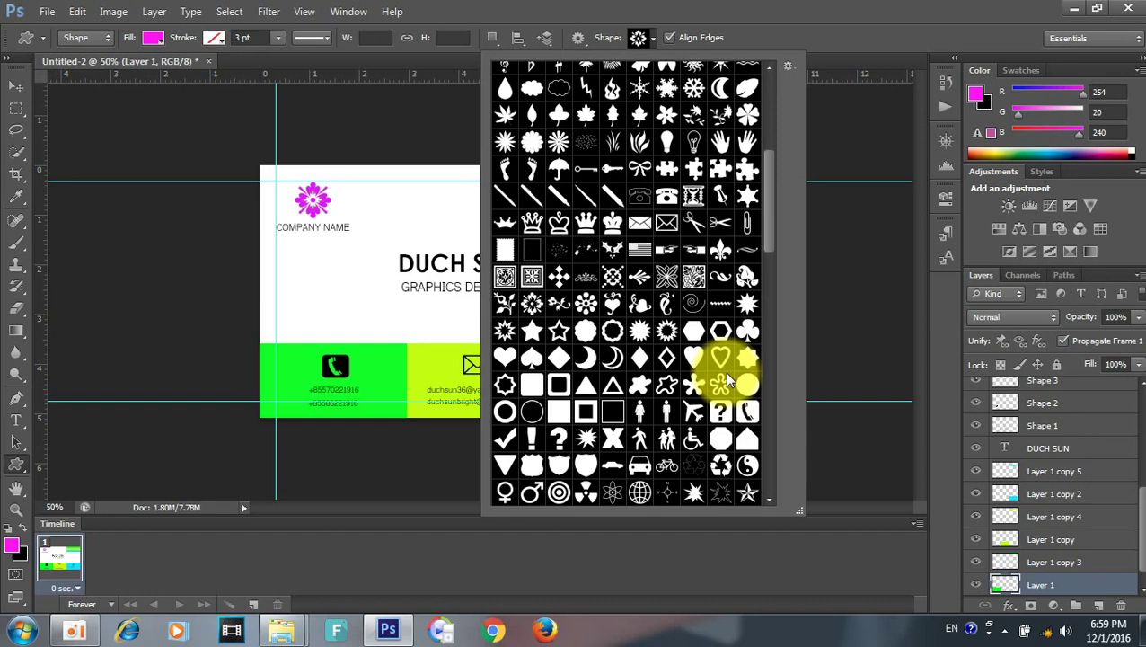
scroll(725, 376, up, 3)
scroll(726, 372, up, 2)
scroll(728, 370, up, 4)
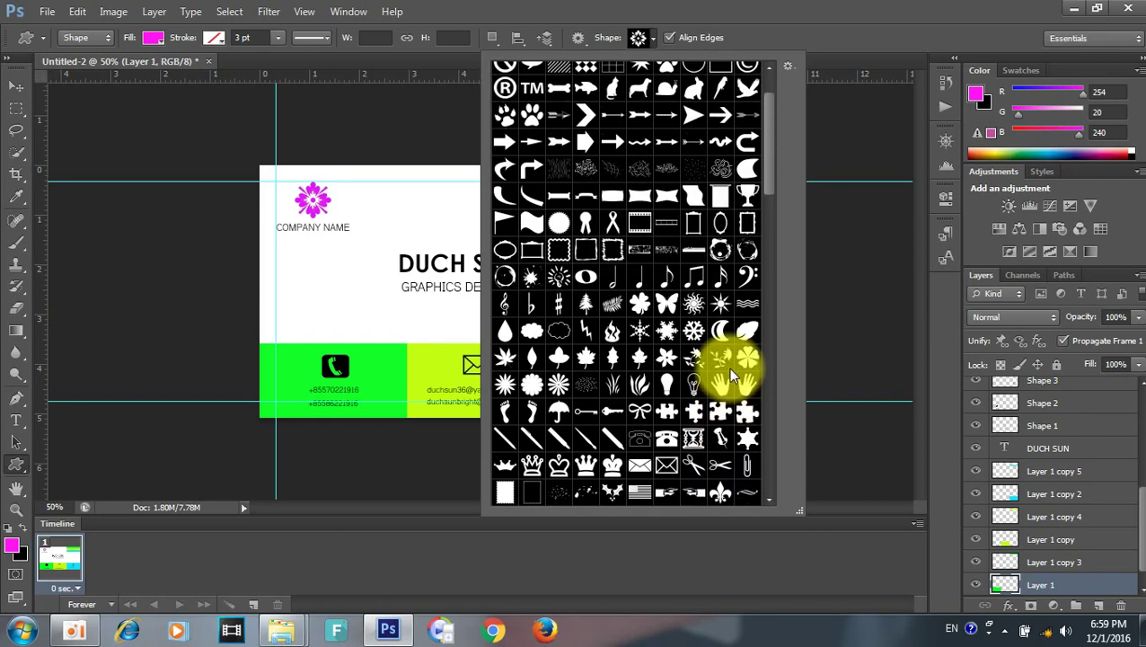
scroll(730, 373, up, 3)
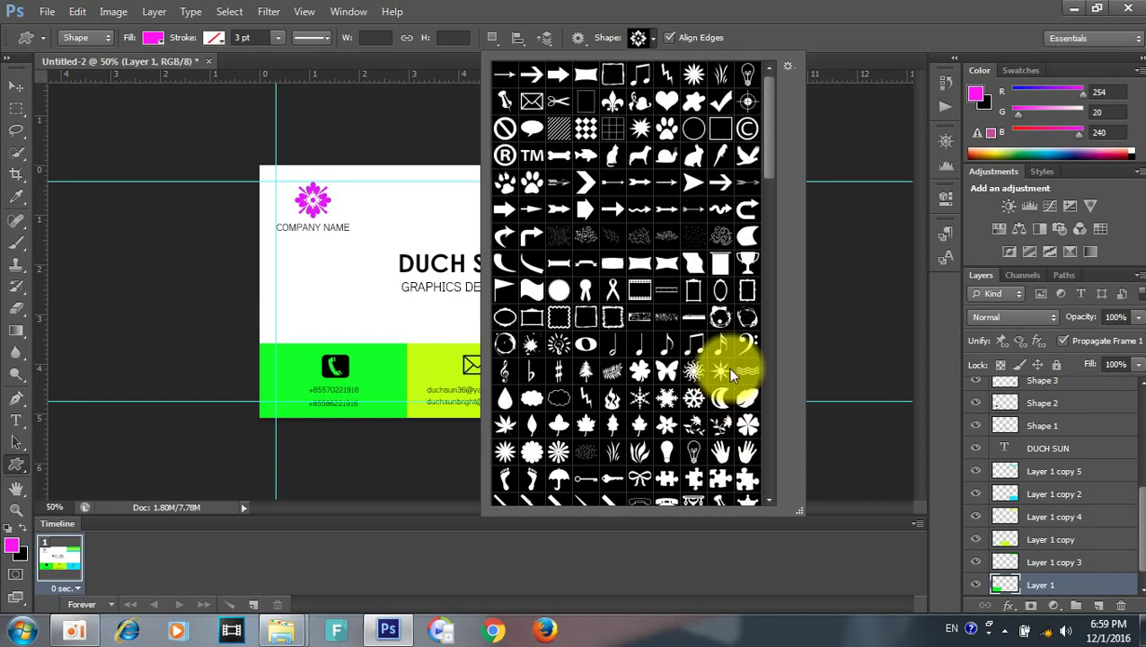
click(838, 296)
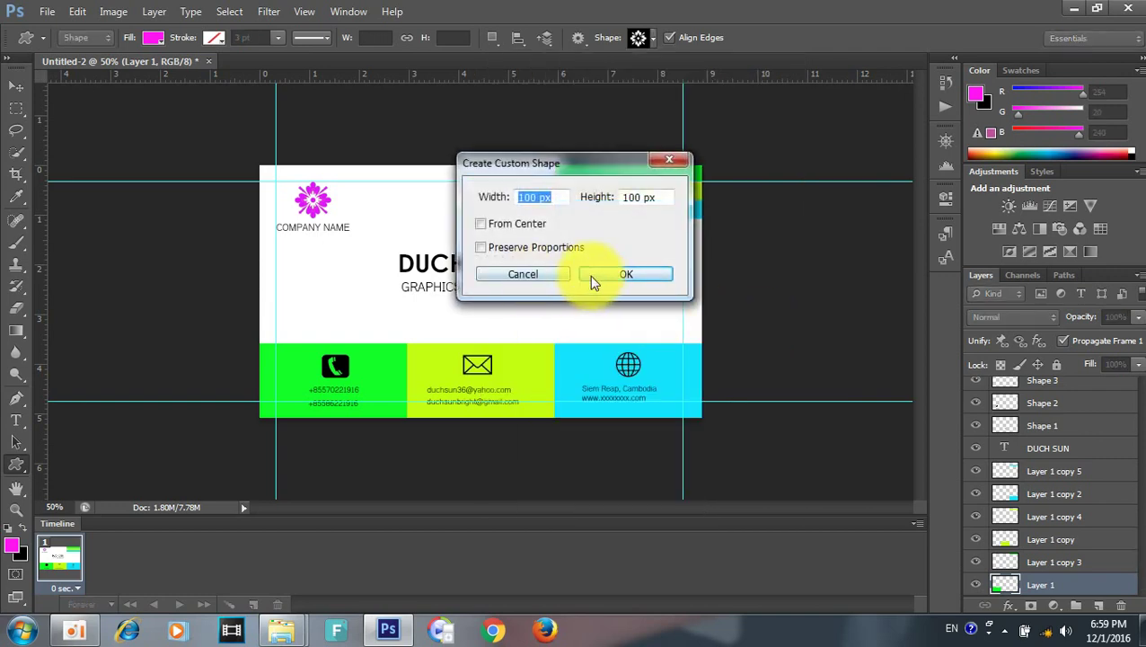
click(559, 272)
click(772, 290)
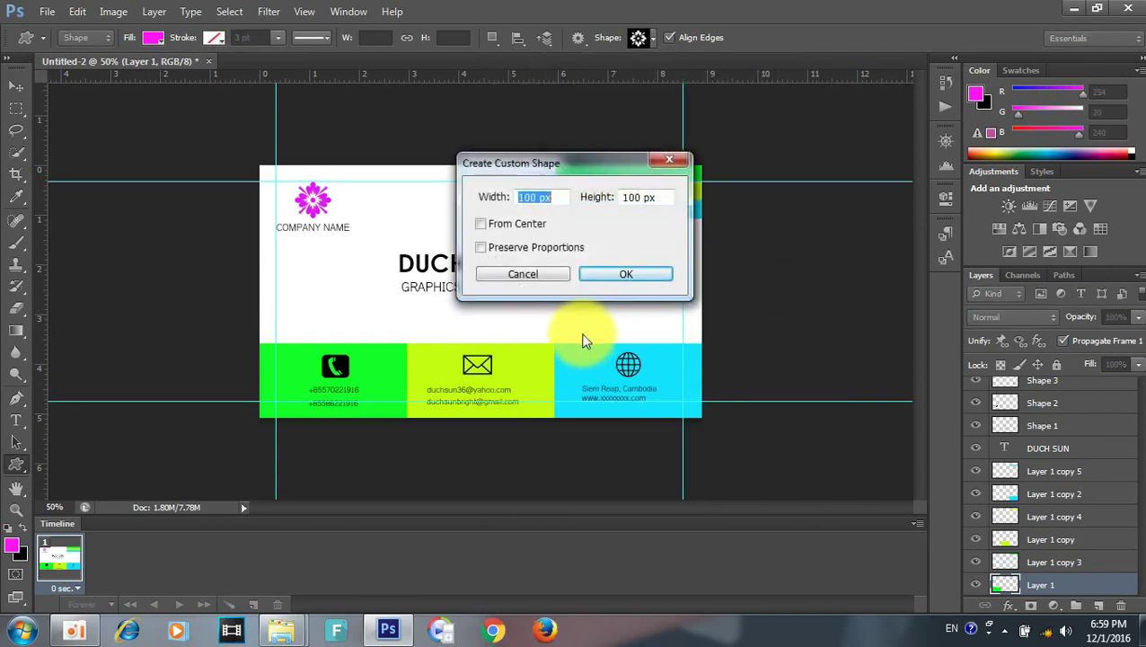
click(525, 274)
key(v)
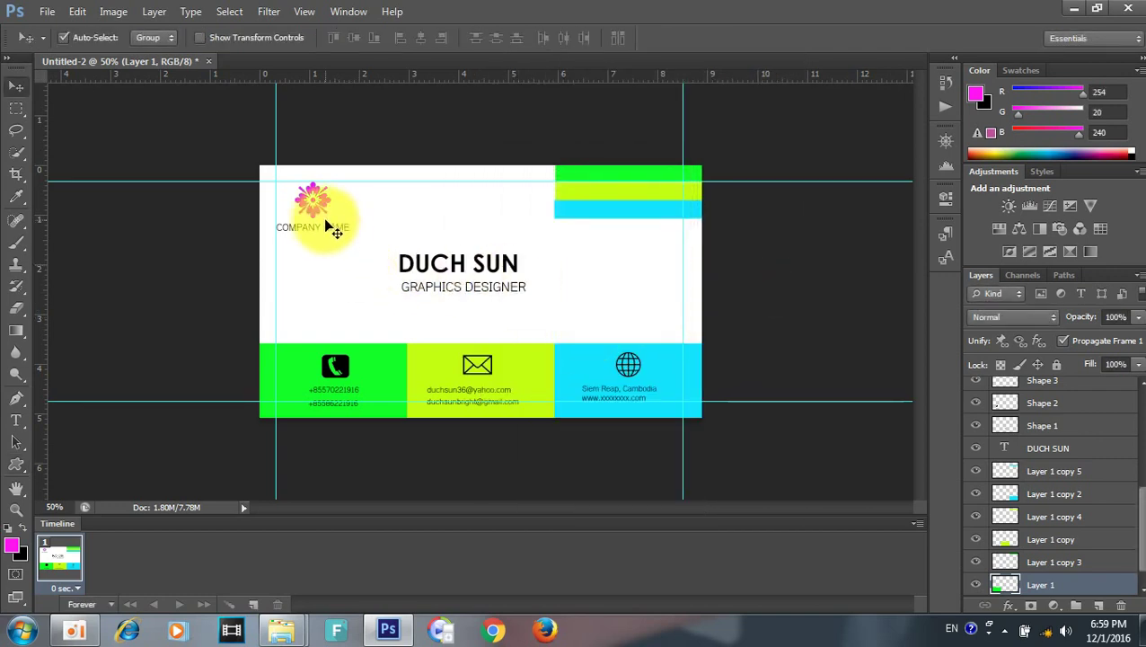
Step: Reposition the pink flower logo slightly on the card
click(209, 287)
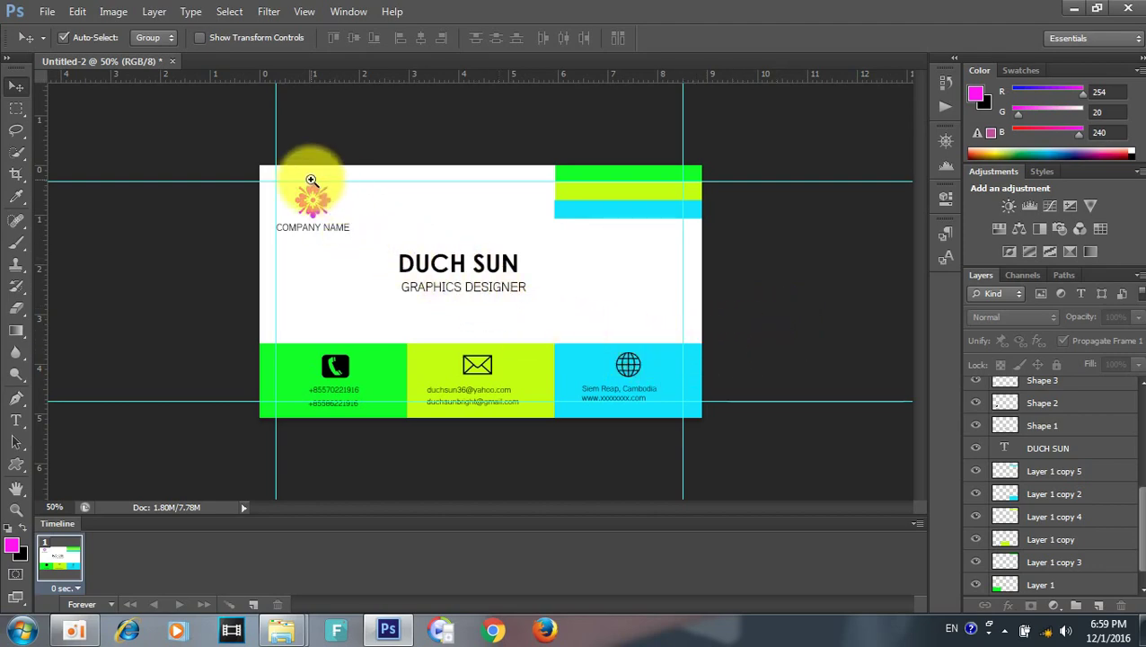
scroll(306, 175, up, 3)
scroll(301, 189, up, 3)
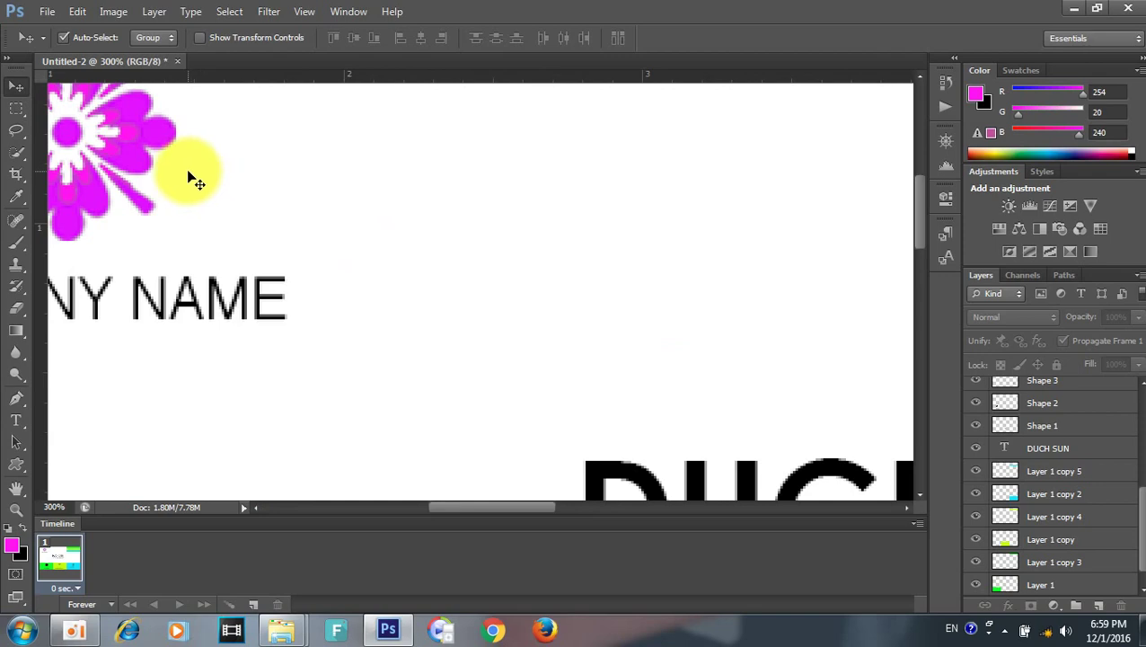
scroll(217, 152, down, 2)
scroll(217, 153, down, 3)
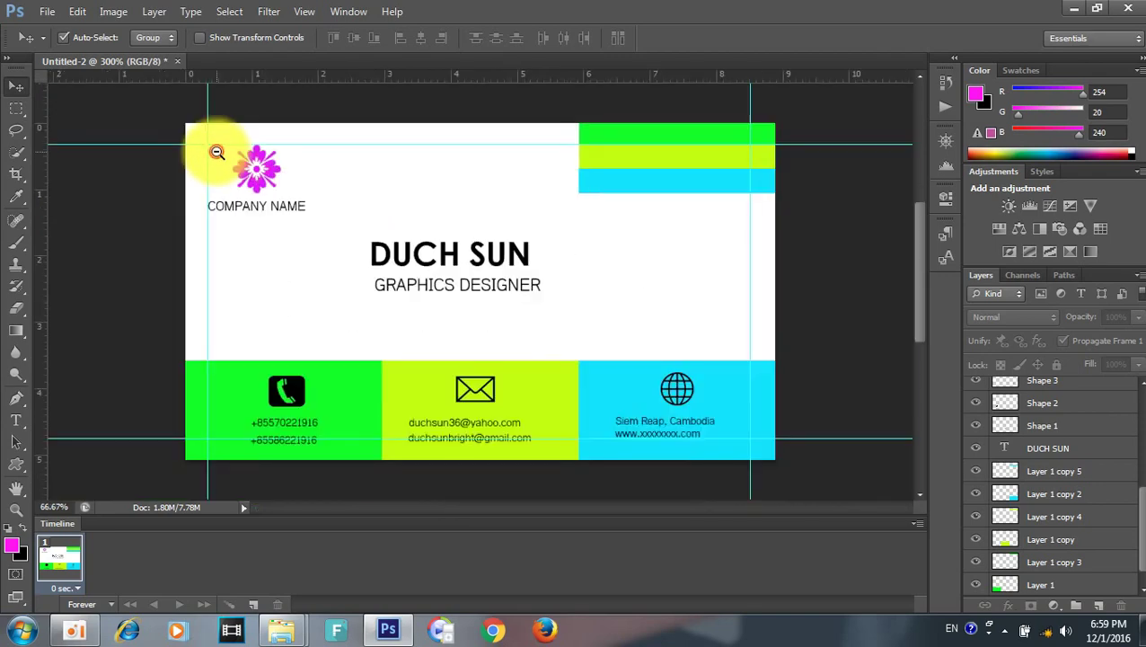
scroll(222, 152, down, 1)
scroll(326, 202, up, 1)
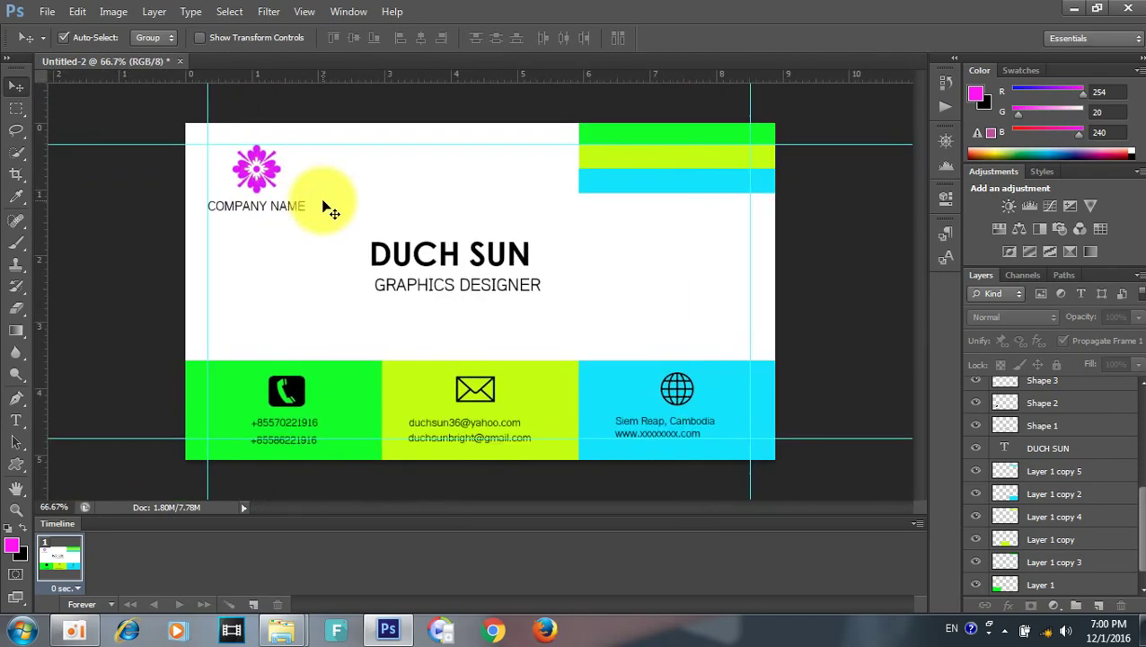
scroll(340, 190, down, 1)
scroll(341, 186, down, 1)
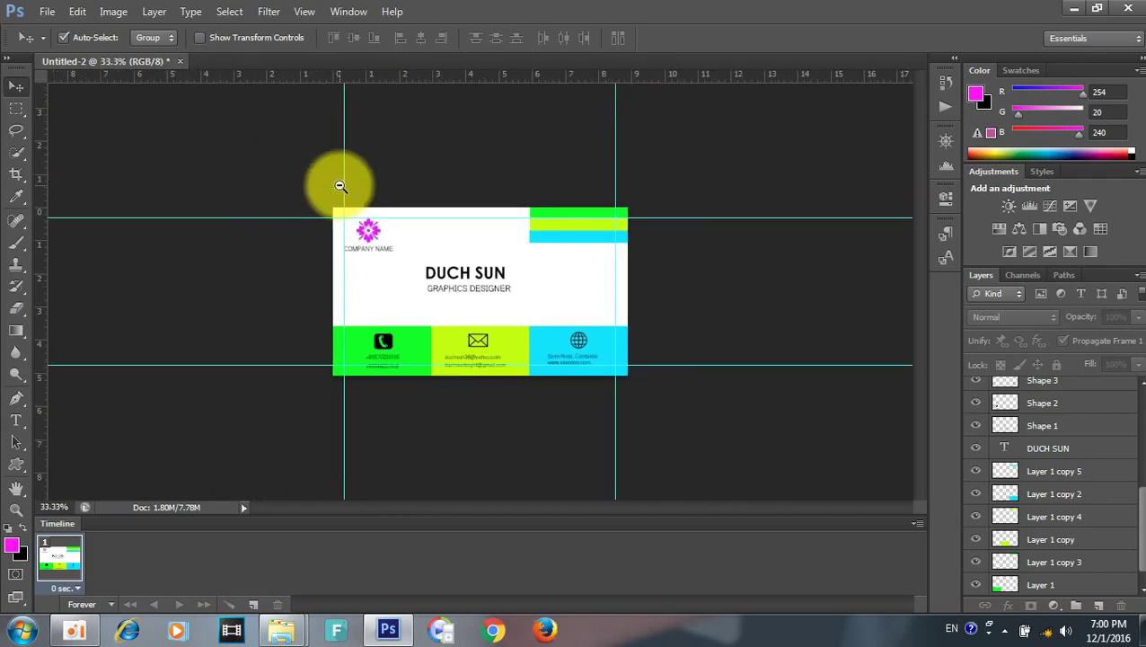
drag(362, 247, 371, 248)
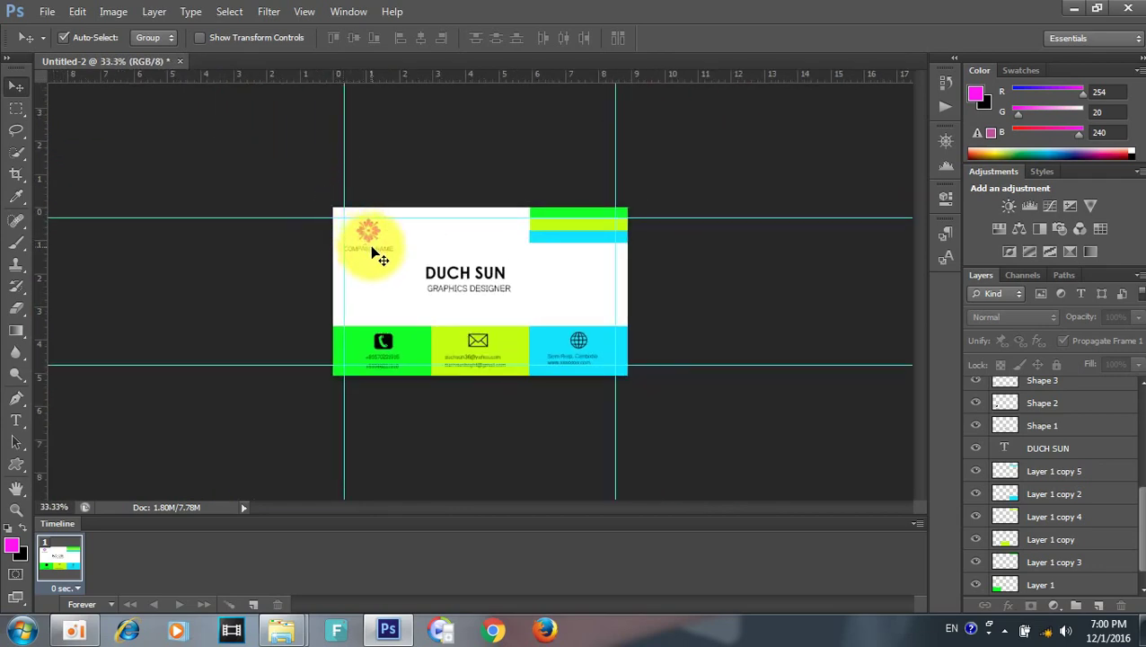
Step: Shift the COMPANY NAME text left and nudge it to centre under the logo
scroll(373, 227, up, 1)
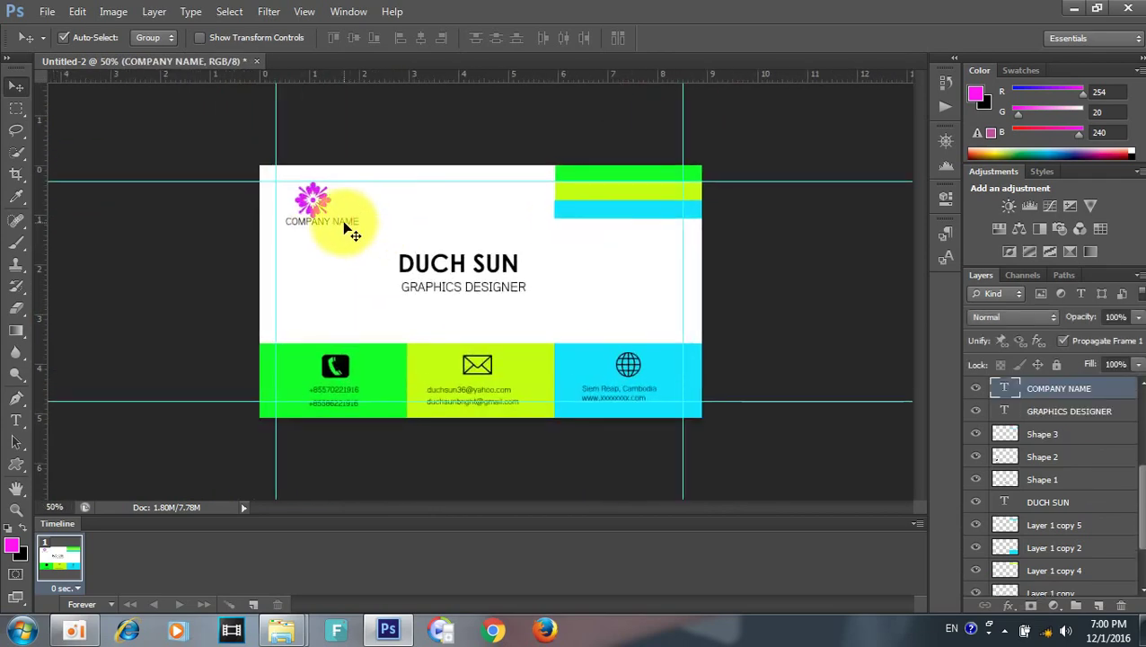
drag(344, 228, 335, 230)
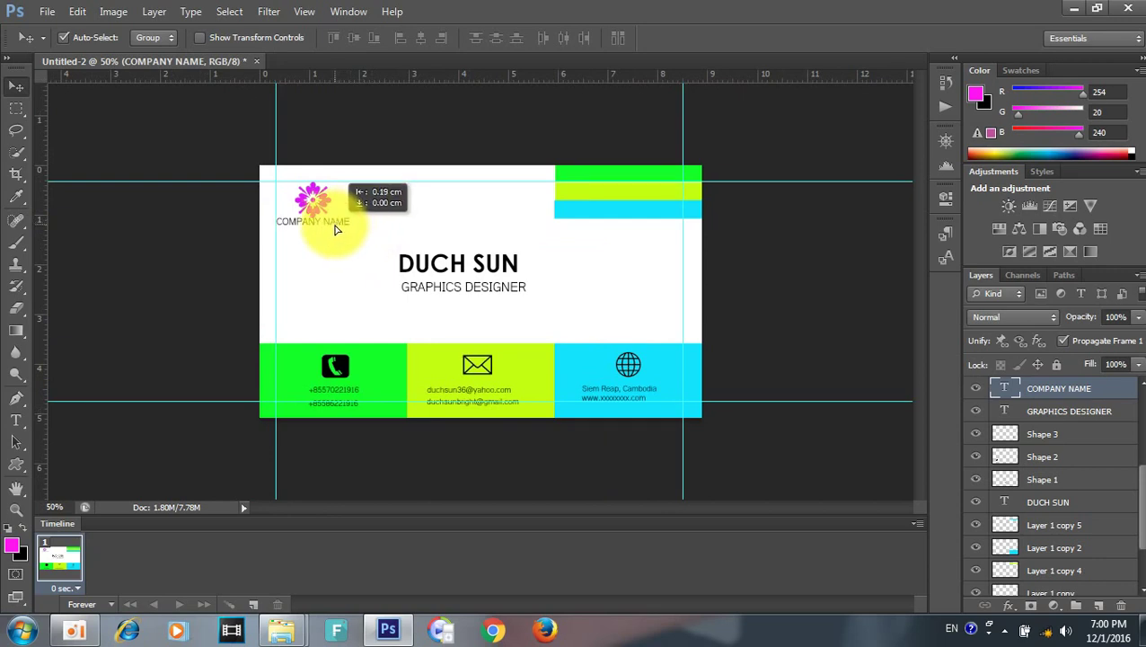
drag(335, 229, 336, 230)
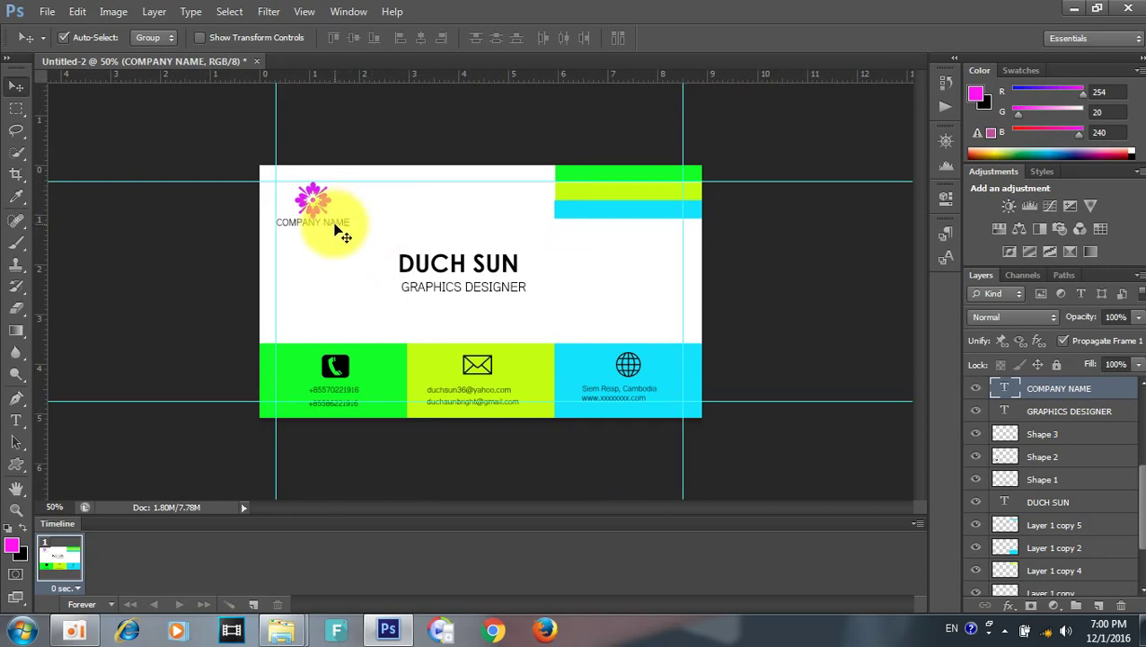
key(Right)
key(Right)
click(742, 284)
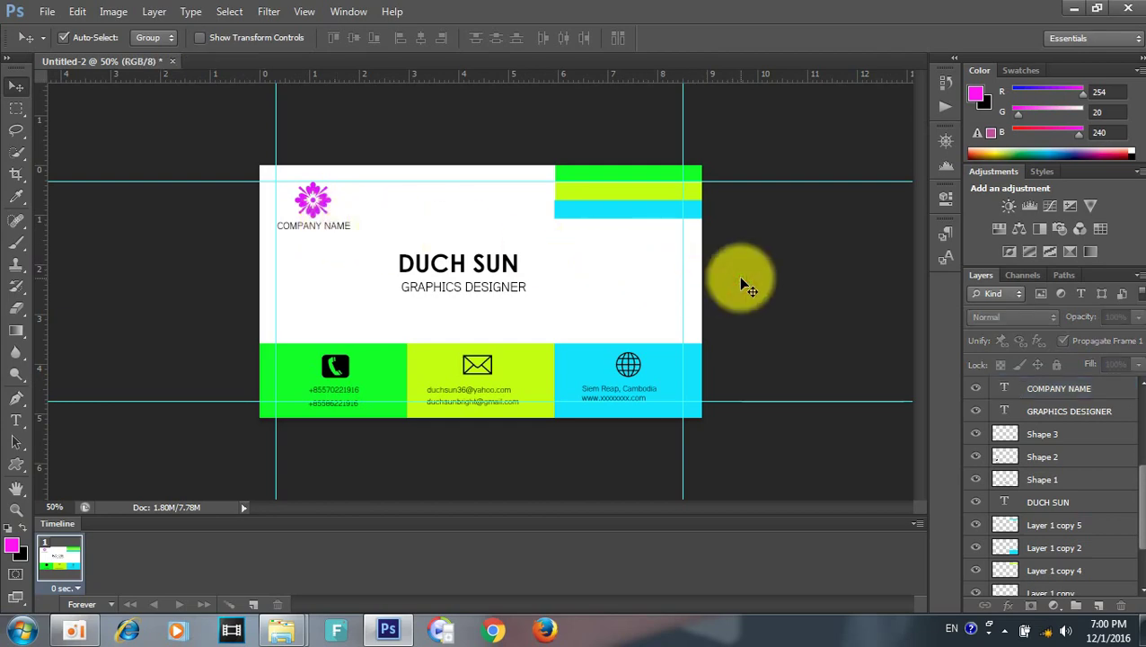
key(ctrl+s)
click(946, 408)
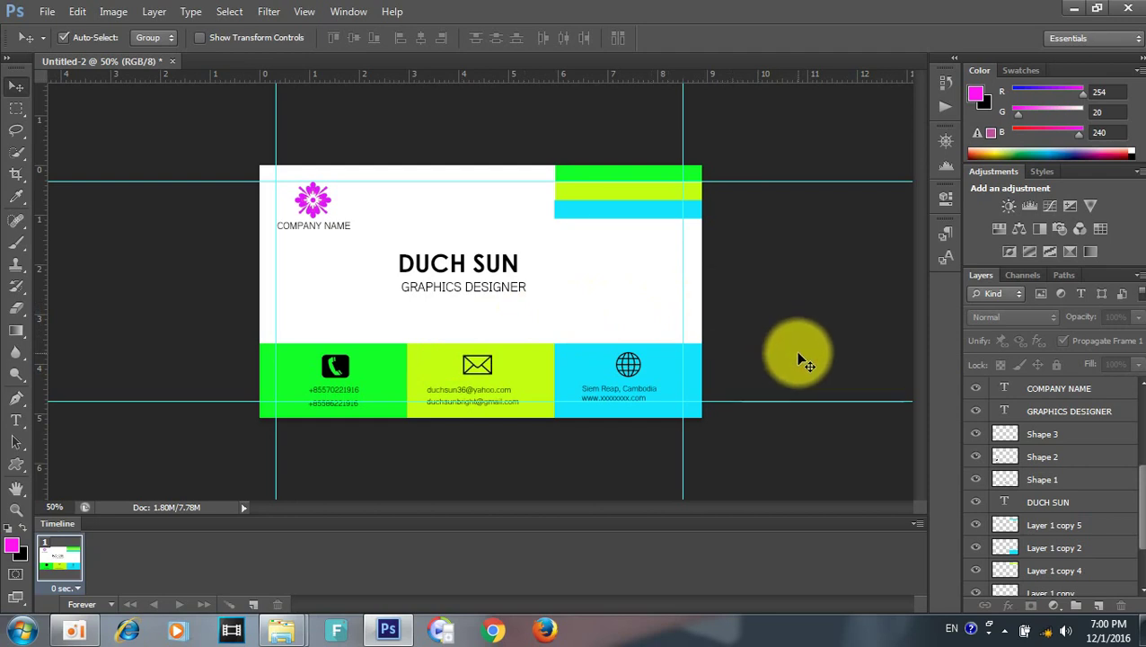
scroll(1032, 538, down, 3)
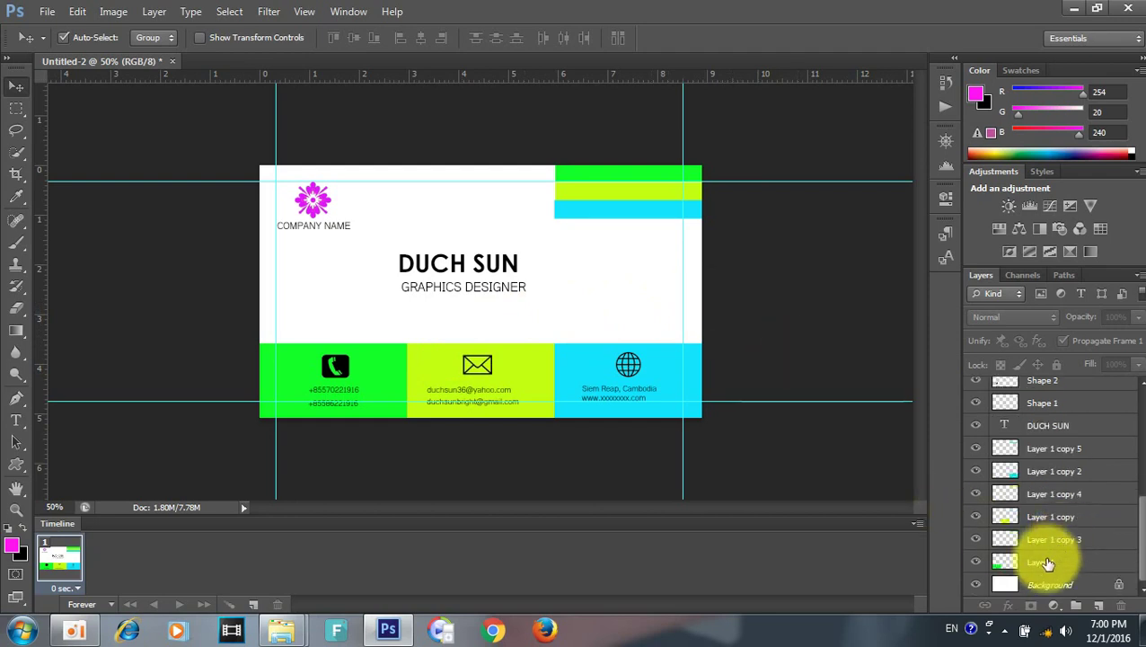
Step: Stamp all layers from Layer 1 to Shape 4 copy into a merged Layer 2
click(1046, 562)
scroll(1059, 548, up, 10)
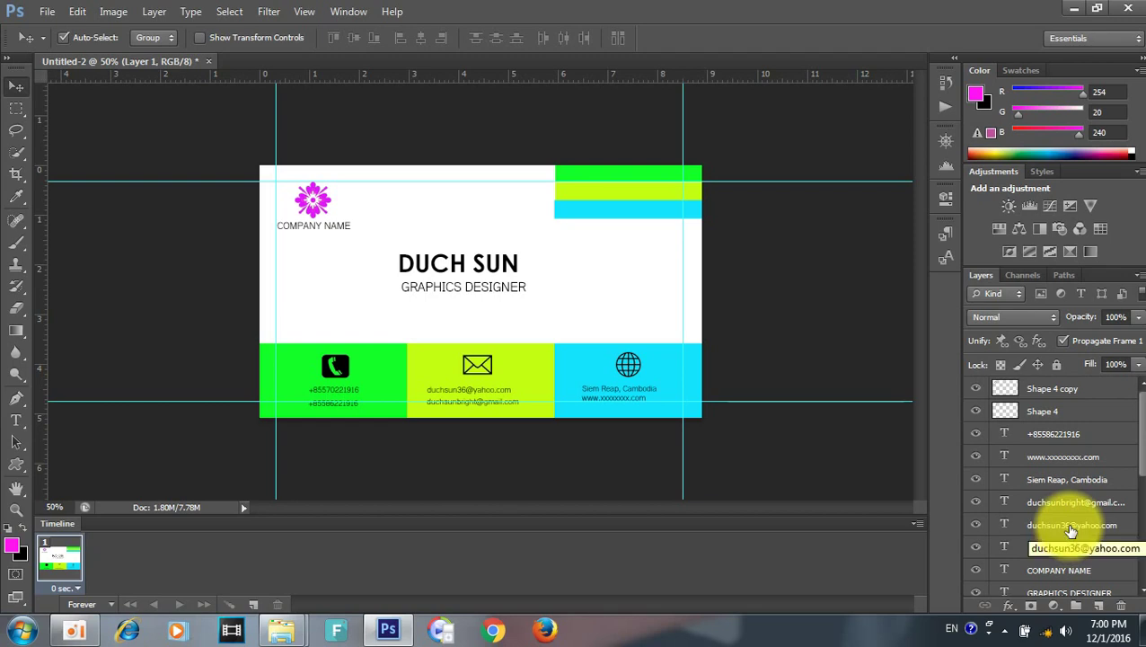
shift+click(1051, 391)
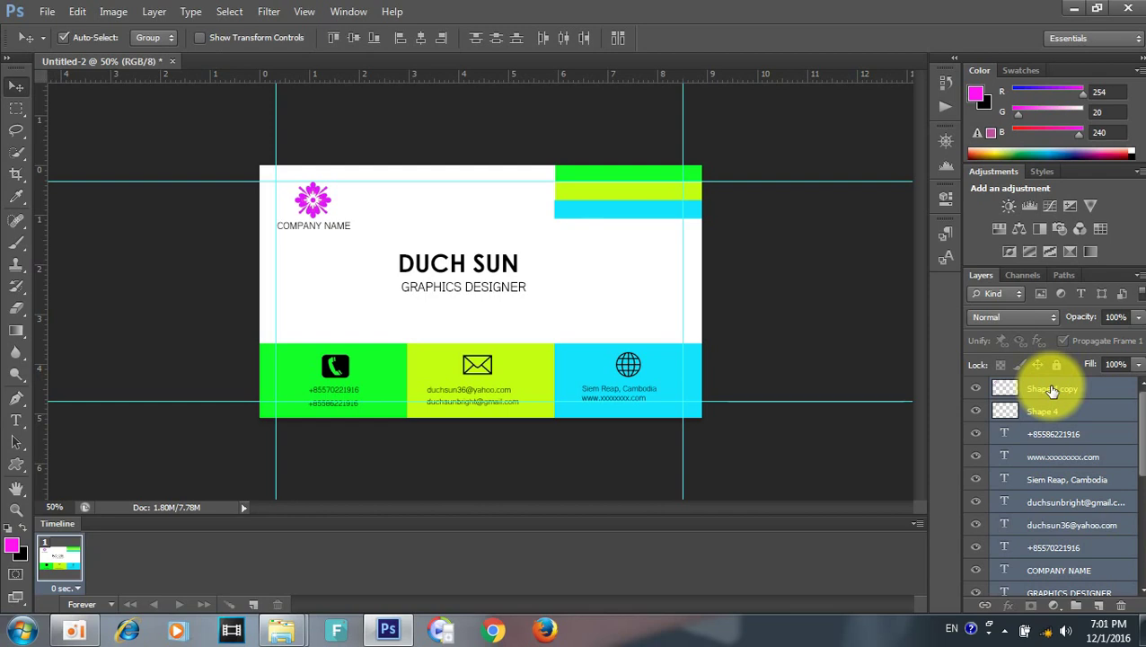
key(ctrl+shift+alt+e)
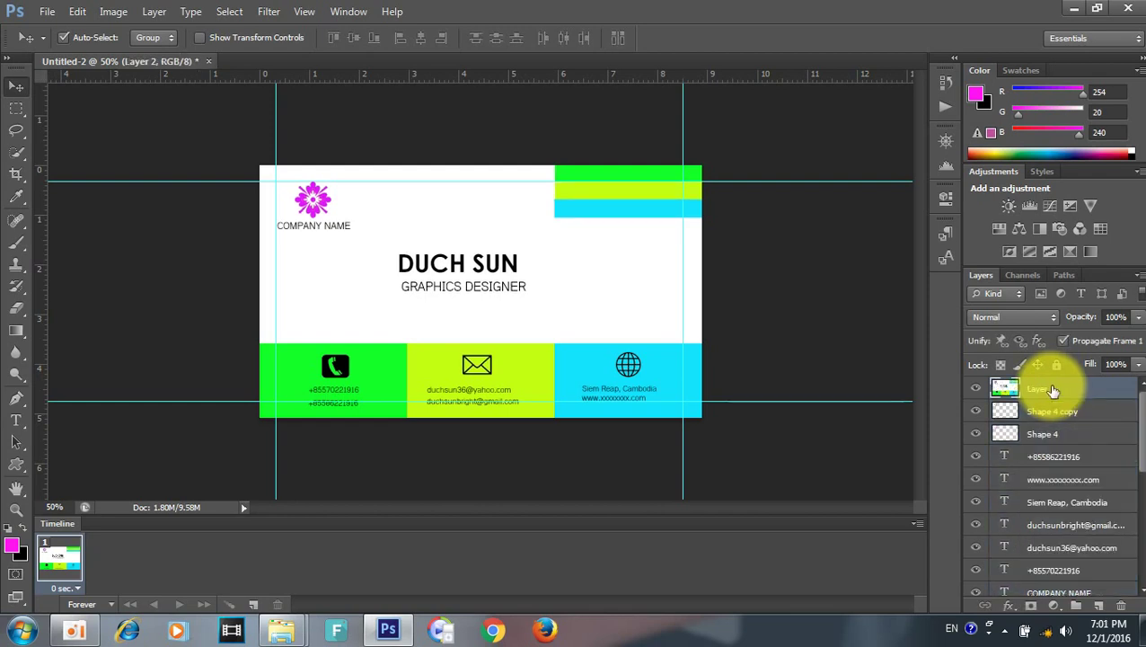
key(ctrl+s)
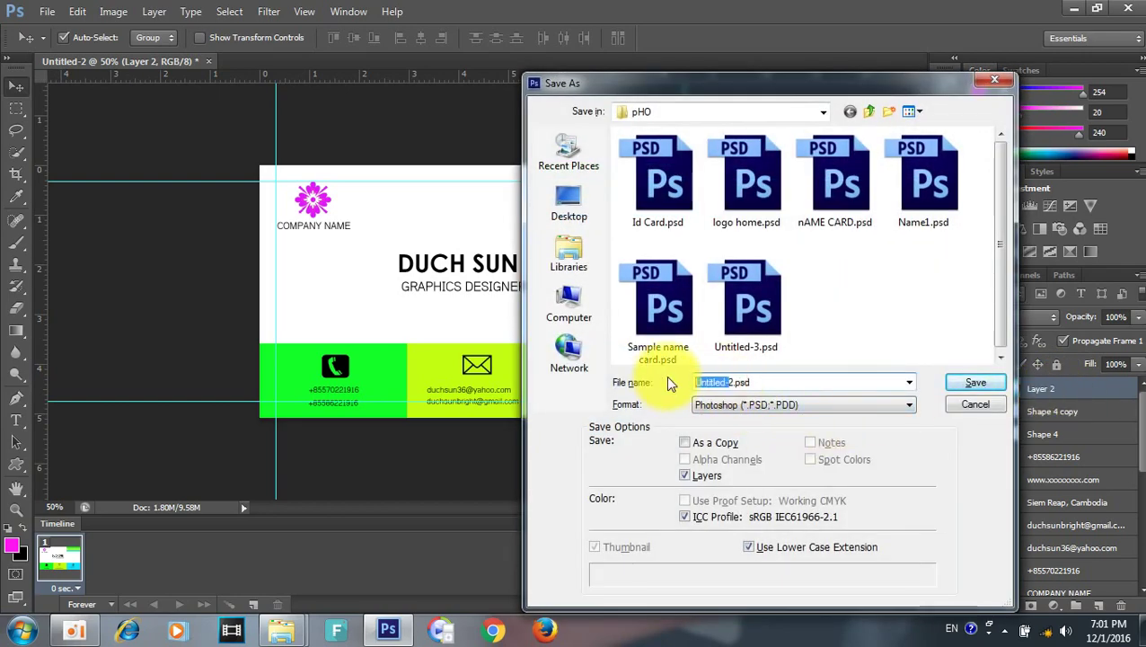
Step: Save the document as NAME CARD2.psd, accepting the Photoshop format options
text(NAME CARD2)
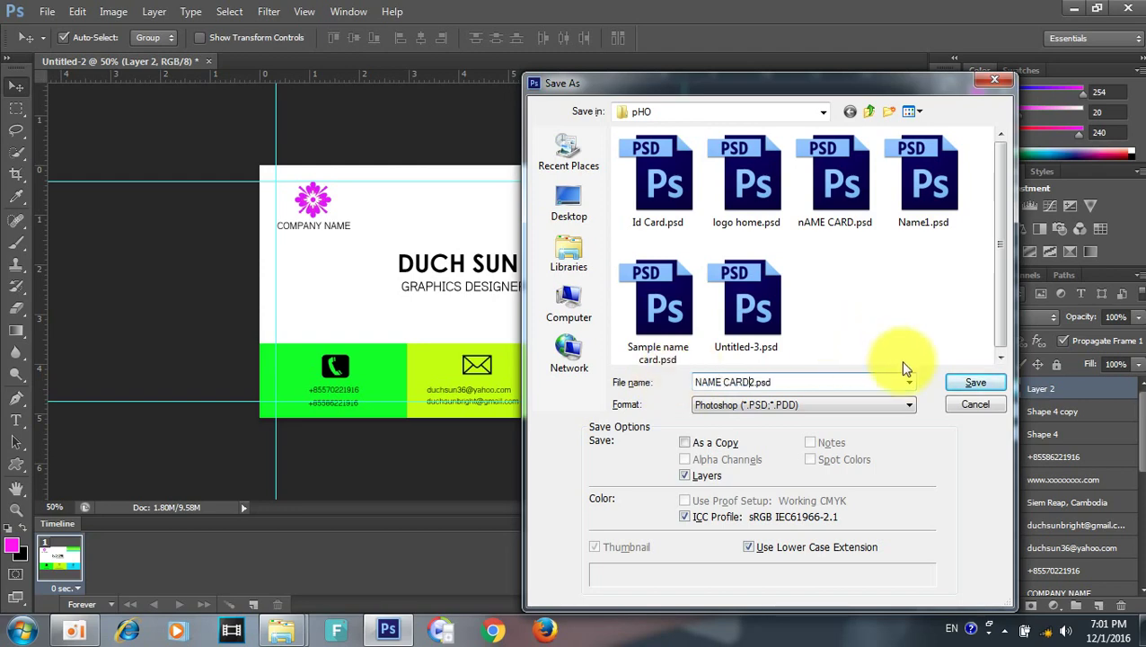
click(954, 384)
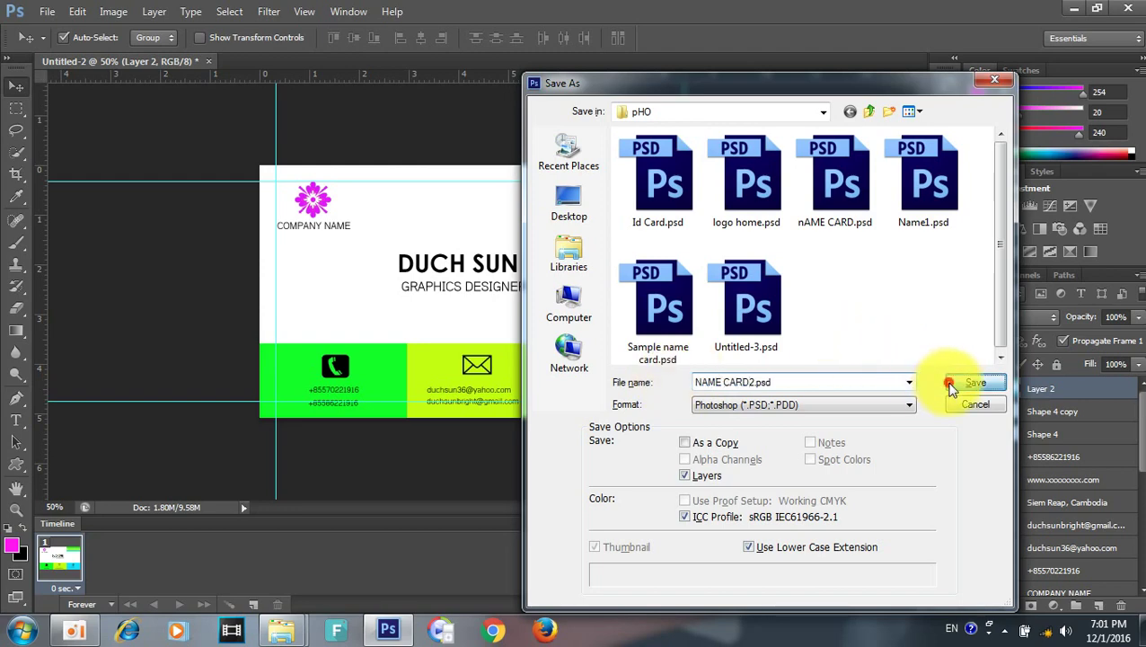
click(764, 191)
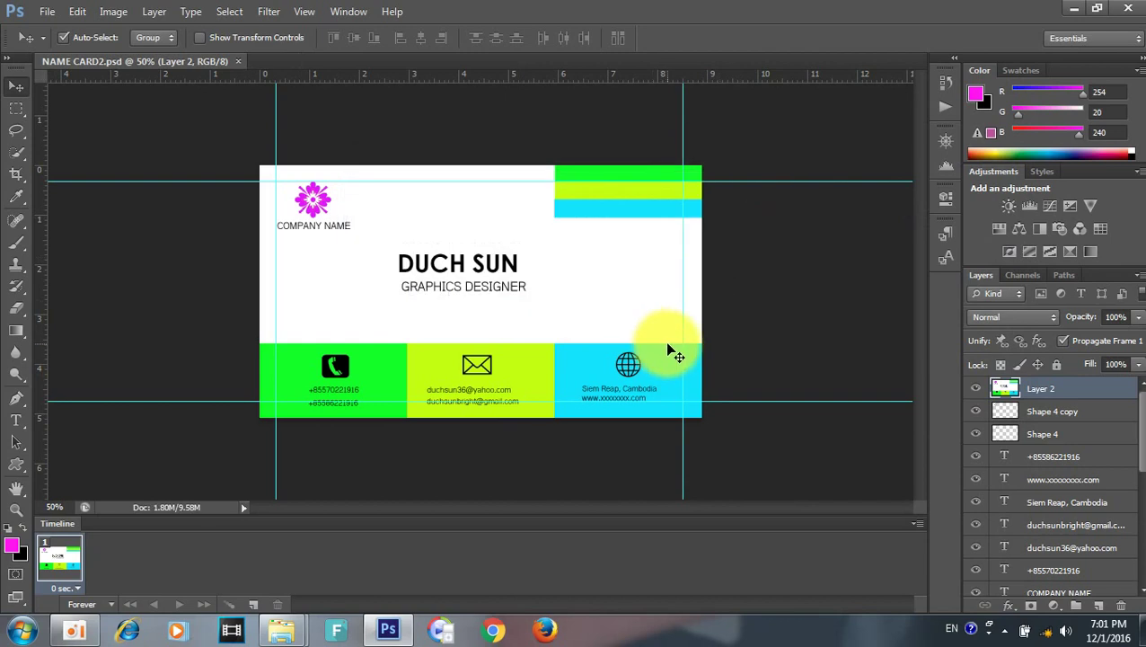
click(837, 308)
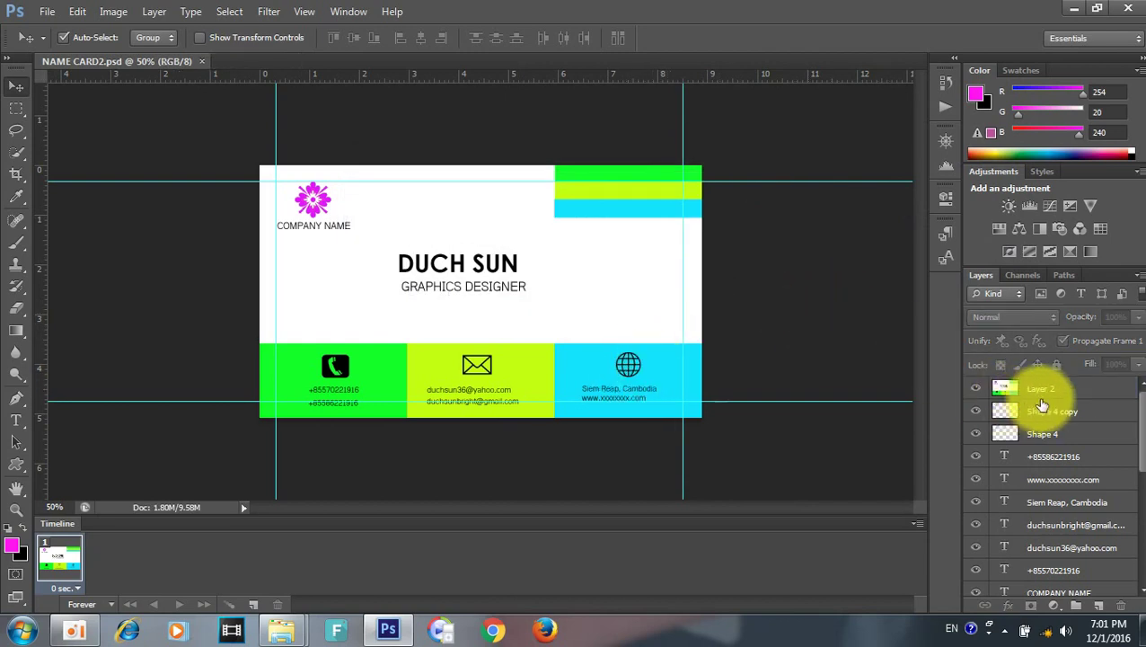
Step: Re-centre the GRAPHICS DESIGNER text beneath DUCH SUN
click(976, 388)
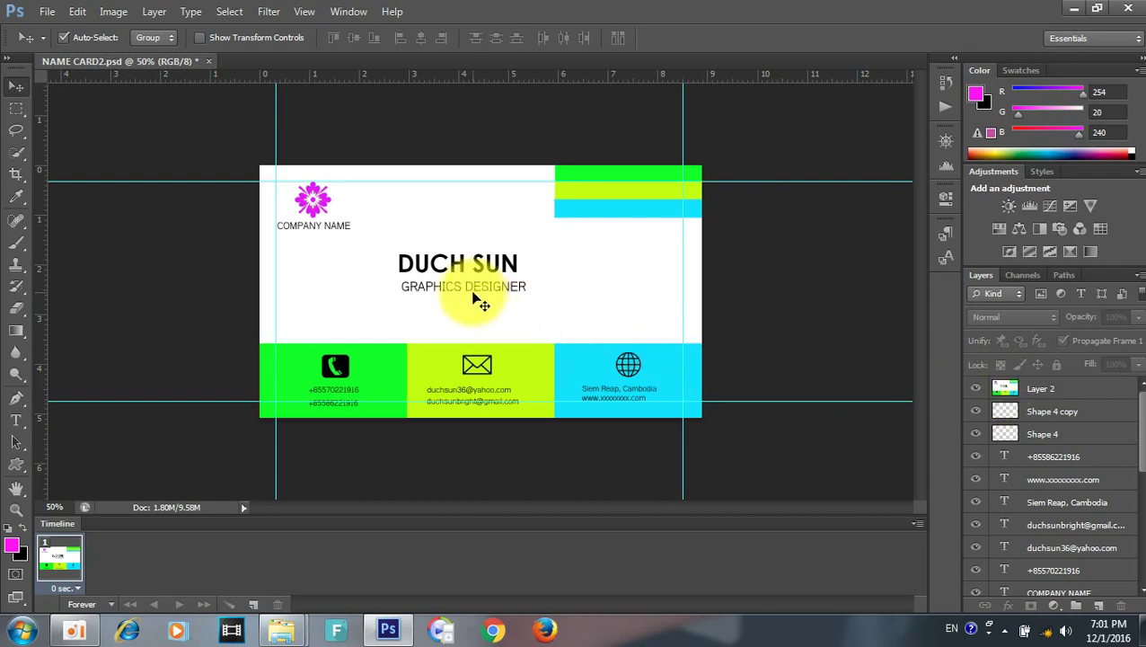
drag(473, 288, 469, 287)
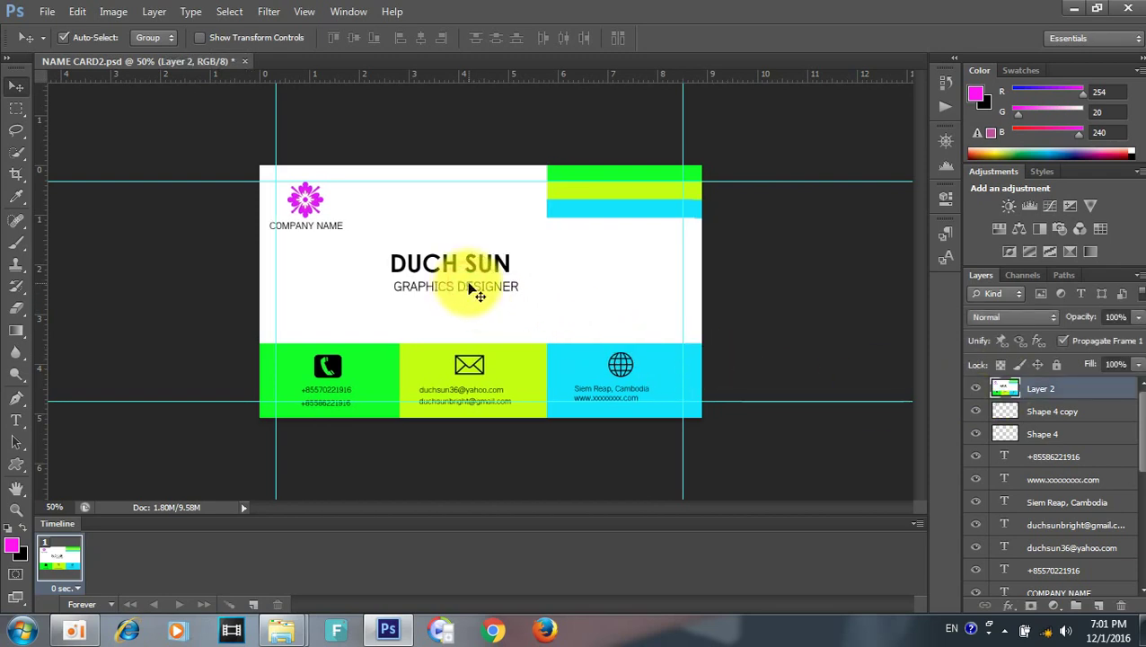
drag(469, 287, 564, 310)
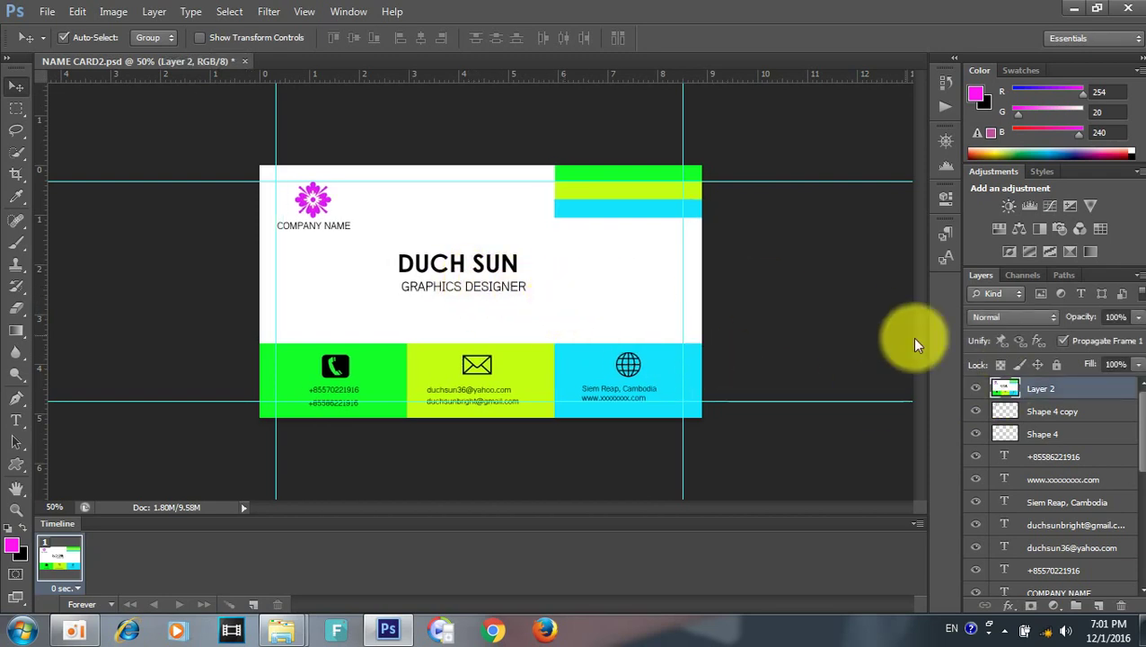
scroll(1024, 401, down, 3)
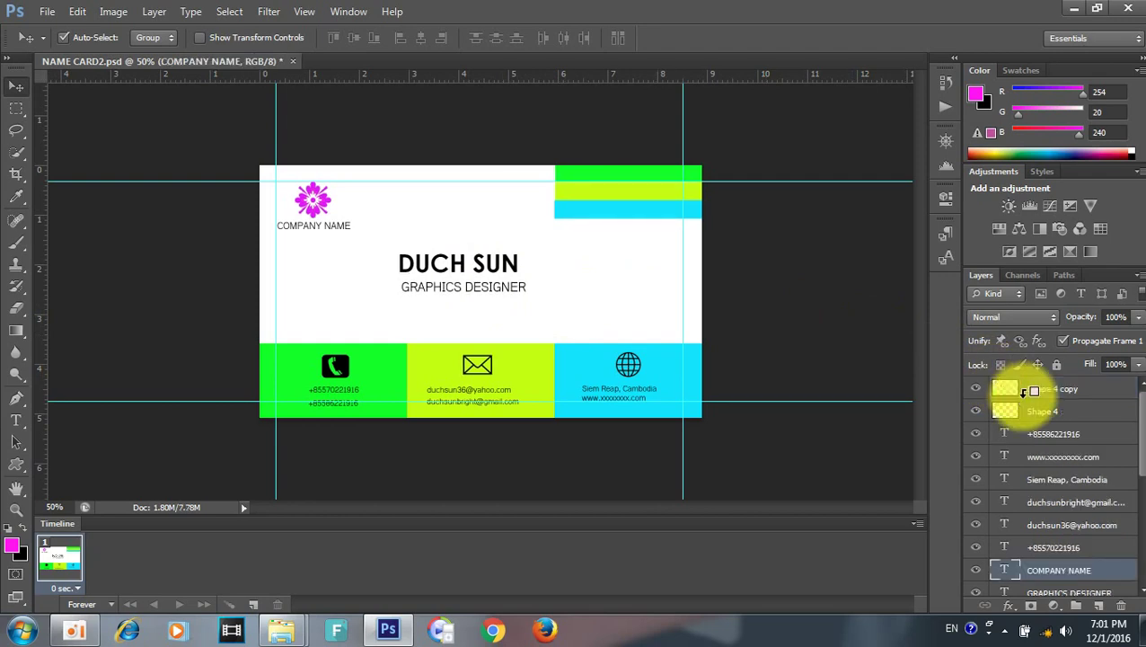
scroll(1060, 523, down, 3)
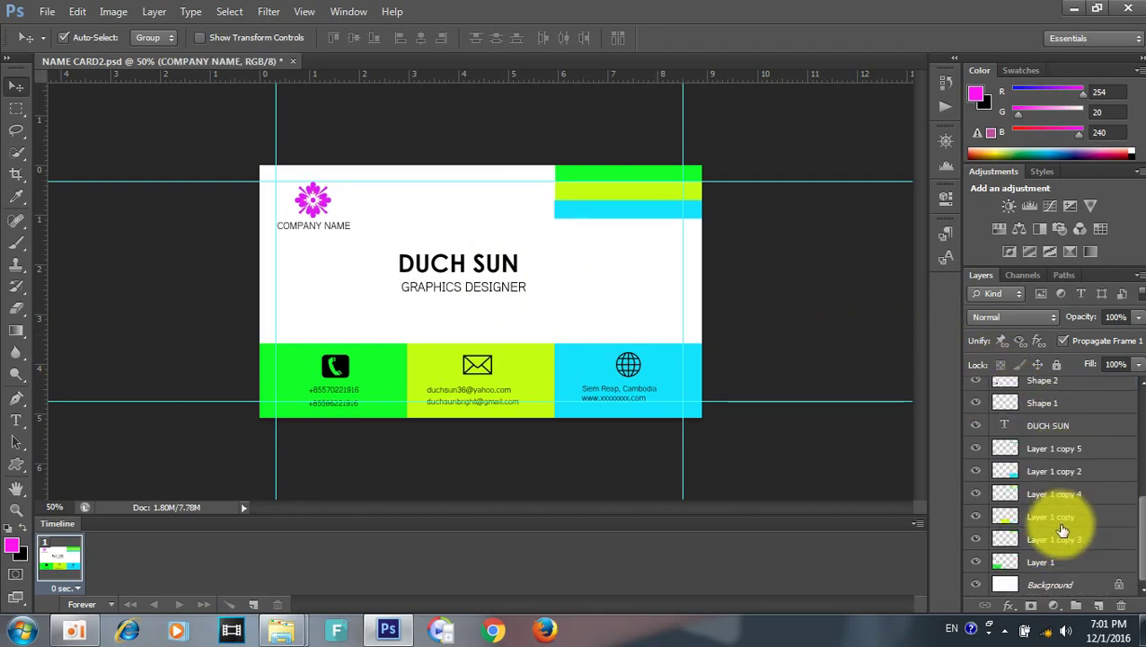
drag(492, 293, 481, 289)
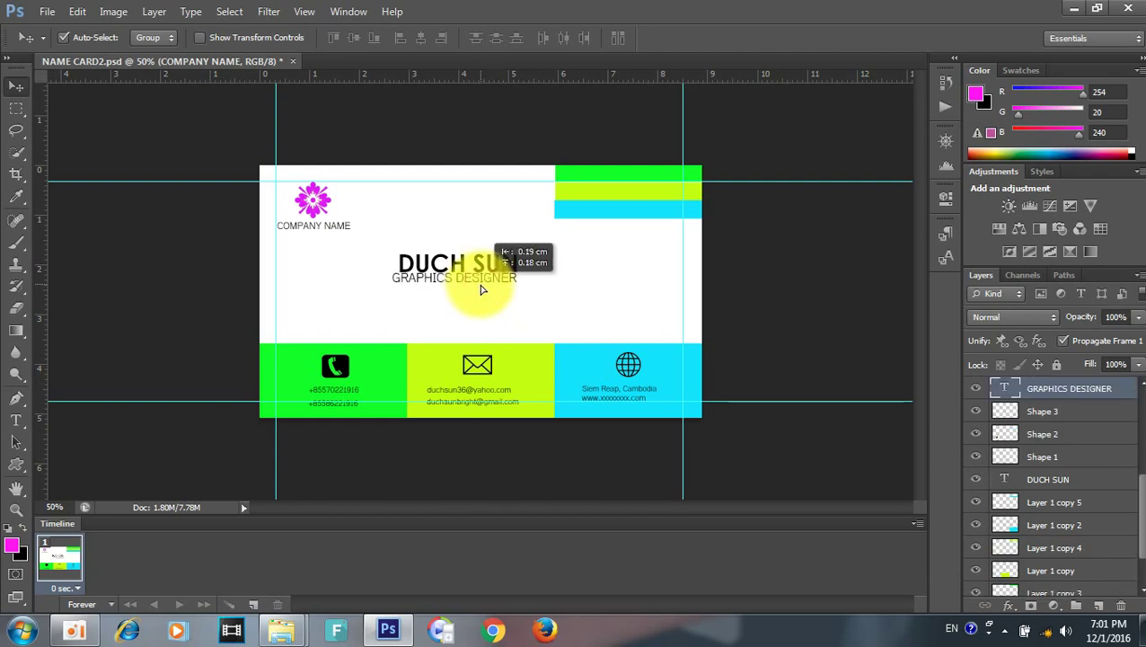
drag(481, 290, 482, 283)
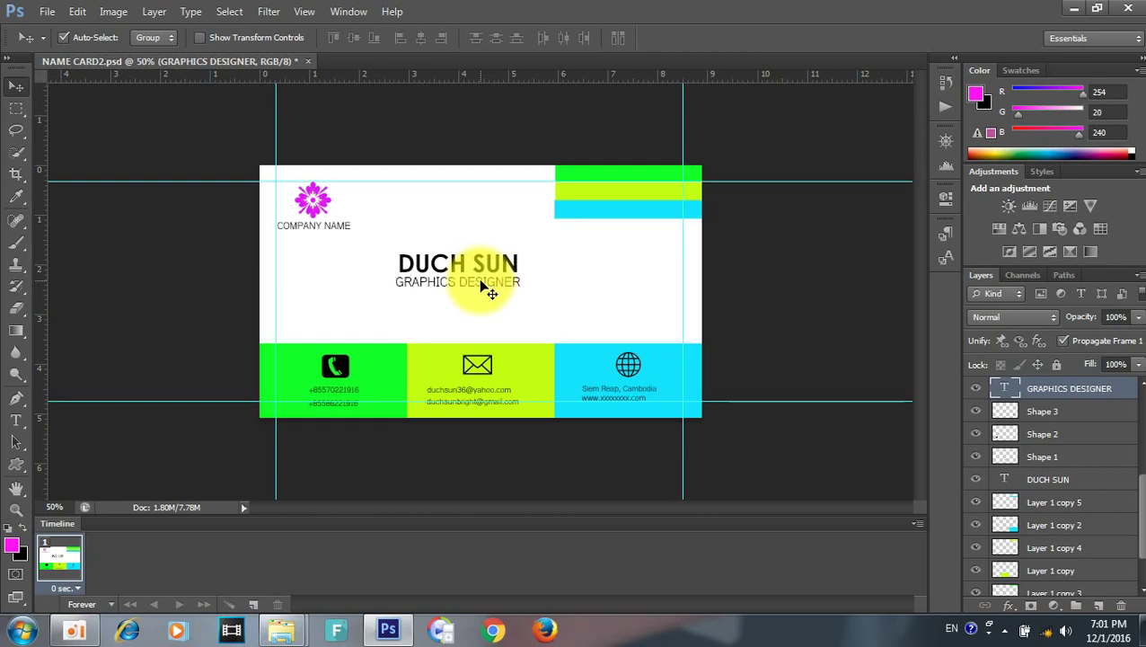
key(Right)
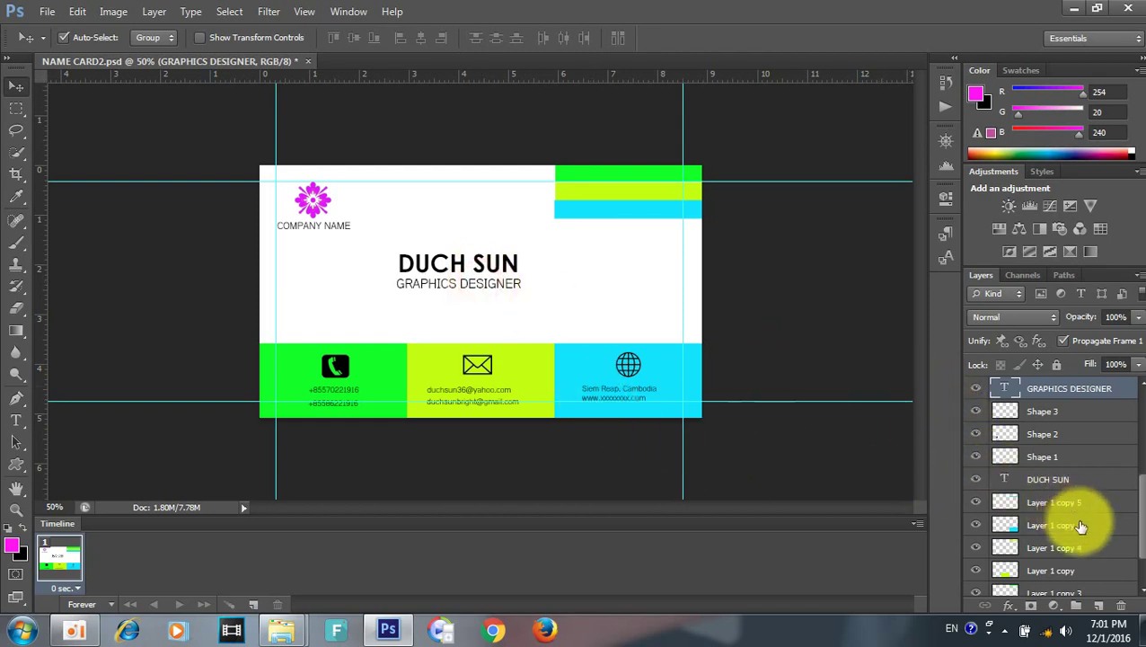
Step: Stamp all the business card layers into a new merged Layer 2
scroll(1081, 526, down, 3)
click(1058, 556)
scroll(1062, 539, up, 5)
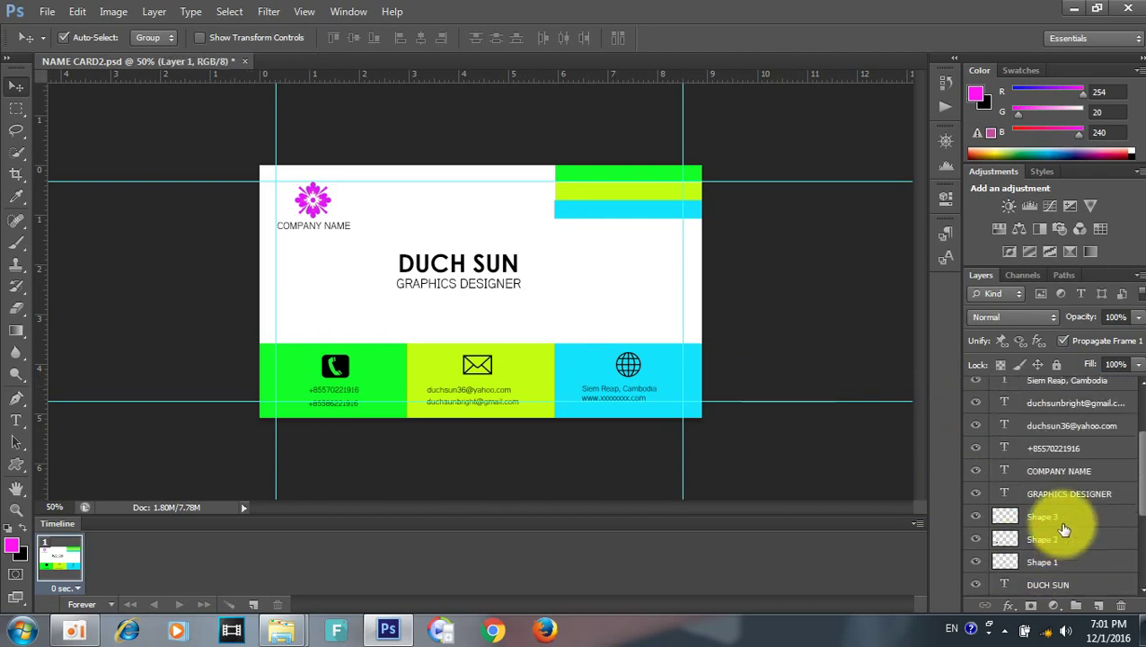
scroll(1063, 530, up, 5)
shift+click(1038, 392)
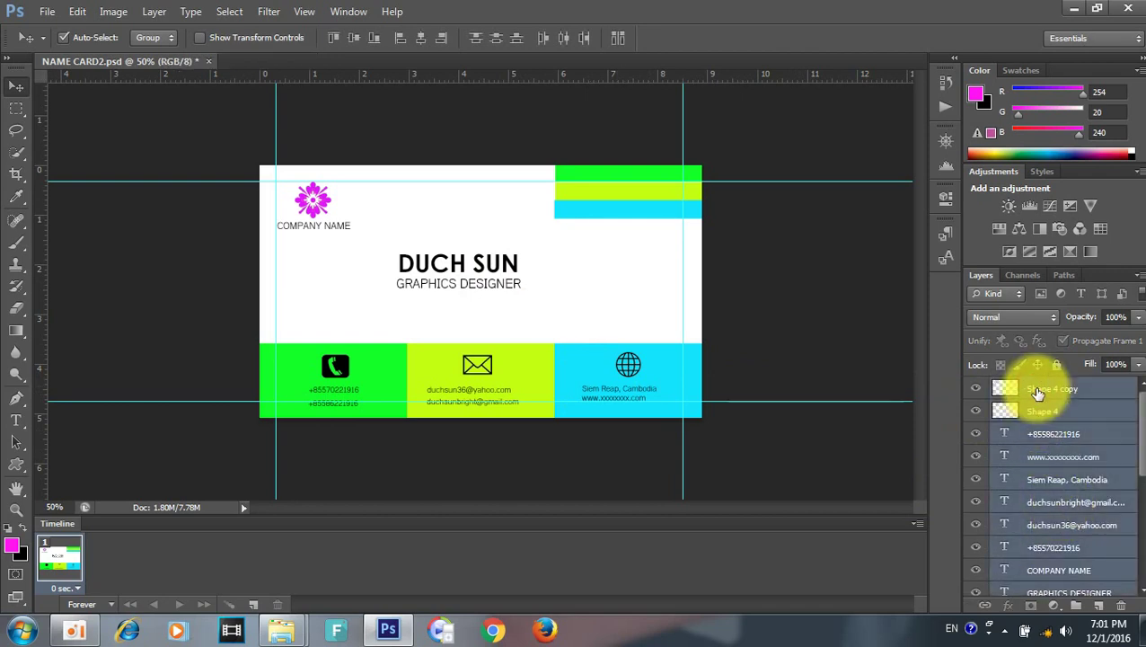
key(ctrl+shift+alt+e)
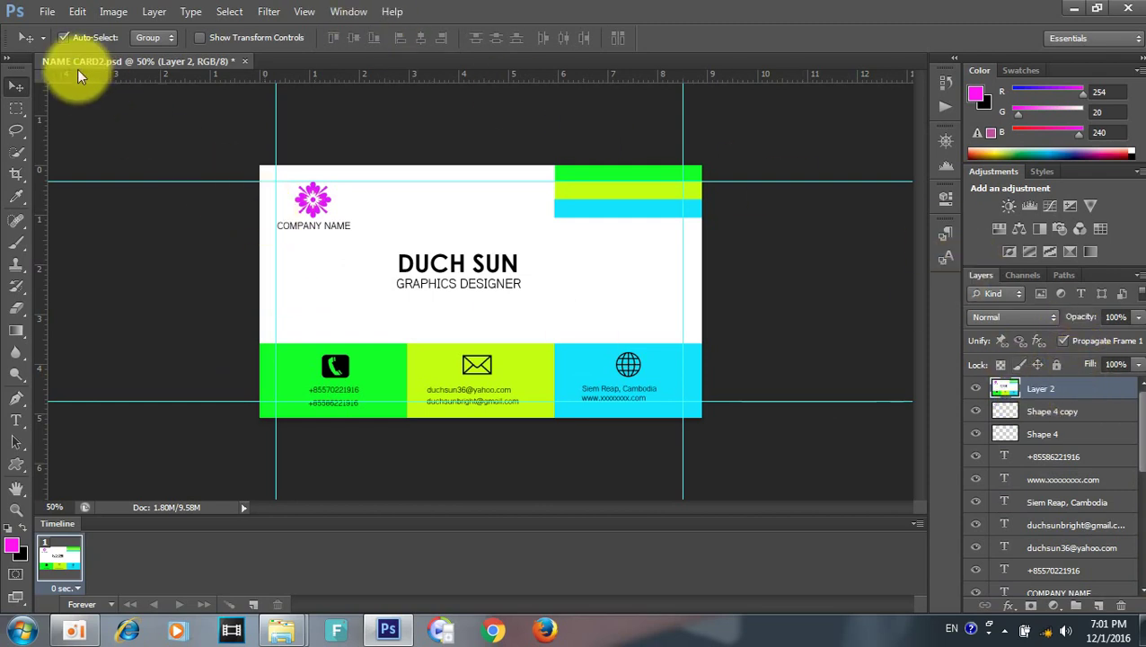
Step: Start a new document, keeping the Custom size preset
click(47, 12)
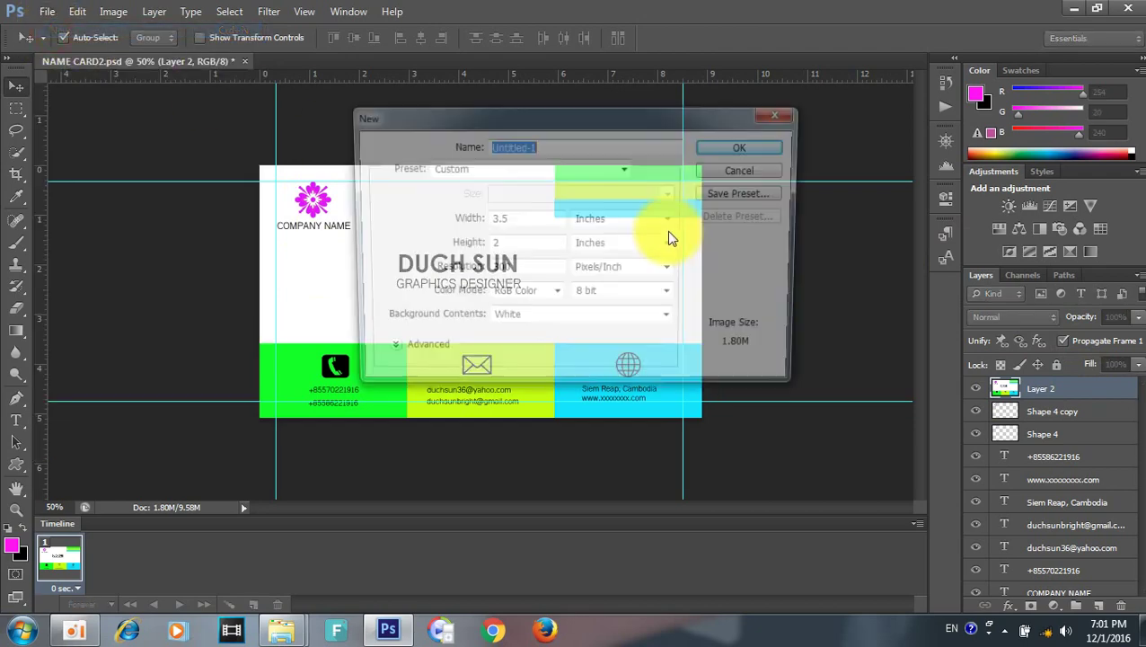
click(620, 169)
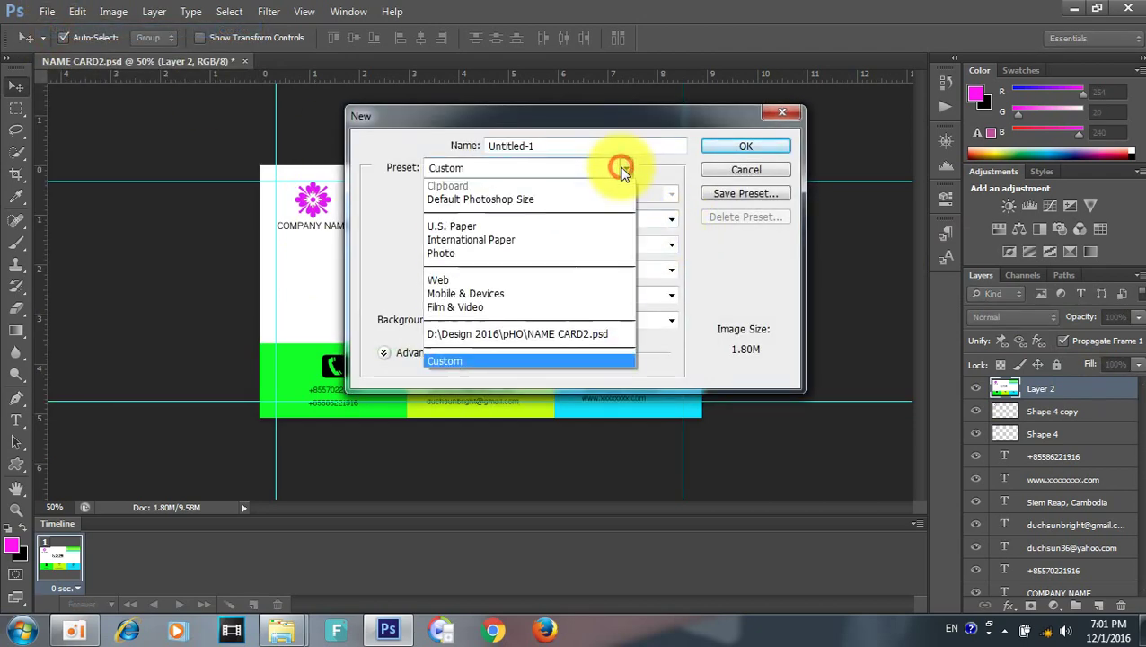
click(607, 168)
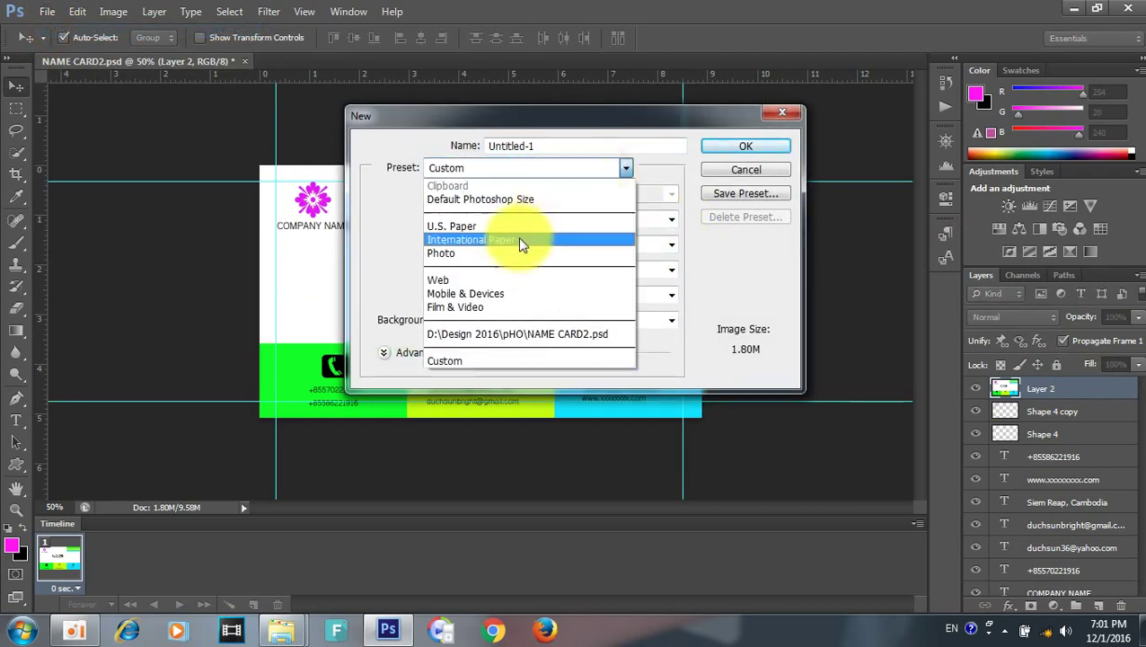
click(468, 363)
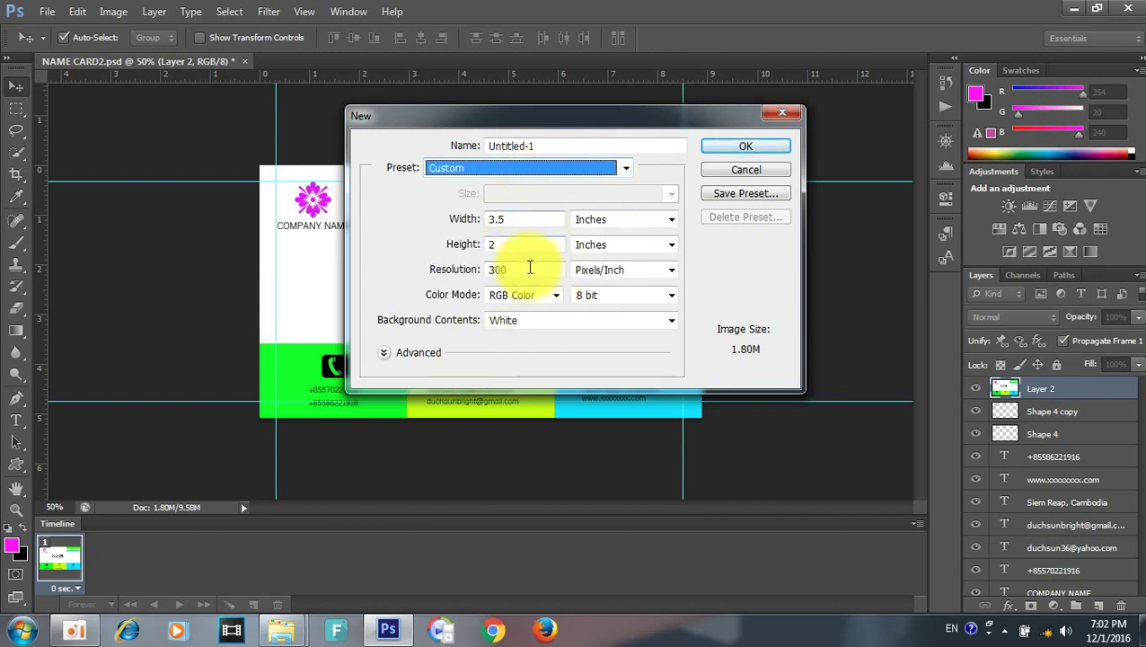
Step: Set the new document to 1920 × 1080 pixels at 300 ppi and create it
click(525, 224)
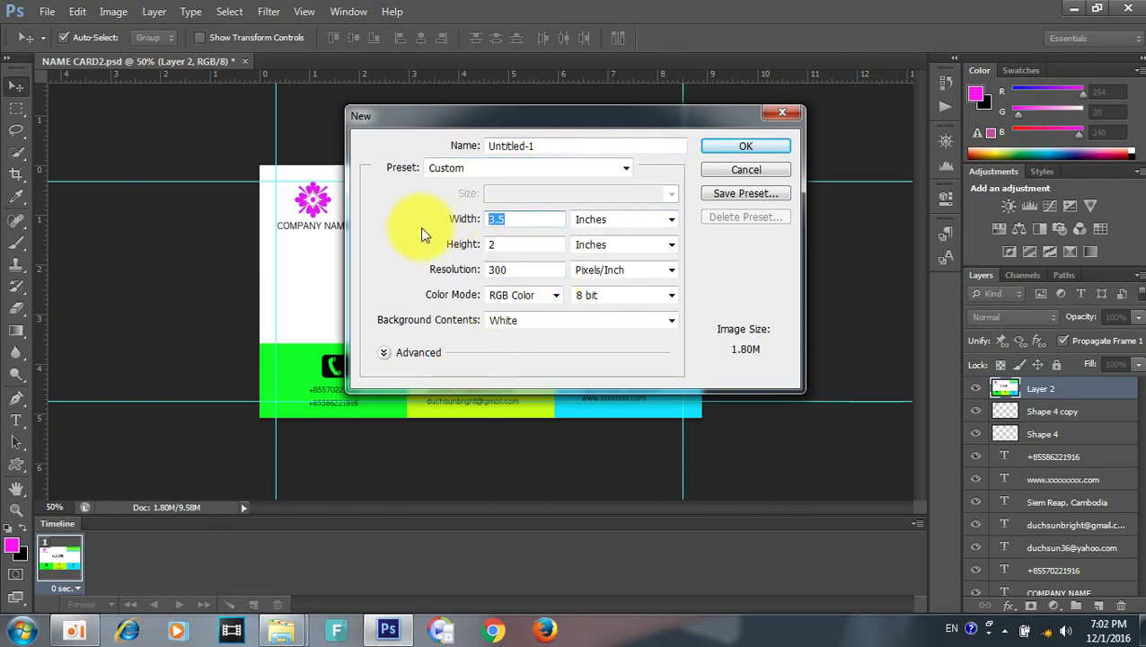
text(1920)
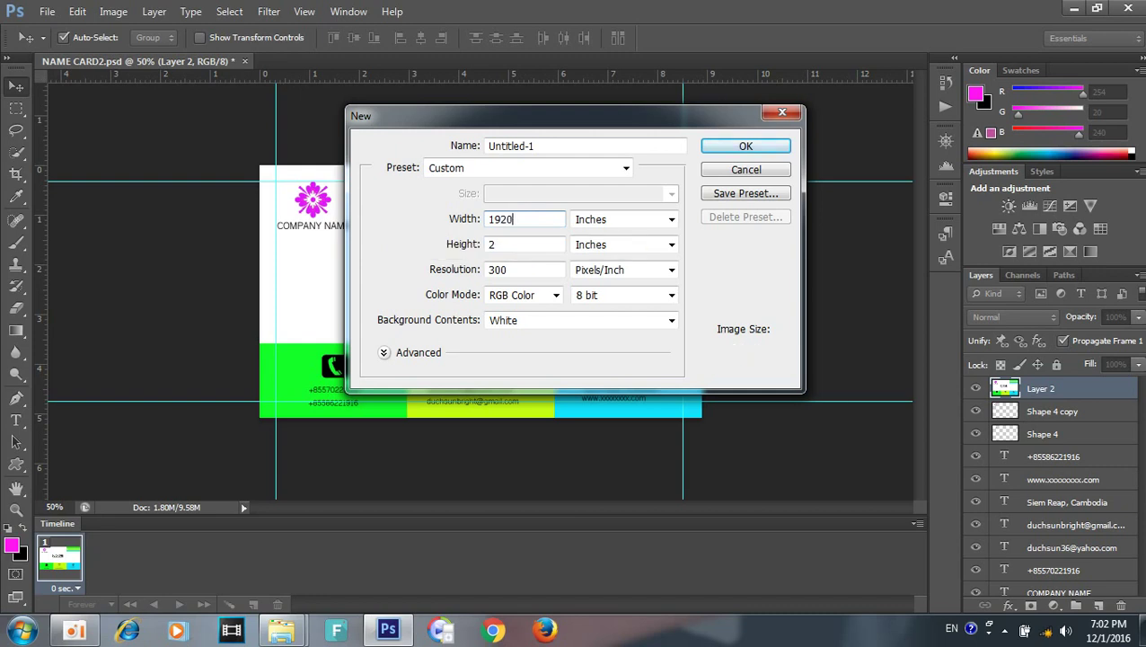
click(651, 219)
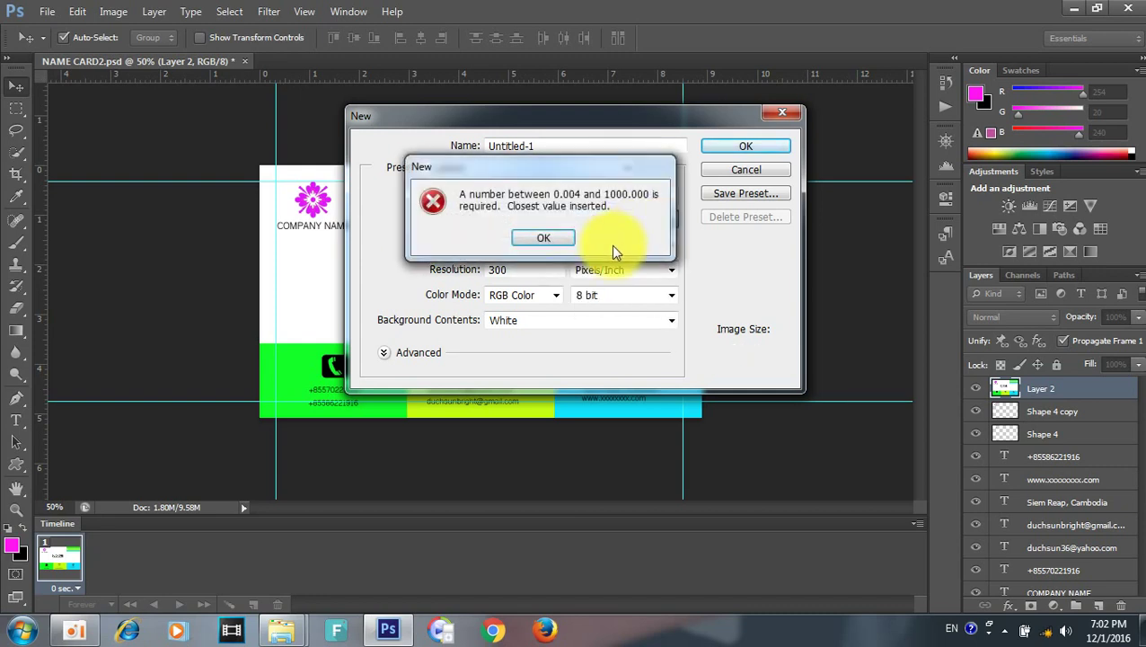
click(555, 241)
click(671, 219)
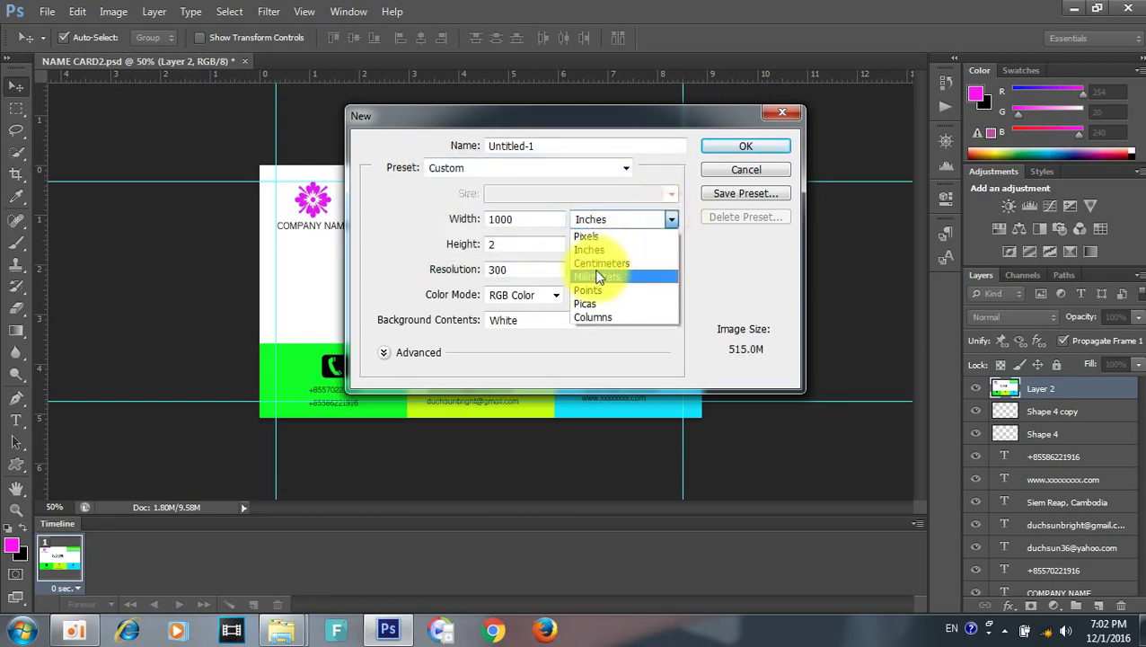
click(601, 236)
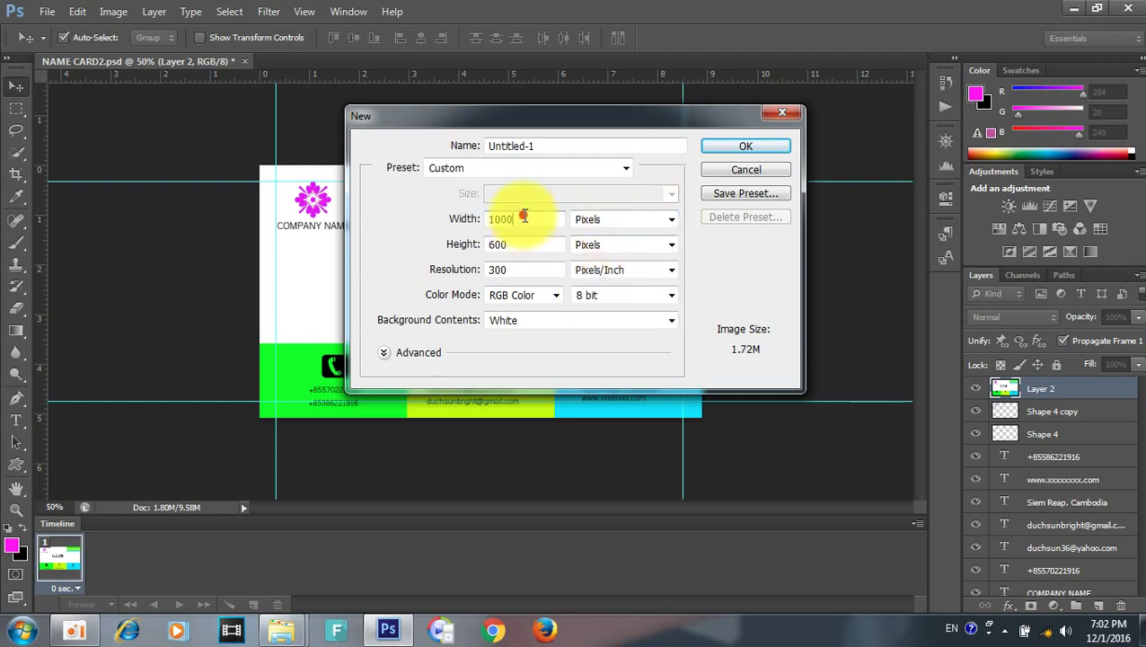
text(192)
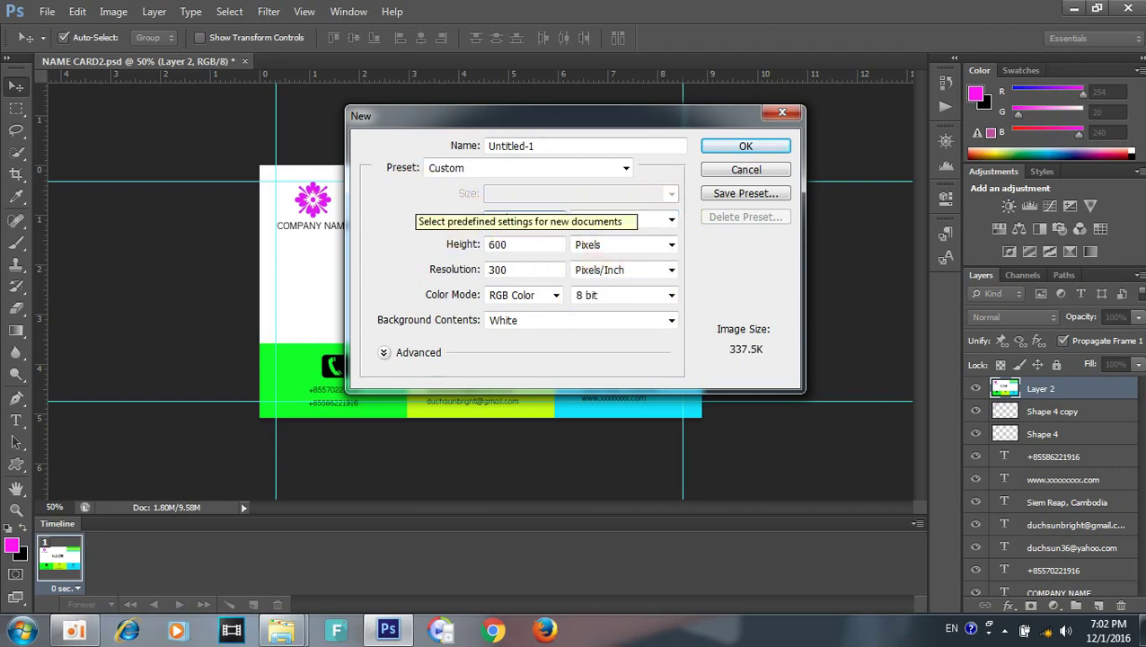
text(0)
key(Tab)
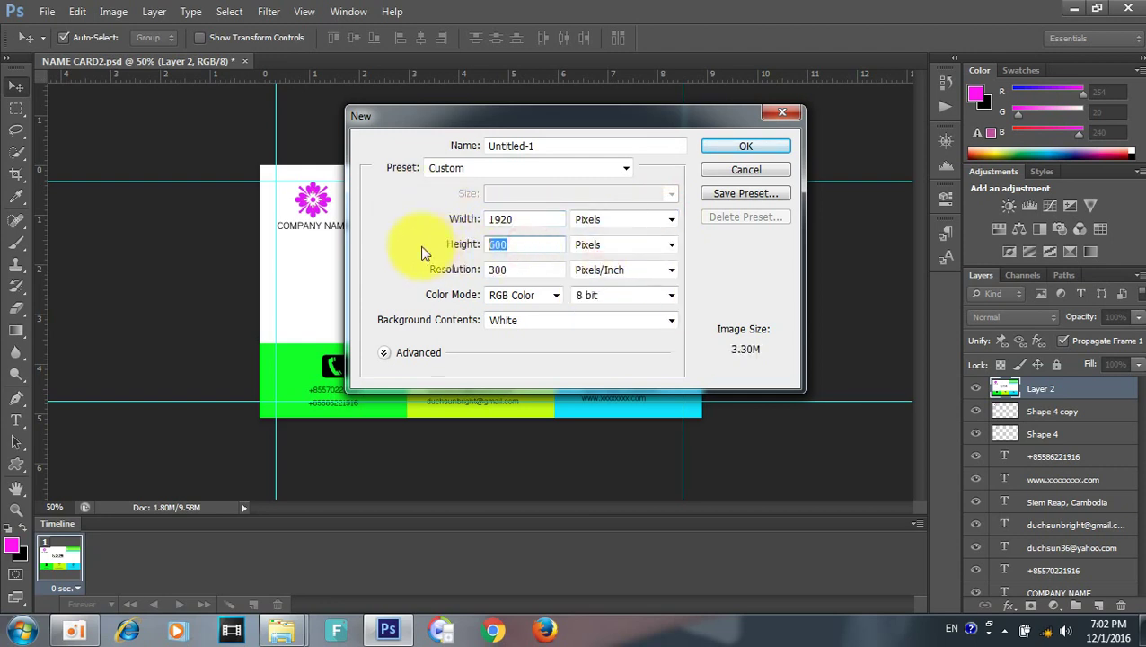
text(1)
text(1)
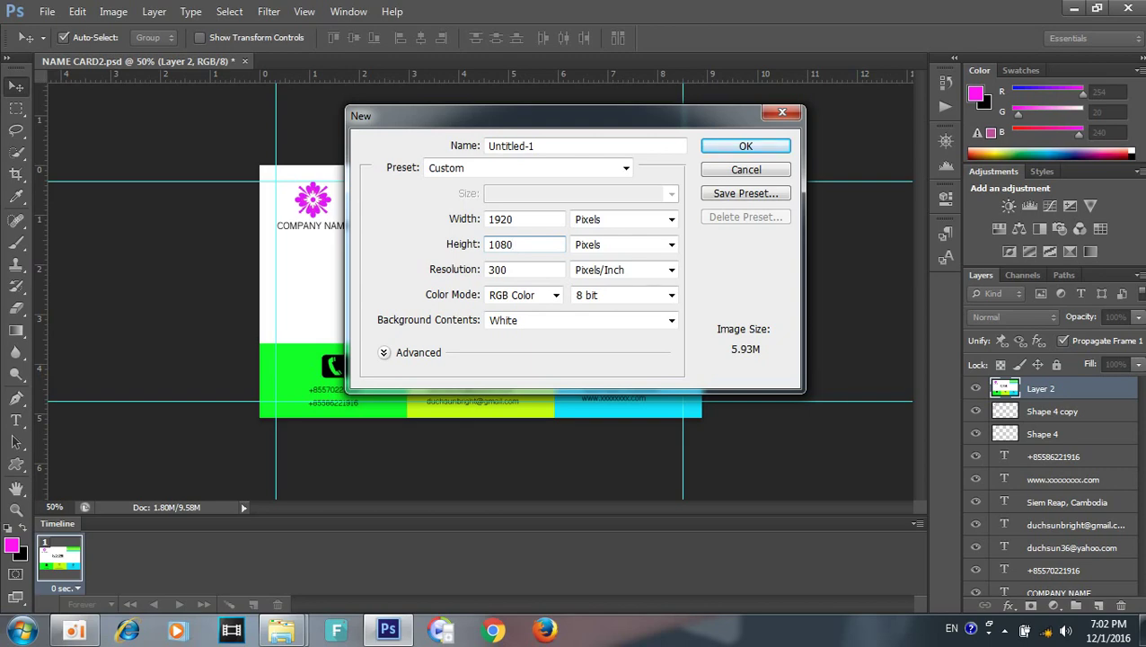
click(745, 146)
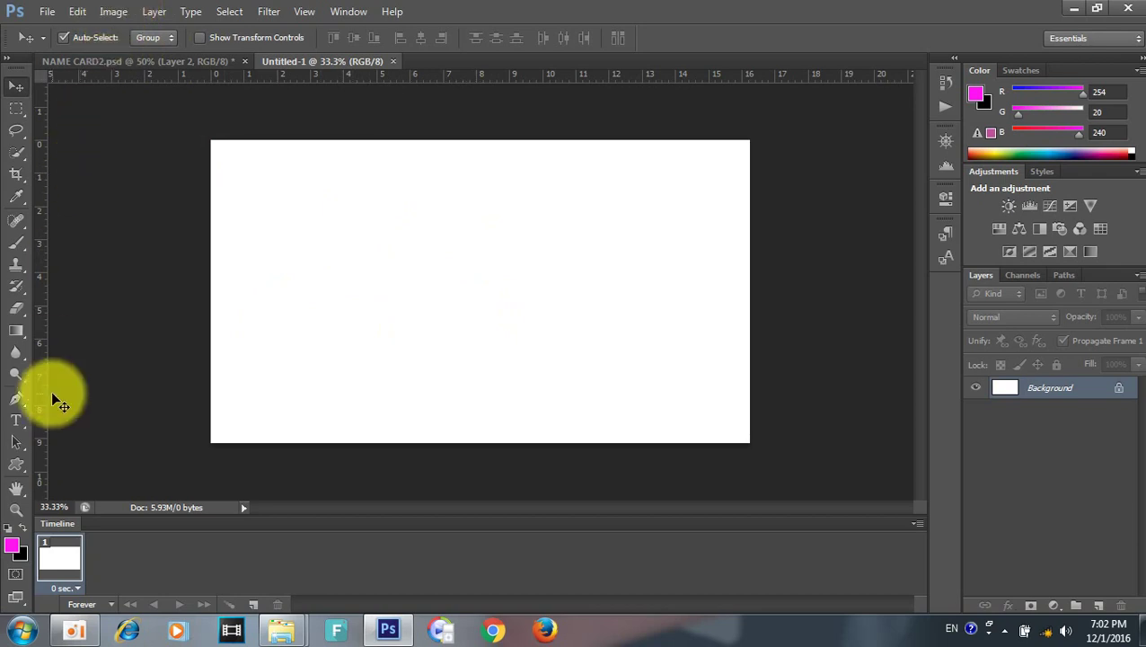
Step: Fill the canvas with a radial gradient, magenta at the bottom fading to black at the top
click(18, 331)
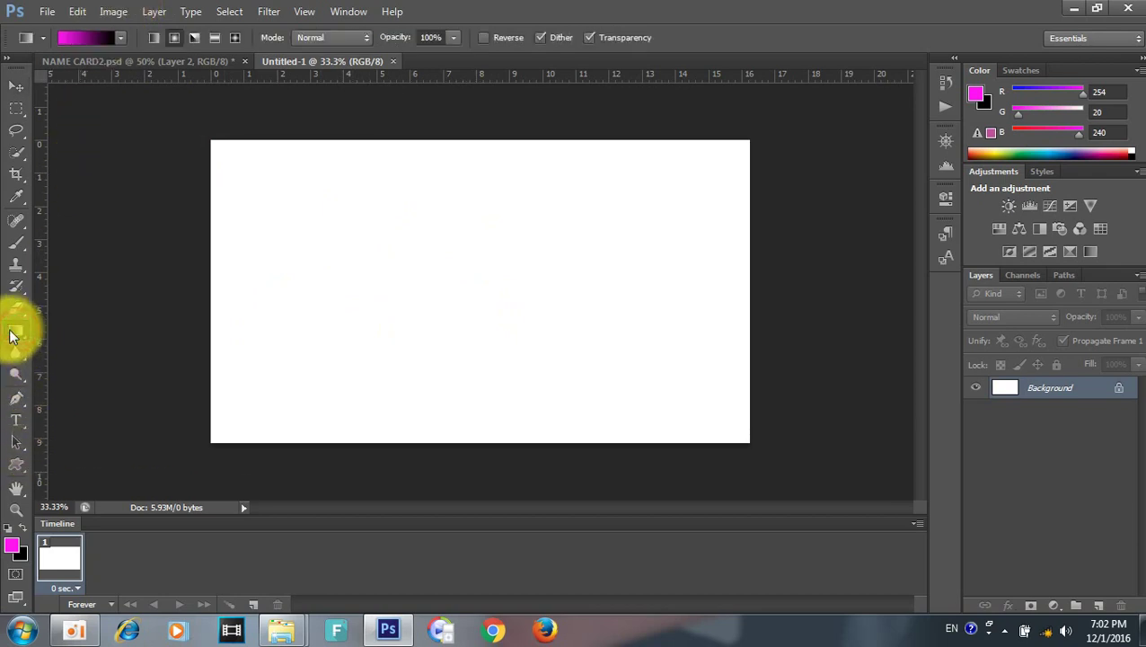
drag(360, 131, 485, 461)
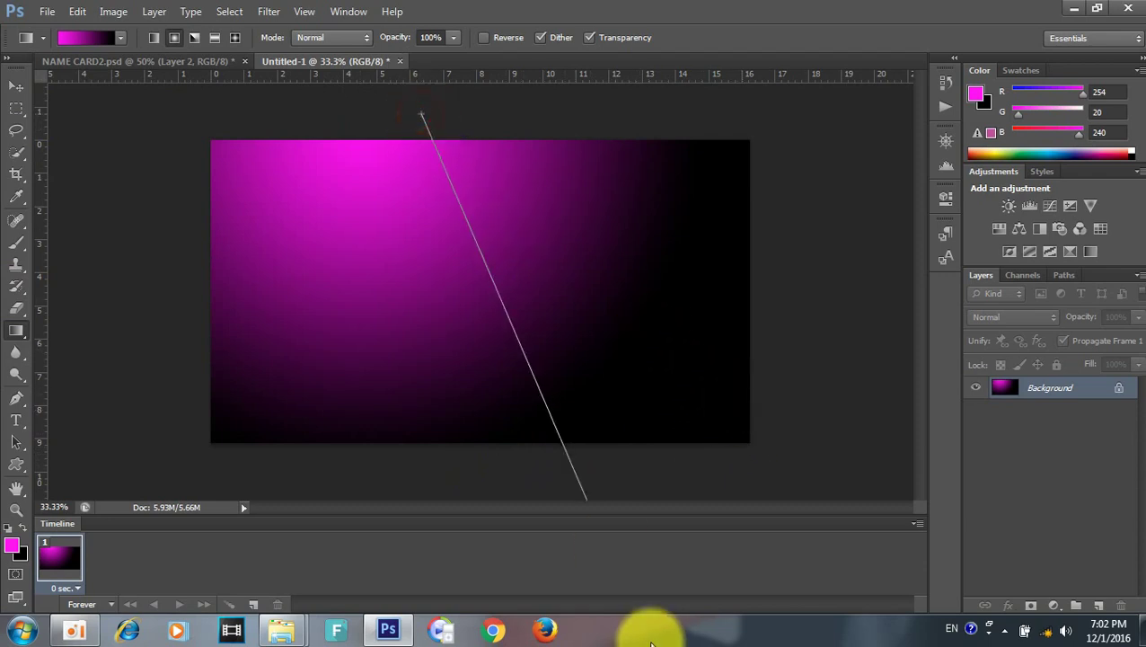
drag(422, 113, 654, 626)
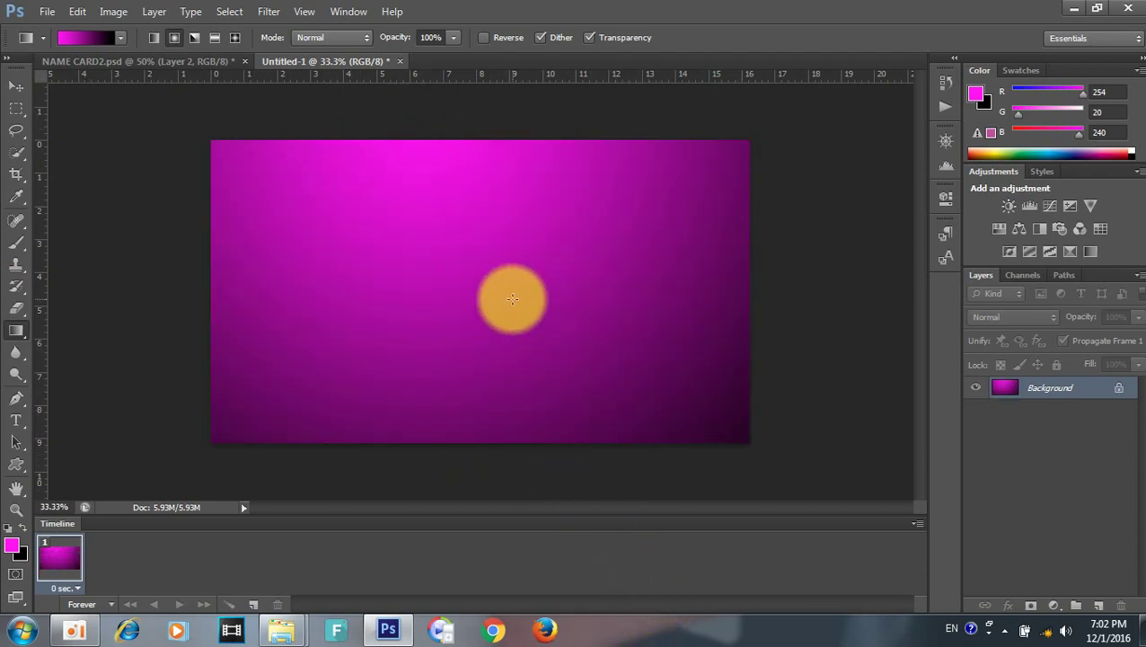
drag(468, 481, 450, 59)
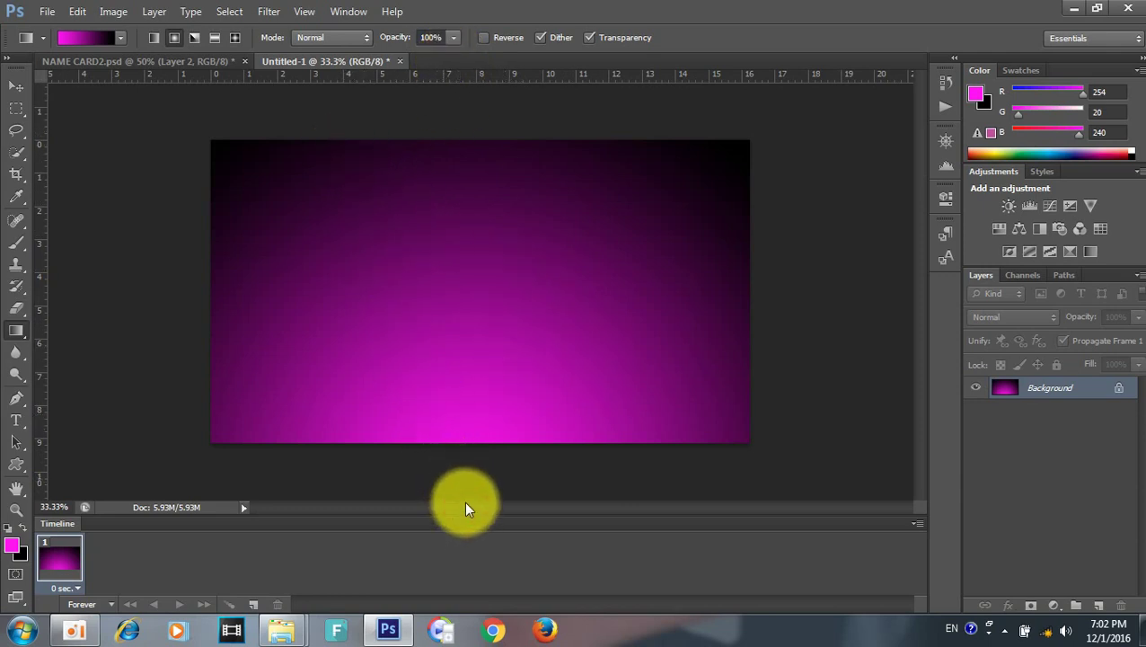
drag(464, 480, 492, 26)
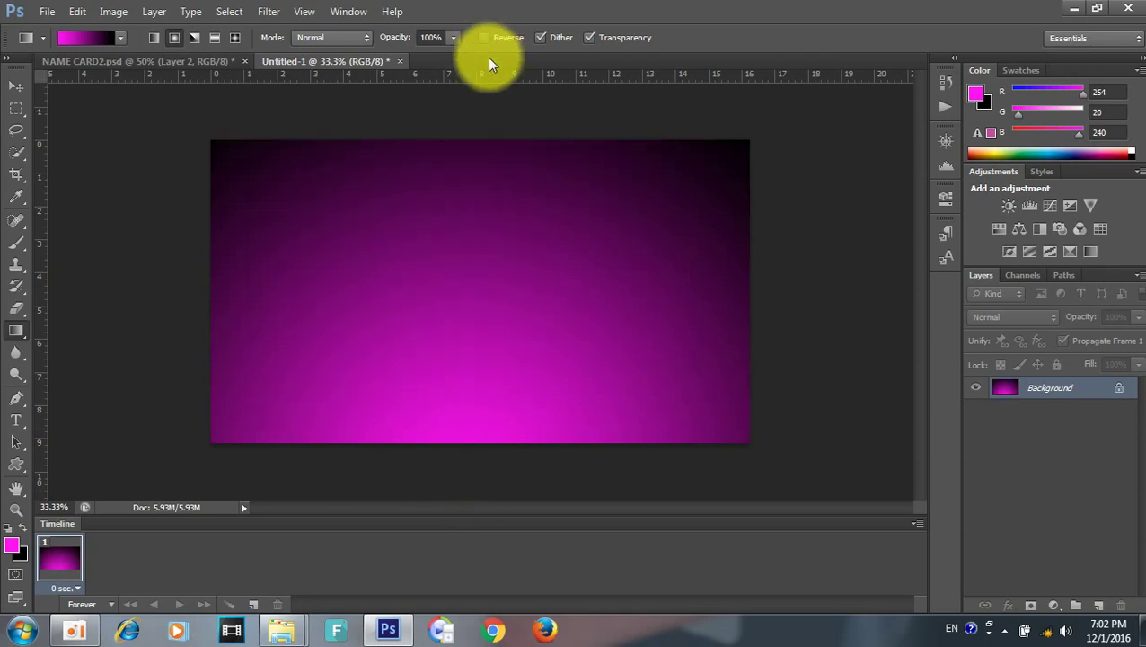
click(154, 60)
right_click(1030, 404)
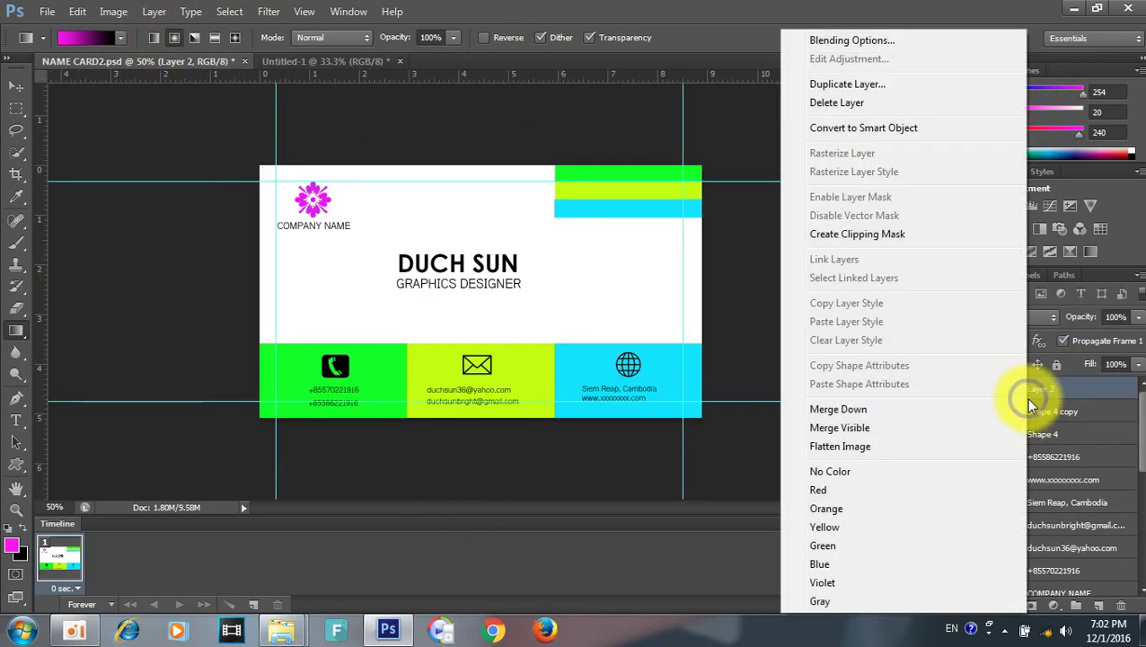
click(847, 84)
click(631, 256)
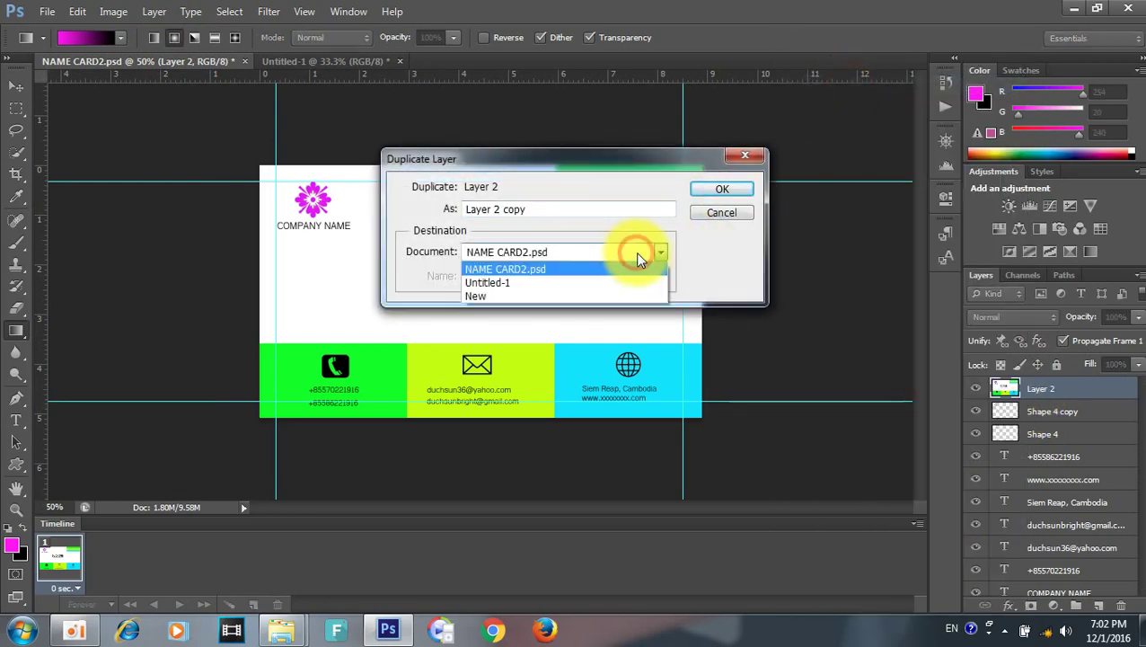
click(537, 281)
click(724, 192)
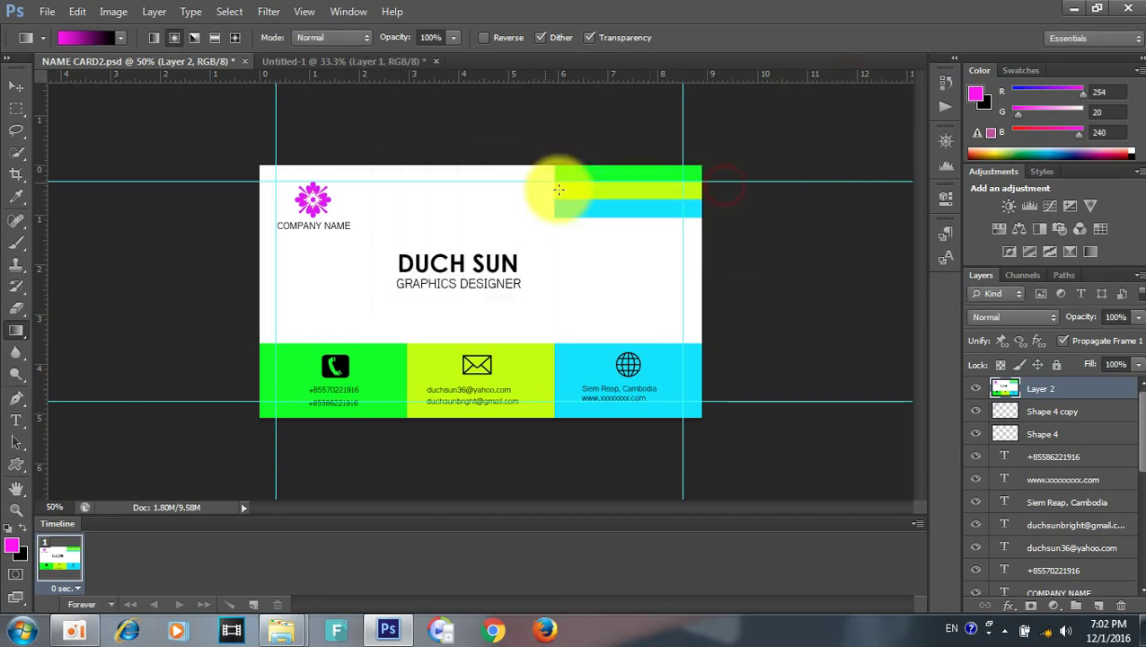
click(358, 63)
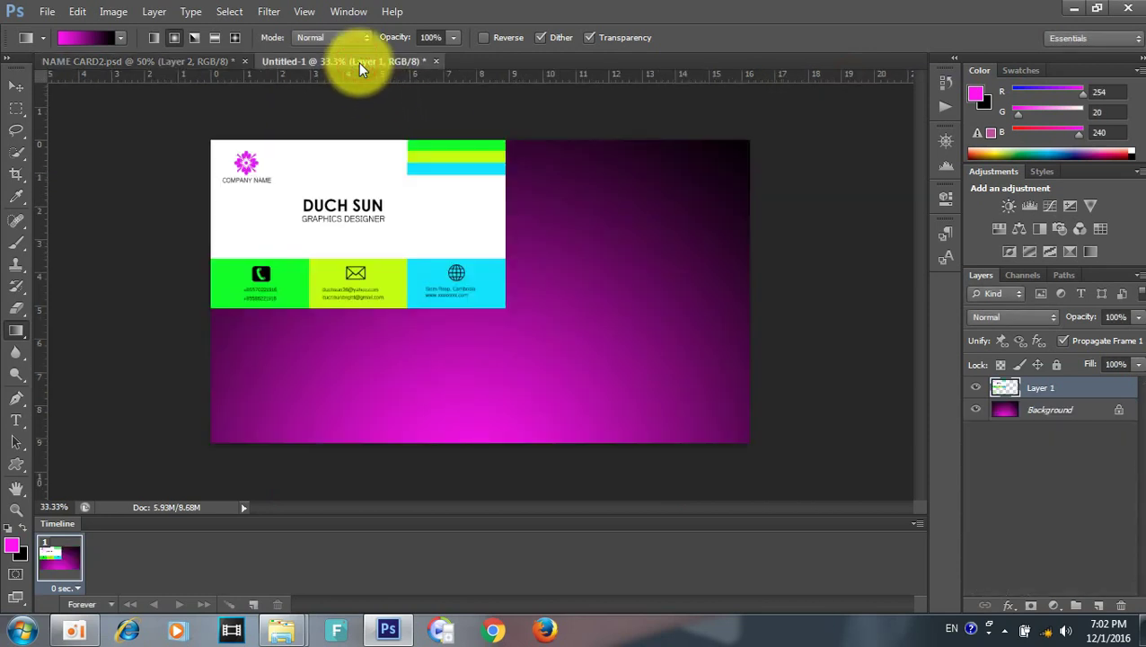
key(v)
drag(459, 271, 537, 297)
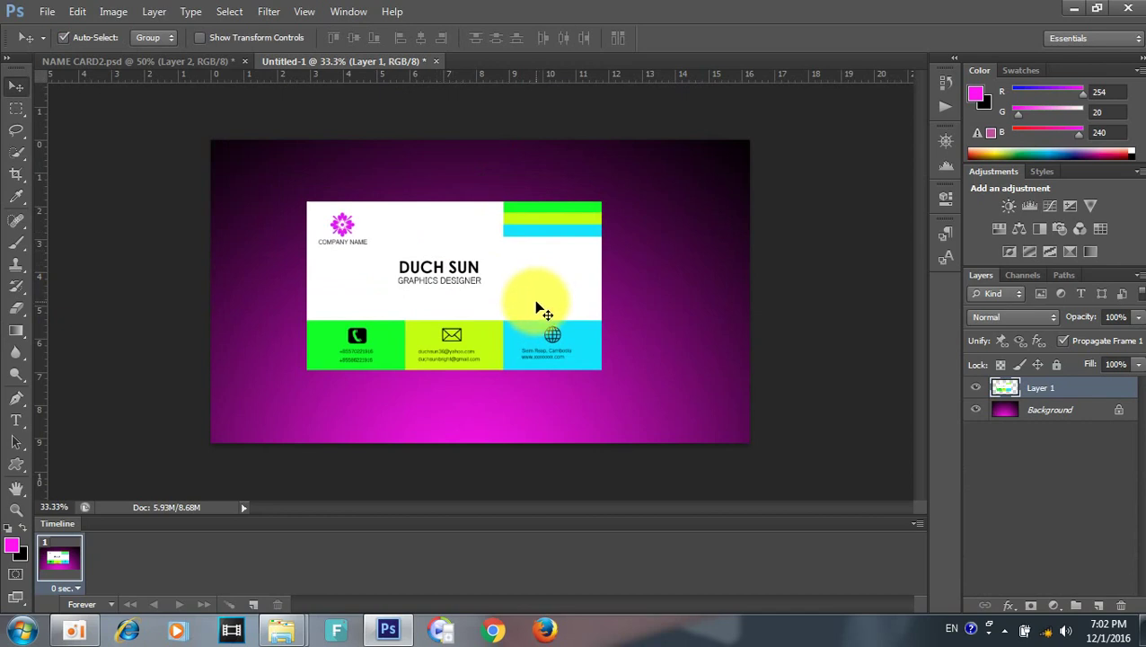
key(ctrl+t)
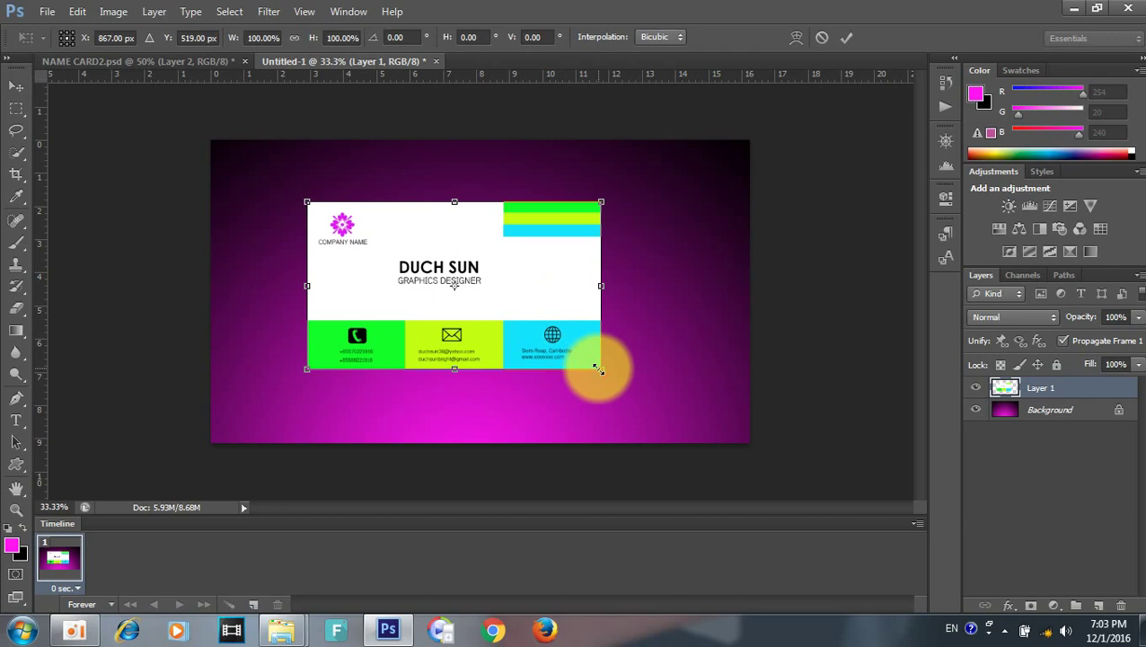
key(Return)
ctrl+click(537, 255)
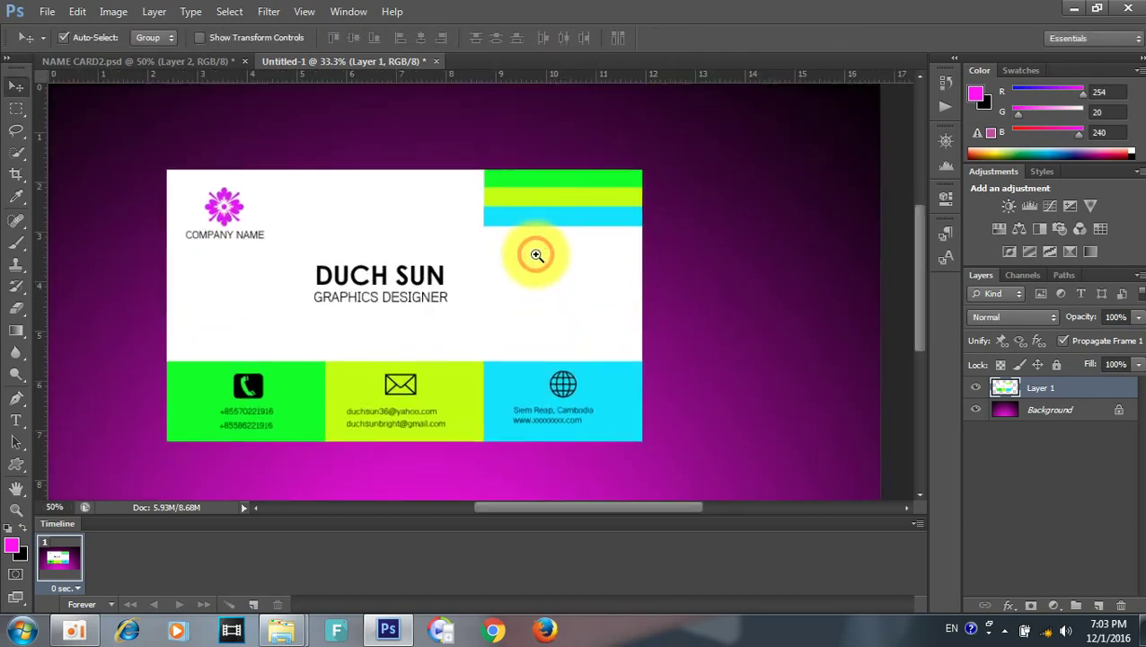
ctrl+alt+click(541, 265)
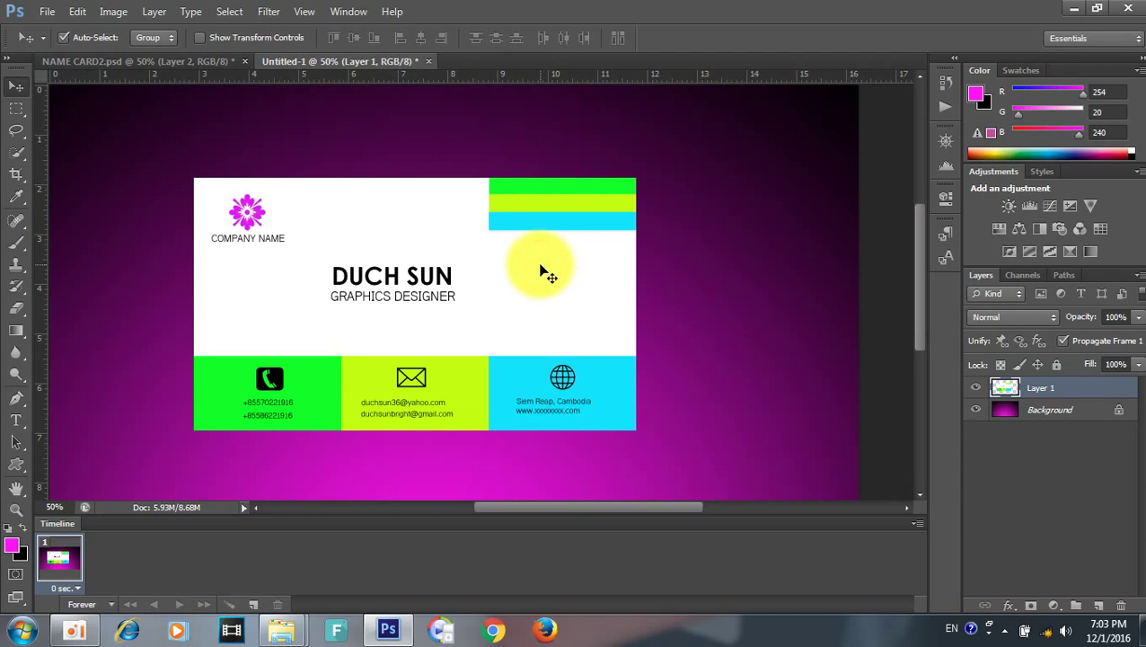
click(47, 12)
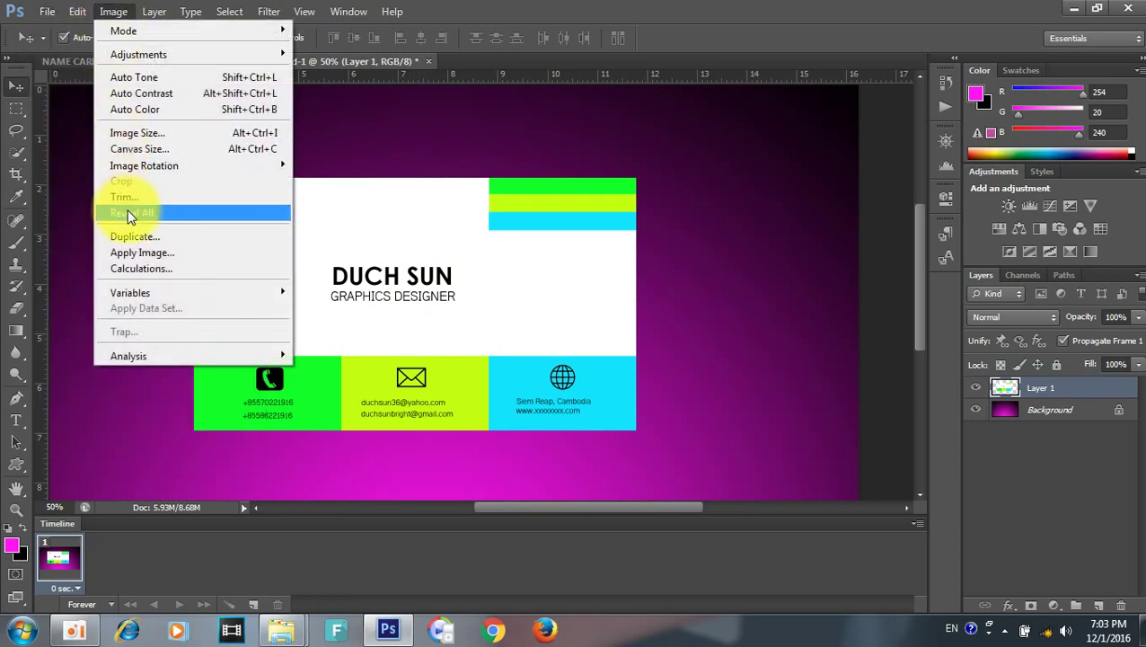
Step: Try pale pink stroke colours, then cancel to keep the vivid magenta
mouse_move(77, 12)
click(127, 249)
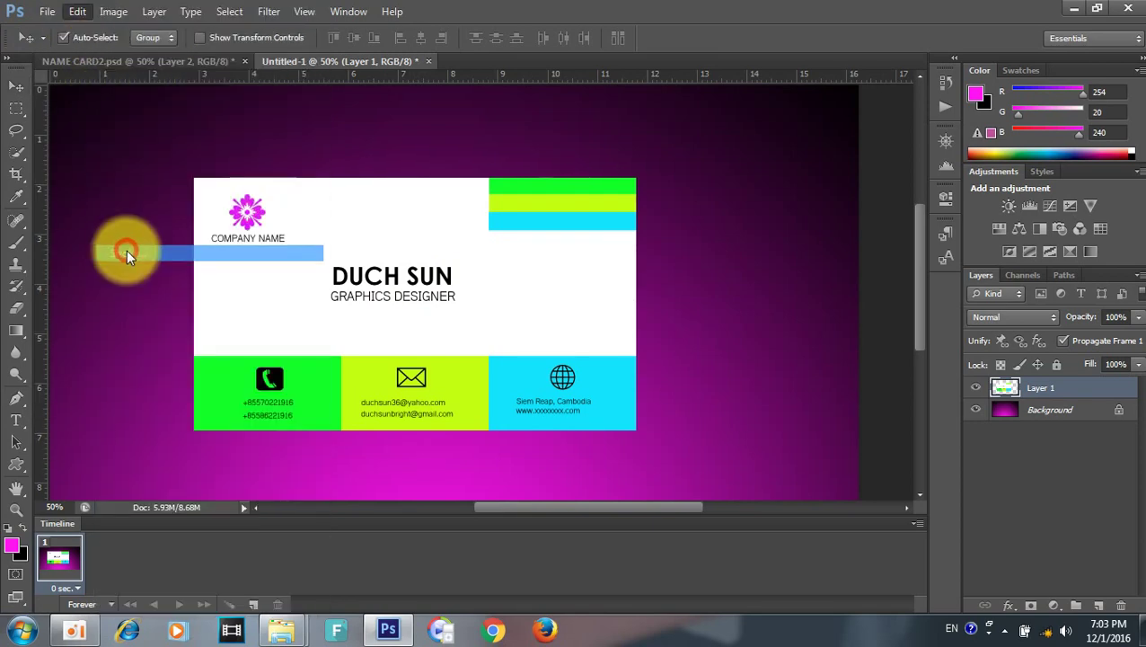
click(521, 199)
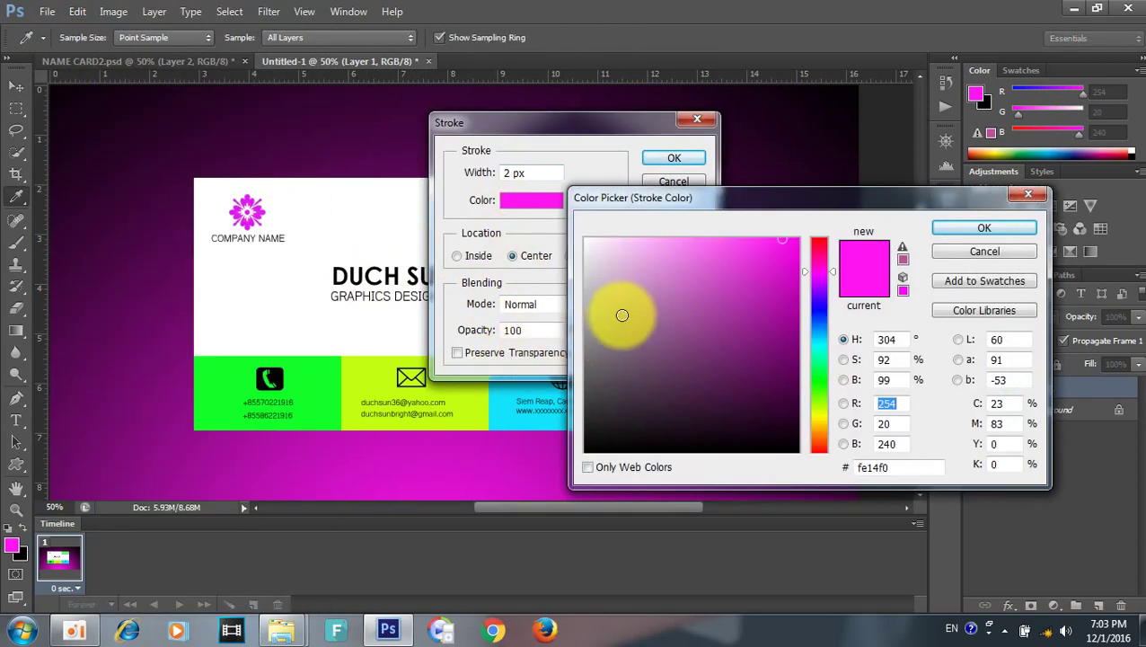
click(615, 248)
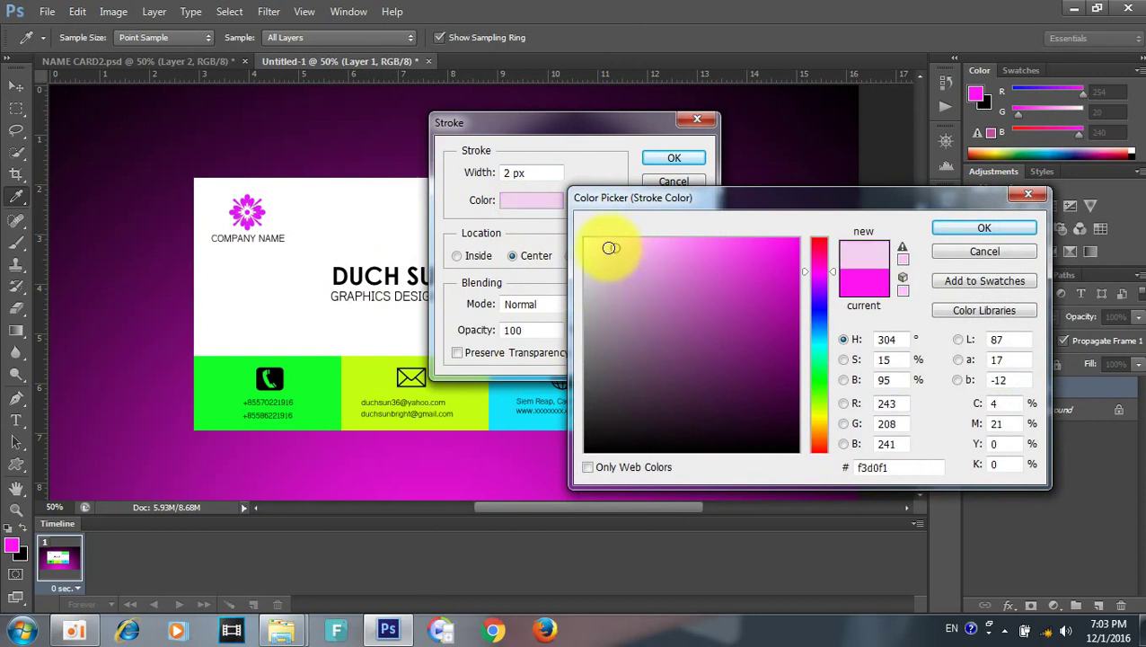
click(601, 244)
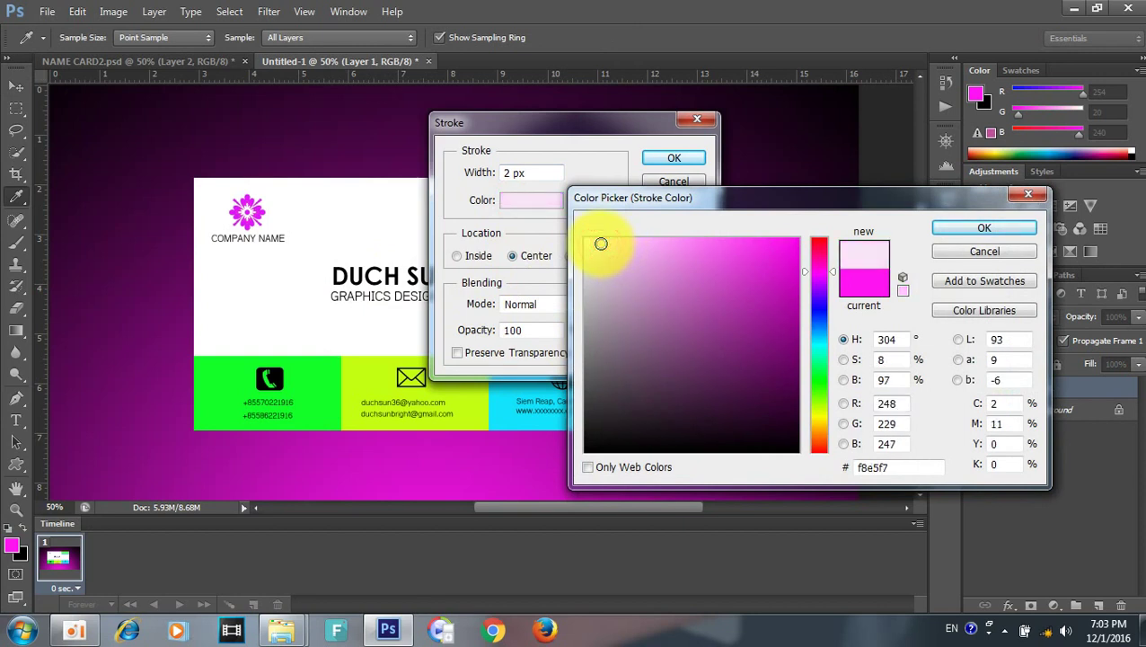
click(949, 255)
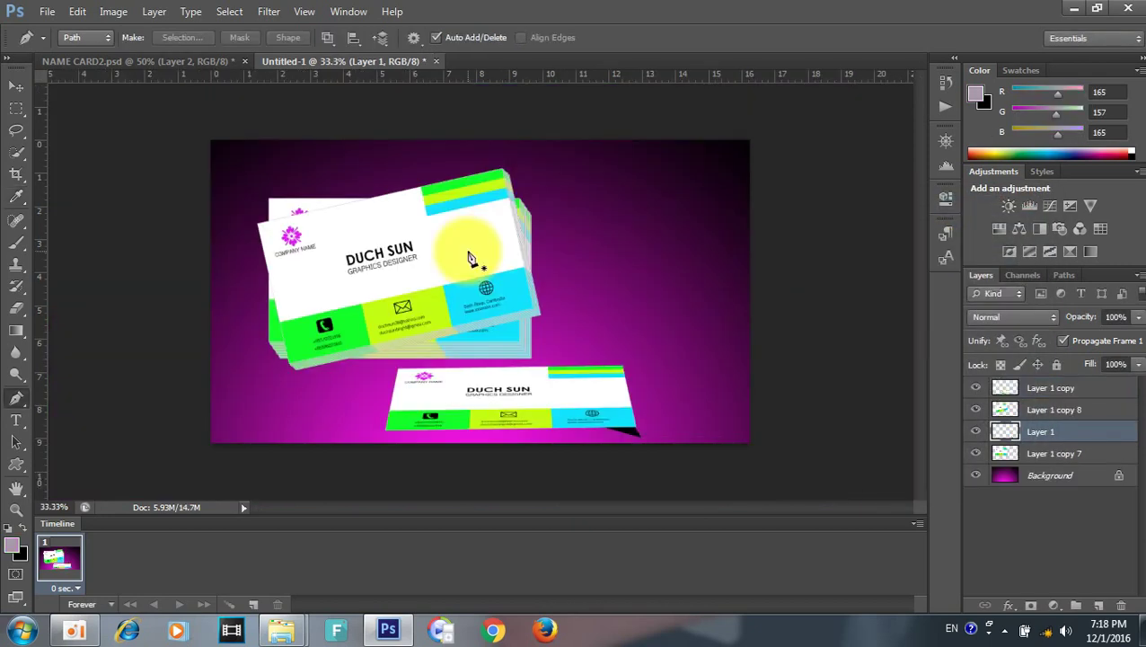
scroll(614, 408, up, 1)
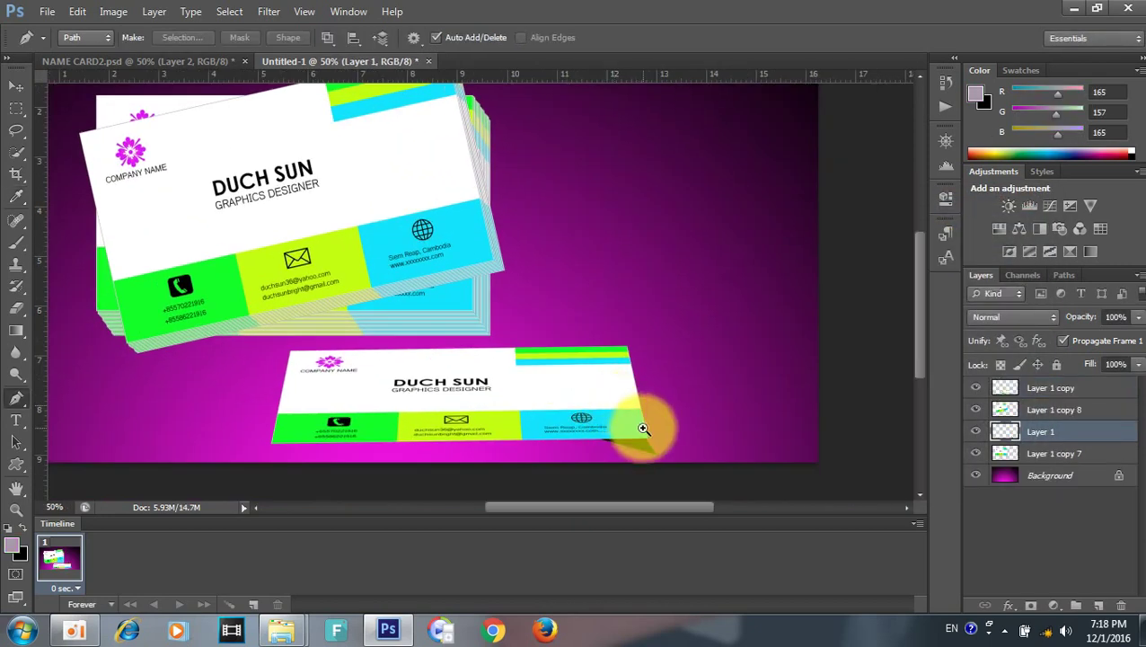
Step: Blur the shadow shape, then apply a Gaussian Blur of about 2.5 px
click(304, 11)
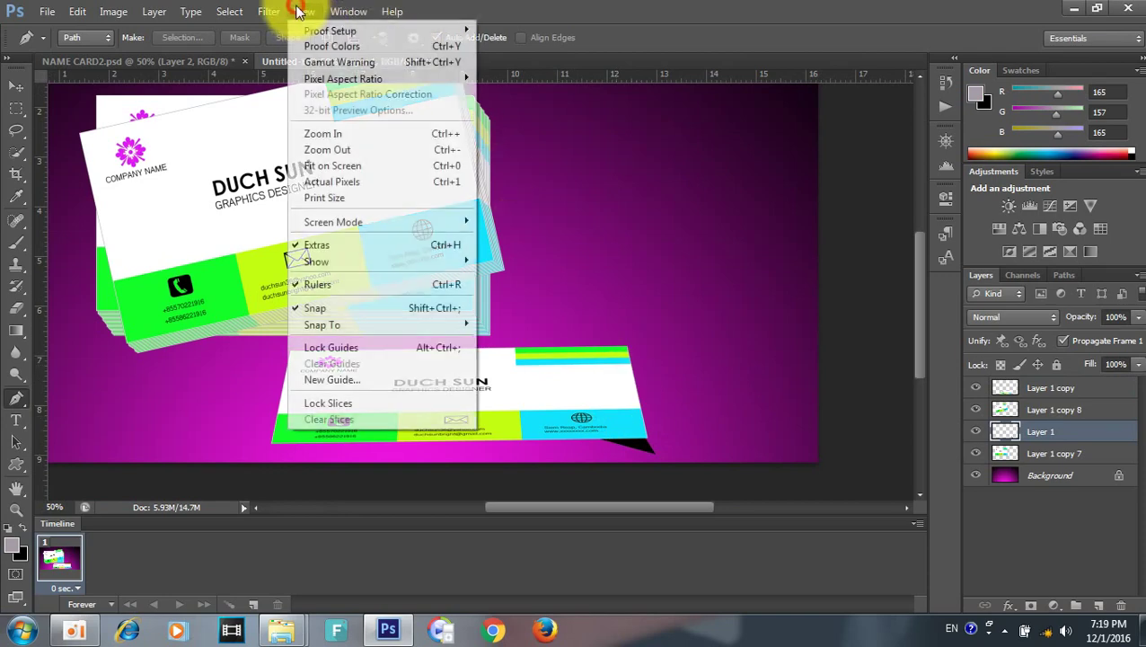
mouse_move(277, 181)
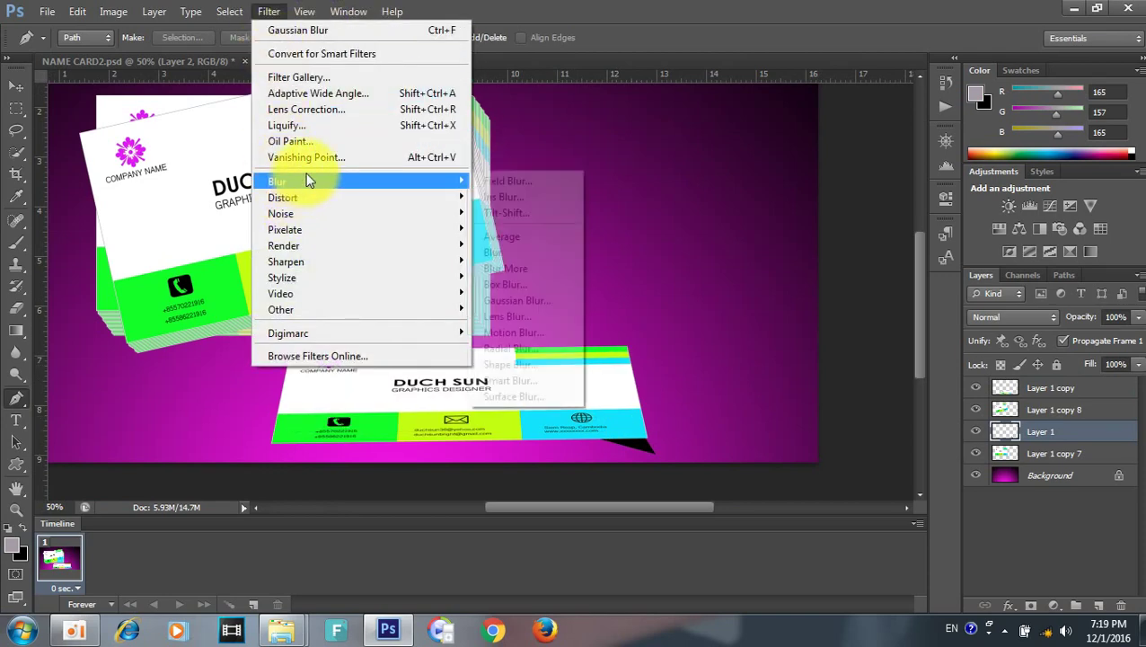
click(513, 254)
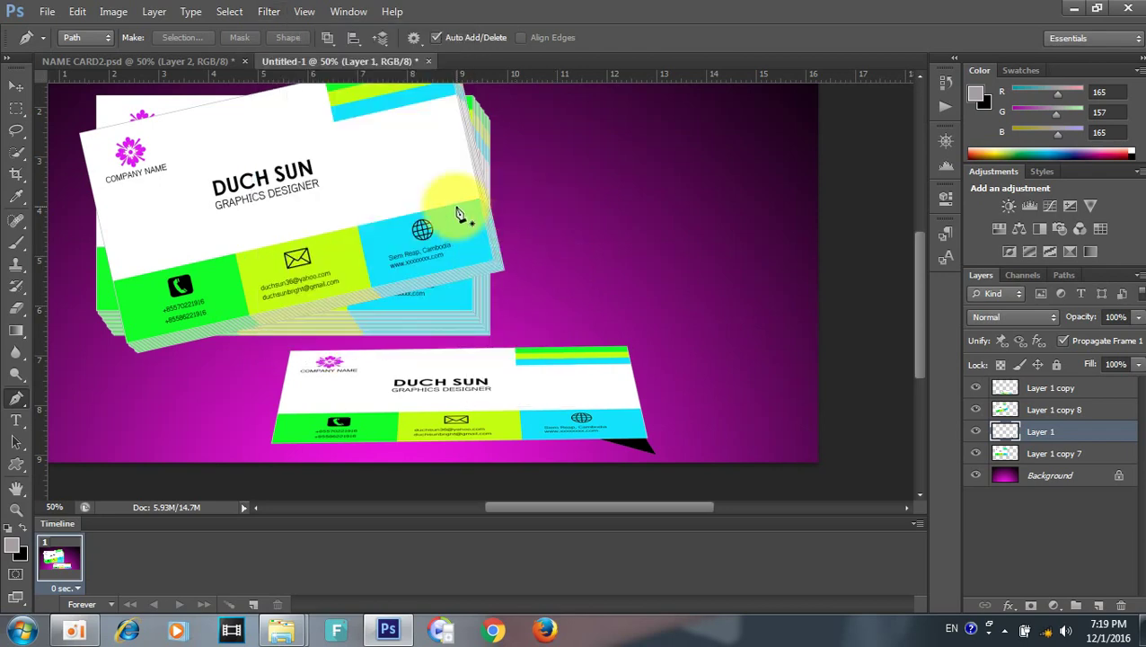
click(270, 12)
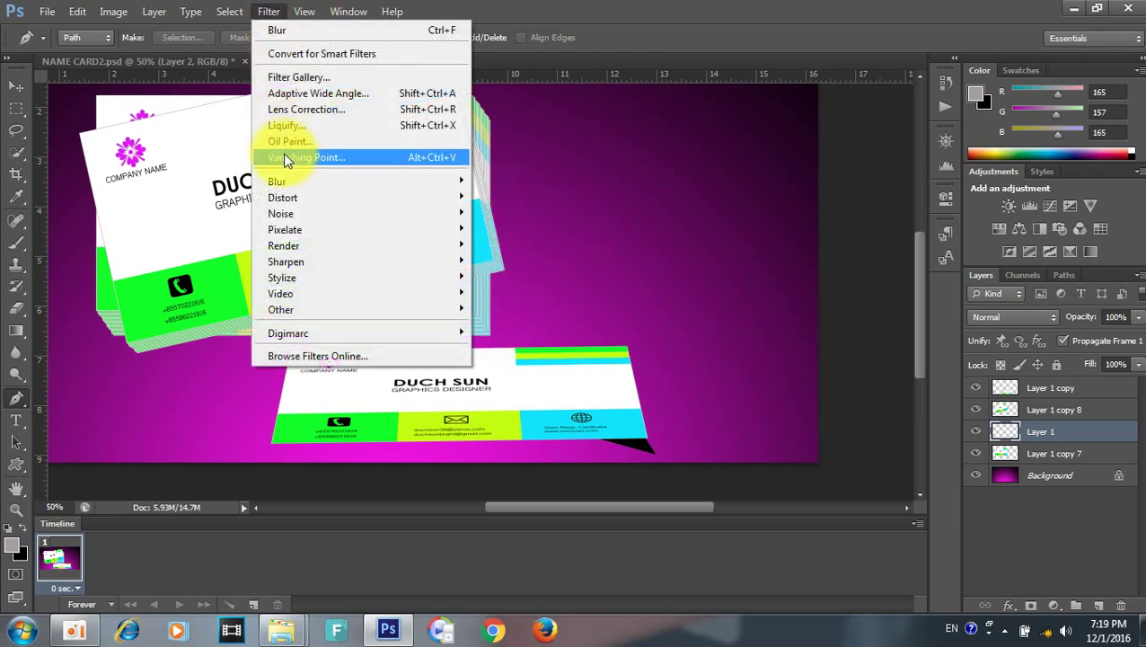
click(507, 293)
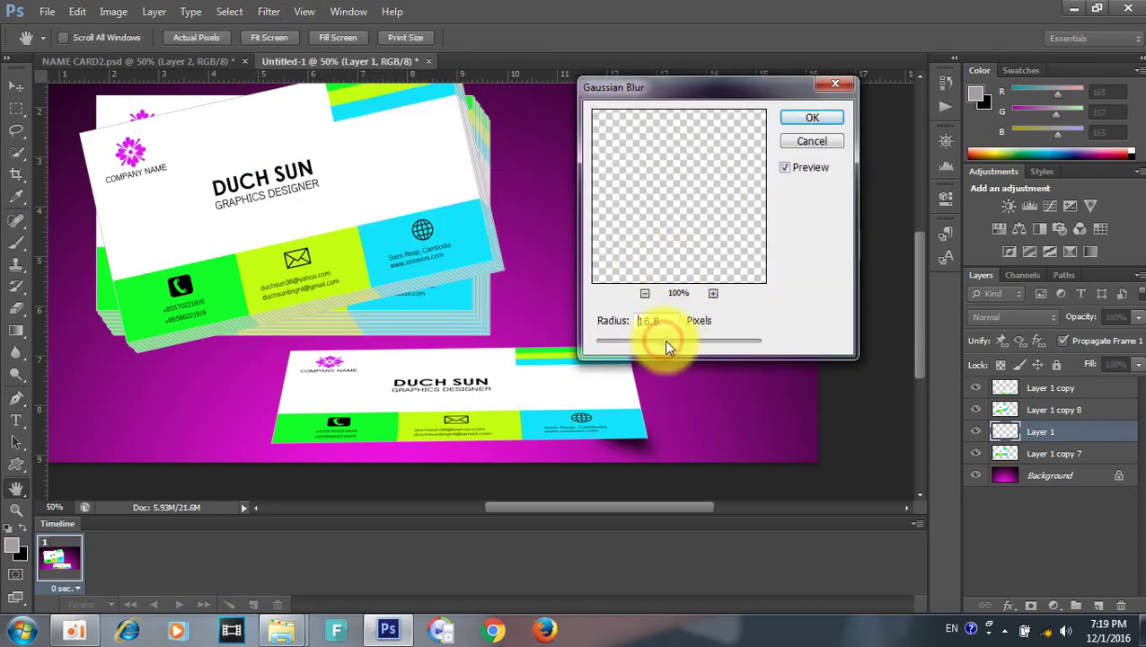
mouse_move(664, 341)
mouse_down()
mouse_move(618, 343)
mouse_move(652, 342)
mouse_up()
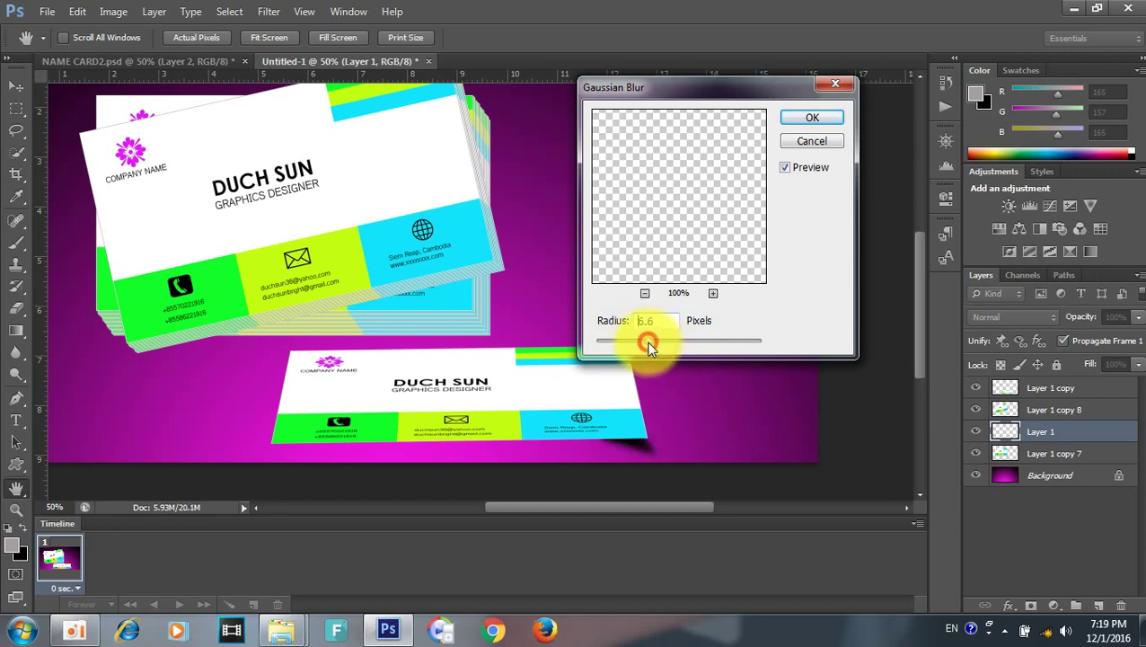
click(812, 119)
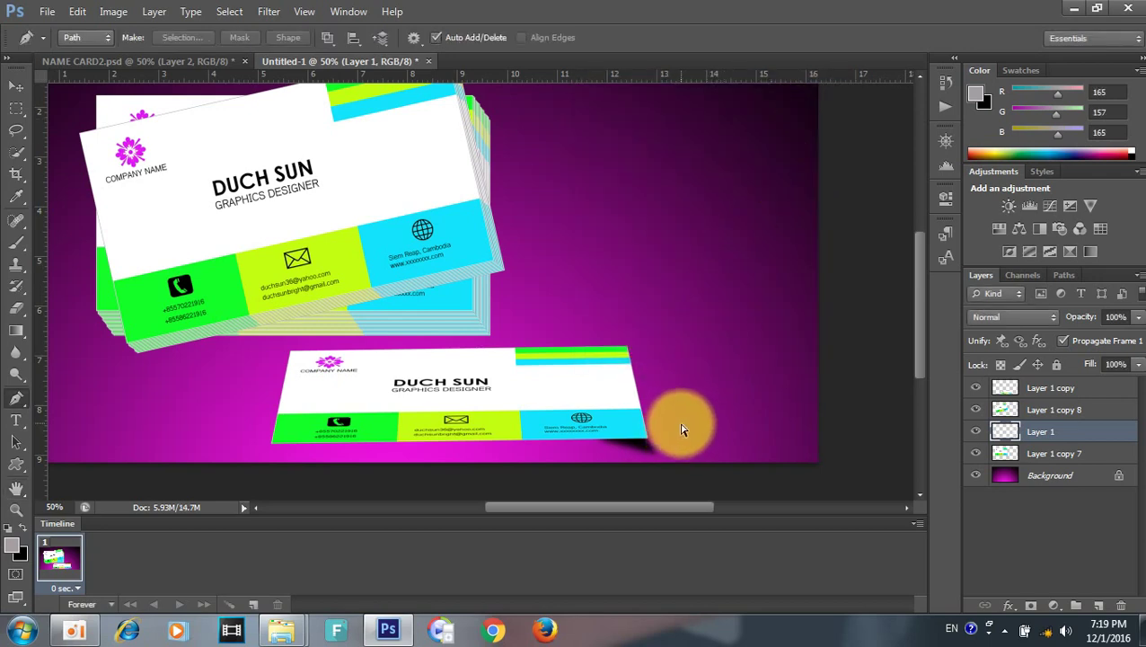
Step: Slide the shadow under the card's edge, flatten it and lower its opacity
key(ctrl+t)
mouse_move(688, 427)
mouse_down()
mouse_move(602, 434)
mouse_move(628, 445)
mouse_up()
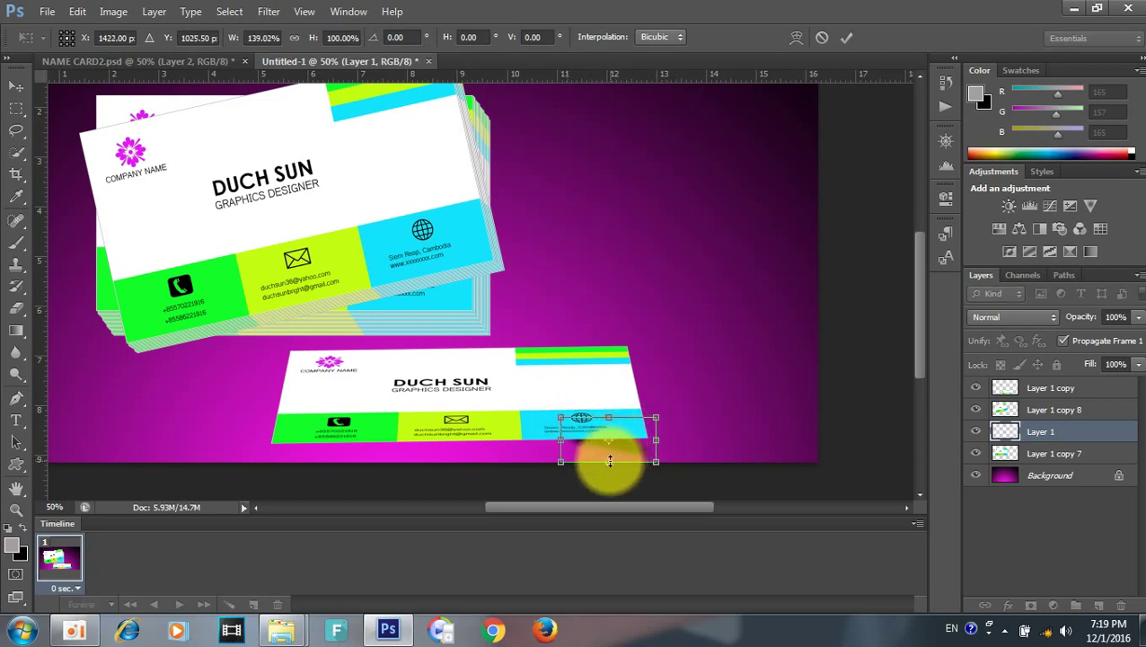
drag(608, 462, 608, 454)
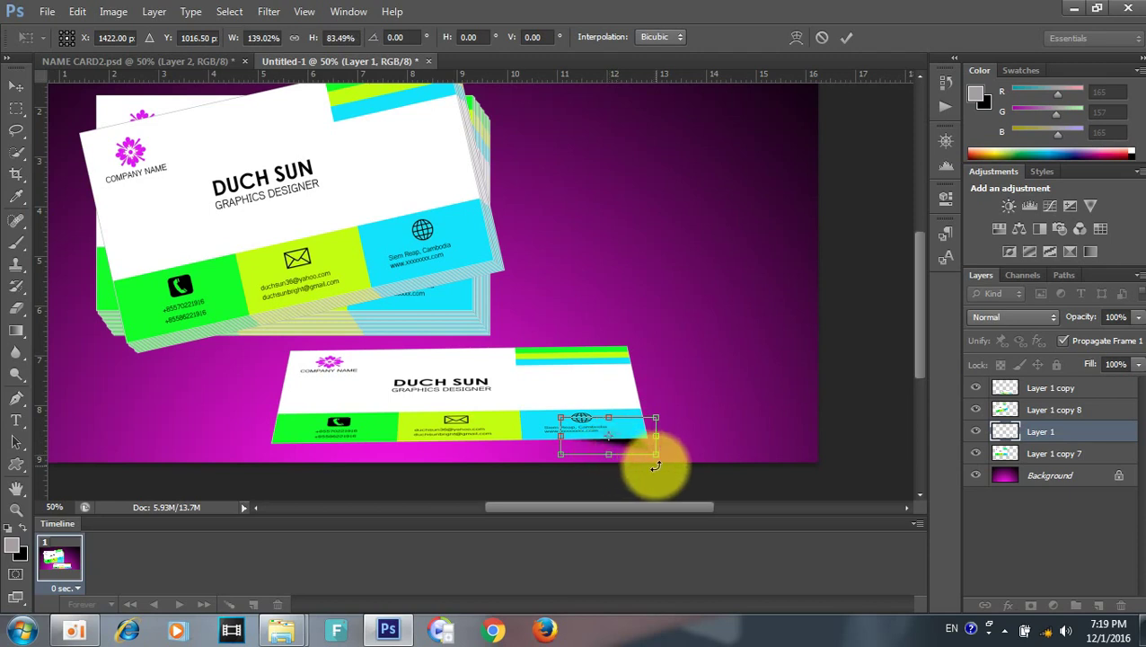
key(Return)
key(p)
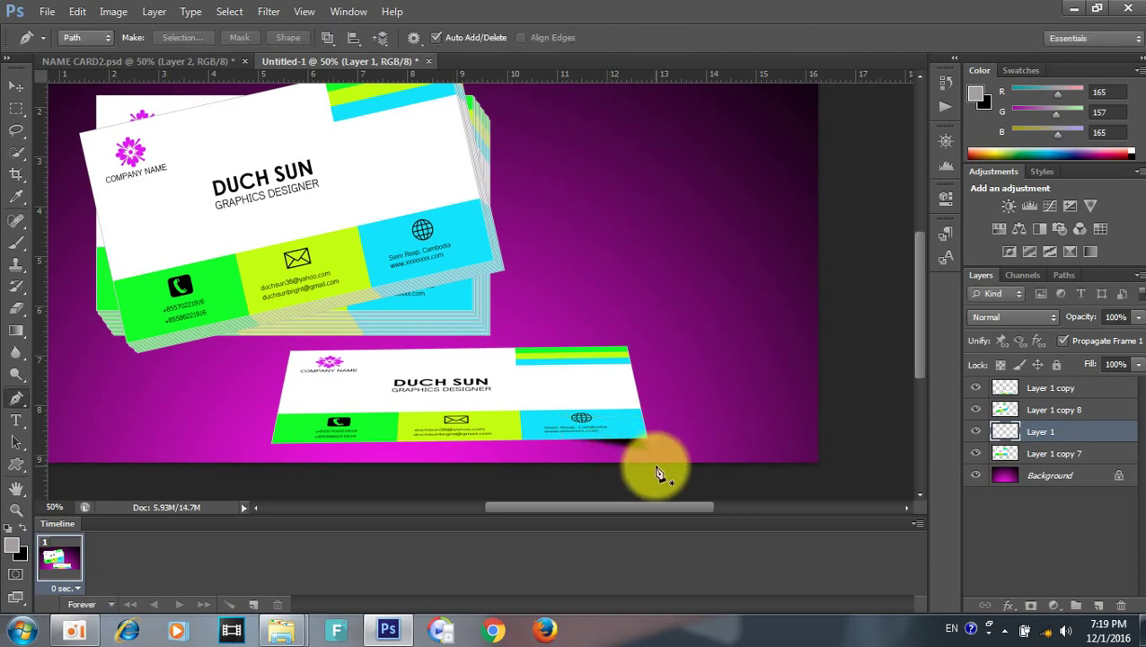
key(3)
Step: Duplicate the shadow, flip the copy vertically and place it beneath the card
key(ctrl+j)
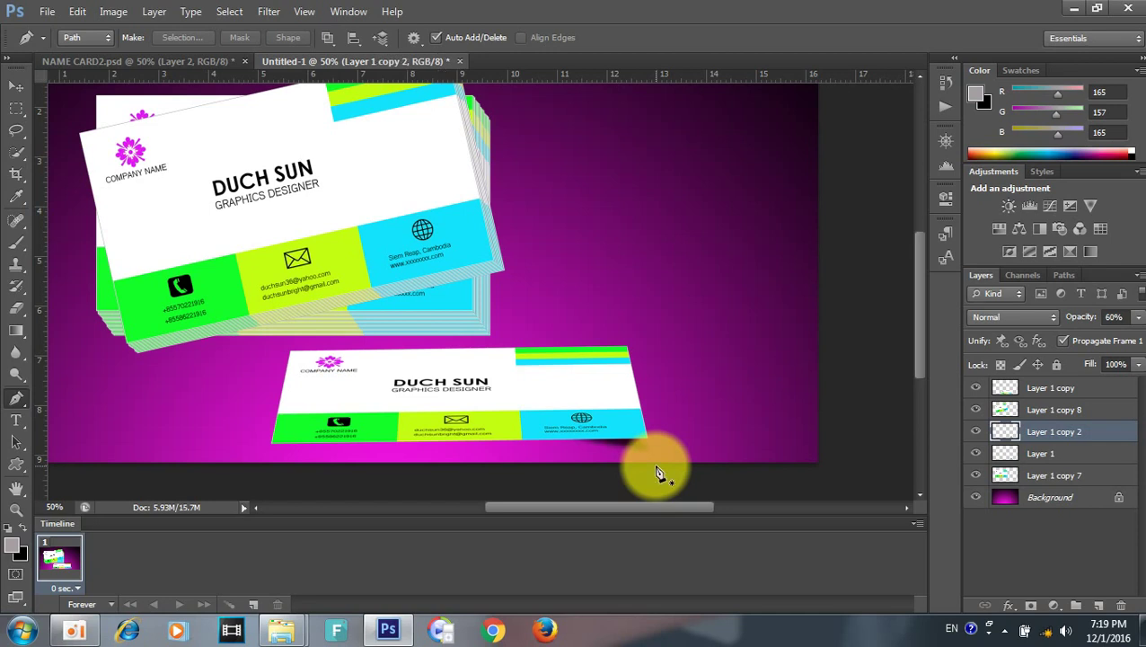
key(ctrl+t)
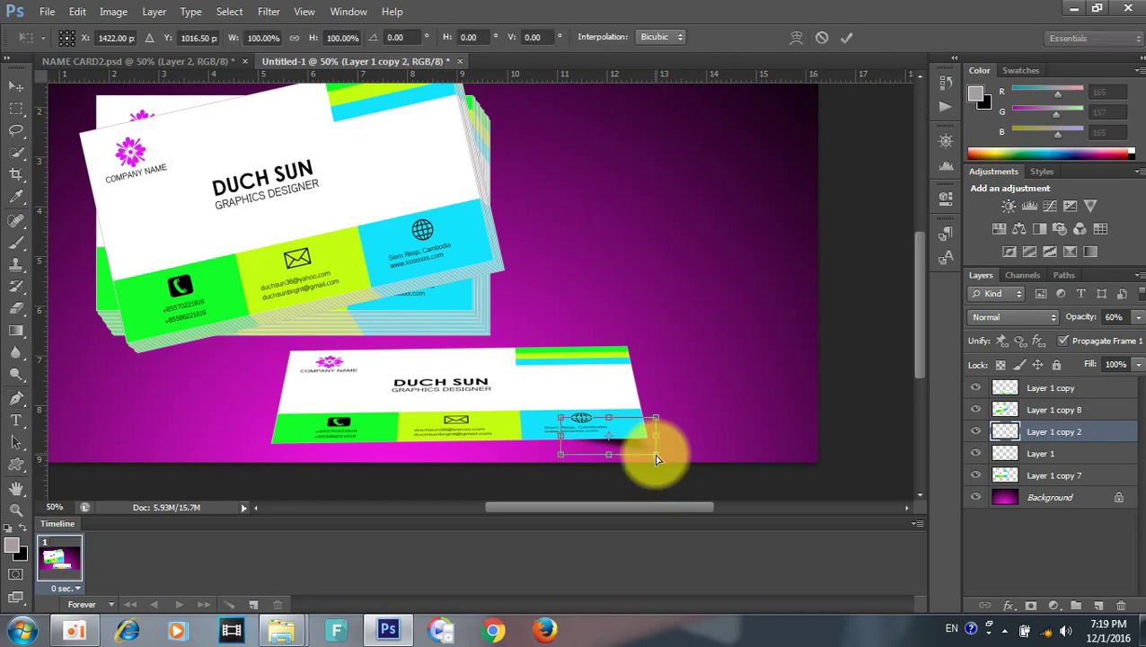
right_click(637, 441)
click(692, 429)
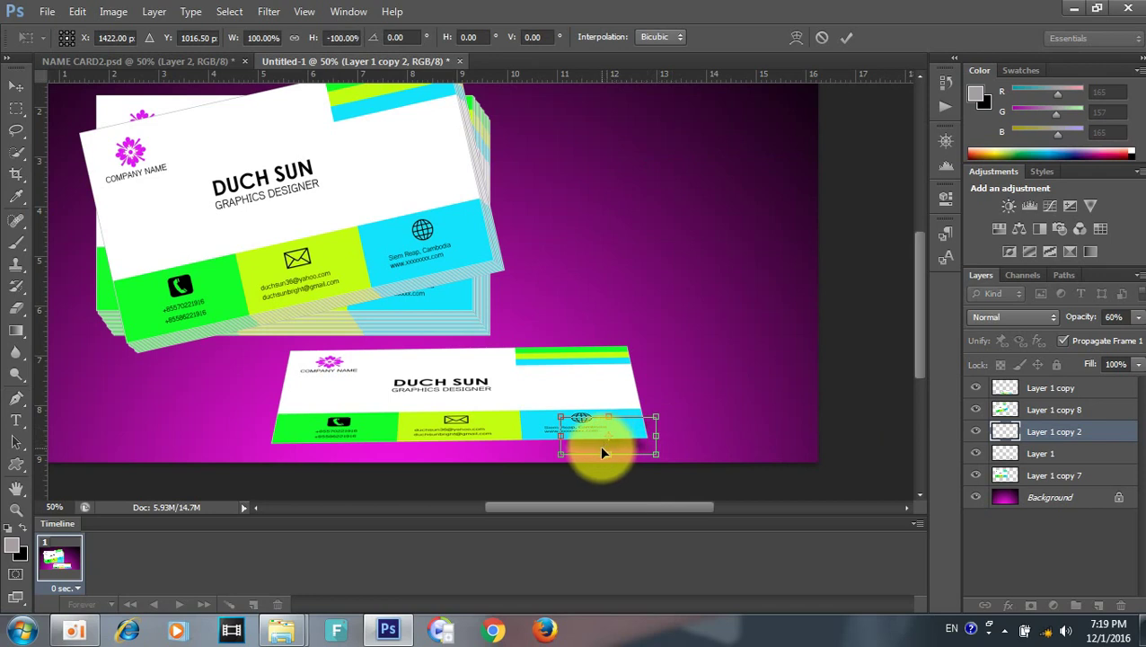
drag(602, 452, 536, 459)
key(p)
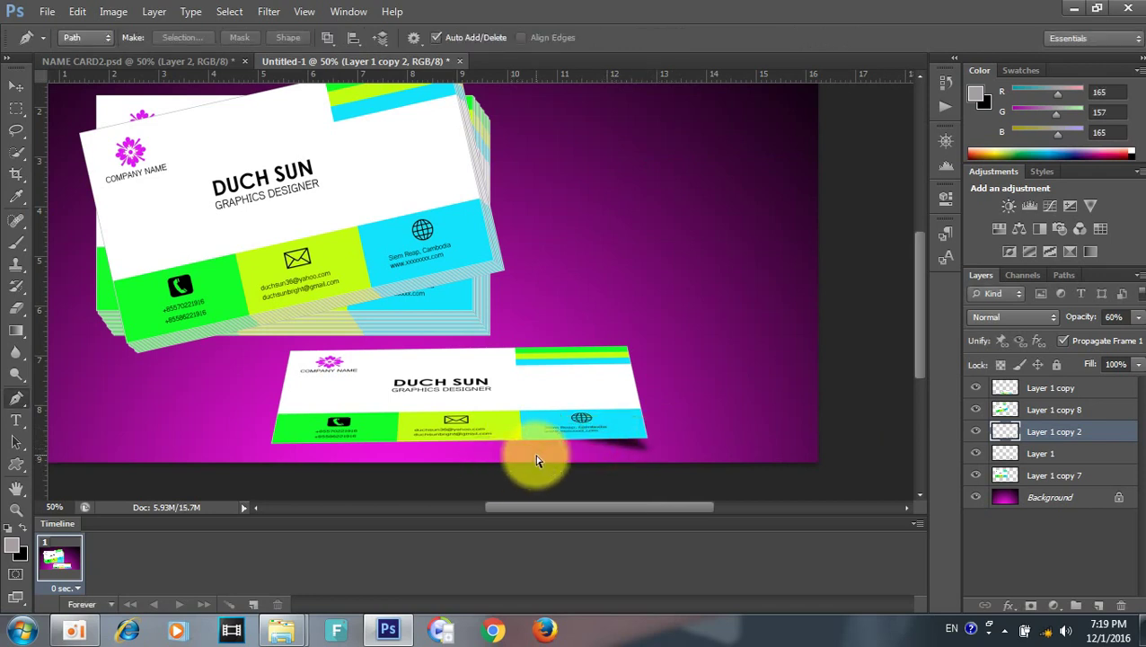
Step: Mirror the shadow copy horizontally and move it under the card's left corner
key(ctrl+t)
right_click(619, 436)
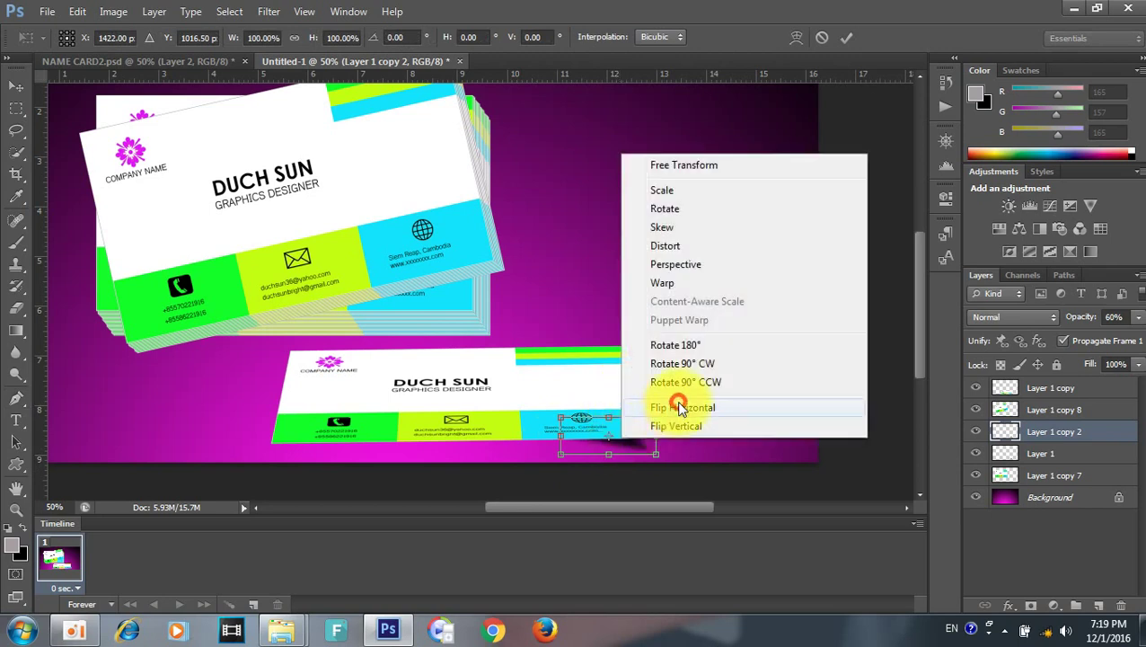
click(680, 408)
drag(625, 442, 330, 452)
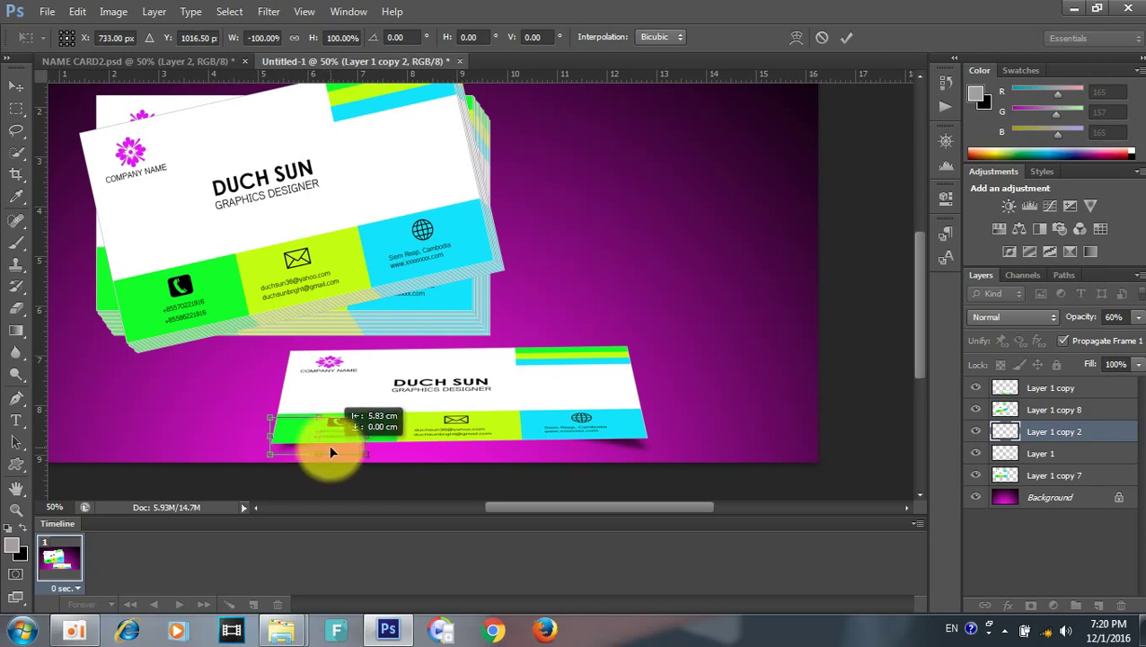
drag(331, 451, 332, 453)
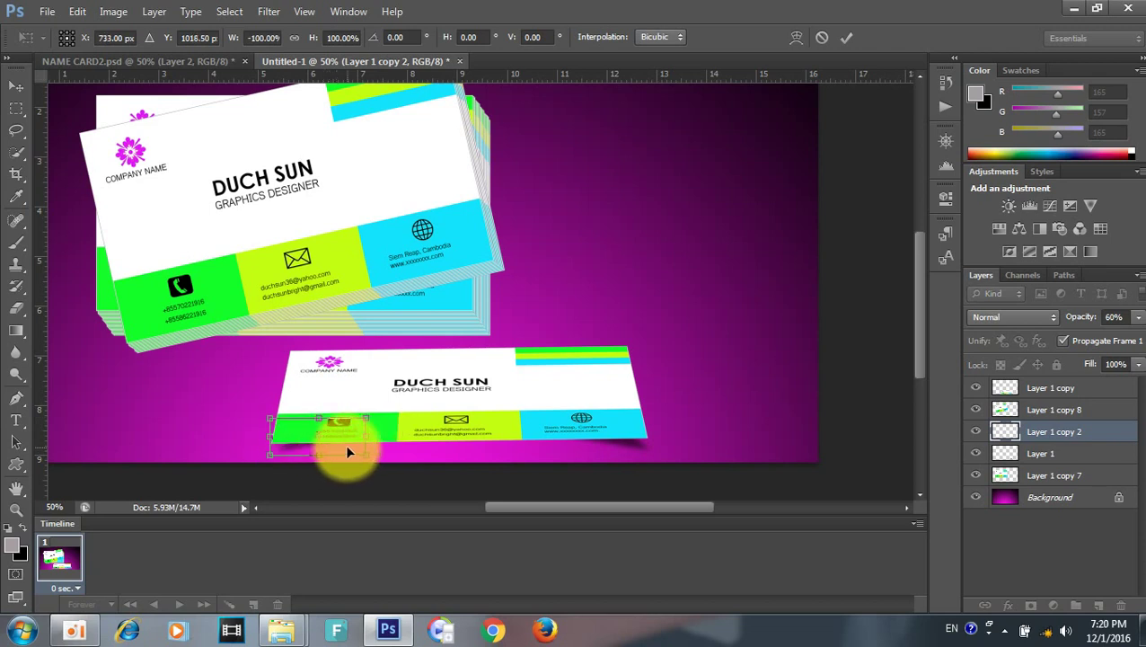
key(Return)
key(p)
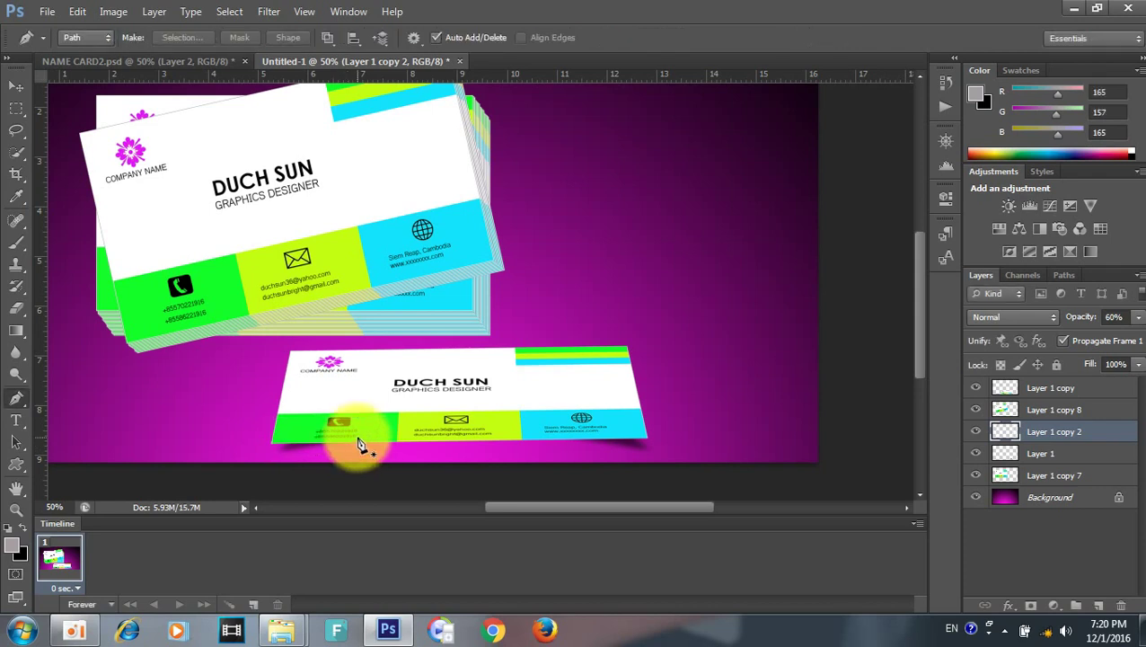
key(v)
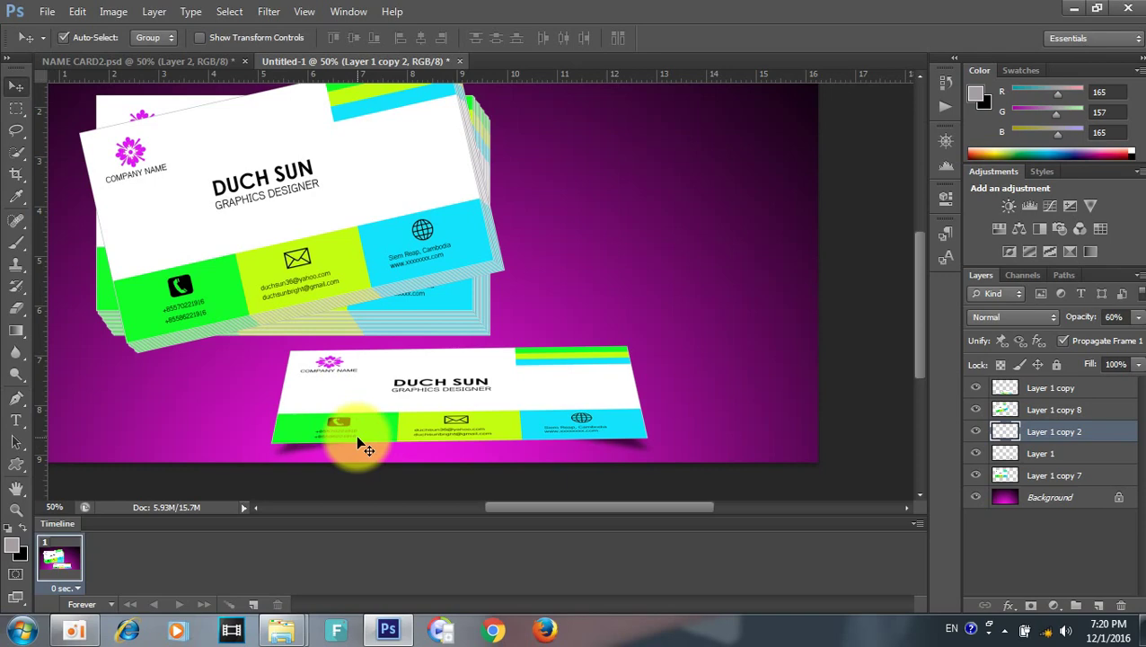
Step: Zoom in and out to inspect the stacked business cards, then start saving under a new name
ctrl+alt+click(430, 419)
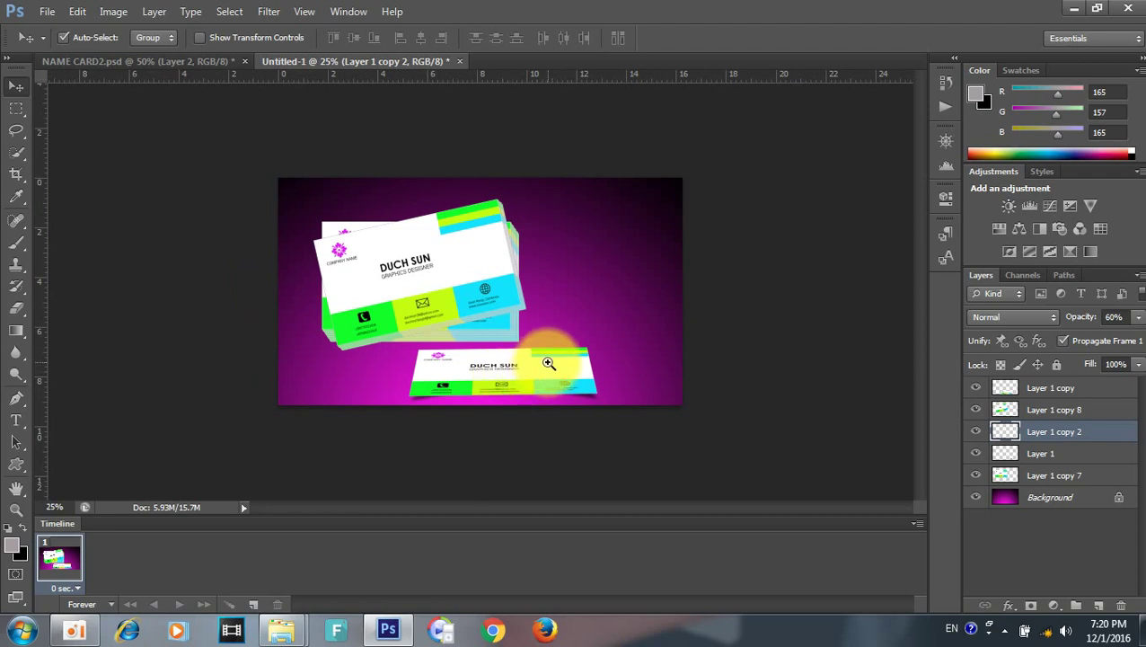
key(ctrl+plus)
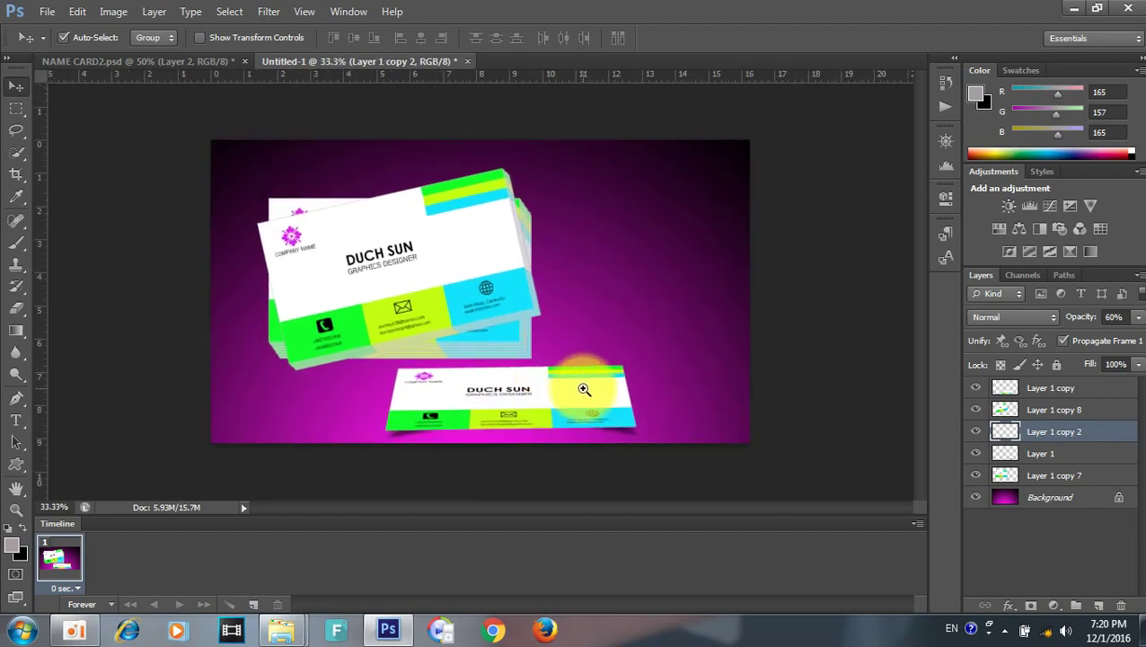
key(ctrl+minus)
key(ctrl+plus)
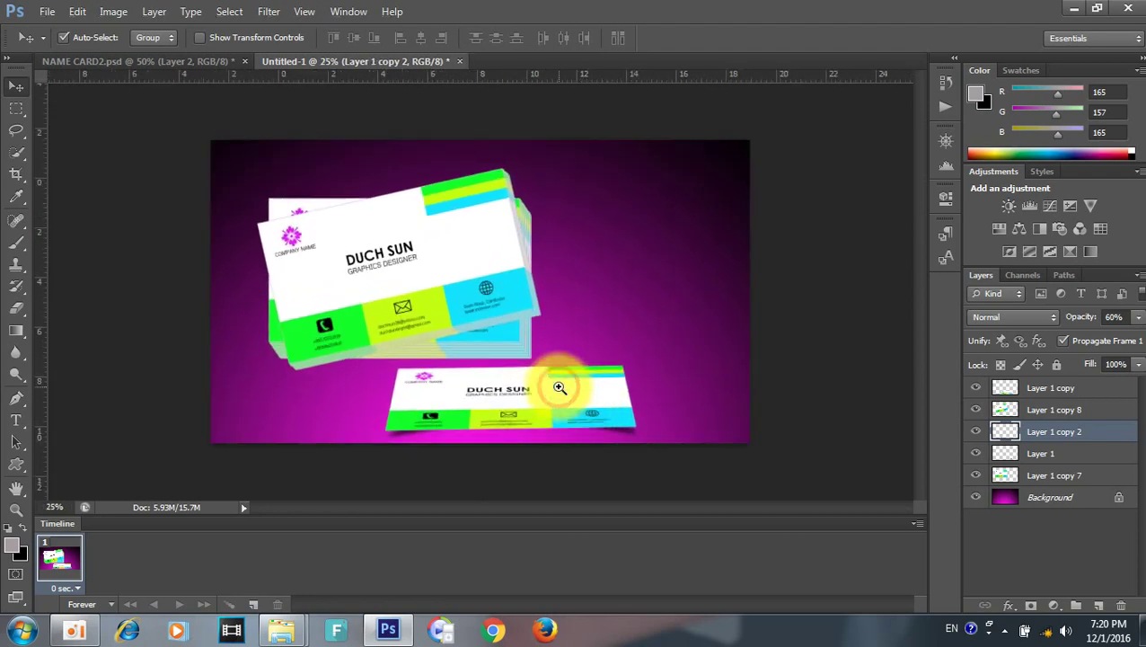
key(ctrl+minus)
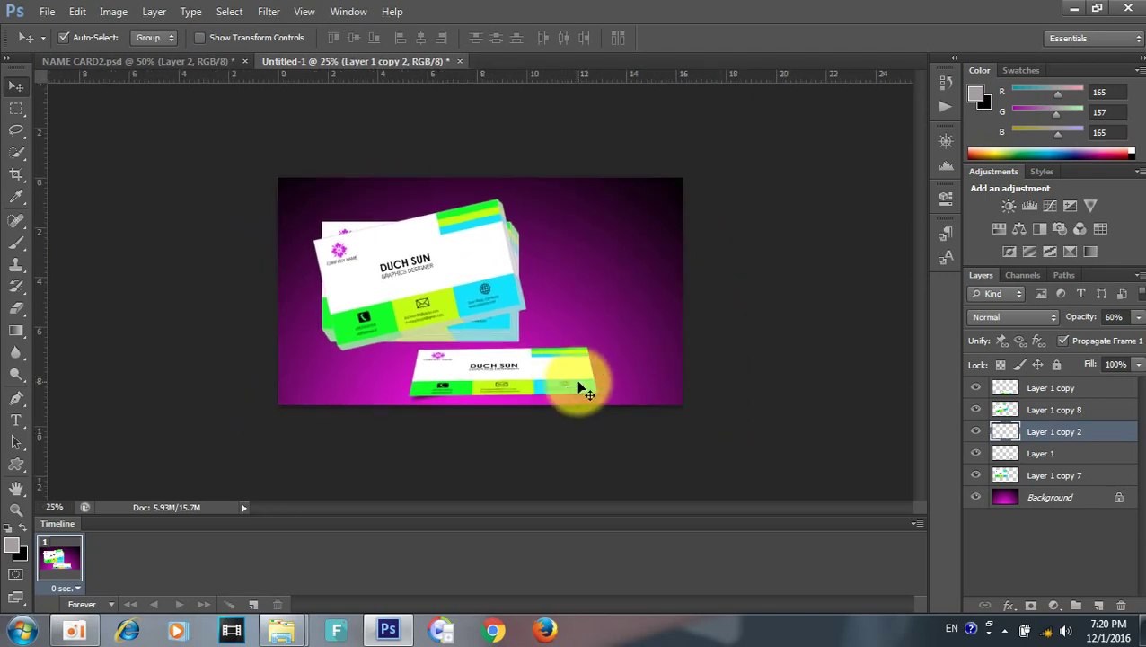
key(ctrl+plus)
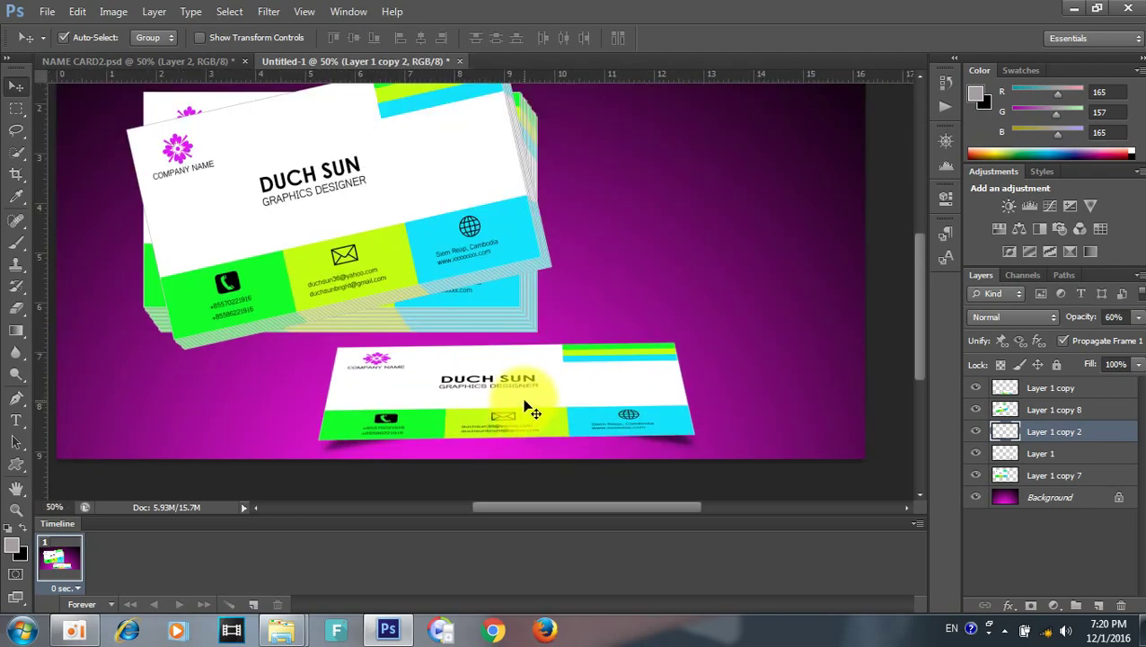
key(ctrl+s)
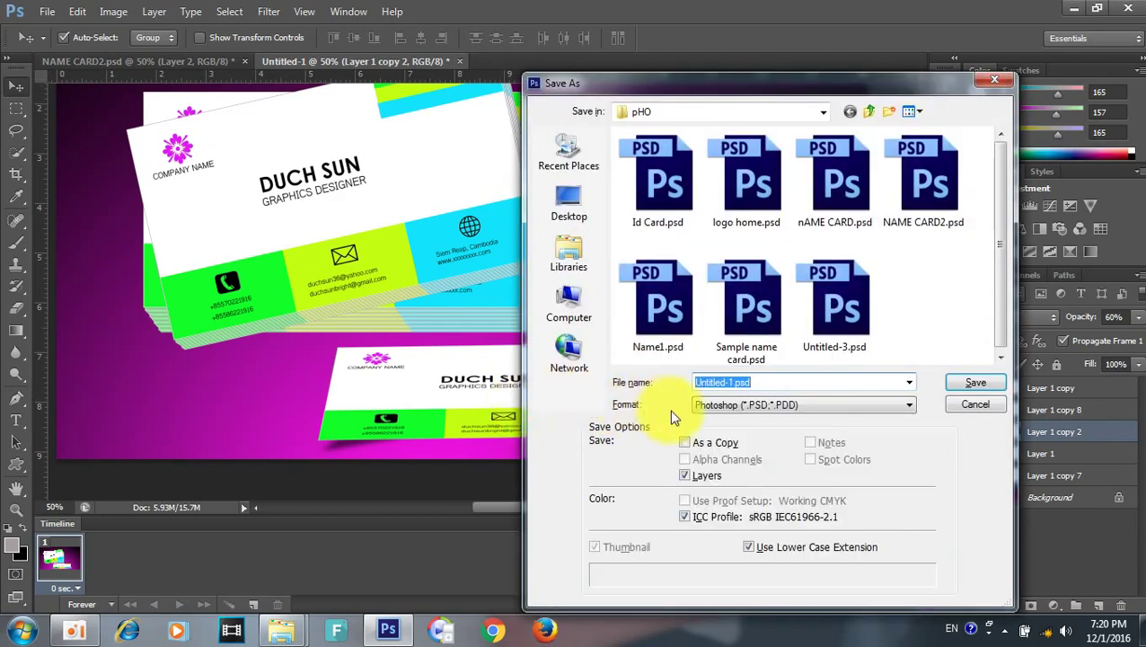
Step: Switch the save format to JPEG and start renaming the file, then cancel that save attempt
click(716, 405)
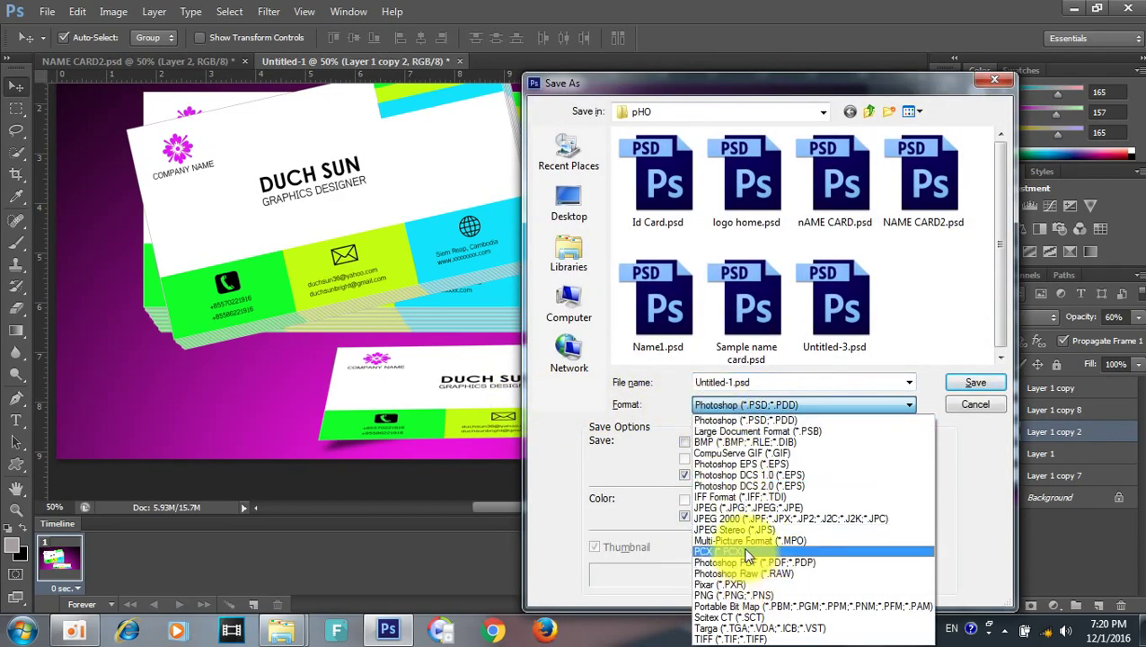
click(743, 509)
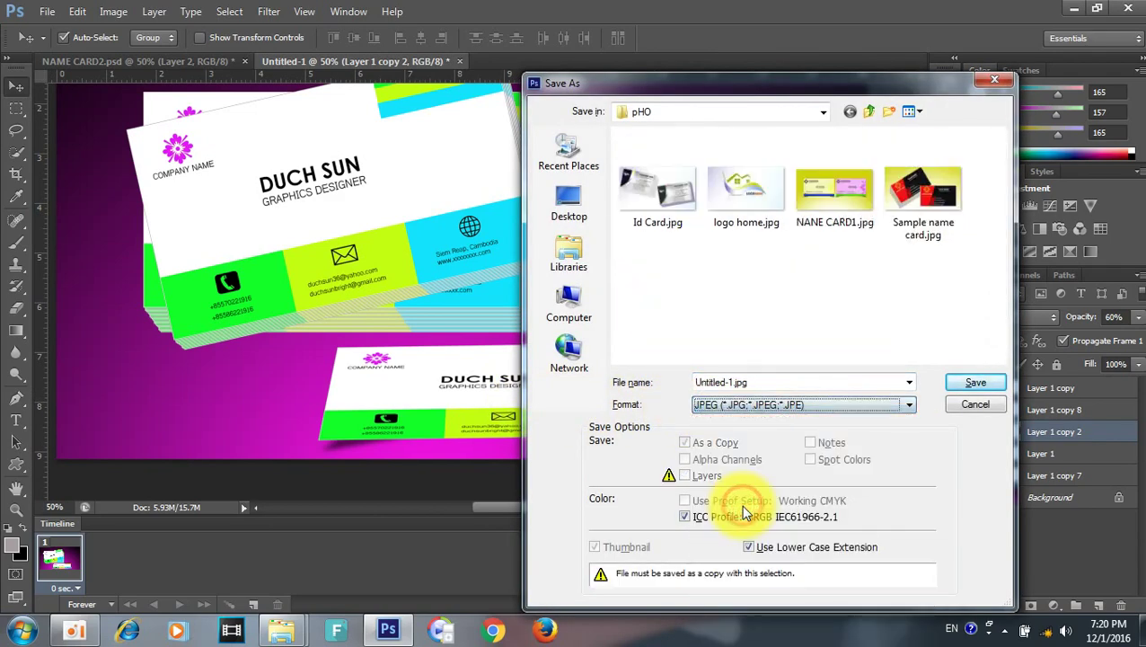
double_click(732, 382)
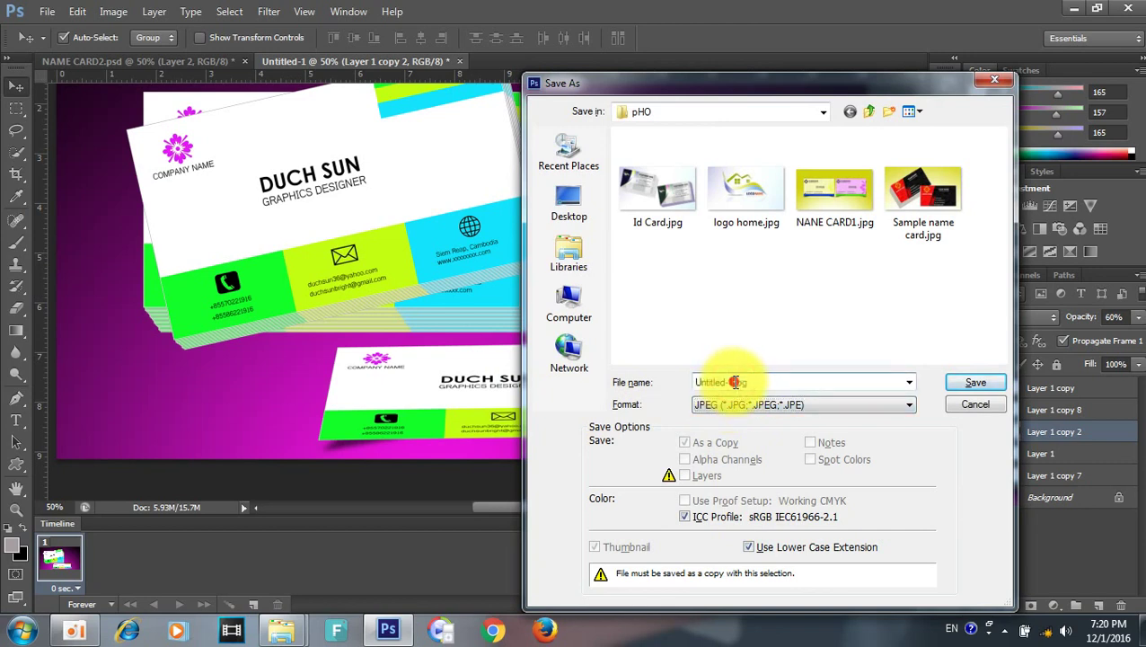
text(cam)
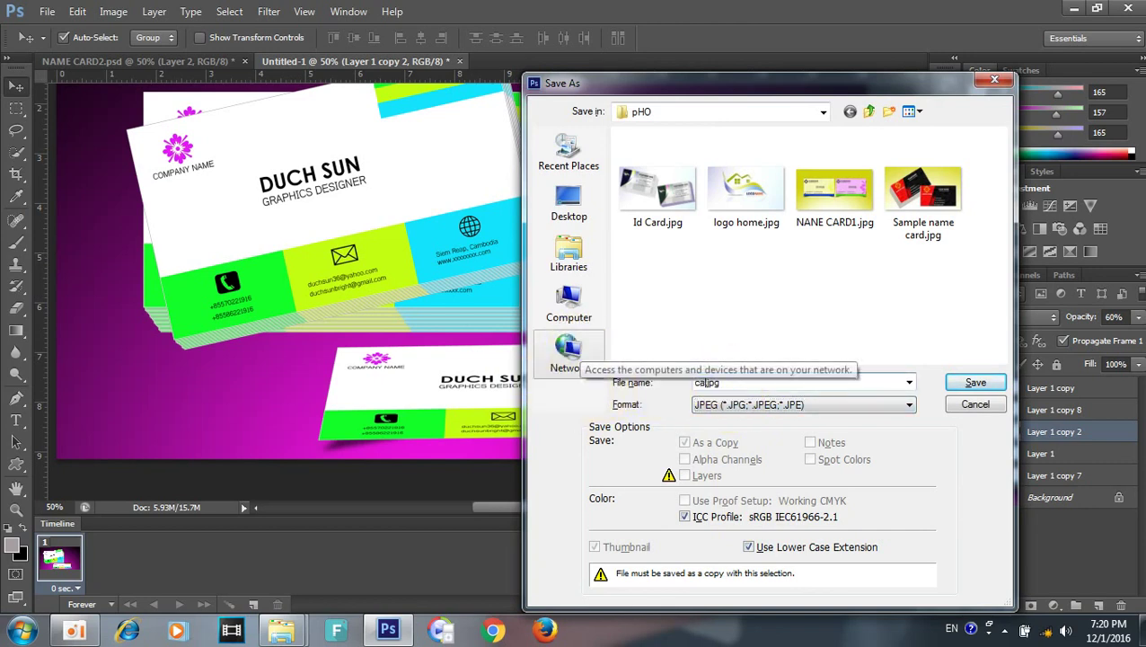
click(580, 353)
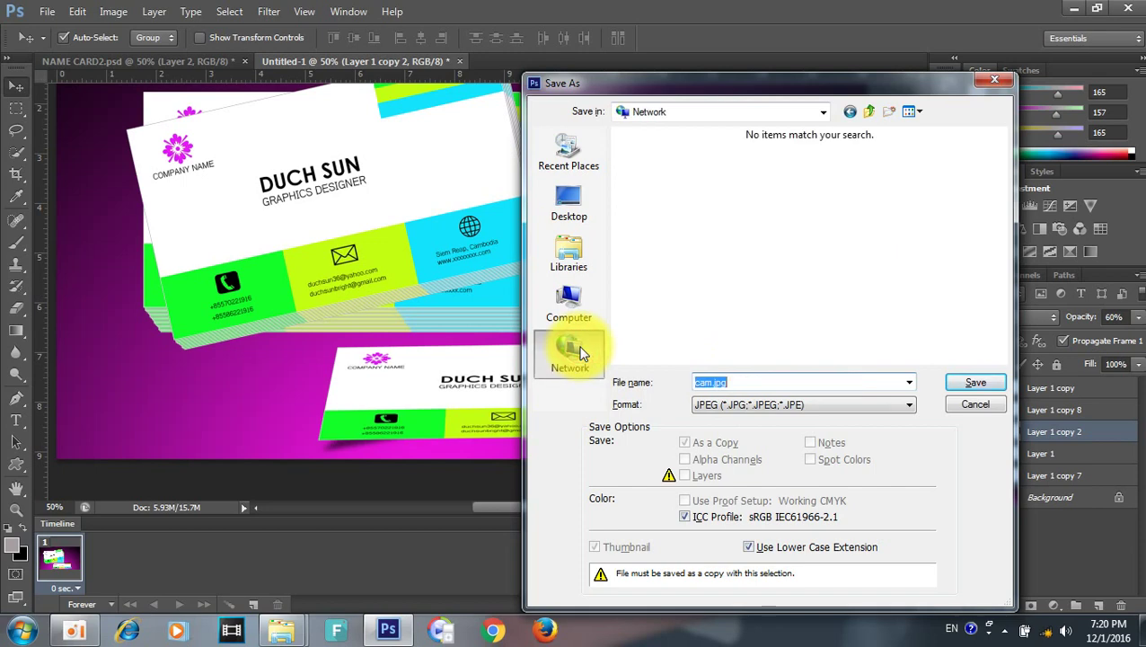
click(999, 83)
Step: Retry saving as a JPEG named sample name card, declining to overwrite the existing file
key(ctrl+shift+s)
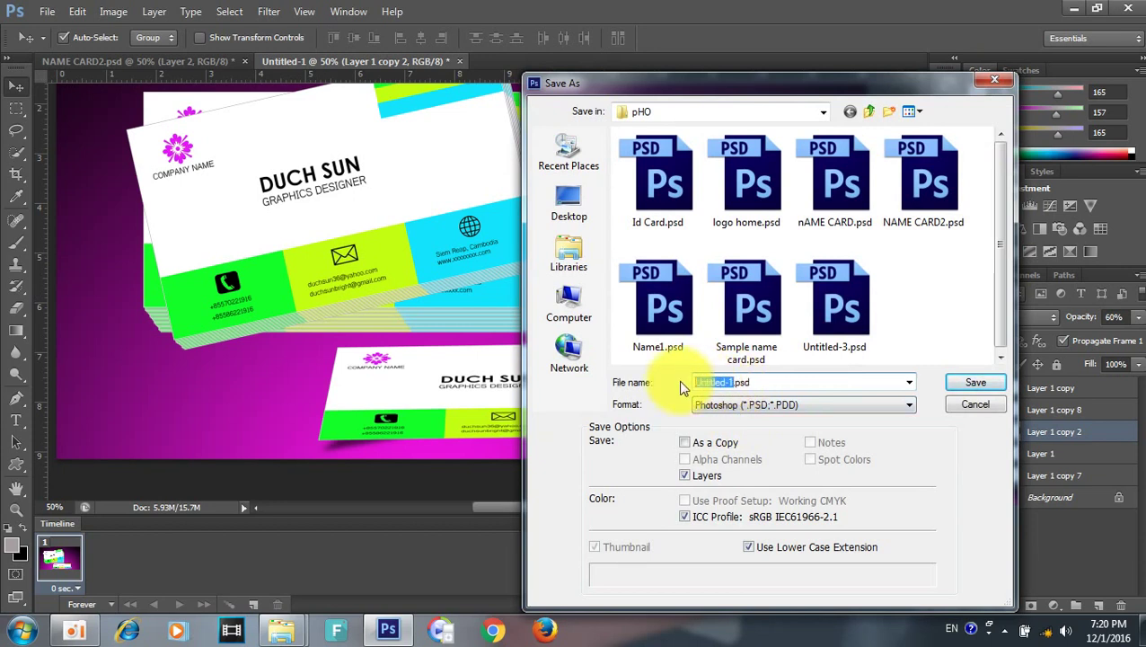
text(sample name car)
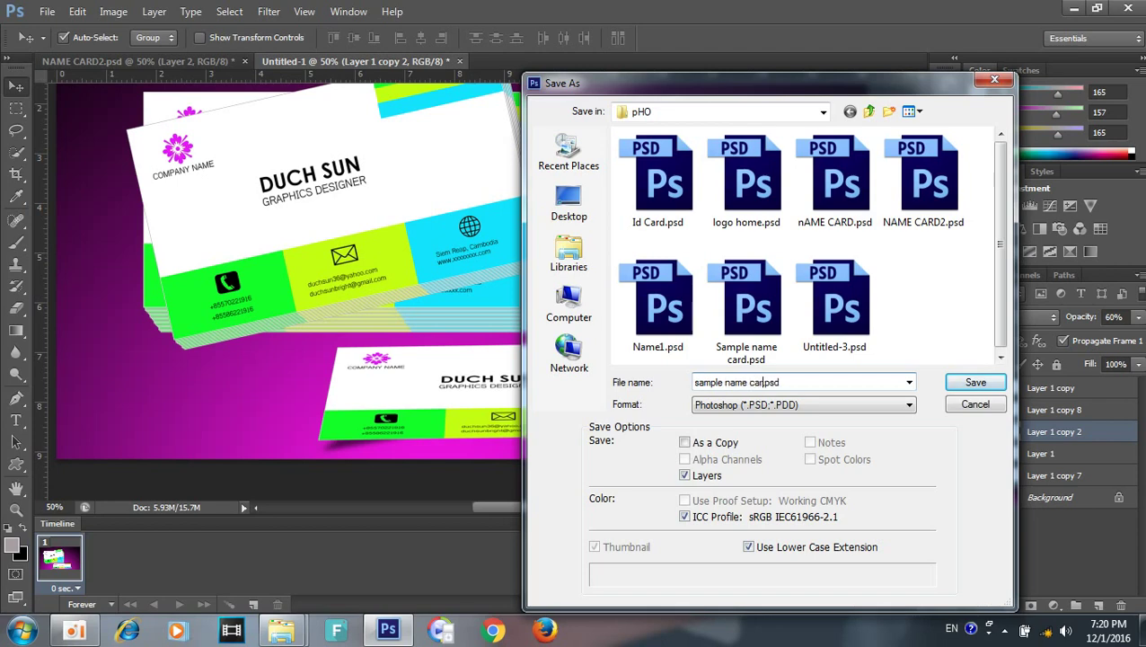
click(883, 406)
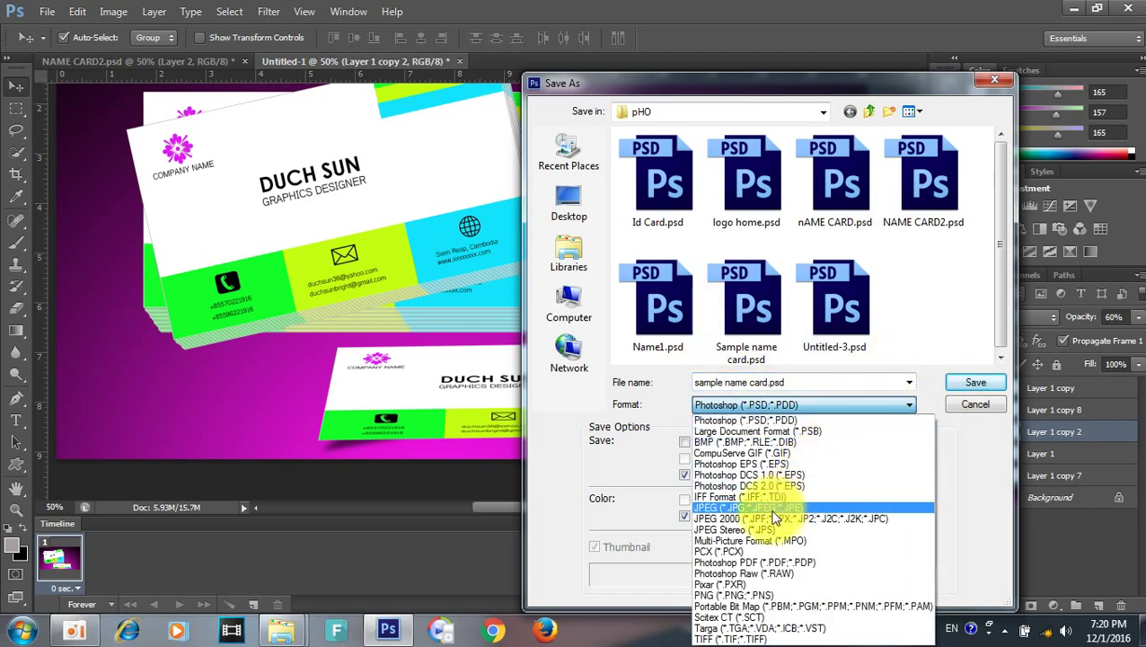
click(772, 508)
click(965, 383)
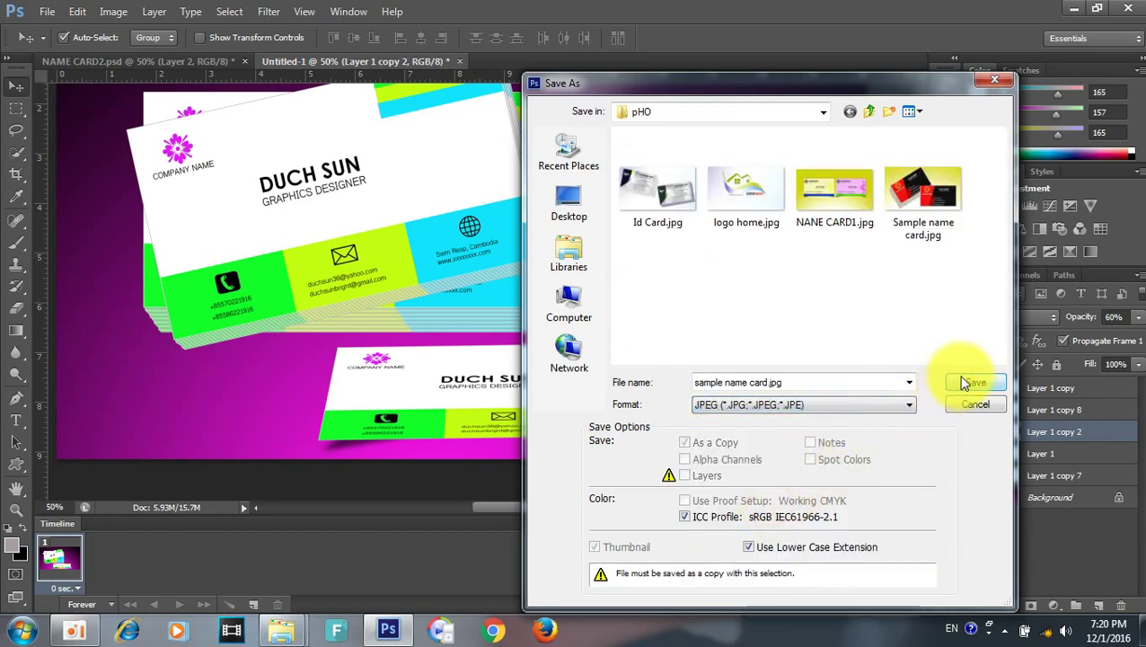
click(585, 240)
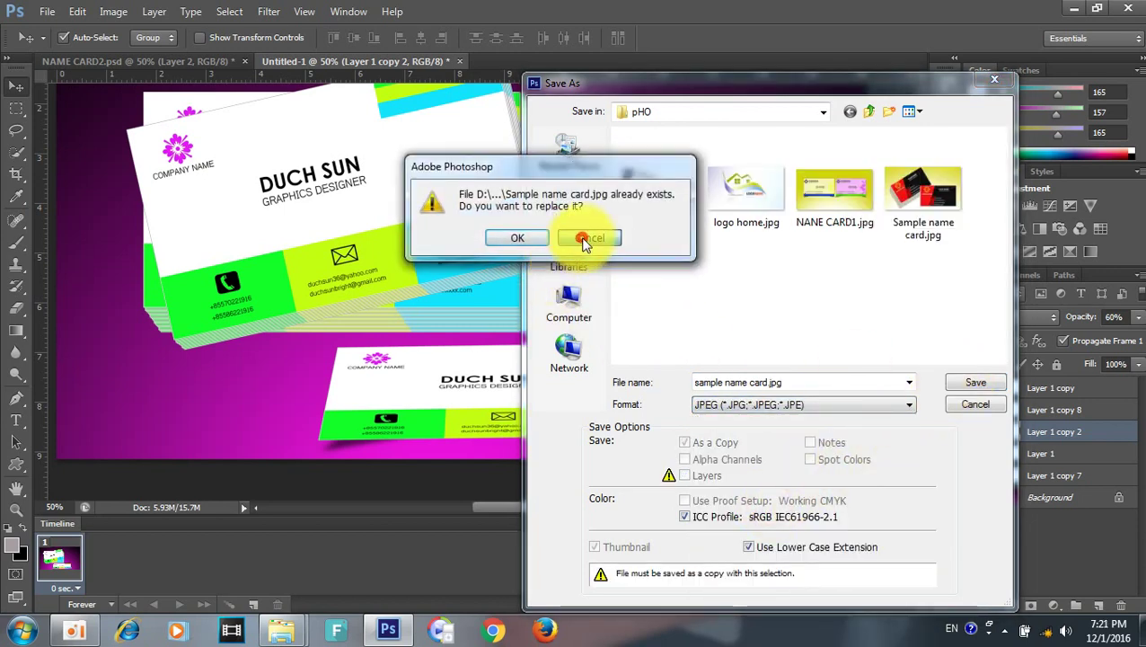
click(771, 383)
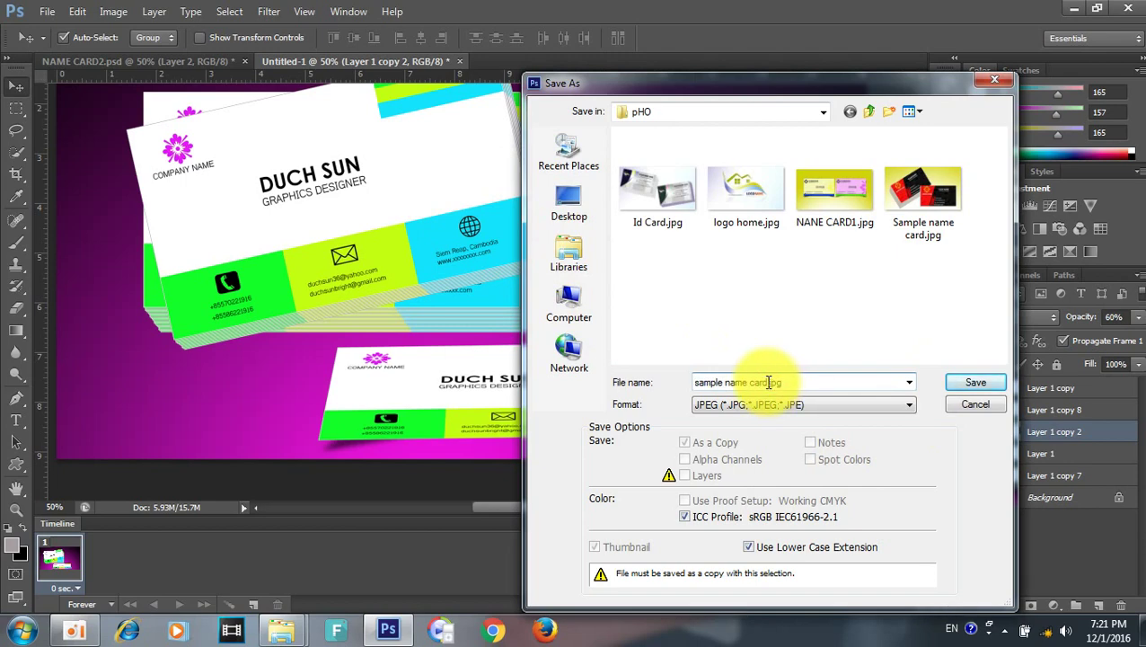
Step: Append 2 to the file name and save the JPEG with the default quality options
text(2)
click(968, 384)
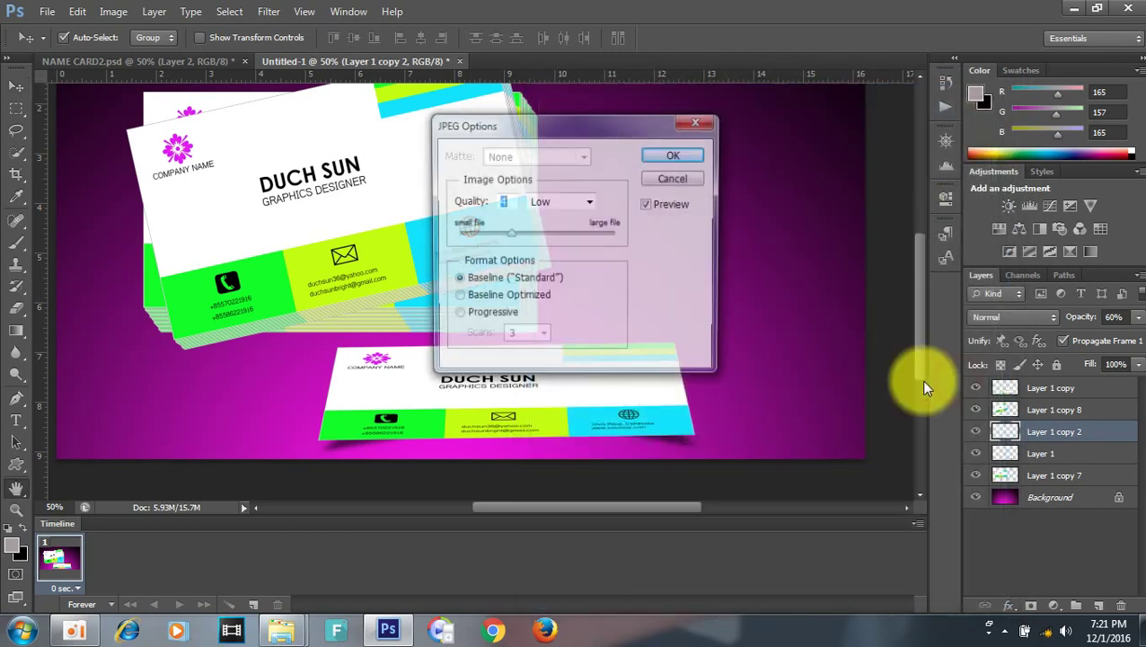
click(665, 154)
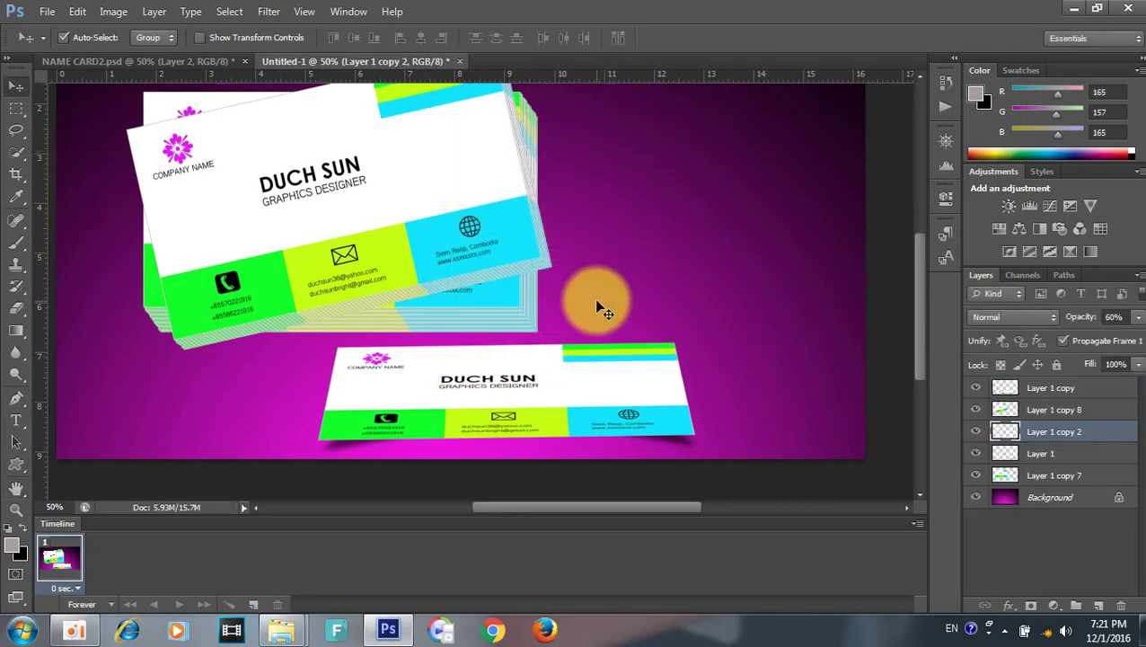
Step: Nudge the top card of the stack slightly upward and left, zooming to check the mockup
key(ctrl+minus)
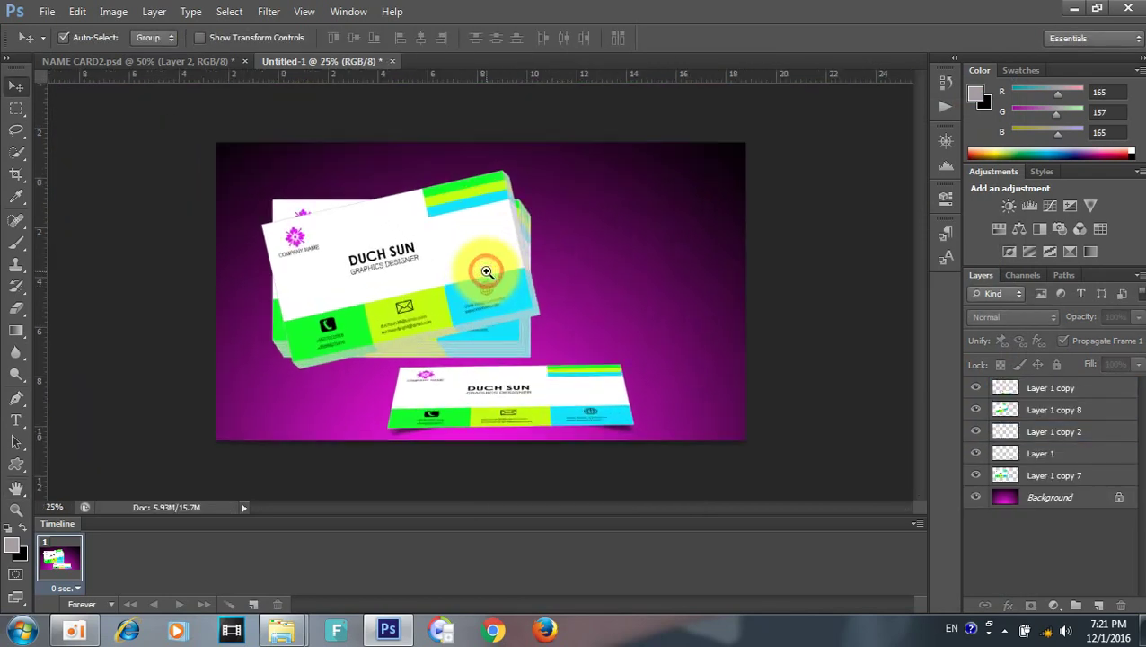
click(486, 271)
mouse_move(474, 268)
mouse_down()
mouse_move(524, 276)
mouse_move(540, 260)
mouse_move(570, 278)
mouse_move(463, 314)
mouse_move(443, 302)
mouse_move(440, 279)
mouse_move(451, 279)
mouse_up()
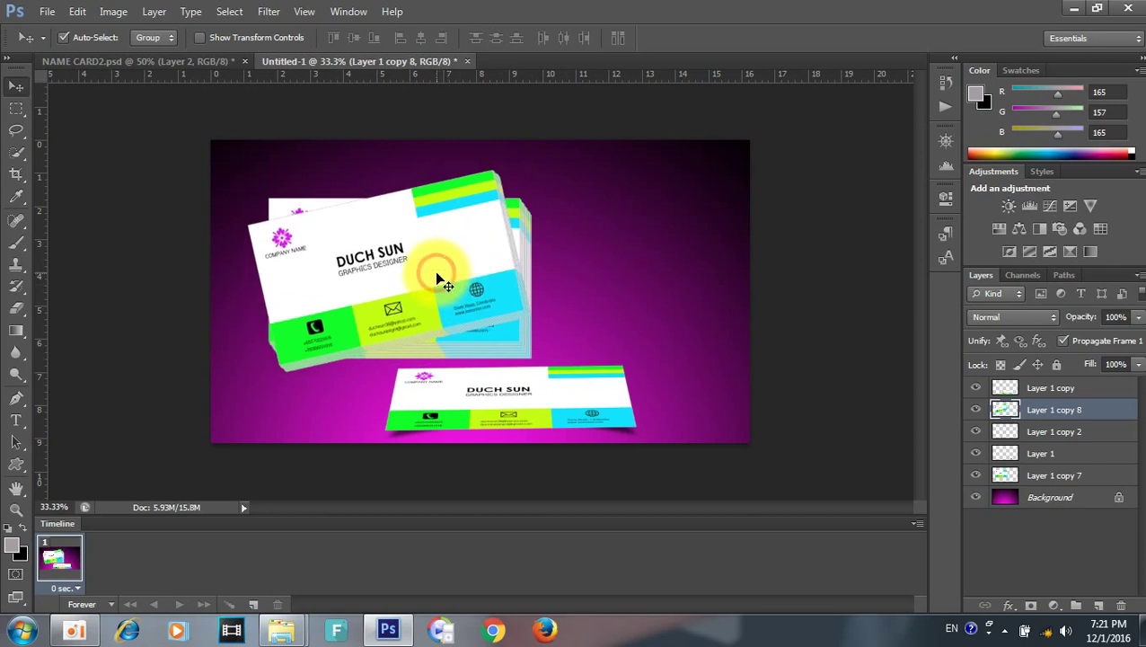
drag(435, 279, 370, 294)
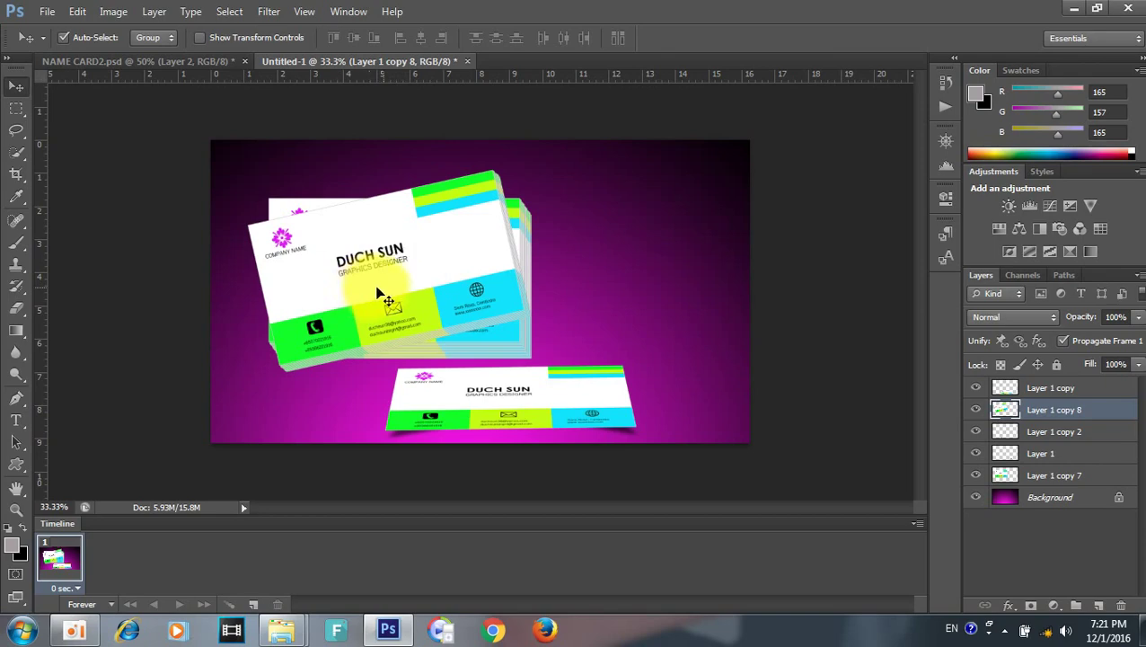
click(614, 292)
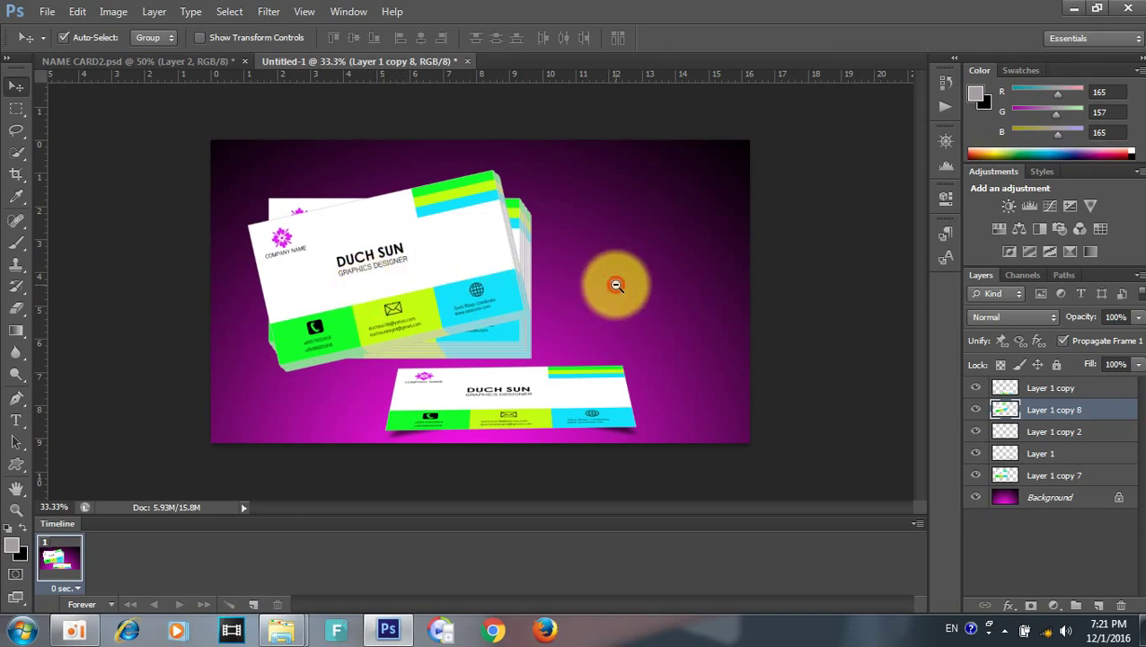
key(ctrl+minus)
key(ctrl+minus)
key(ctrl+minus)
click(527, 351)
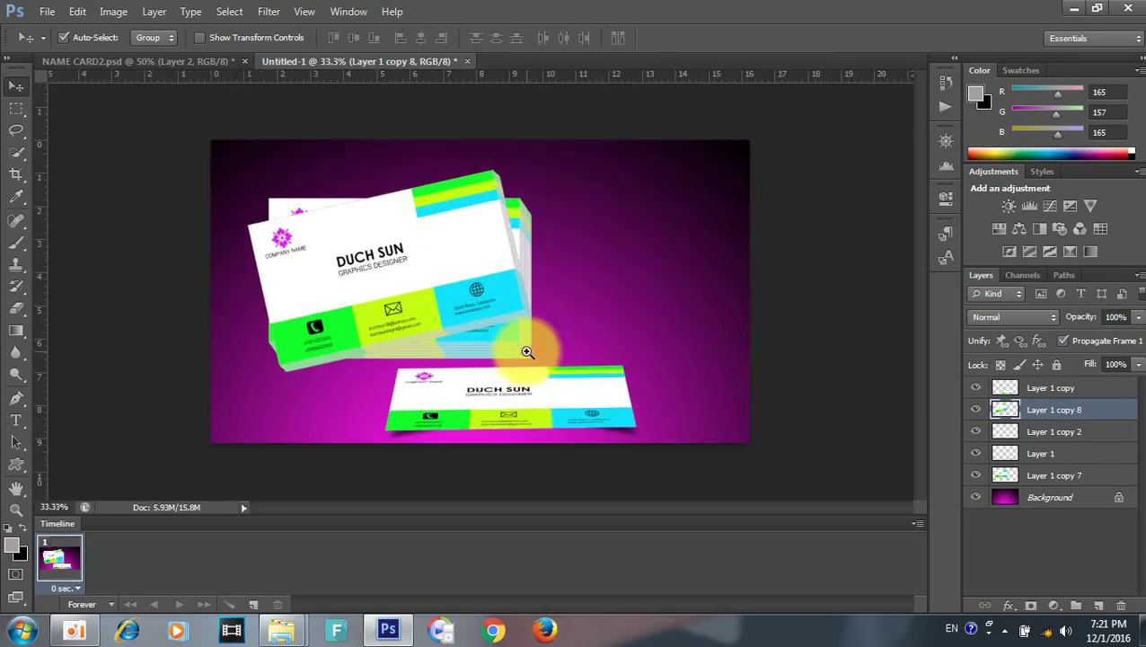
alt+click(497, 430)
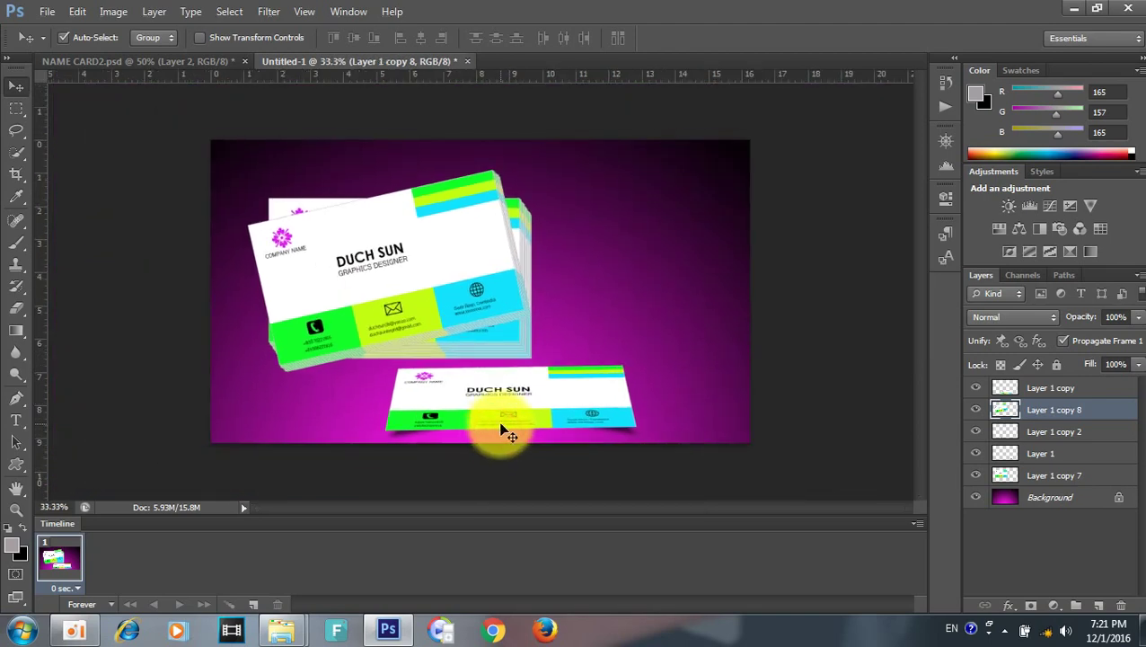